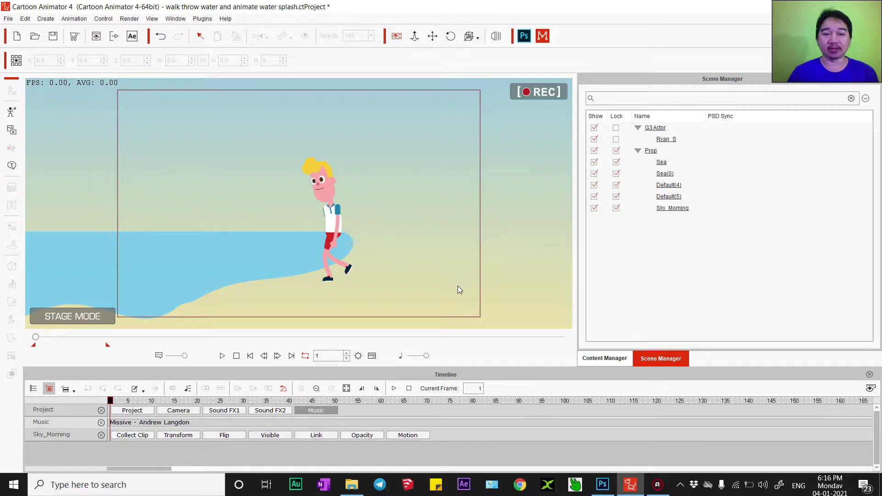
Preview the beach walk-through-water animation, stop it, and start a new project.
left_click(222, 356)
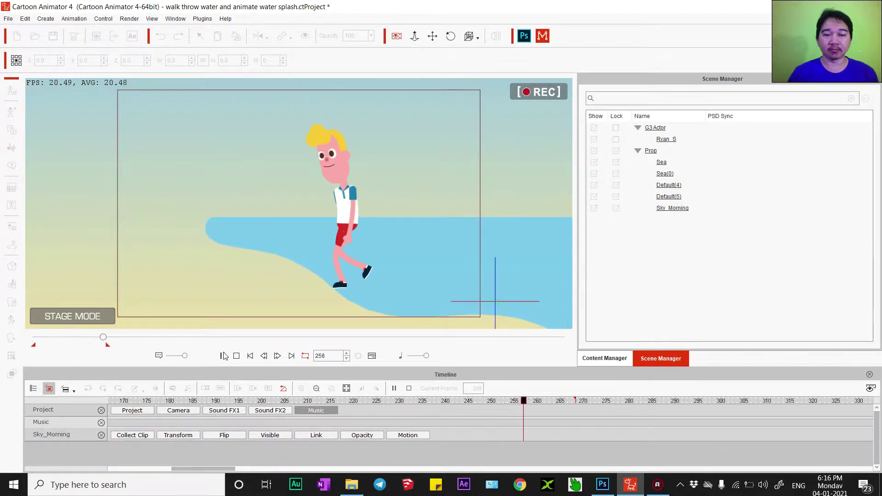
left_click(224, 356)
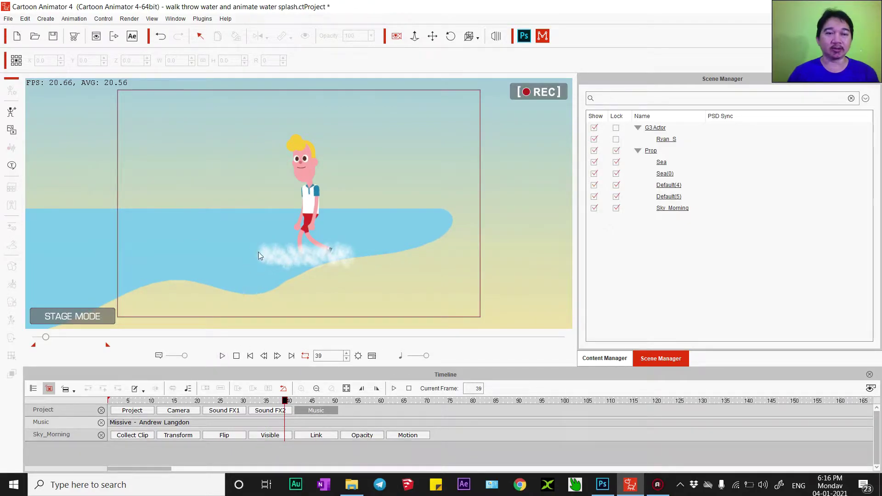
left_click(17, 35)
Discard the old project and create a new blank object to edit in Photoshop.
left_click(439, 267)
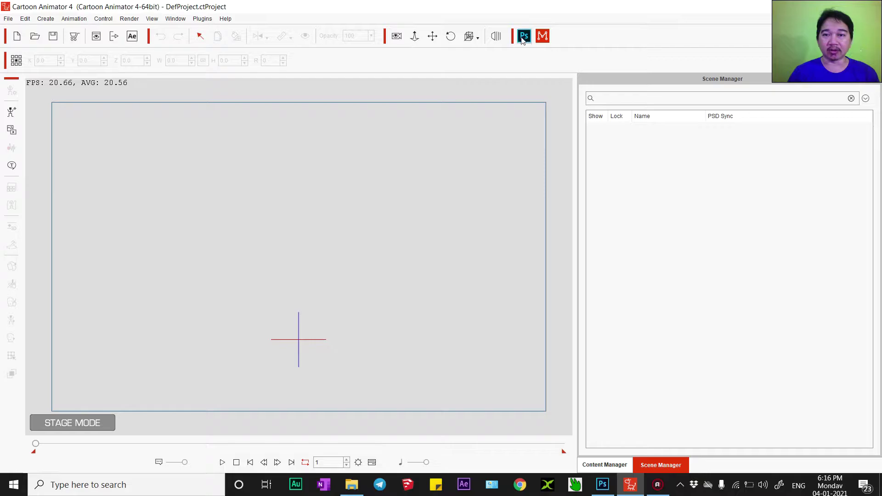
left_click(523, 39)
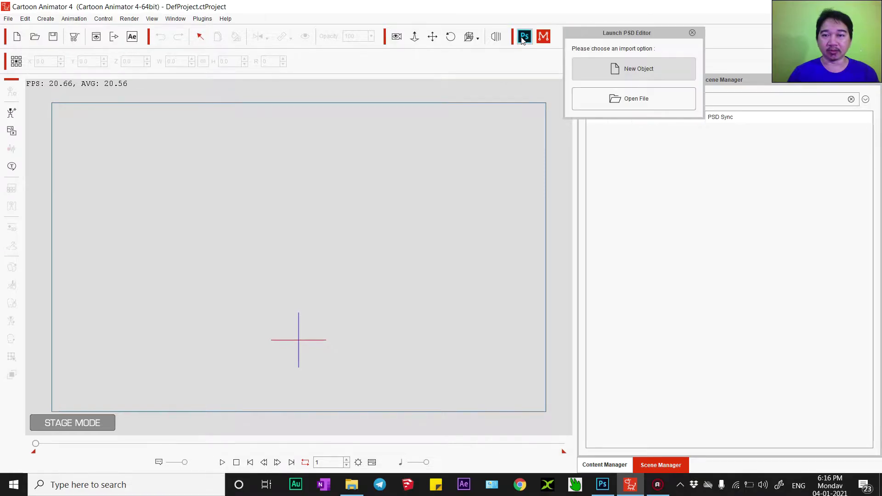
left_click(620, 69)
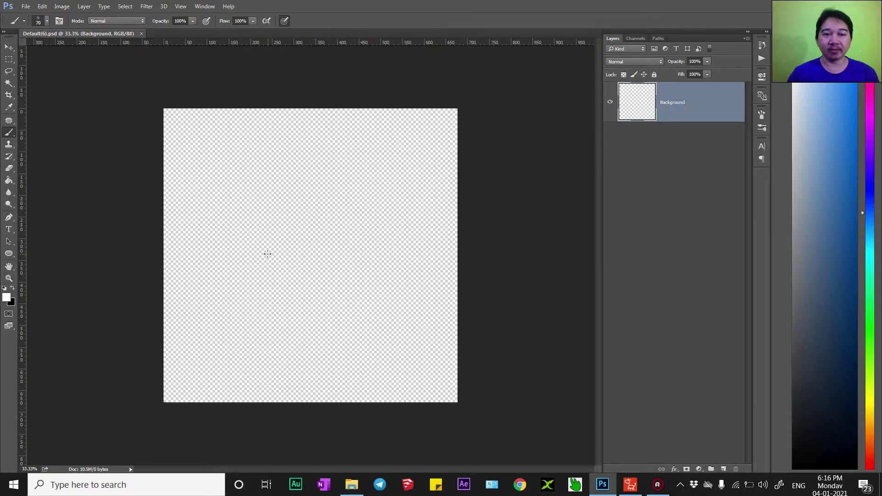
left_click(46, 22)
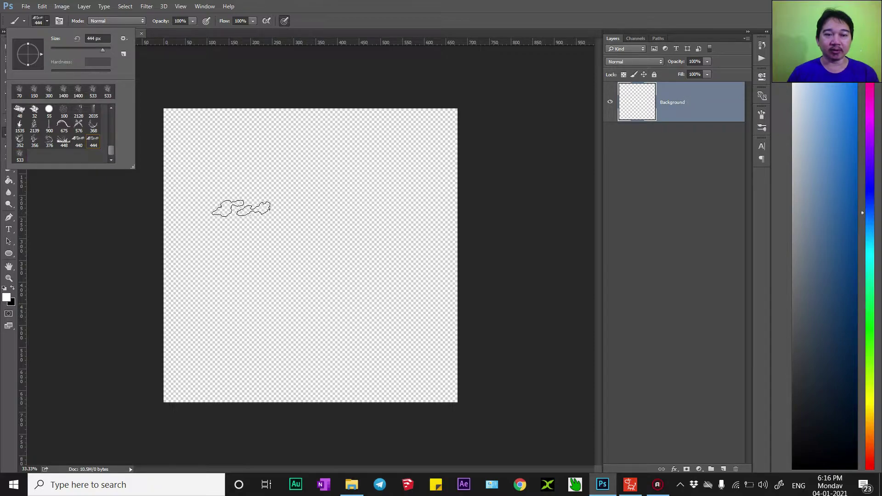
left_click_drag(295, 214, 396, 216)
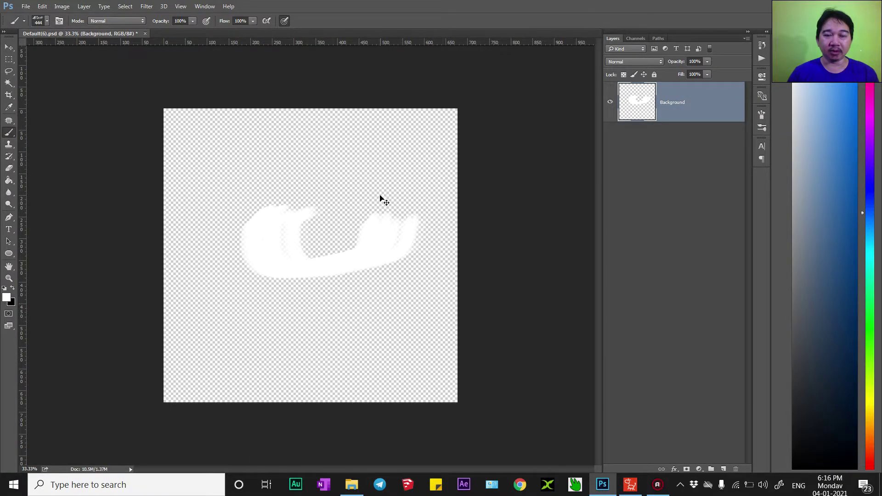
key("ctrl+z")
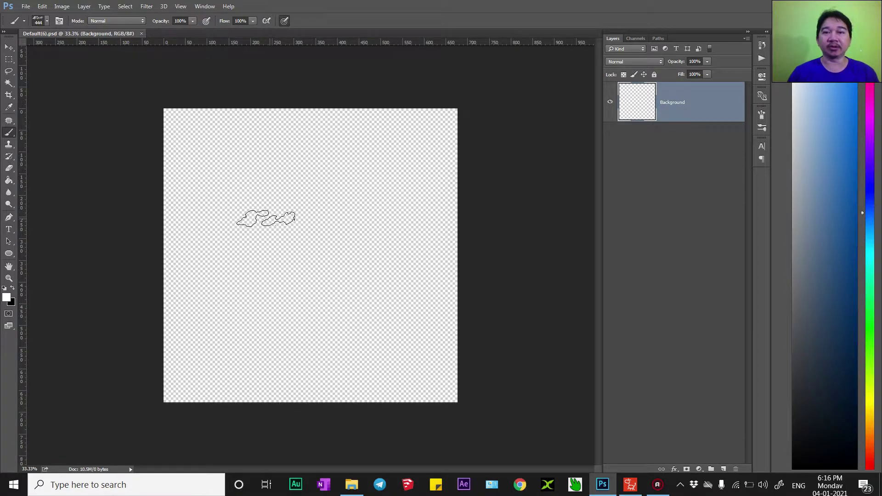
left_click_drag(258, 226, 383, 205)
left_click_drag(375, 256, 268, 271)
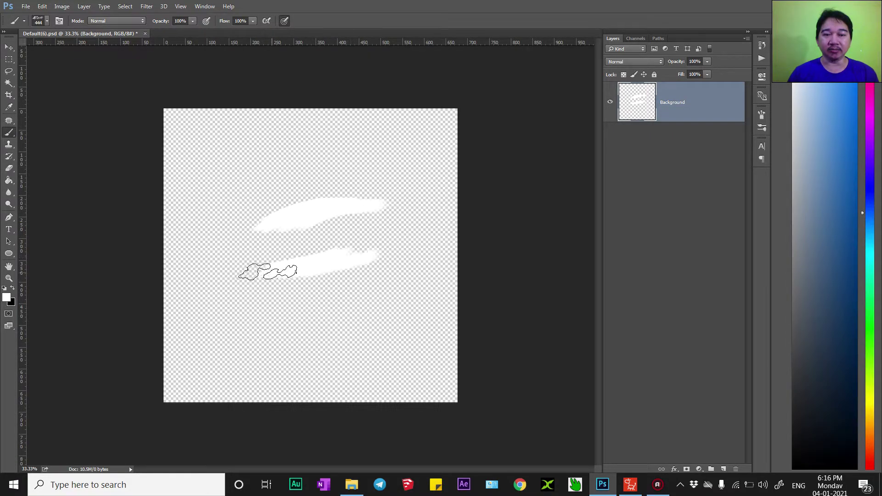
key("ctrl+alt+z")
key("ctrl+alt+z")
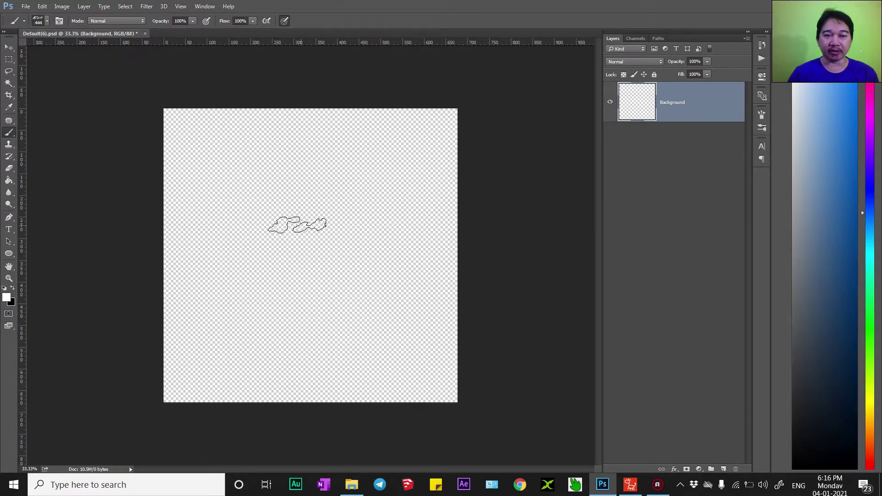
left_click(296, 225)
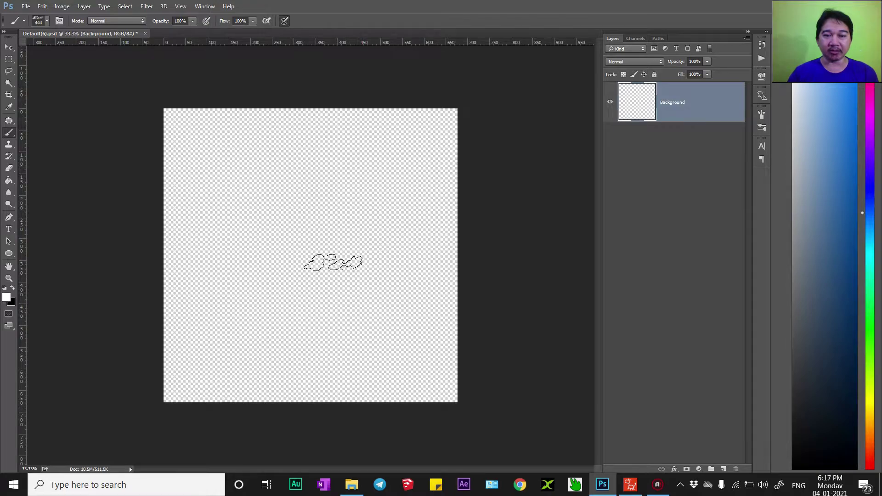
key("ctrl+alt+z")
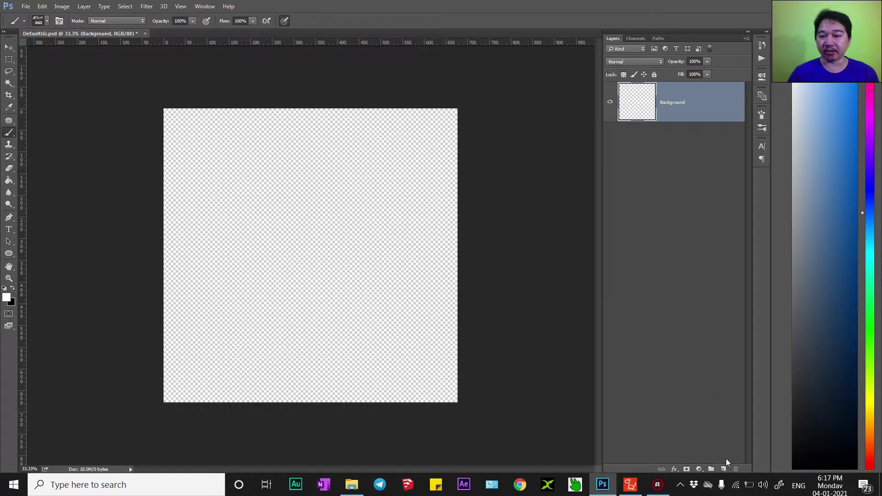
Add Layer 1 beneath Background and fill it solid black.
left_click(724, 469)
left_click_drag(676, 109, 684, 184)
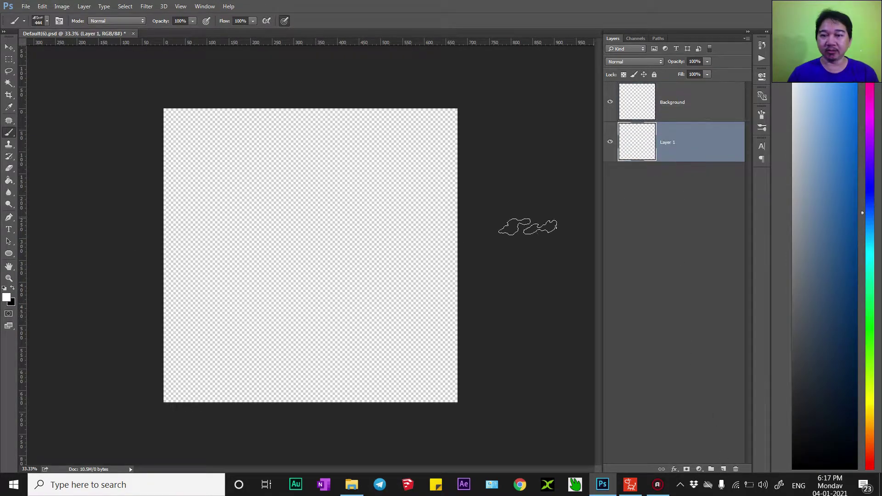
left_click(13, 288)
key("g")
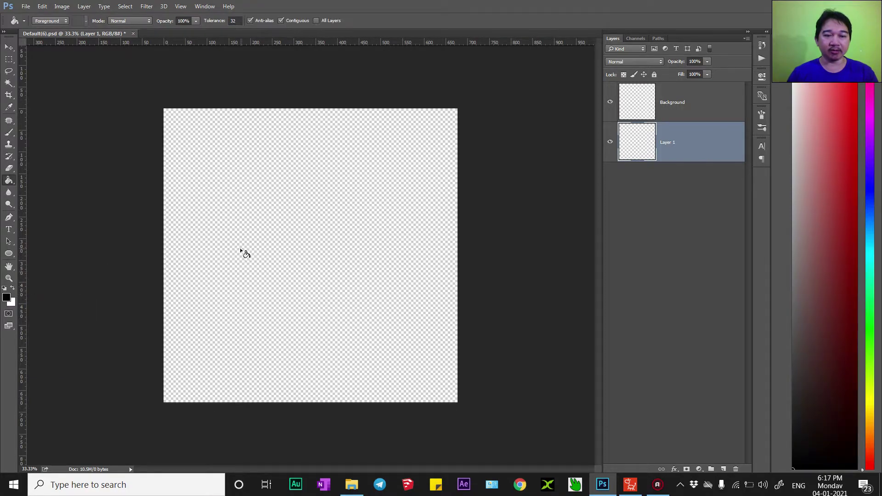
left_click(241, 250)
Stamp trial white clouds on Background with a 1200 px brush, then undo them.
left_click(655, 98)
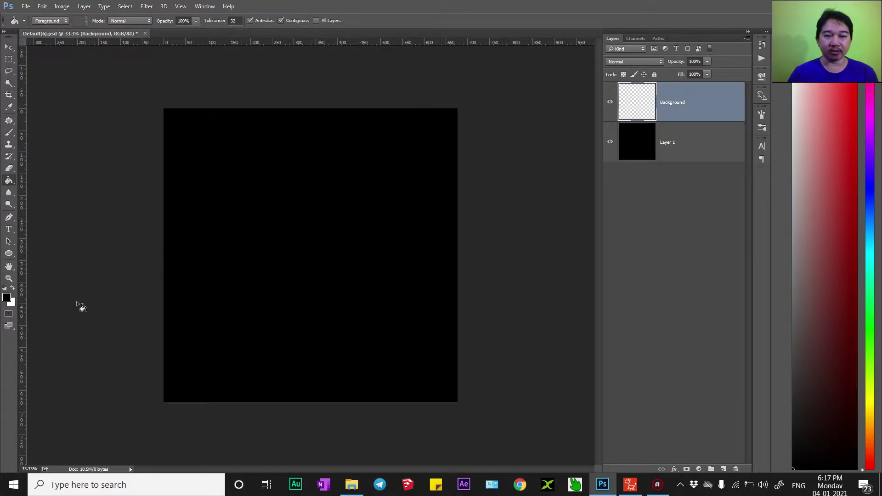
left_click(14, 289)
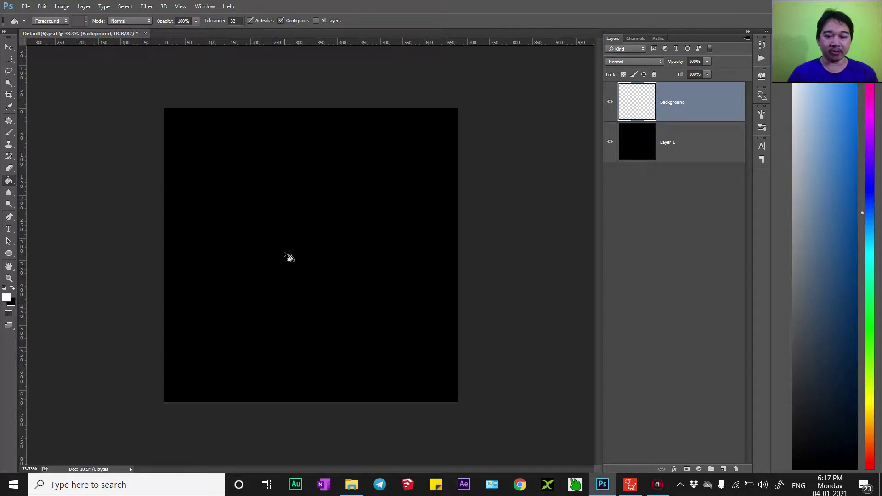
key("b")
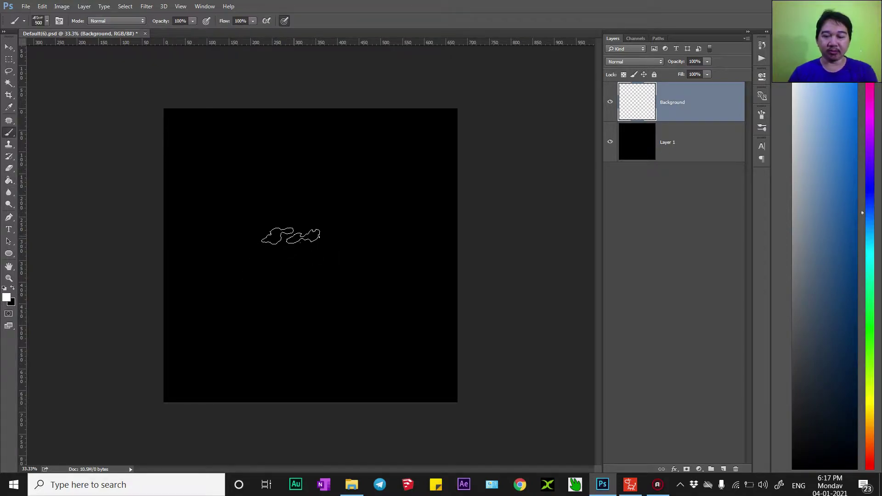
key("bracketright")
key("bracketright")
key("bracketright")
left_click(309, 253)
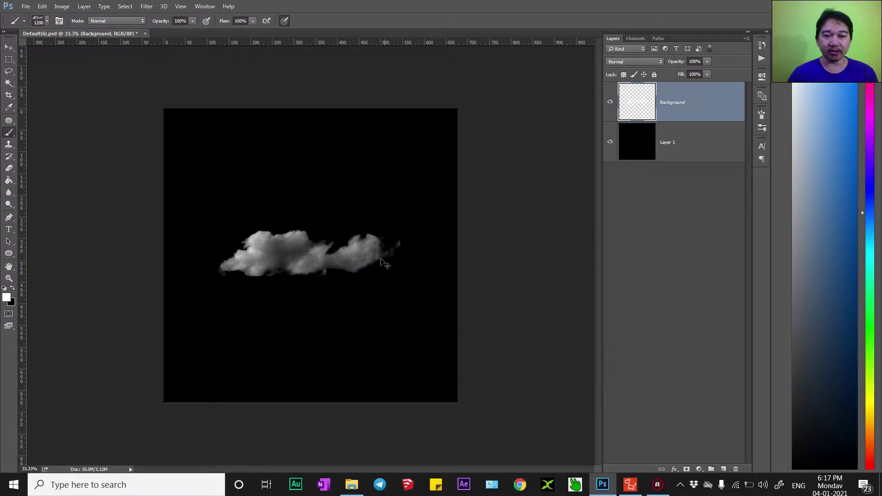
left_click(386, 207)
left_click(386, 304)
left_click_drag(257, 280, 338, 173)
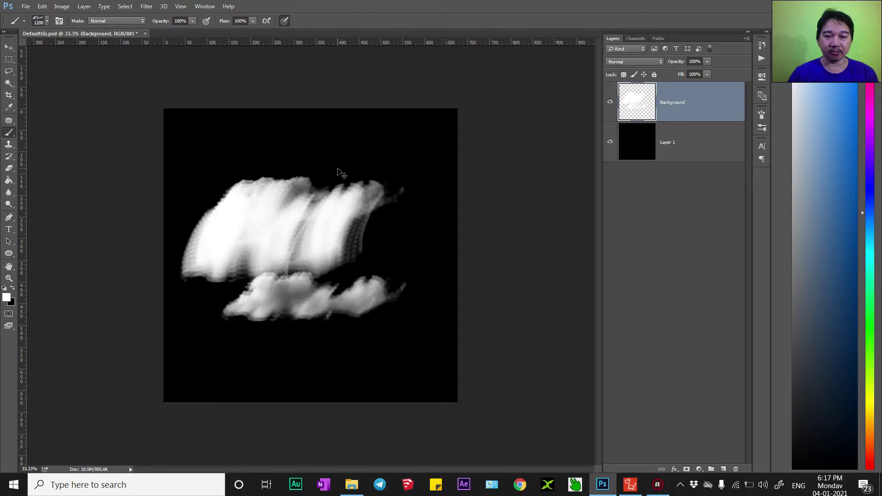
key("ctrl+alt+z")
key("ctrl+alt+z")
key("ctrl+alt+z")
Stamp four white clouds across the canvas and close the document.
left_click(276, 261)
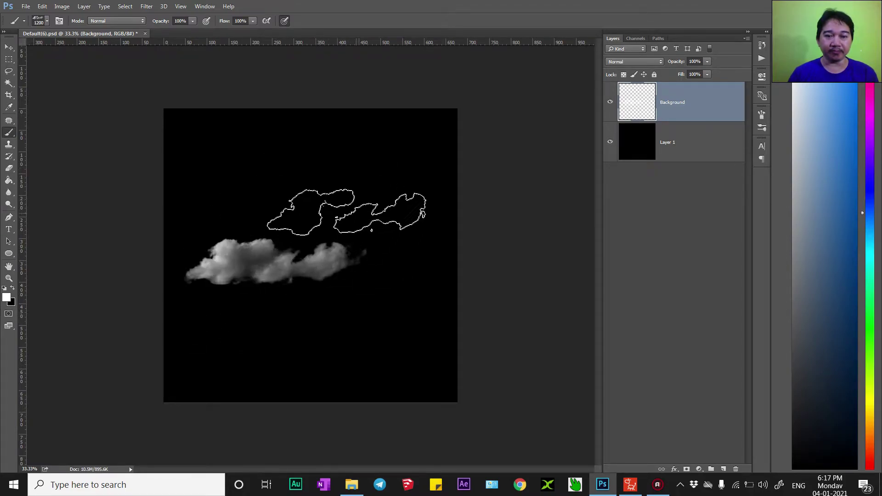
left_click(364, 177)
left_click(353, 320)
left_click(249, 137)
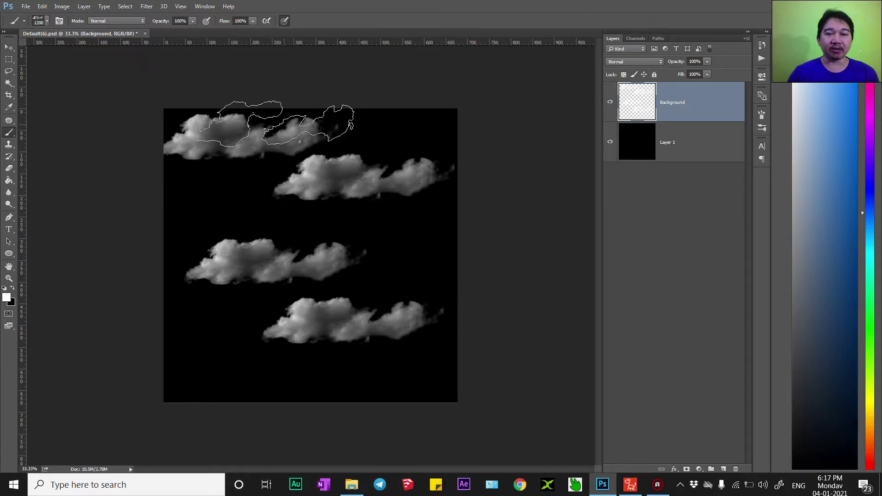
left_click(275, 124)
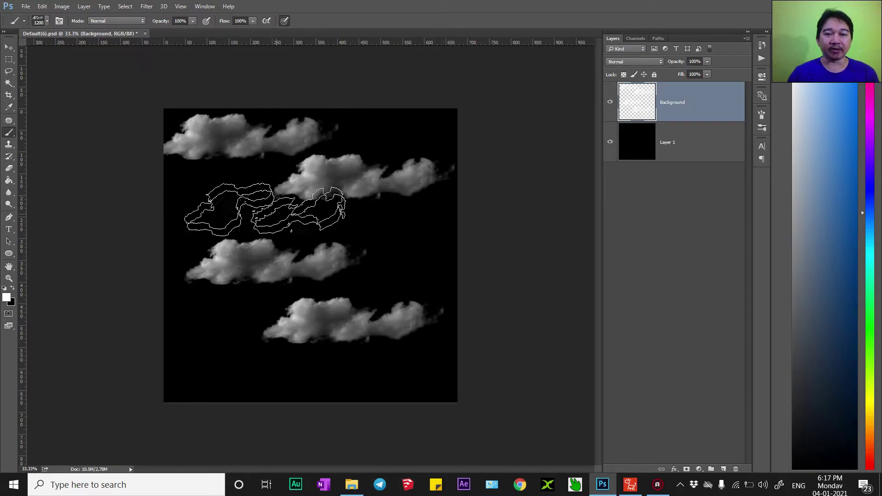
left_click(145, 34)
Discard the cloud document's changes and open cloudcomputing_article_001.jpg from the Desktop.
left_click(437, 188)
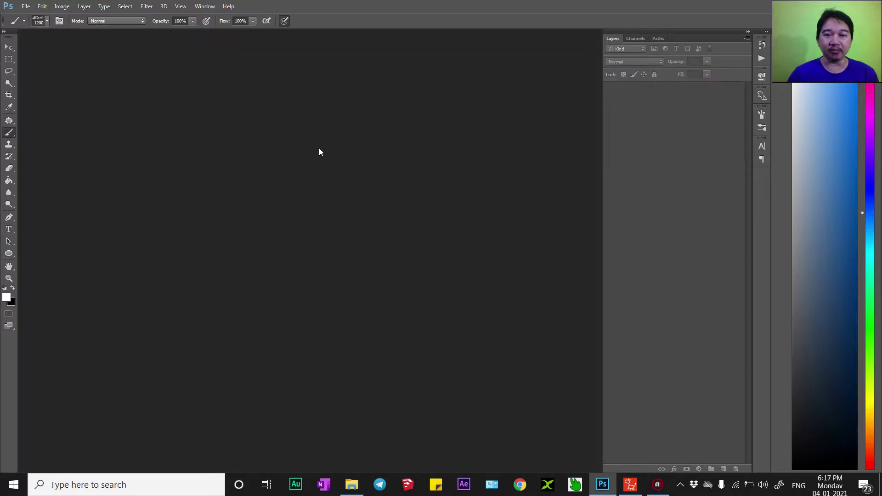
double_click(319, 149)
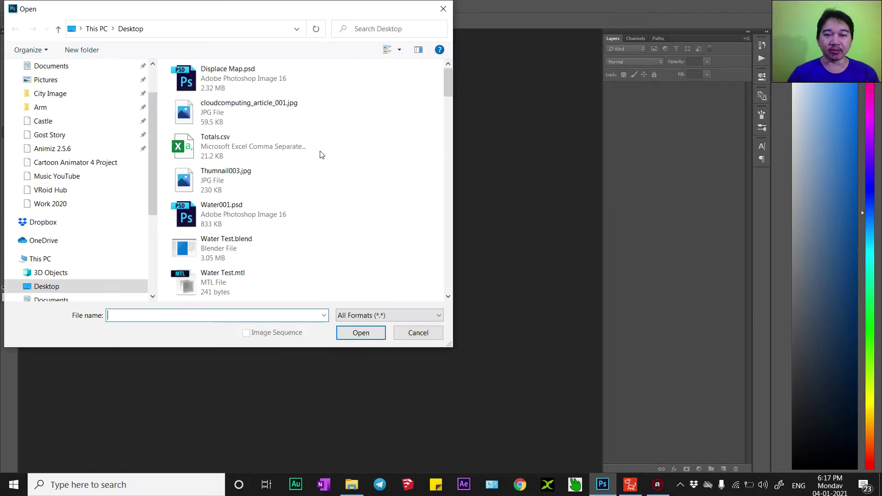
left_click(182, 116)
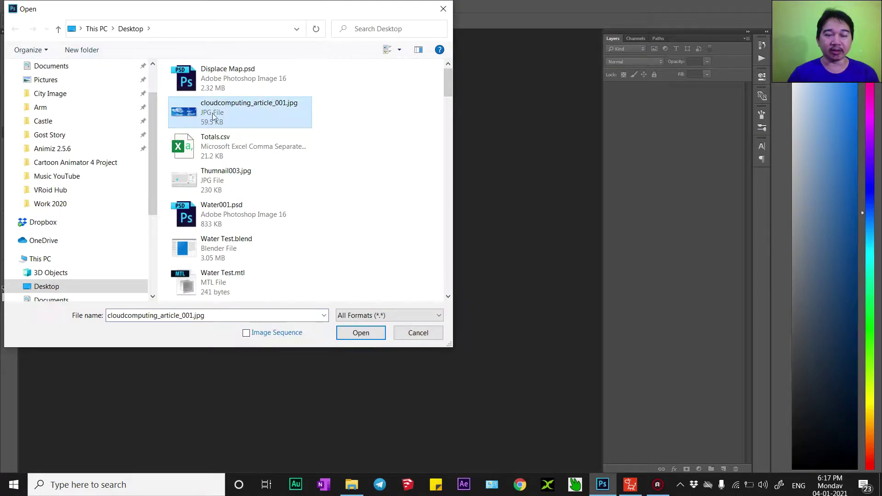
left_click(361, 332)
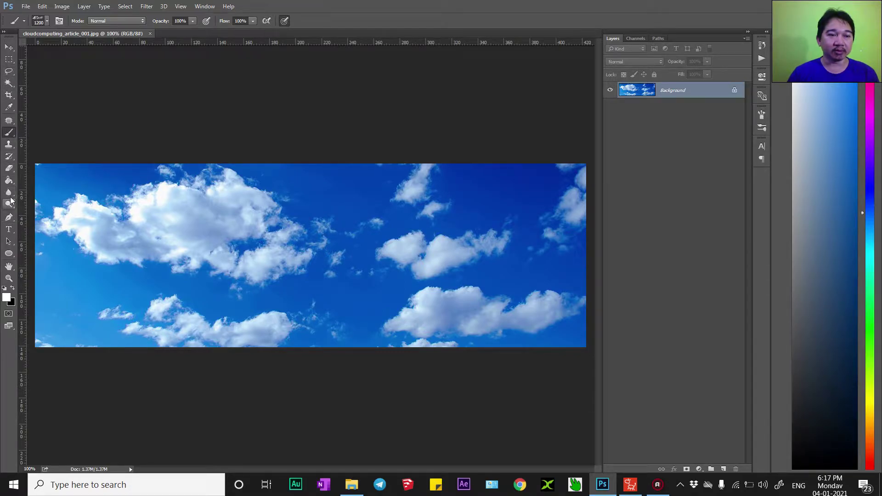
Select the Freeform Pen tool for freehand path drawing.
left_click(8, 218)
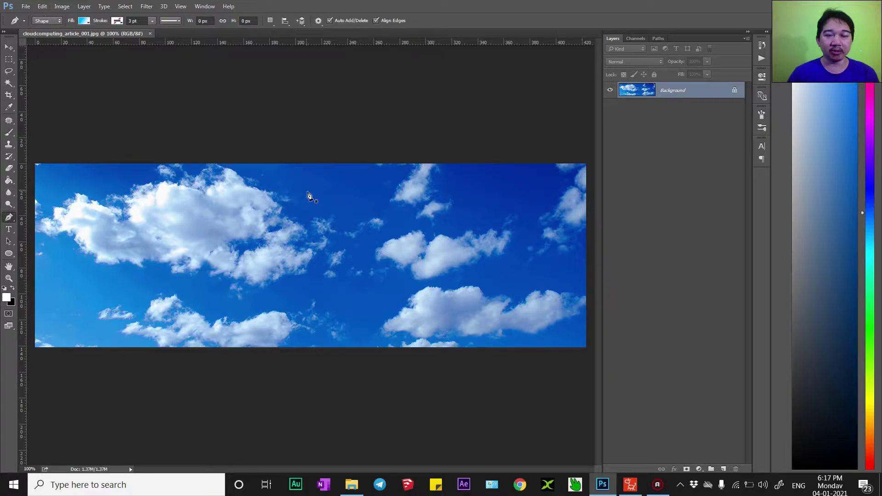
right_click(14, 219)
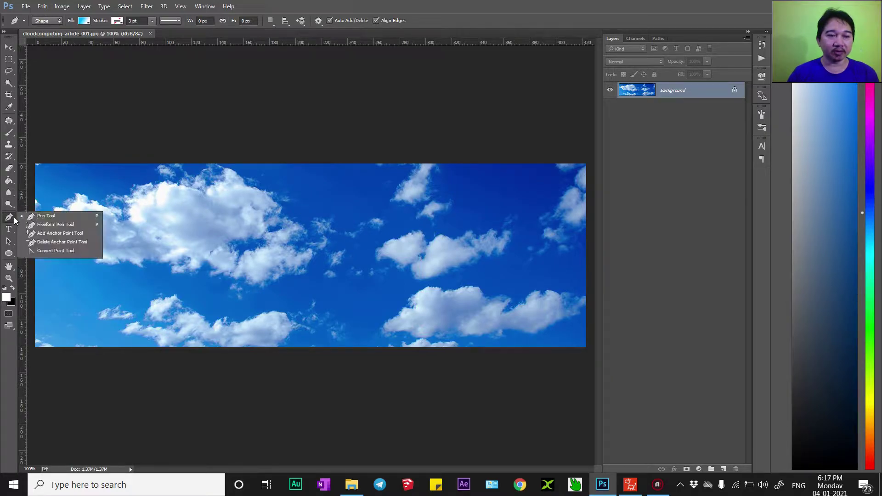
left_click(41, 225)
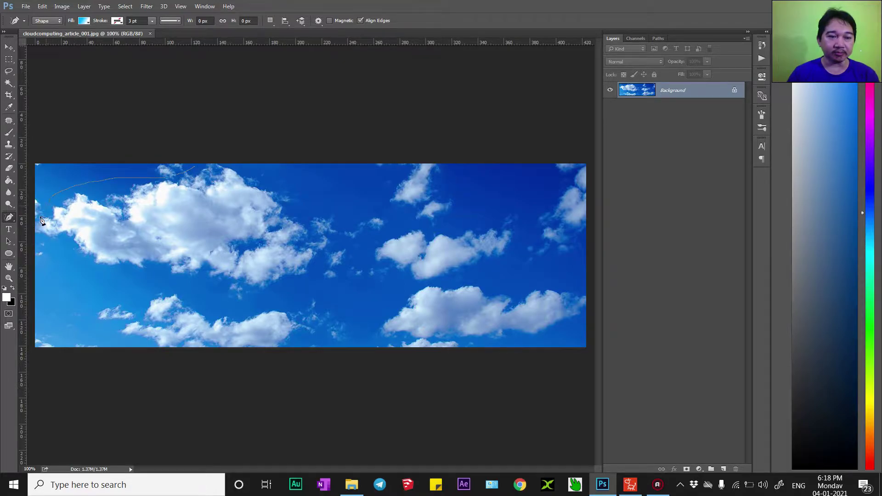
Trace a freeform shape around the large left cloud and load it as a selection.
left_click_drag(99, 277, 105, 276)
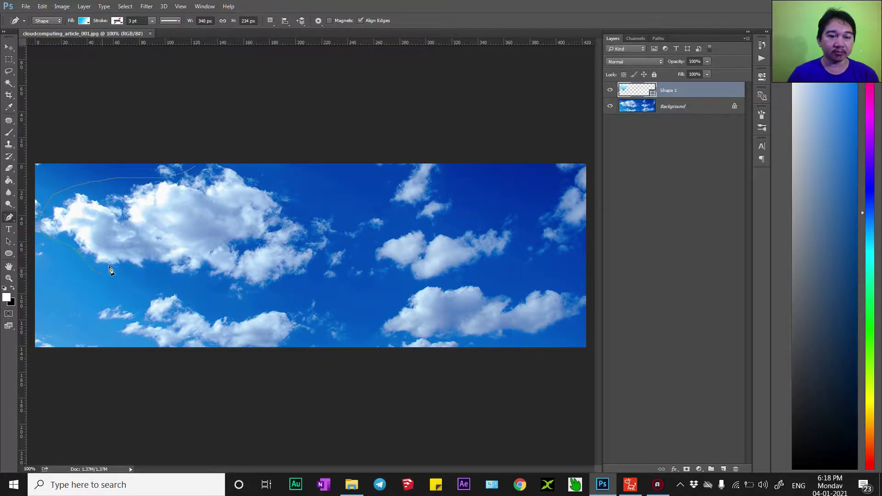
key("ctrl+z")
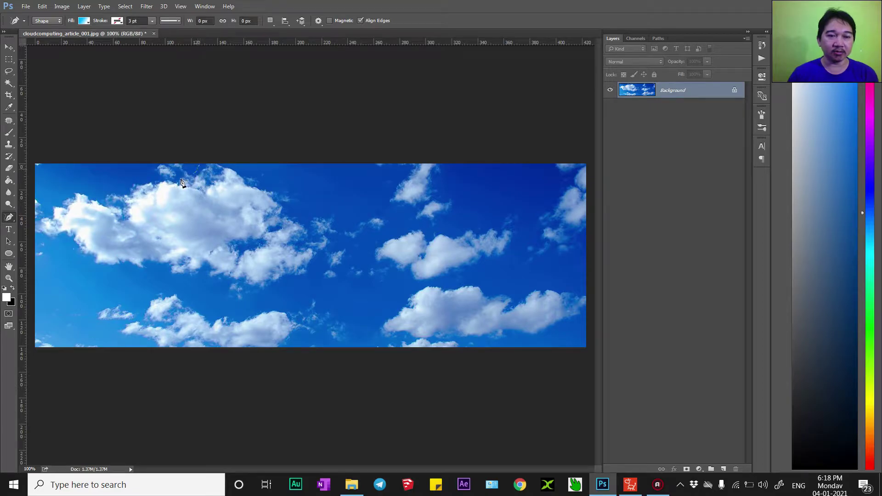
mouse_move(158, 186)
left_mouse_down()
mouse_move(191, 170)
mouse_move(66, 180)
left_mouse_up()
key("ctrl+z")
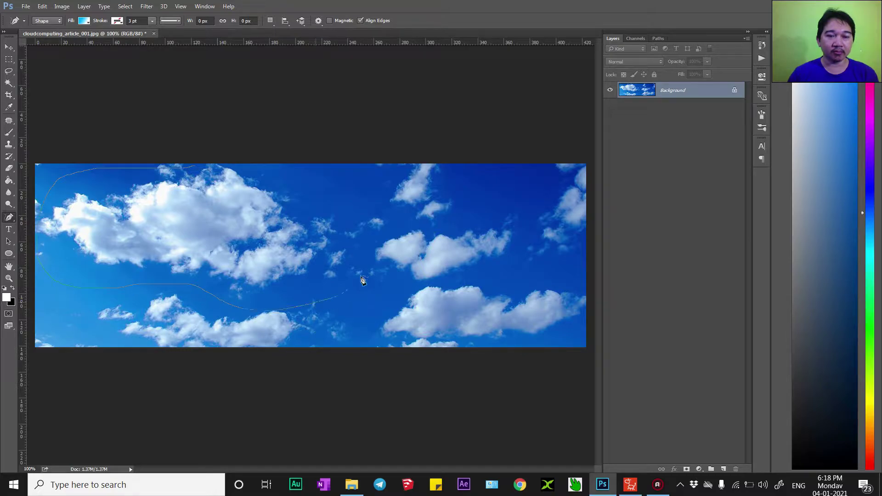
mouse_move(362, 281)
left_mouse_down()
mouse_move(308, 182)
mouse_move(253, 163)
mouse_move(192, 169)
left_mouse_up()
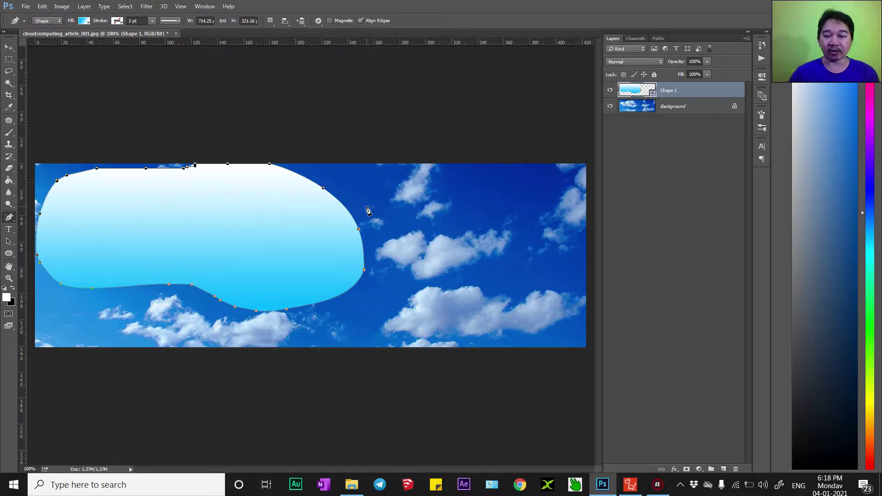
key("ctrl+Return")
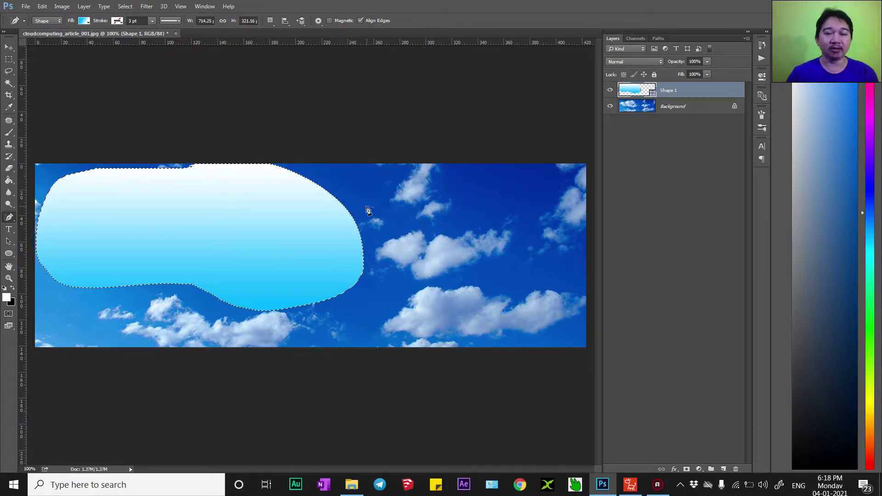
Copy the outlined cloud to Layer 1 and delete Shape 1 and Background.
left_click(652, 110)
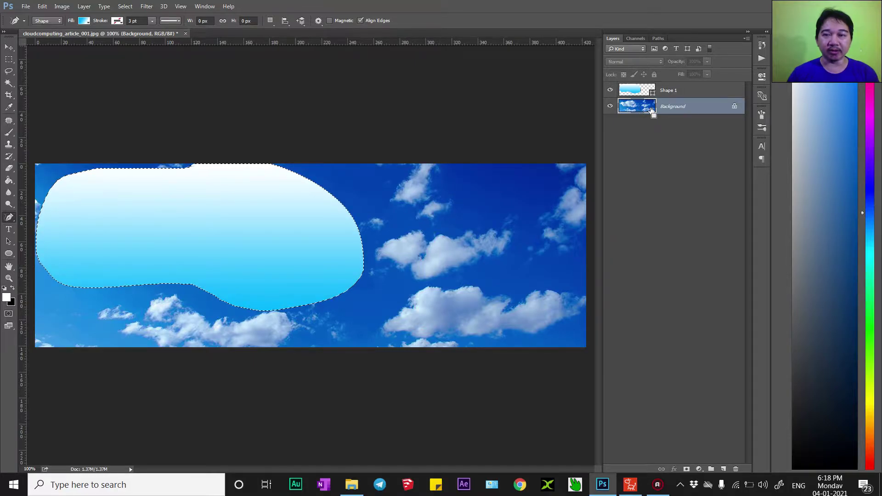
key("ctrl+j")
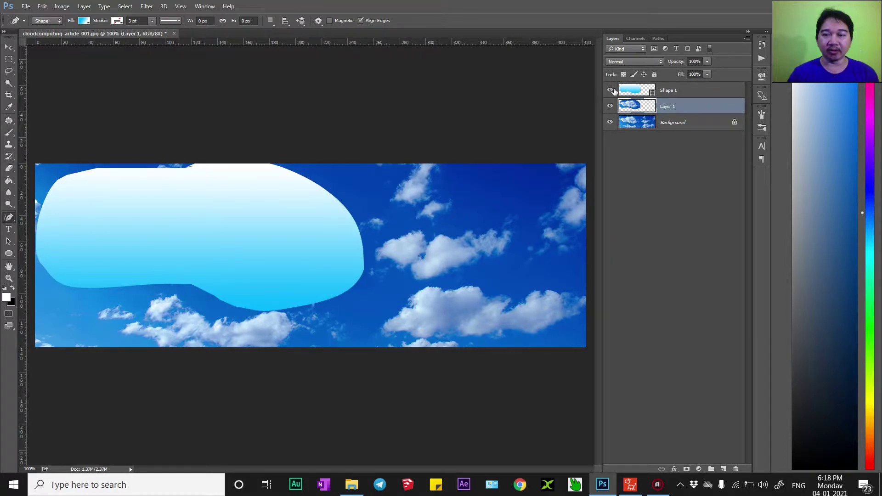
left_click(632, 94)
key("Delete")
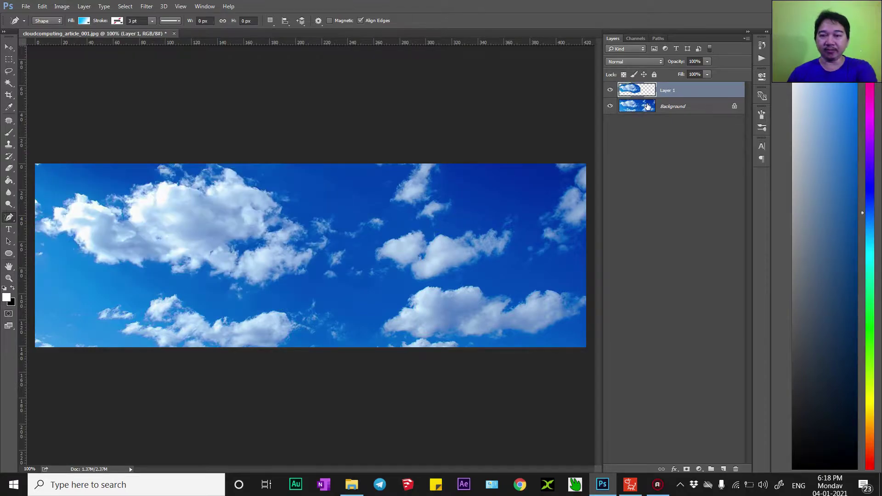
left_click(652, 115)
key("Delete")
Centre the cloud cutout and crop the canvas tightly around it.
key("v")
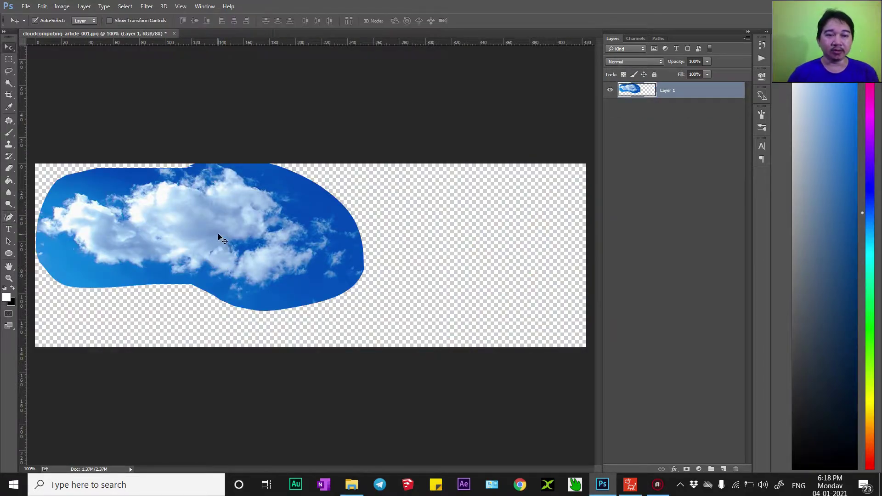
left_click_drag(212, 226, 316, 243)
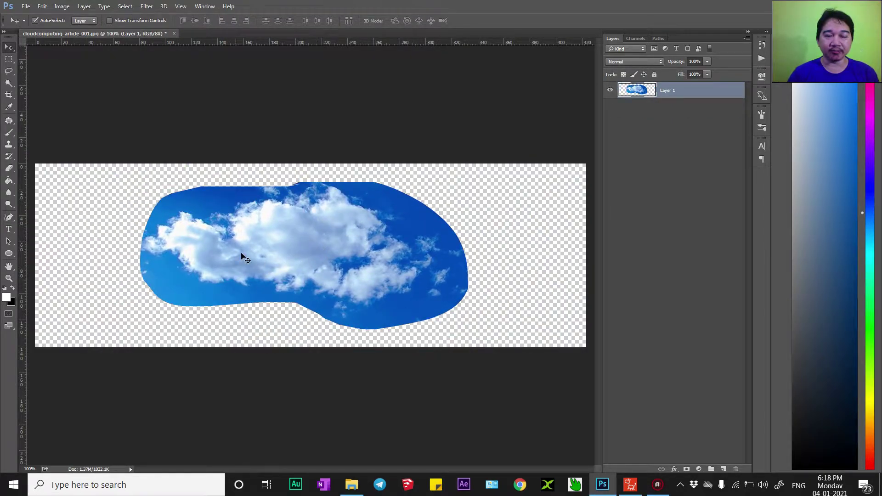
key("c")
left_click_drag(127, 175, 475, 334)
key("Return")
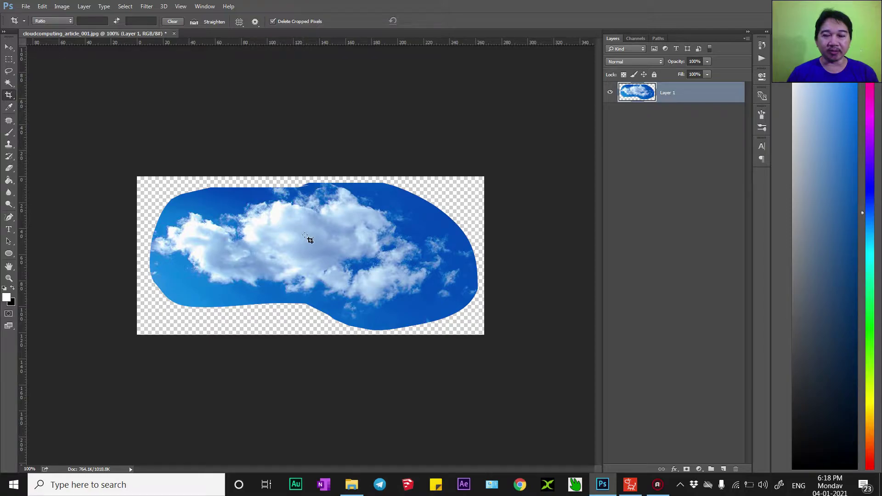
Duplicate the Red channel as Red copy and bring up Levels on it.
left_click(636, 39)
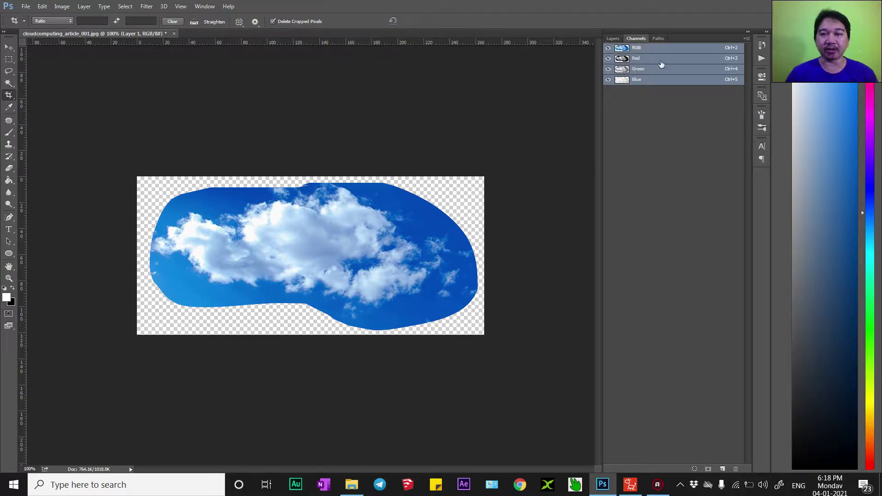
left_click(641, 59)
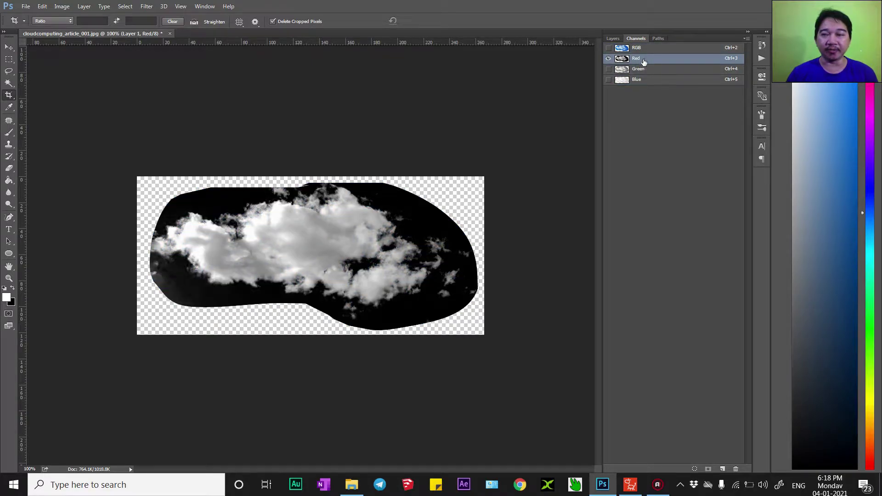
left_click_drag(637, 59, 722, 439)
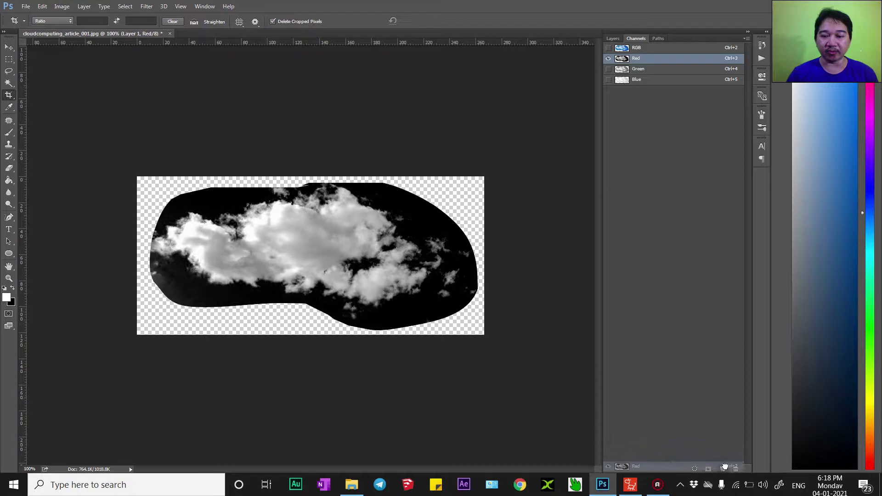
left_click_drag(721, 439, 724, 469)
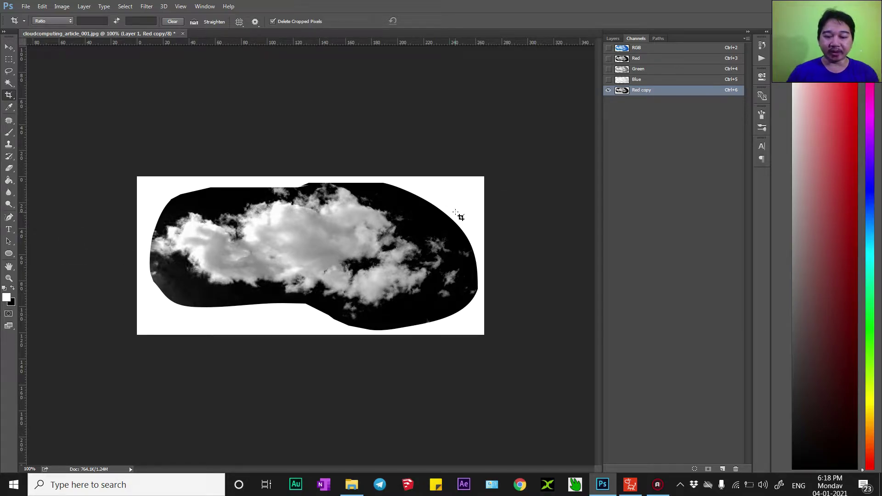
key("ctrl")
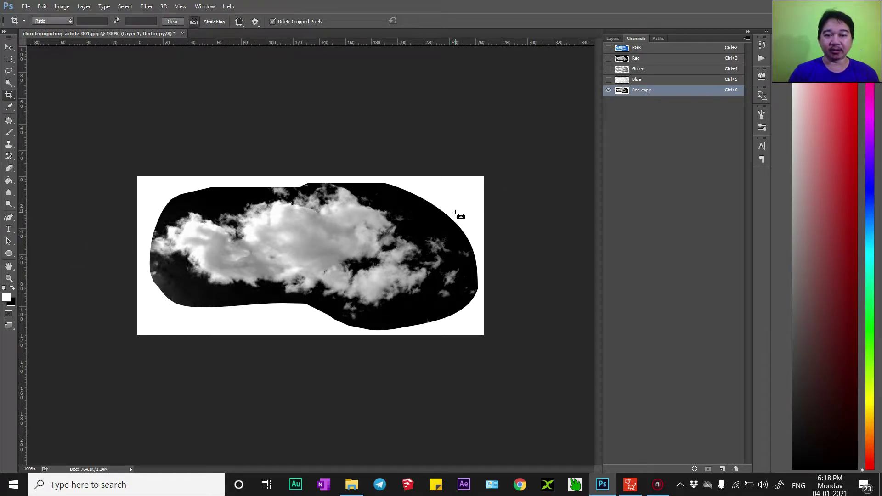
key("ctrl+l")
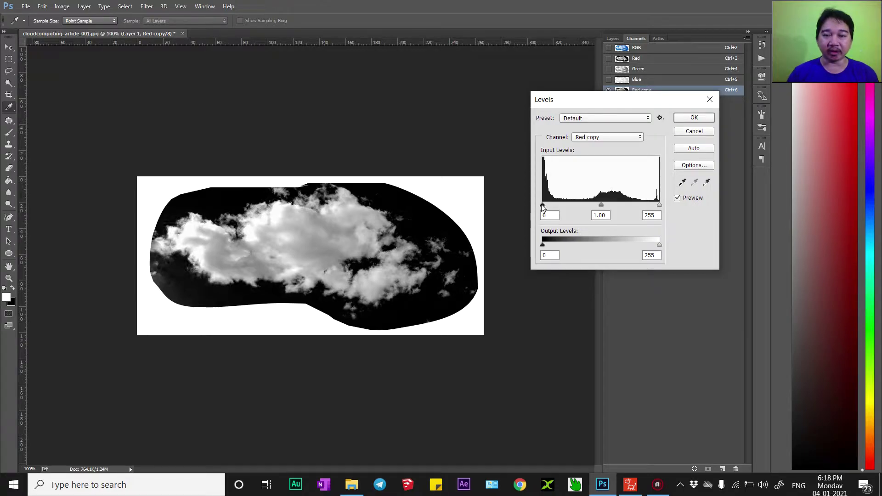
Raise the Red copy black input level to 45 and apply Levels.
left_click_drag(543, 205, 567, 205)
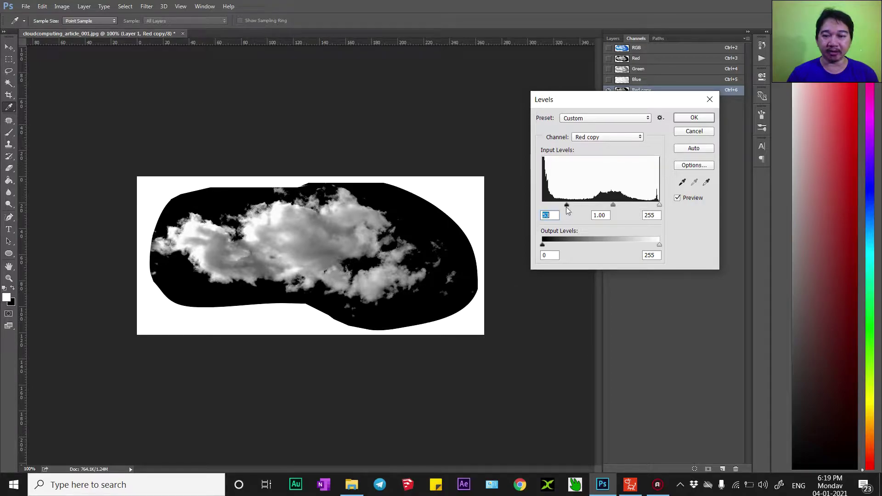
left_click_drag(567, 205, 563, 206)
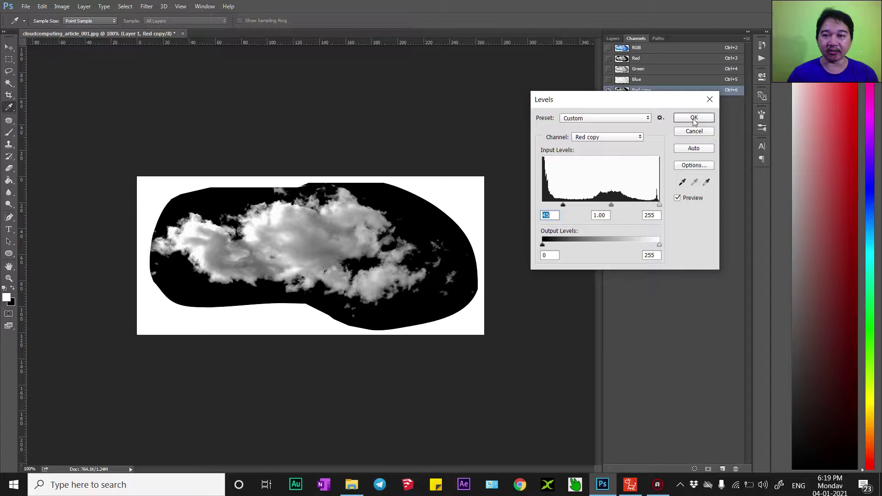
left_click(694, 118)
key("c")
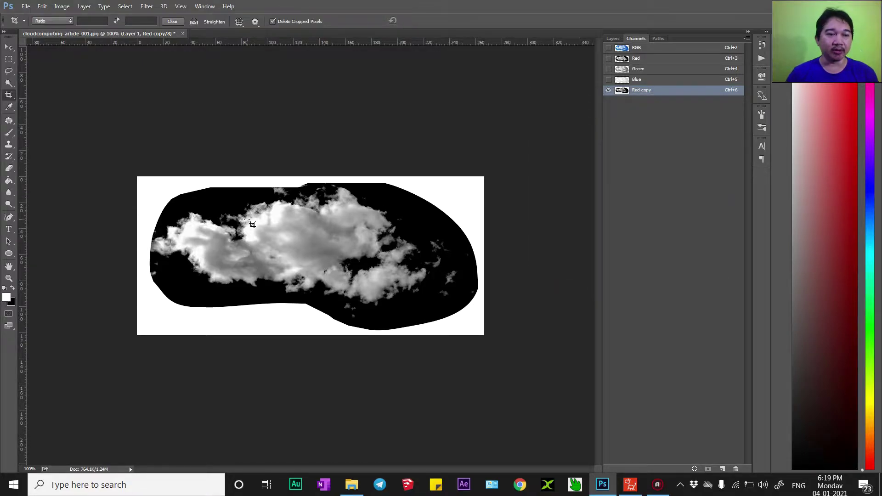
left_click(9, 71)
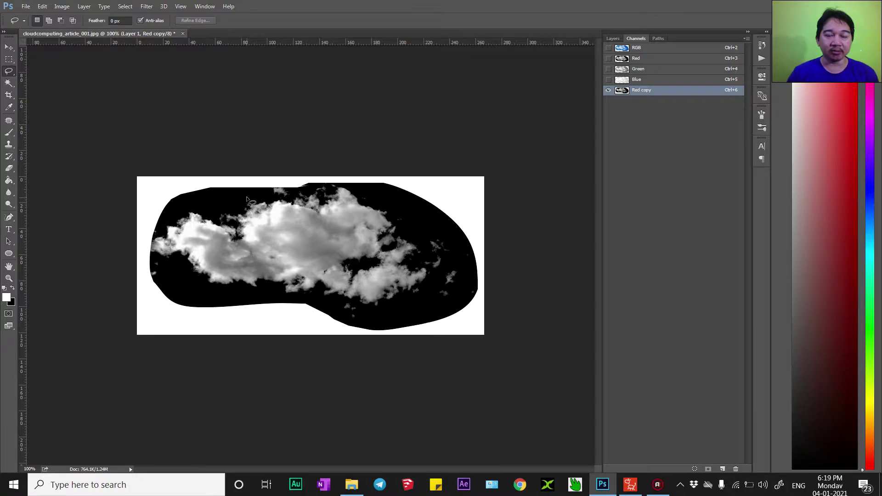
Lasso a freehand selection around the clouds in the Red copy channel.
left_click_drag(235, 201, 240, 200)
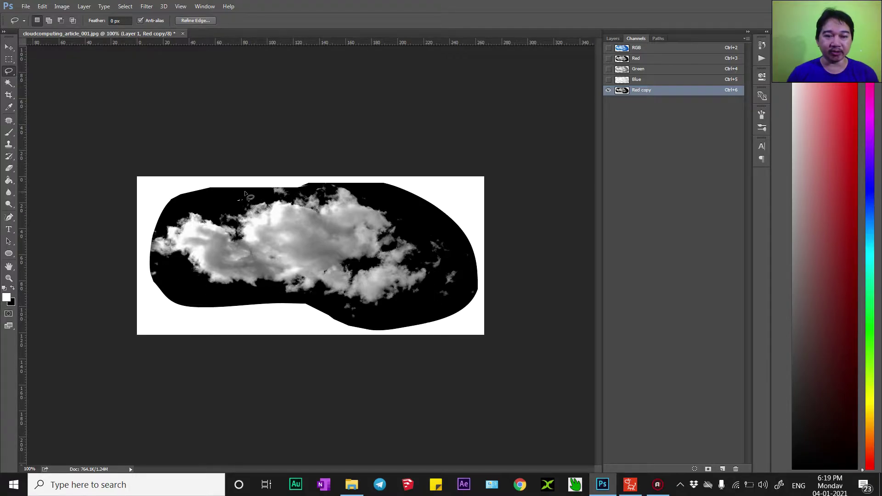
left_click_drag(252, 196, 173, 218)
left_click_drag(180, 285, 306, 300)
mouse_move(362, 325)
left_mouse_down()
mouse_move(420, 311)
mouse_move(439, 286)
mouse_move(410, 218)
left_mouse_up()
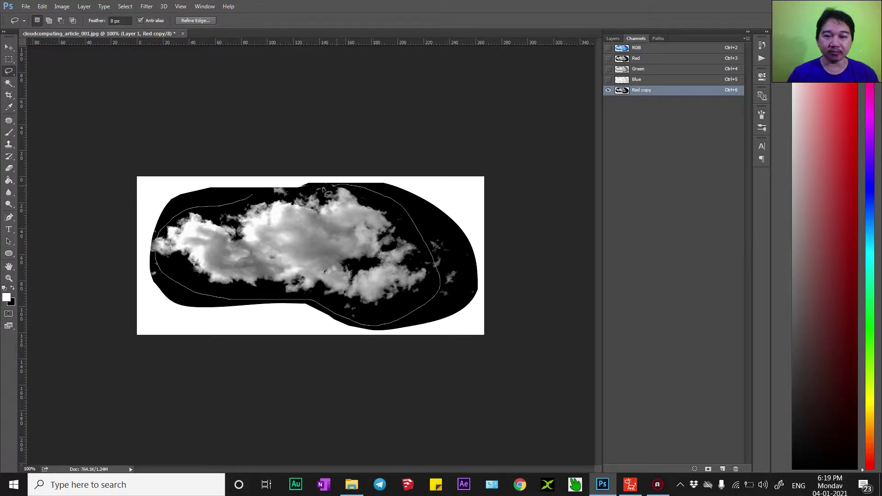
left_click_drag(323, 189, 252, 197)
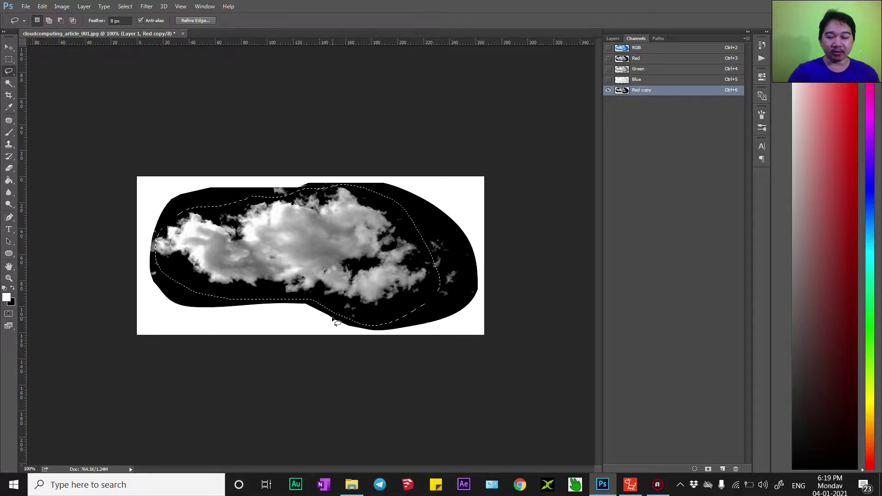
key("shift")
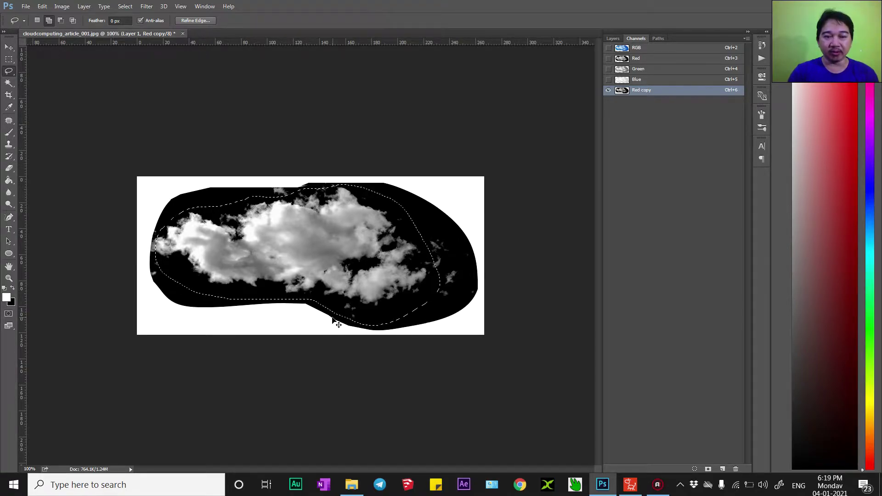
Invert the selection, fill everything outside the clouds black, and deselect.
key("ctrl+shift+i")
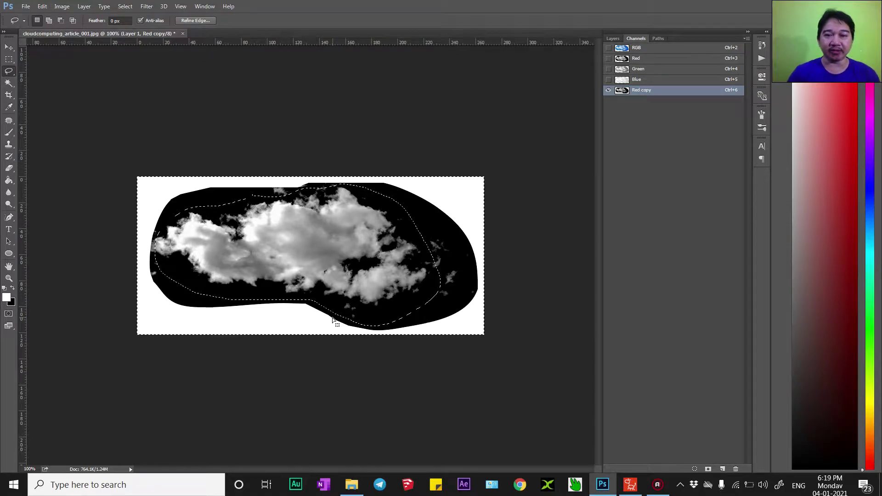
key("Delete")
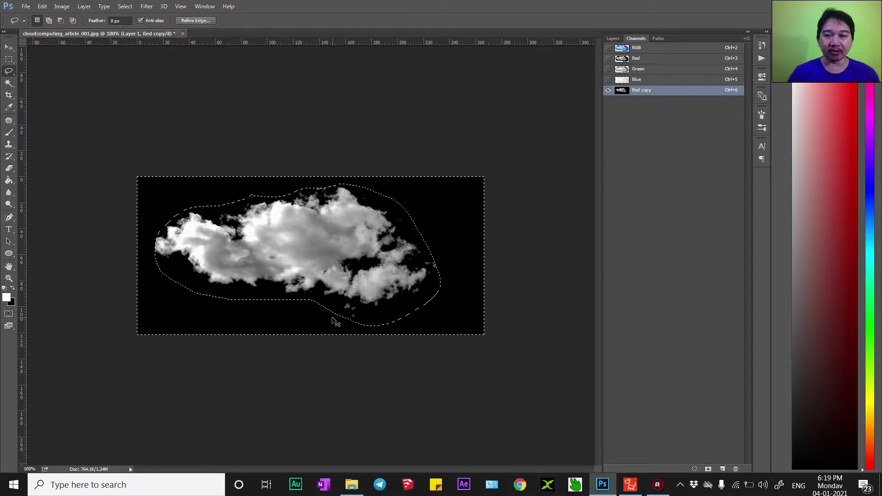
key("ctrl+d")
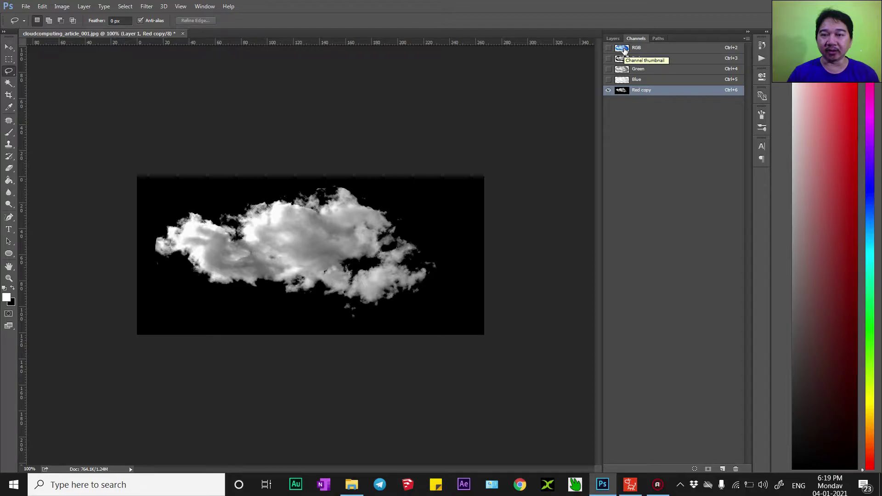
Load the Red copy channel as a selection over the RGB composite.
left_click(624, 50)
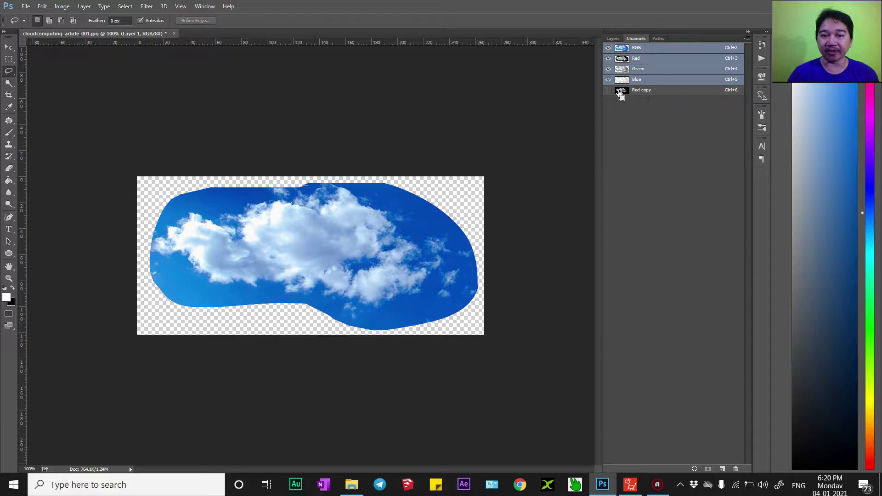
left_click(620, 93, "ctrl")
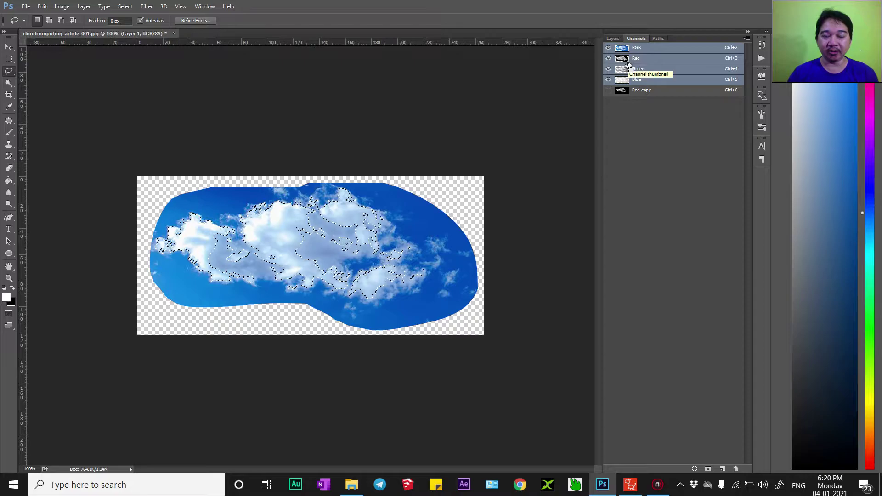
left_click(614, 39)
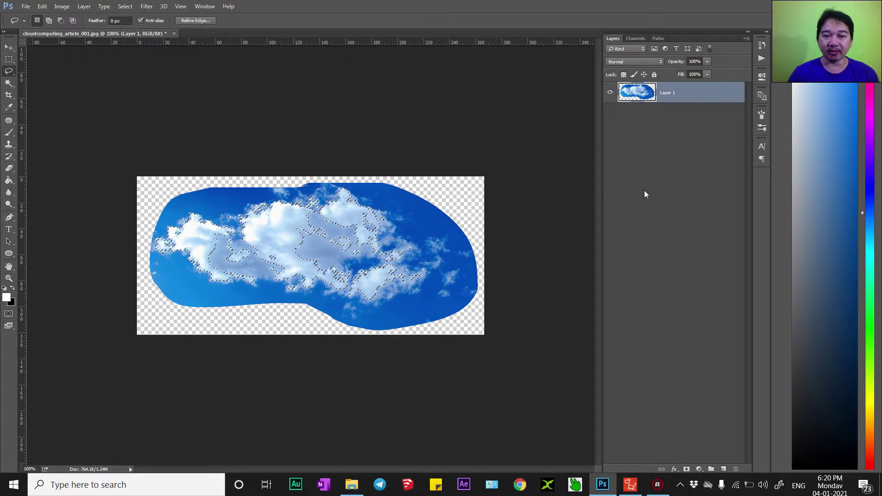
Fill the selection white on new Layer 2 and delete Layer 1.
left_click(723, 469)
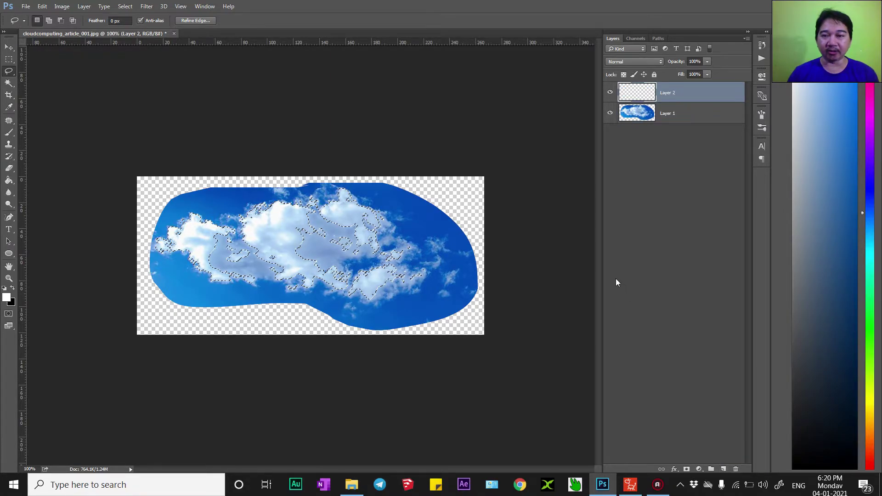
key("alt+BackSpace")
key("ctrl+d")
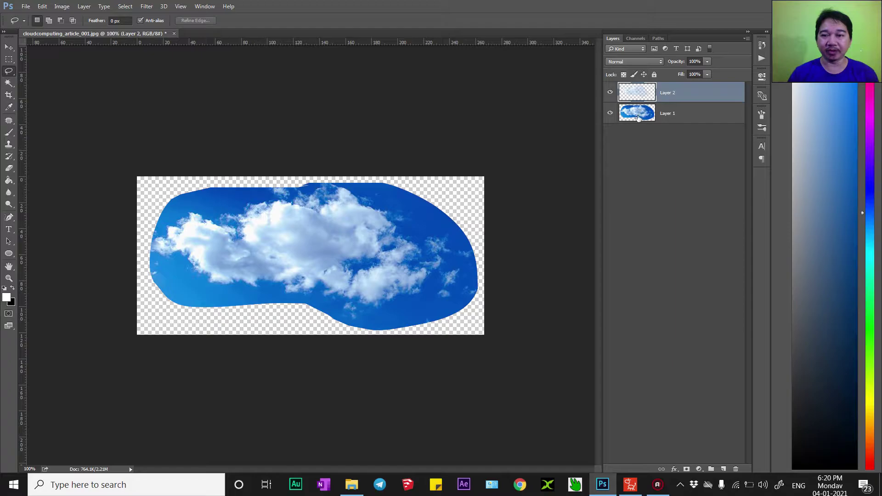
left_click(638, 118)
key("Delete")
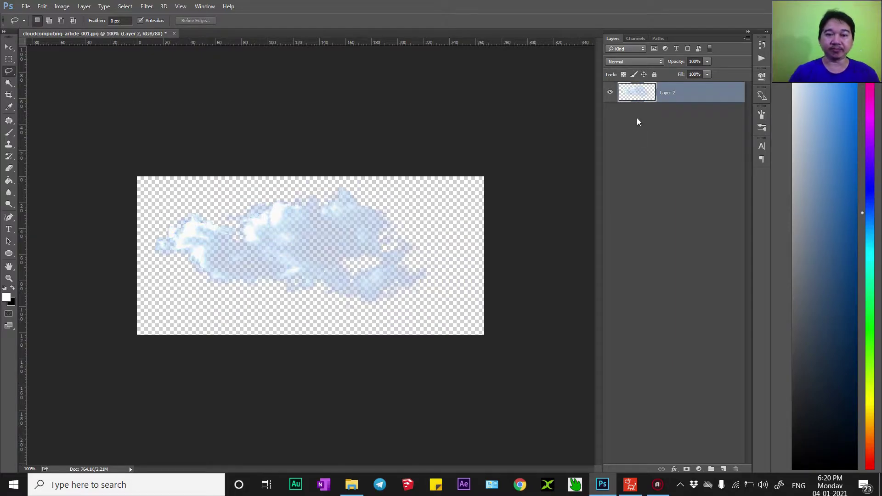
Nudge the white cloud slightly and invert Layer 2 so it turns dark grey.
key("v")
left_click_drag(280, 243, 291, 246)
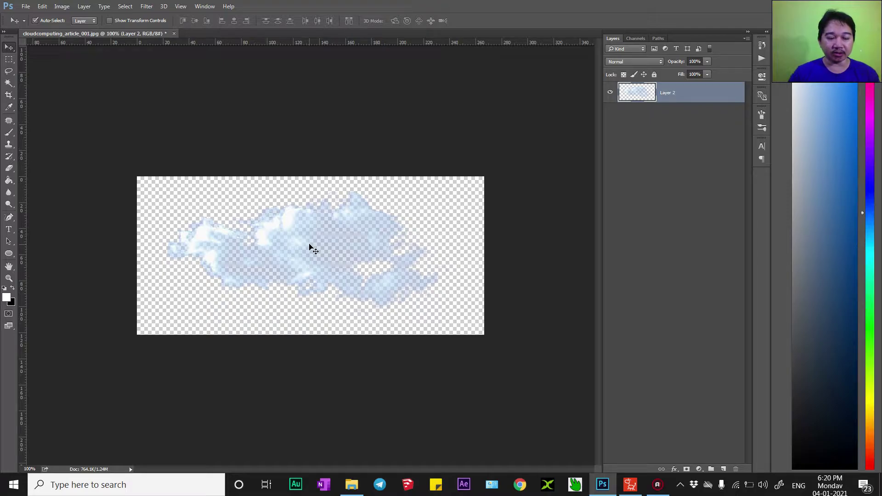
key("ctrl")
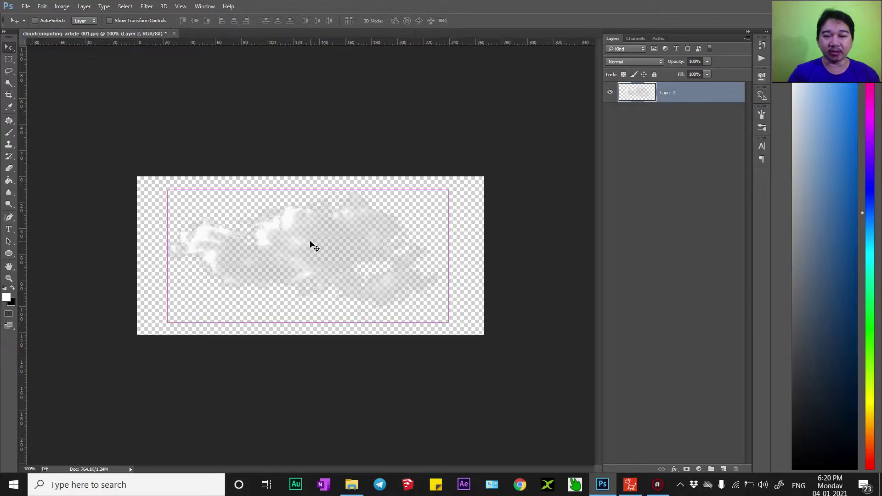
key("ctrl+i")
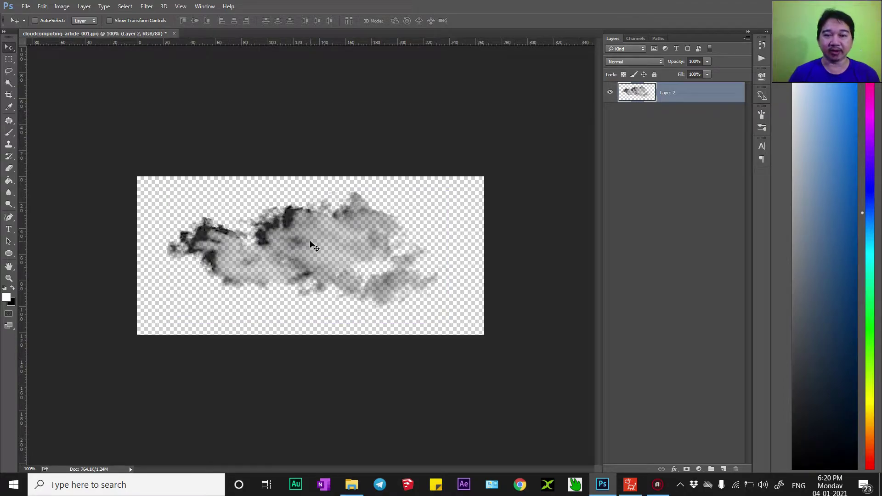
key("ctrl")
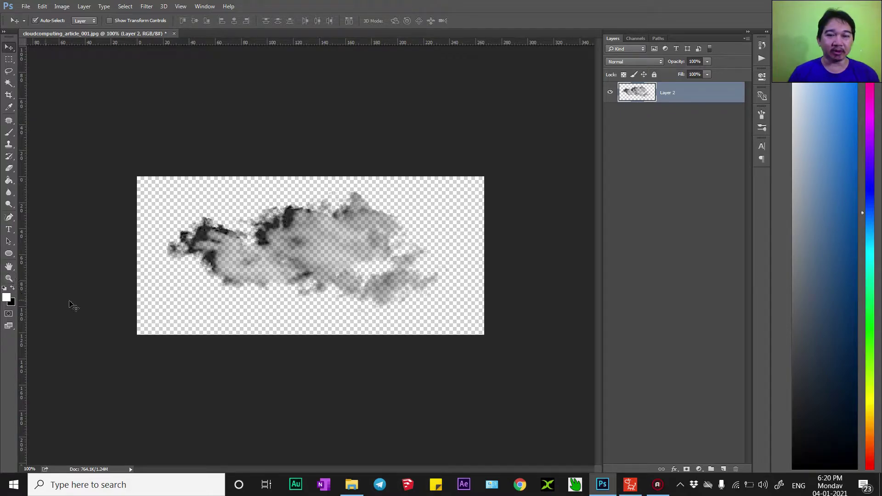
Preview the cloud on a temporary black-filled layer below, then delete that layer.
left_click(723, 469)
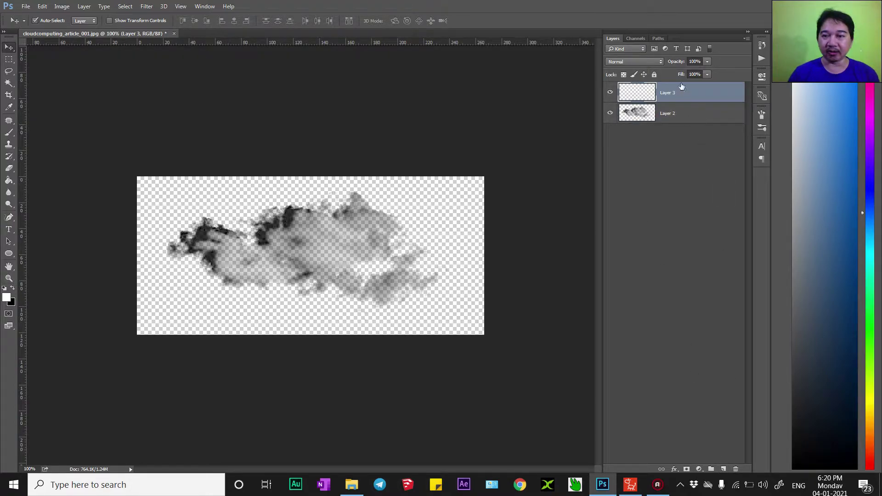
left_click_drag(682, 86, 680, 125)
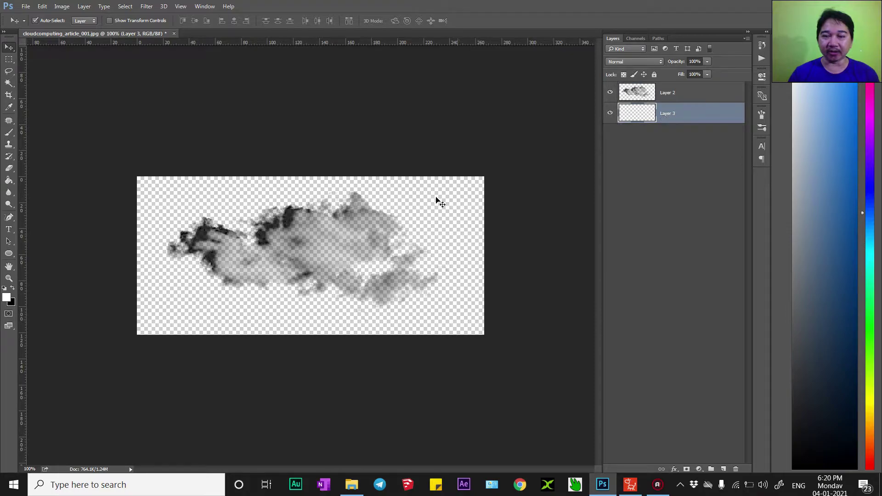
left_click(12, 289)
key("g")
left_click(166, 190)
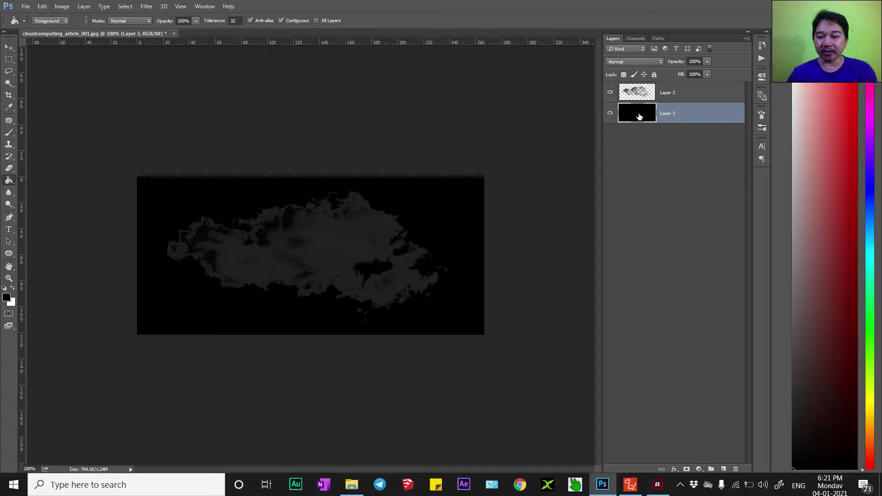
key("Delete")
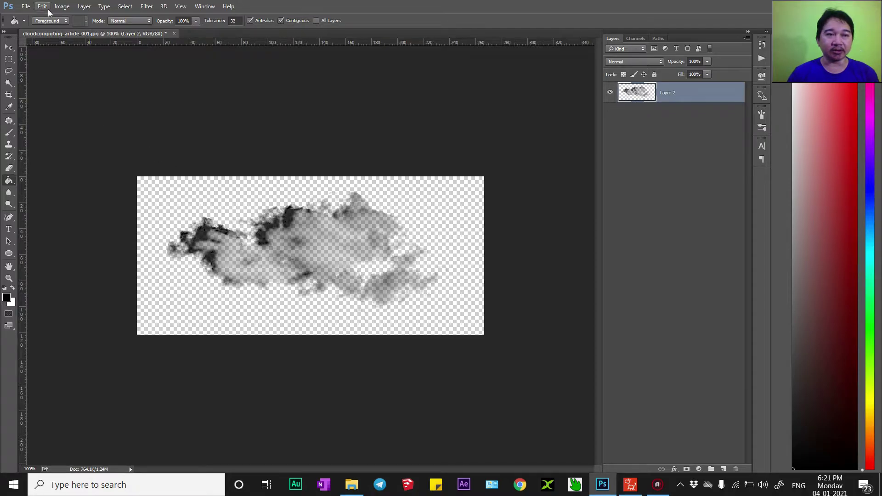
Crop the canvas tightly around the cloud.
key("c")
left_click_drag(162, 193, 452, 317)
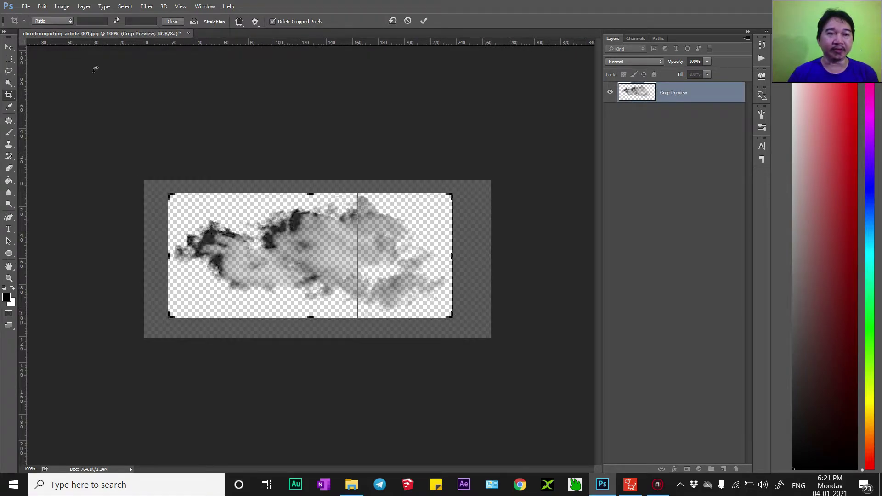
key("Return")
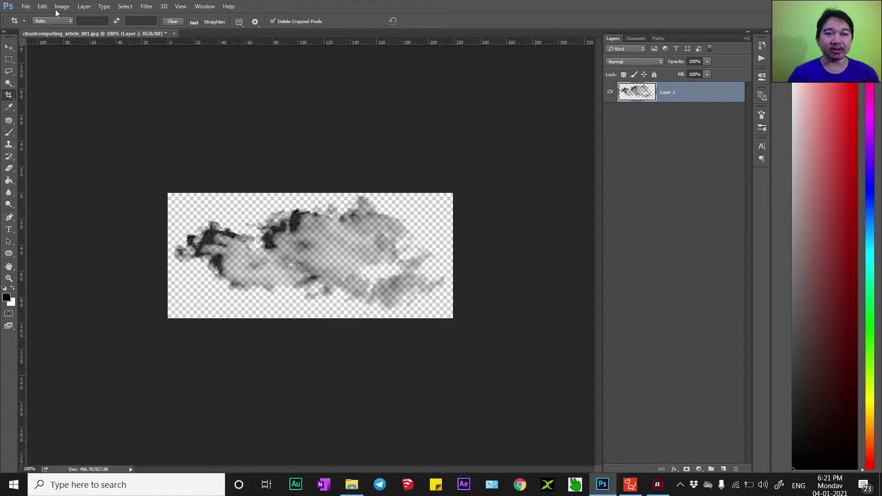
Define a brush preset named 'Cloud 01' from the cropped cloud and make it active.
left_click(43, 7)
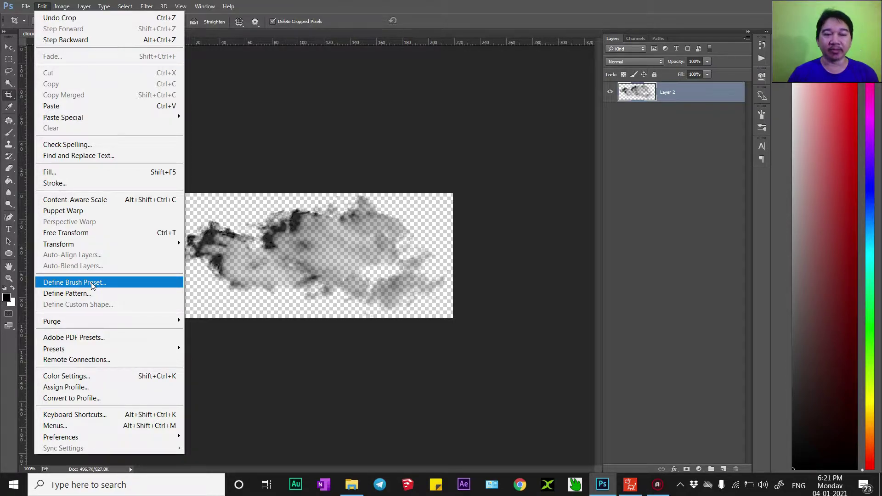
left_click(92, 286)
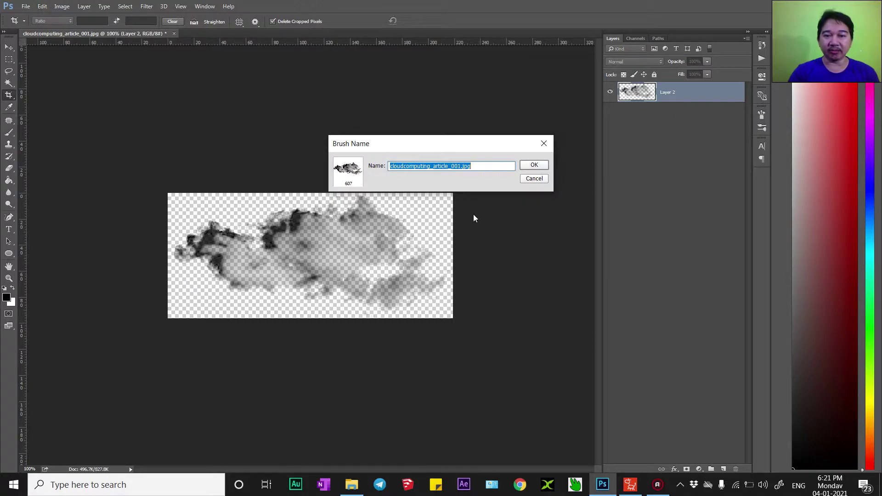
type("Cloud")
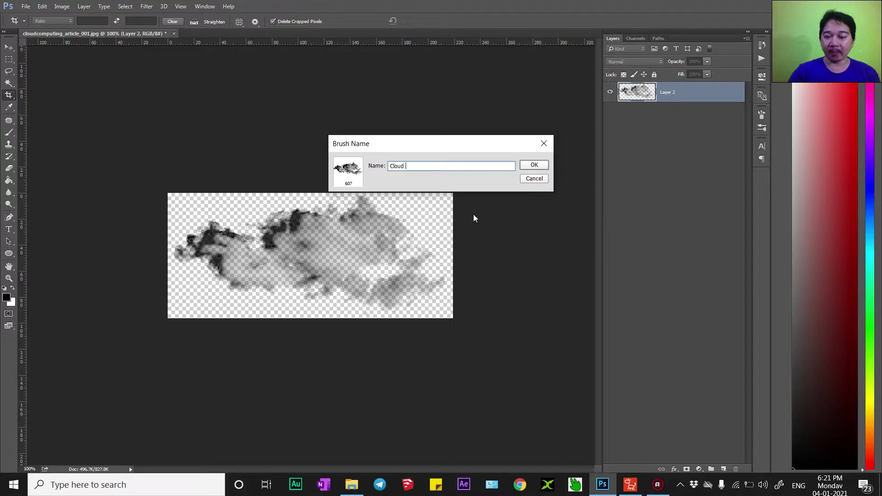
type(" 01")
key("Return")
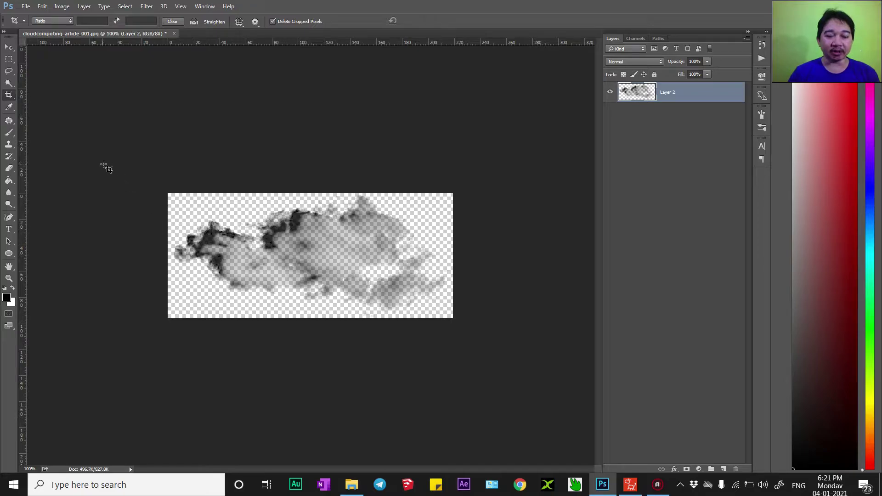
left_click(8, 144)
key("b")
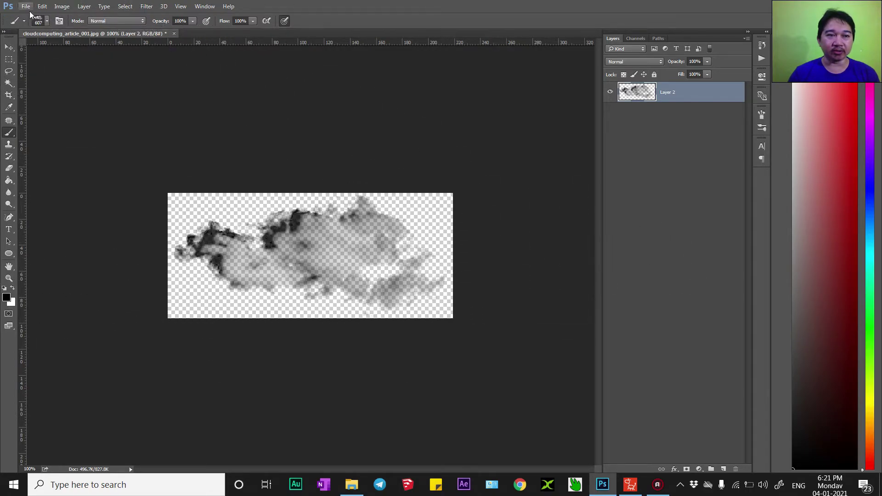
Close the cloud image unsaved and create a new 600 × 600 pixel white Untitled-1 document.
left_click(173, 34)
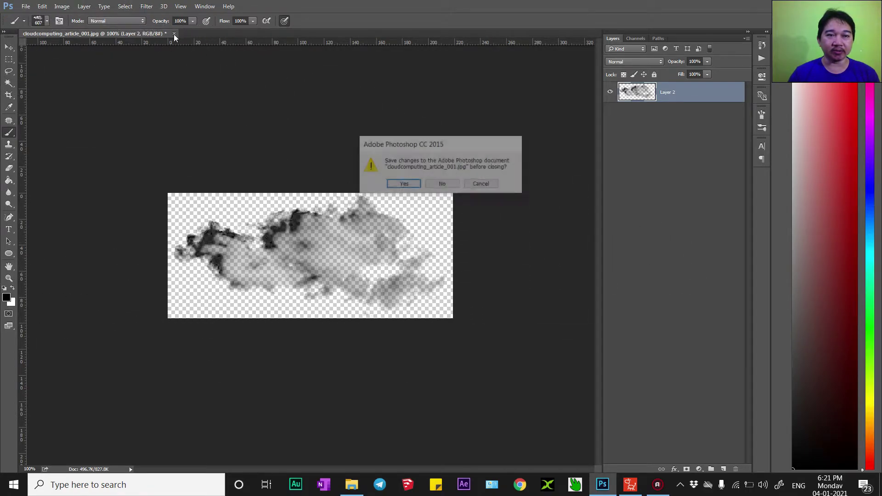
left_click(443, 185)
left_click(26, 7)
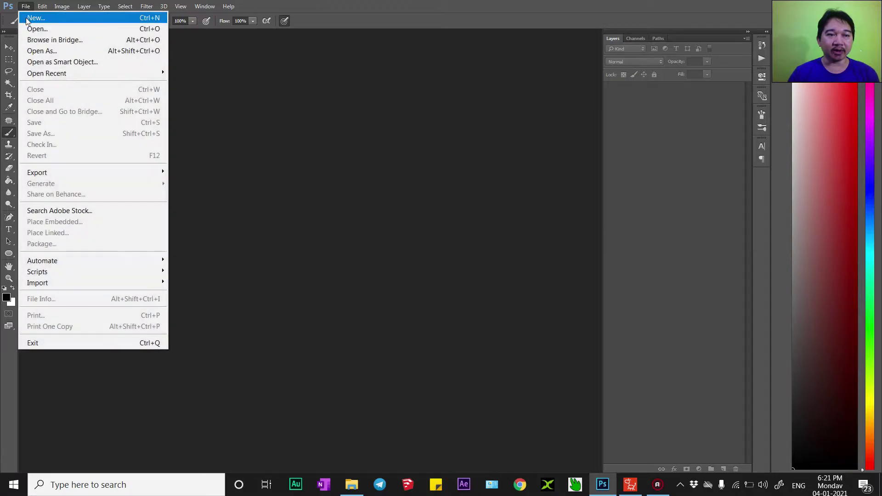
left_click(35, 18)
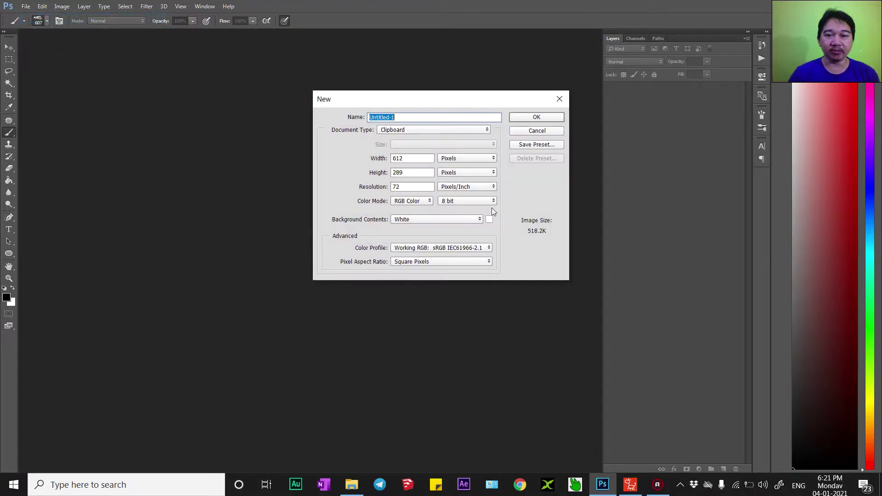
double_click(432, 159)
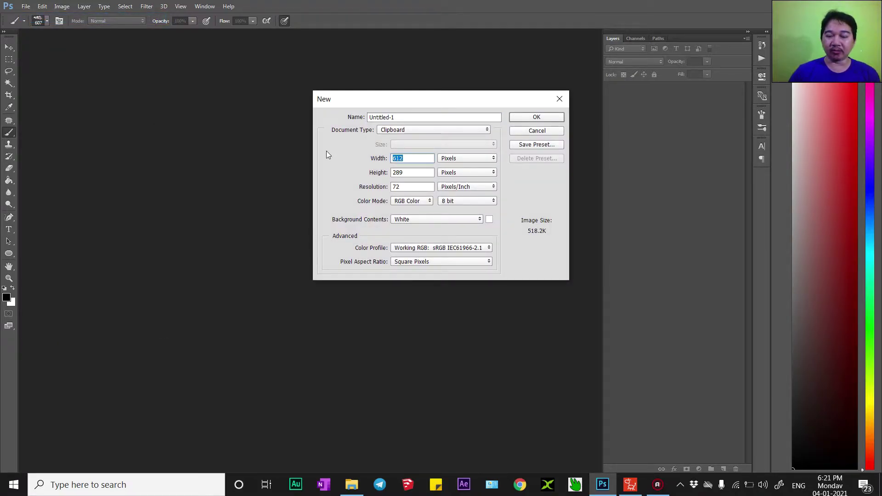
type("600")
key("Tab")
type("600")
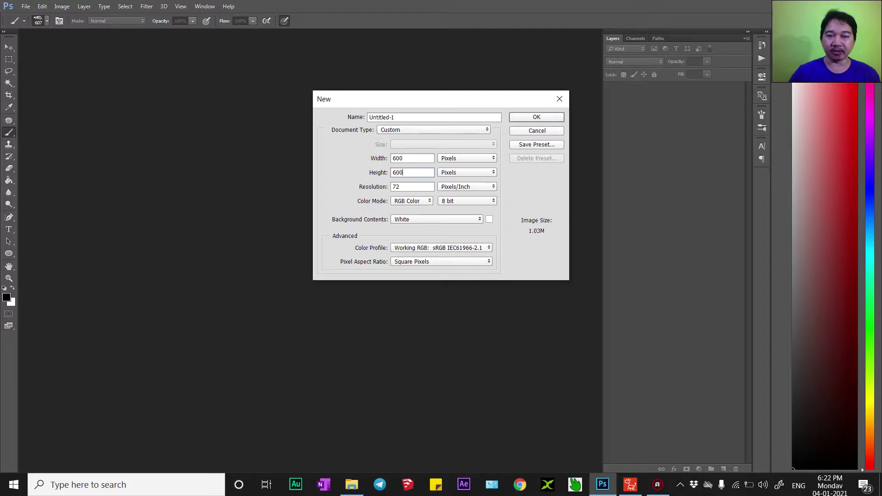
key("Return")
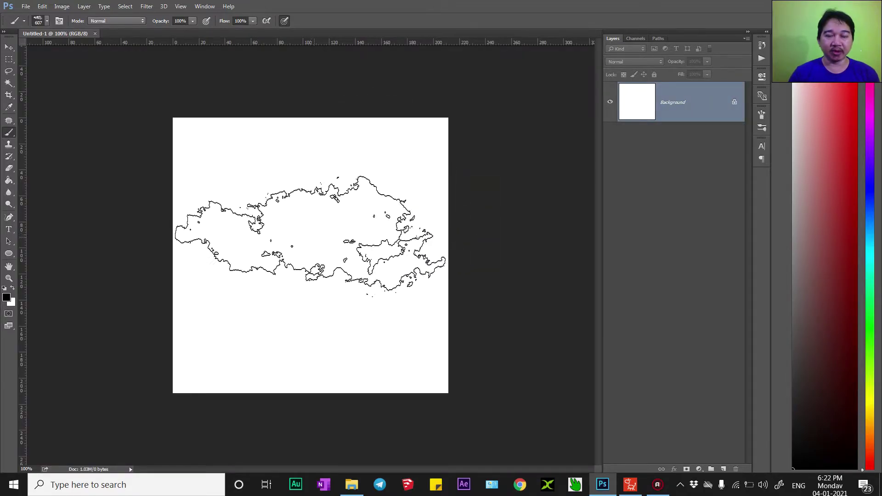
Stamp the black cloud brush several times on the canvas, undoing each test.
left_click(315, 236)
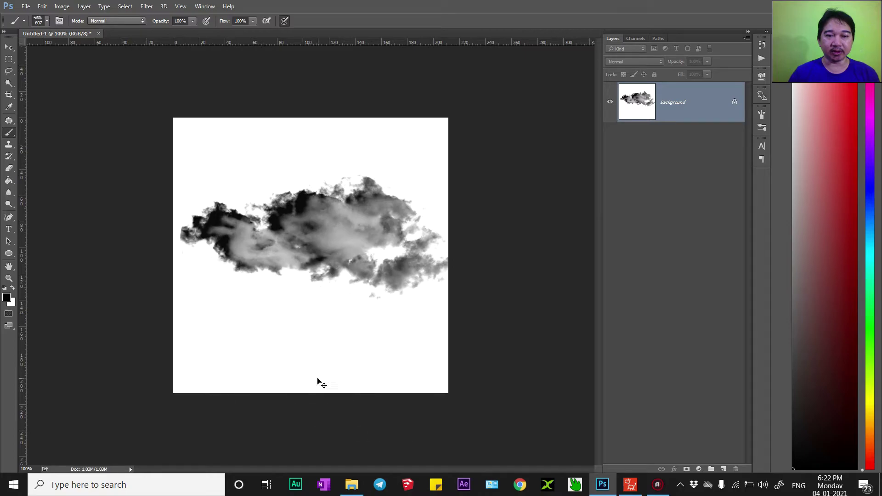
key("ctrl+z")
left_click(305, 225)
key("ctrl+z")
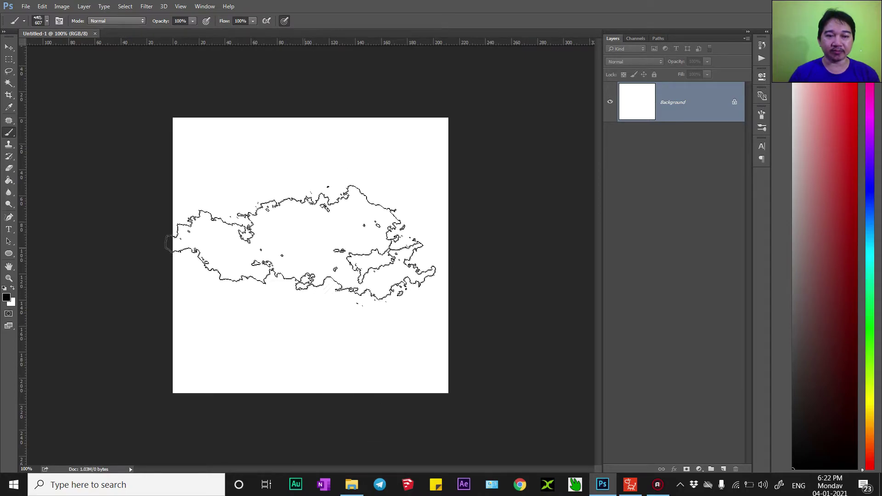
left_click(301, 238)
key("ctrl+z")
left_click(321, 237)
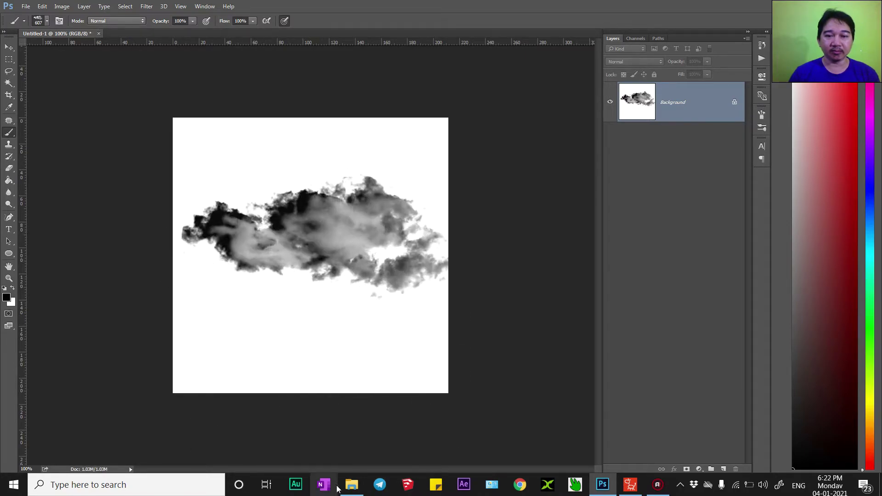
key("ctrl+z")
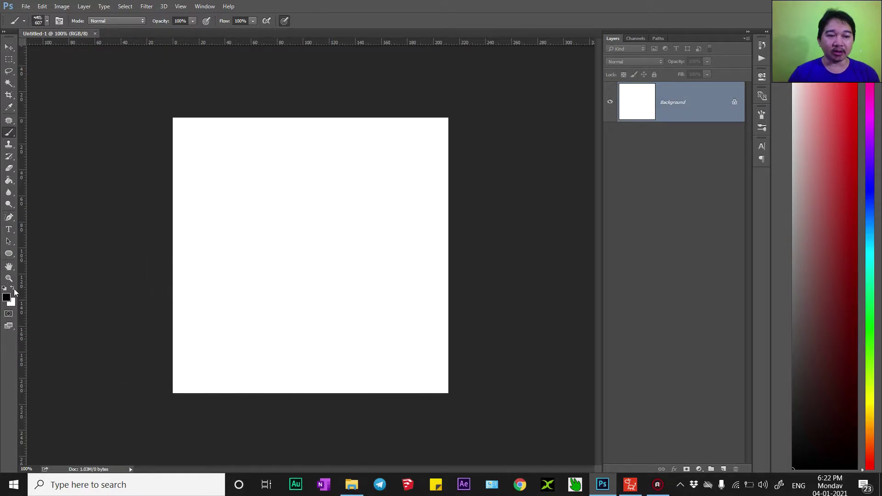
Test white and light blue (489bf9) cloud stamps, undoing the blue one.
left_click(12, 289)
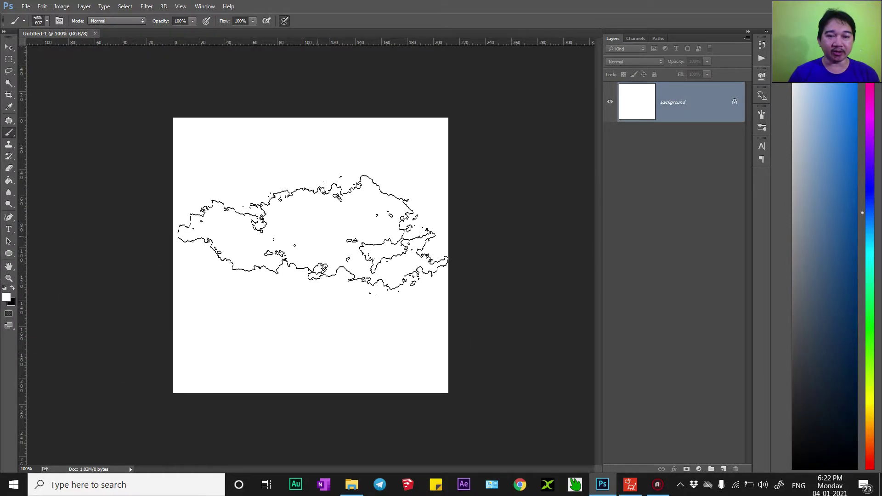
left_click(315, 276)
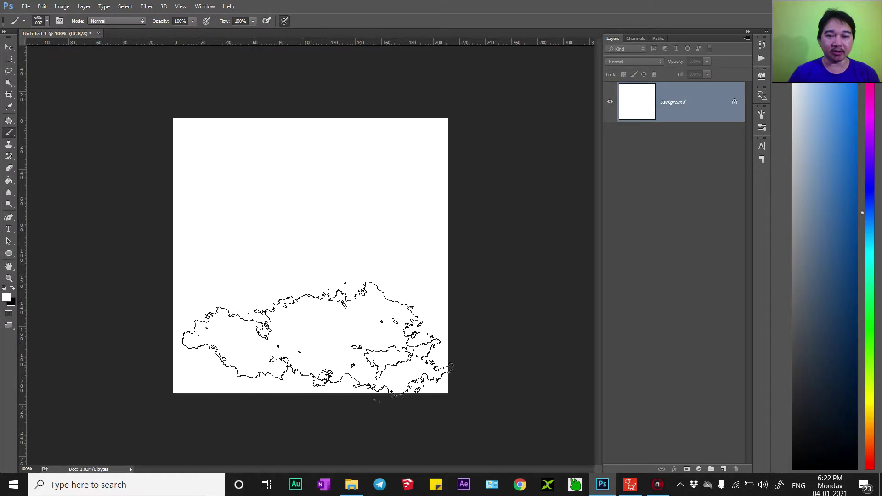
left_click(6, 299)
left_click(569, 107)
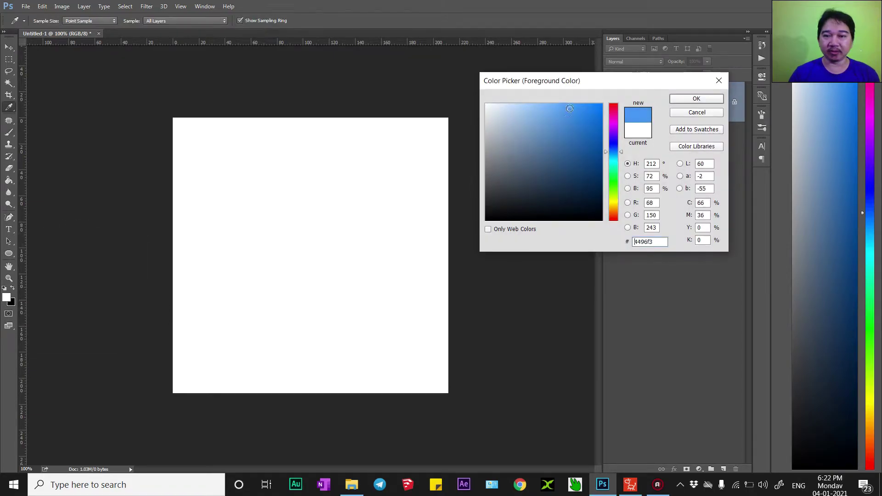
left_click(696, 99)
left_click(316, 232)
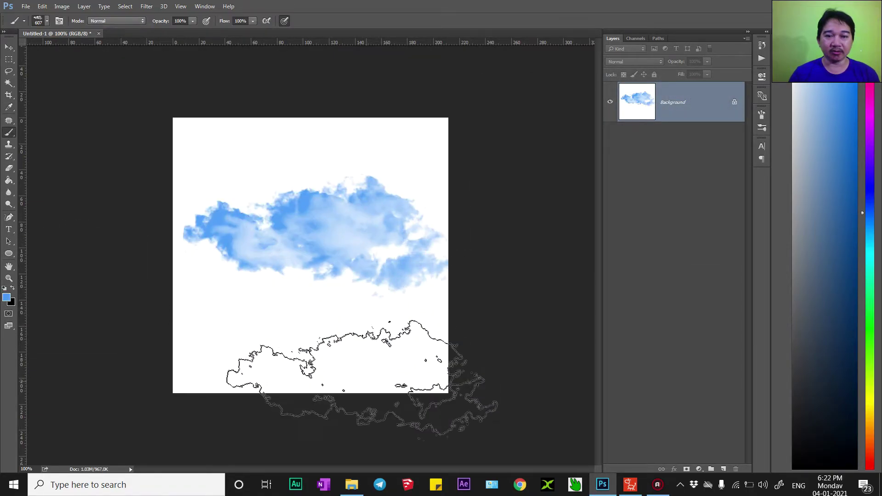
key("ctrl+z")
key("ctrl+z")
key("ctrl+z")
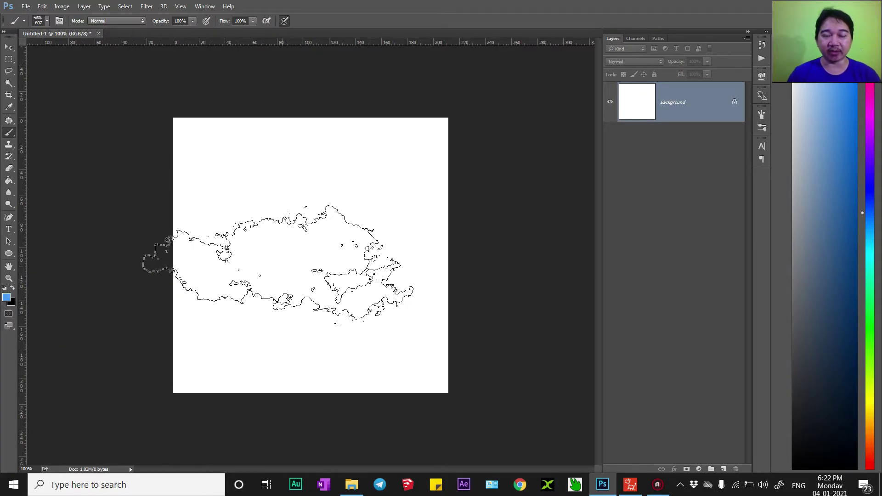
Restore the black foreground, add an empty Layer 1 and delete the white Background.
left_click(12, 288)
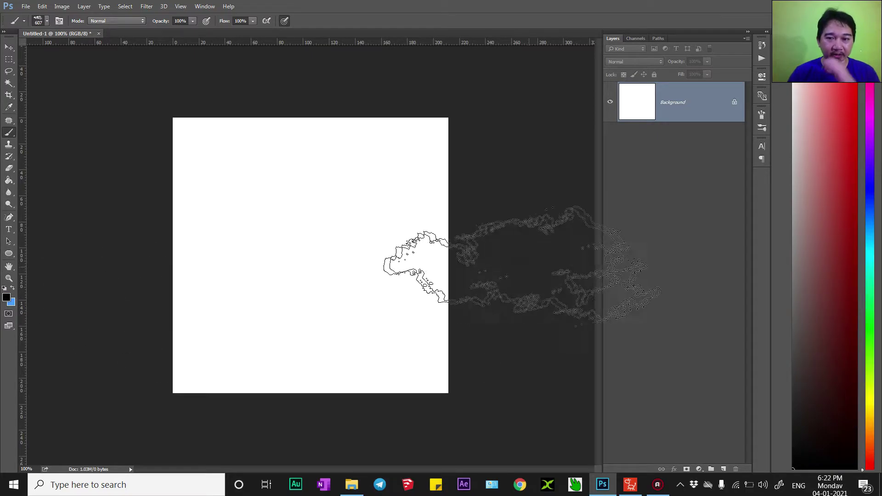
left_click(724, 469)
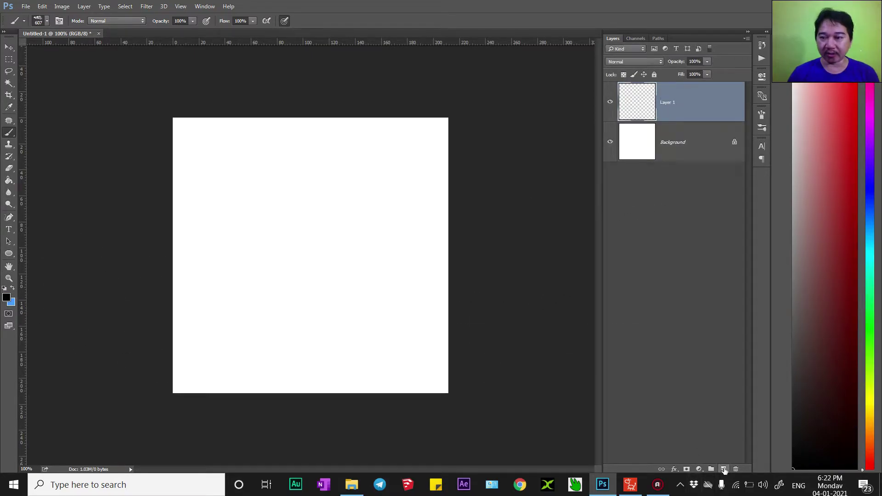
left_click(685, 150)
key("Delete")
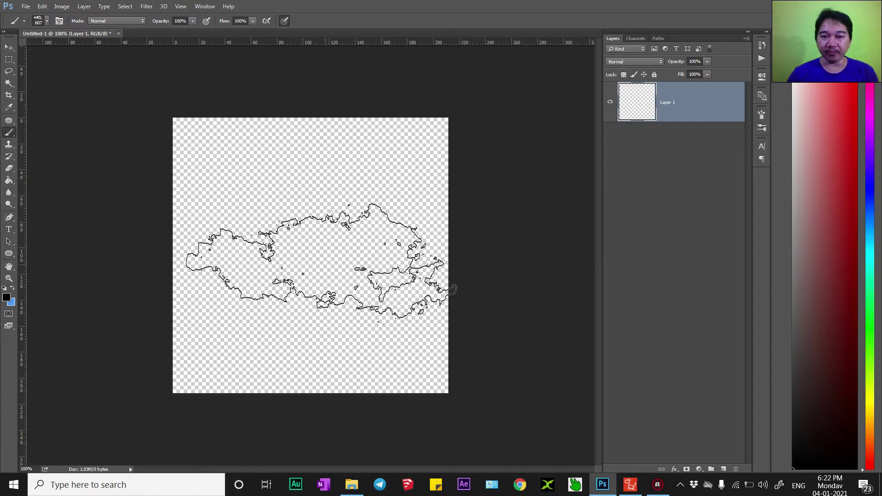
Fill Layer 1 with black and set the foreground colour to white (#ffffff).
key("g")
left_click(316, 245)
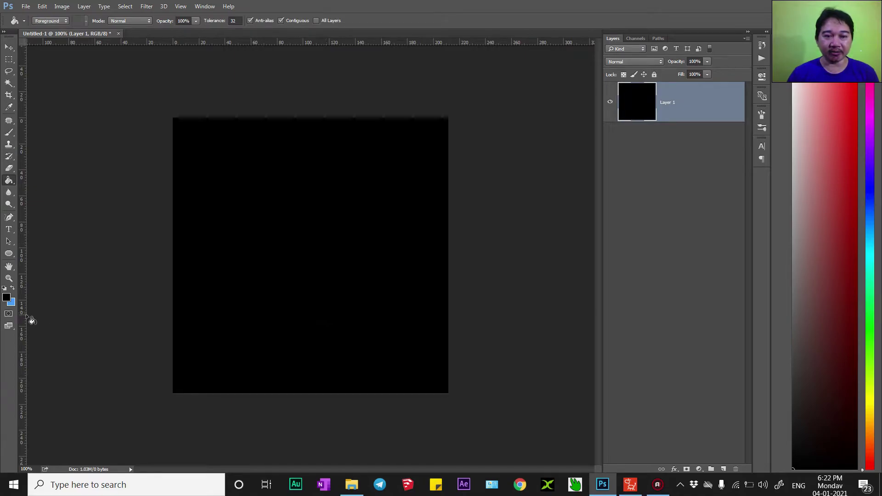
left_click(7, 297)
type("ffffff")
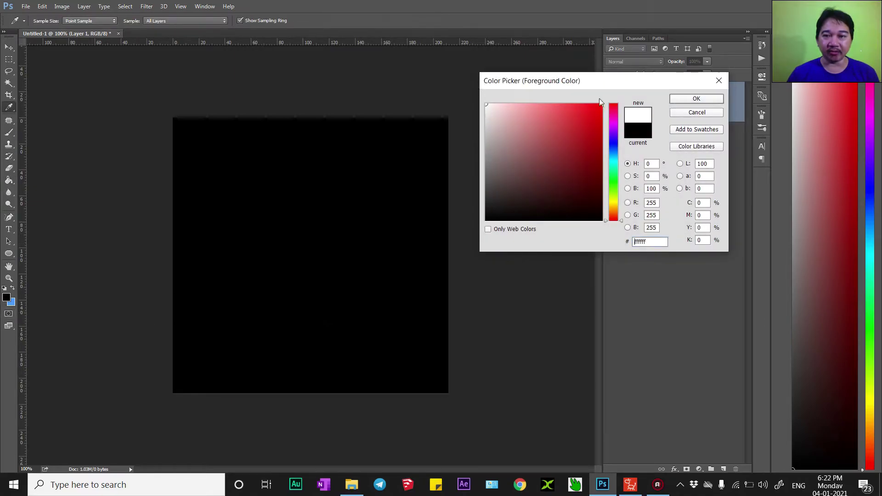
left_click(695, 99)
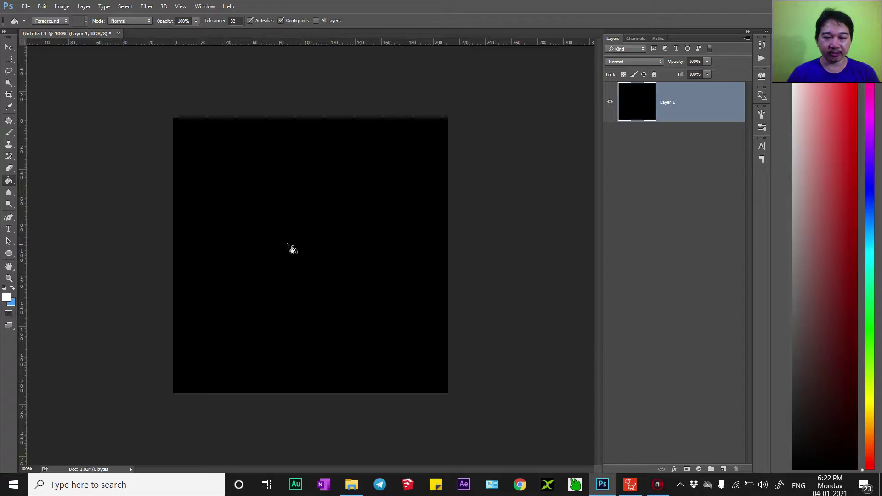
Choose cloud brush preset 607 and test-stamp it, undoing the extra stamps.
key("b")
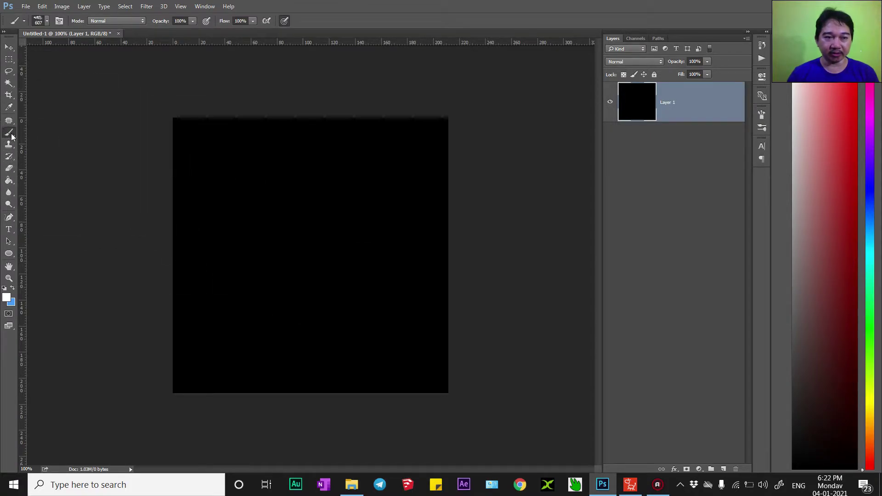
left_click(46, 21)
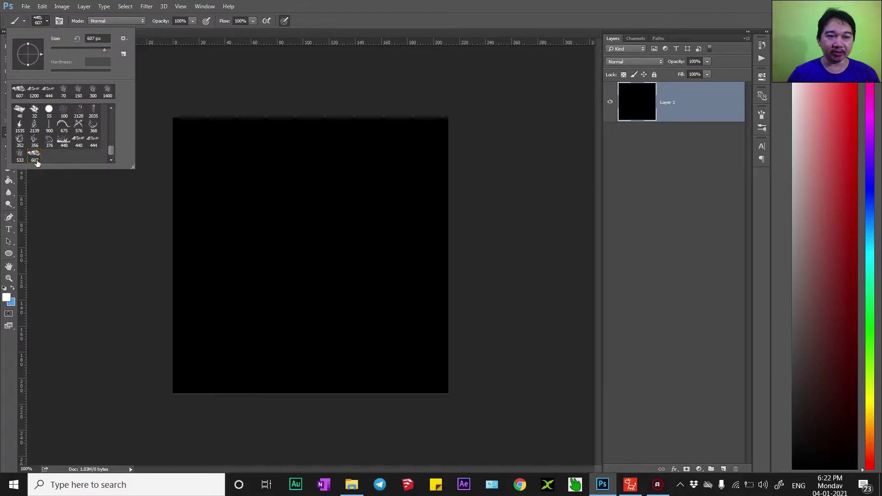
left_click(309, 246)
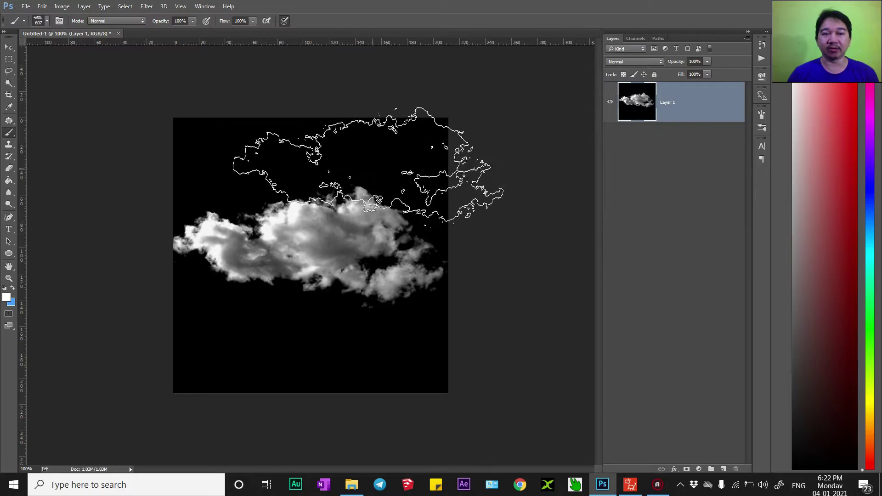
left_click(350, 170)
left_click(335, 325)
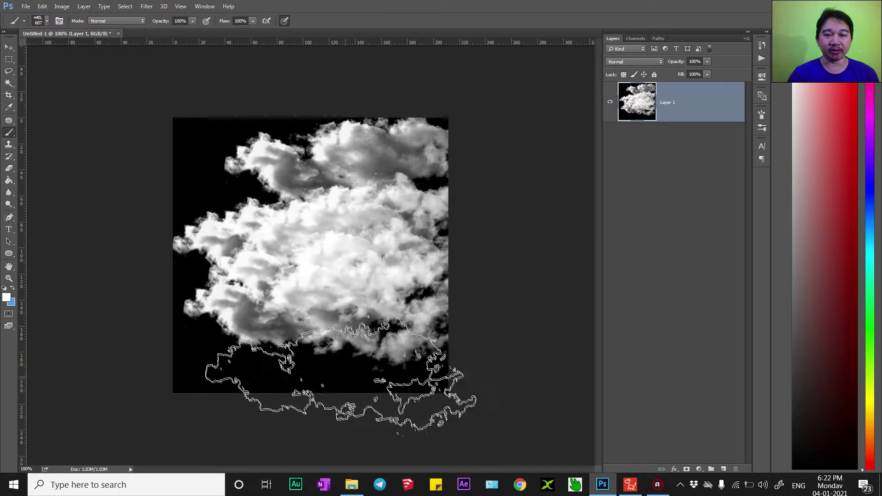
left_click(324, 243)
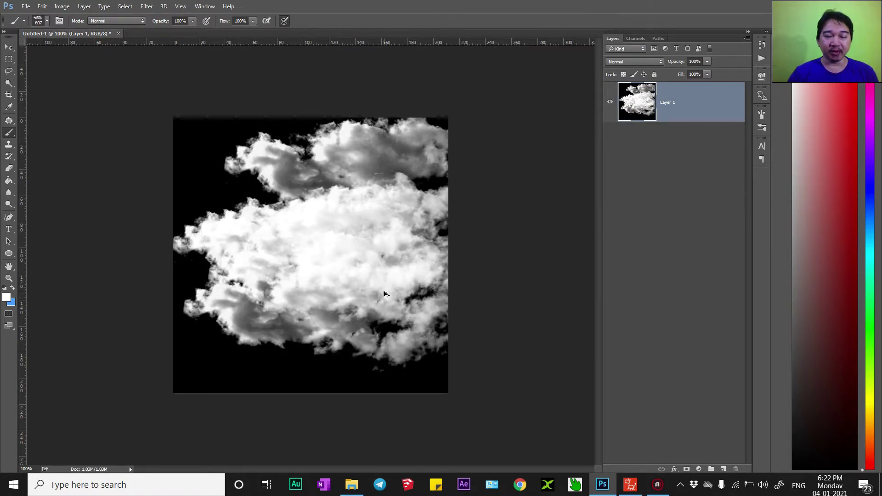
key("ctrl+alt+z")
key("ctrl+alt+z")
key("ctrl+alt+z")
key("ctrl+alt+z")
key("ctrl+alt+z")
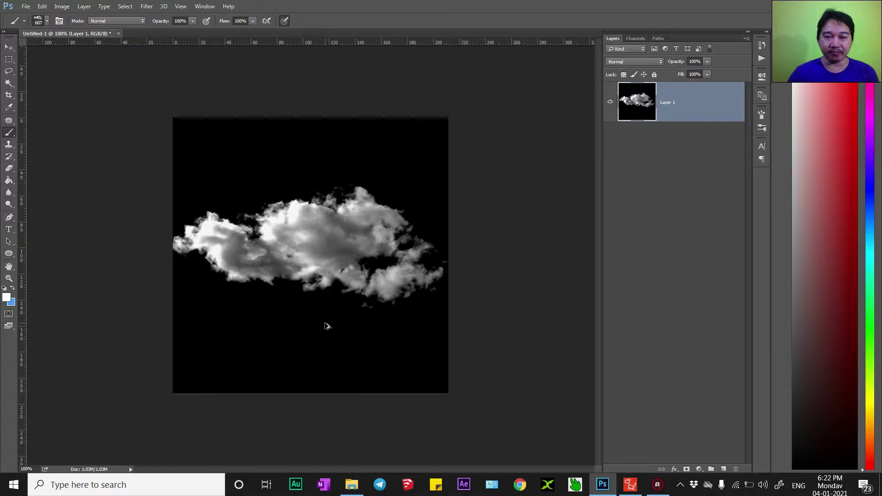
key("ctrl+alt+z")
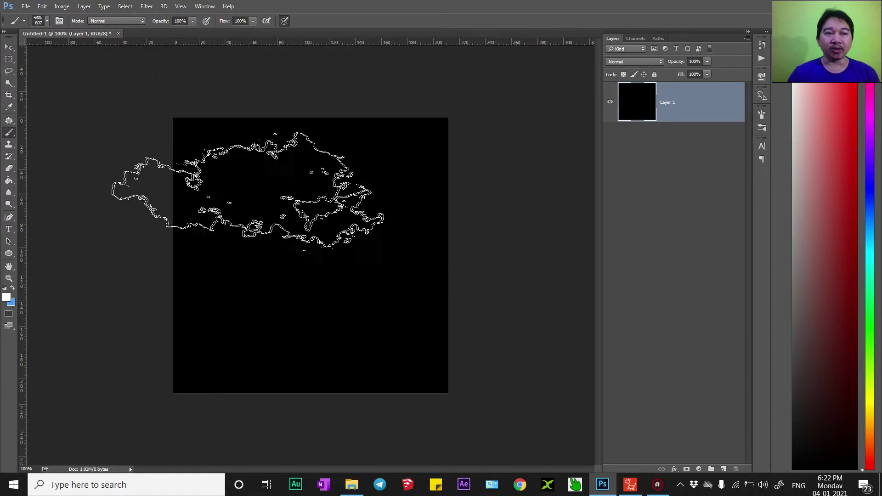
Set the cloud brush's Shape Dynamics size jitter to 100% and test it, undoing the strokes.
left_click(59, 20)
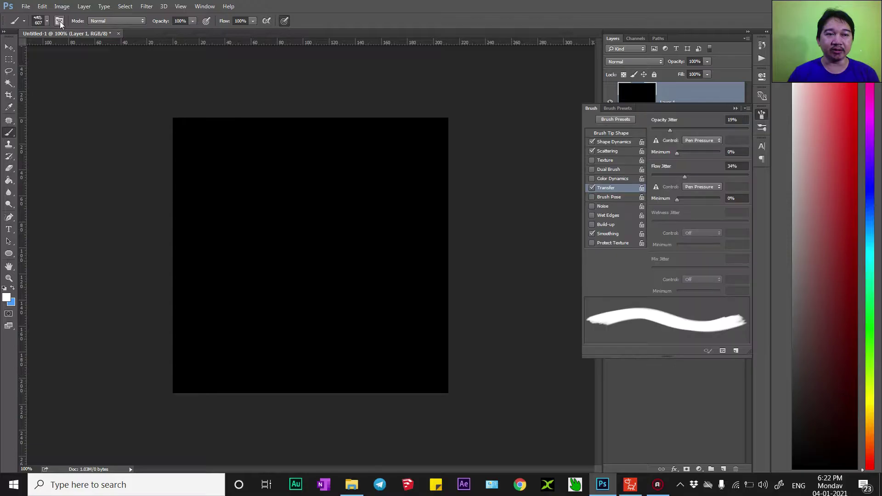
left_click(611, 142)
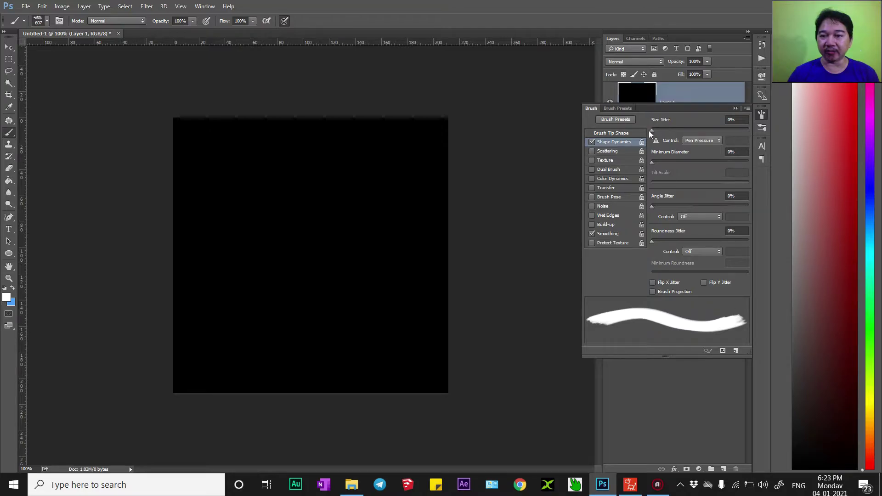
left_click_drag(652, 131, 777, 131)
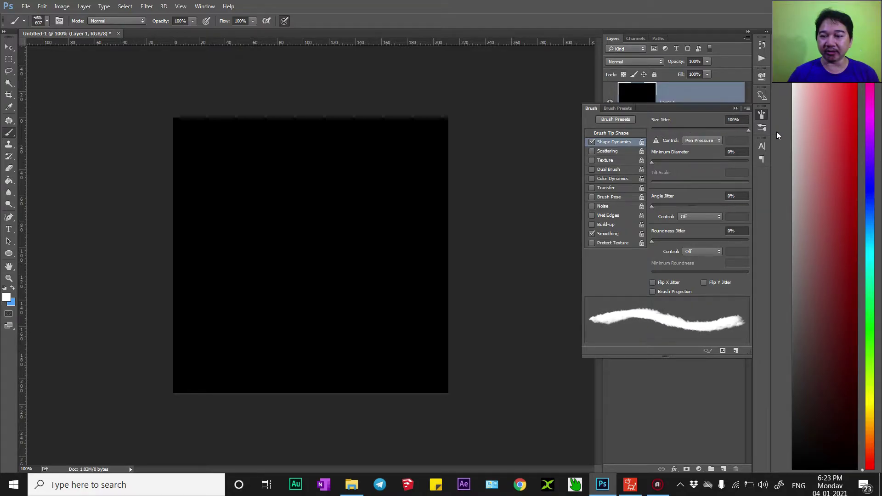
left_click_drag(294, 272, 414, 317)
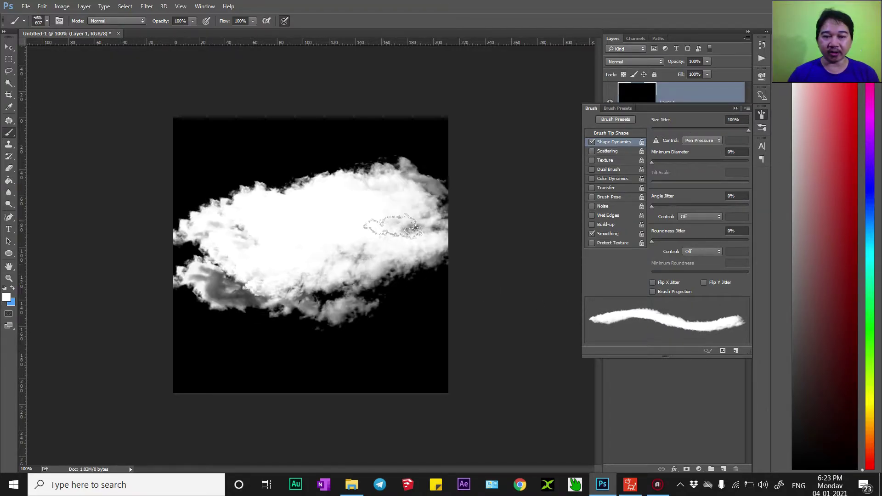
key("ctrl+alt+z")
key("ctrl+alt+z")
key("ctrl+alt+z")
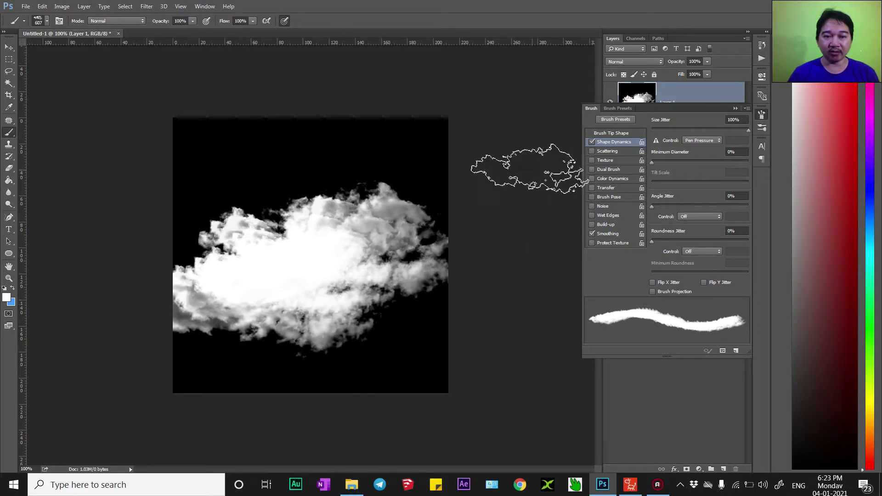
key("ctrl+alt+z")
key("ctrl+alt+z")
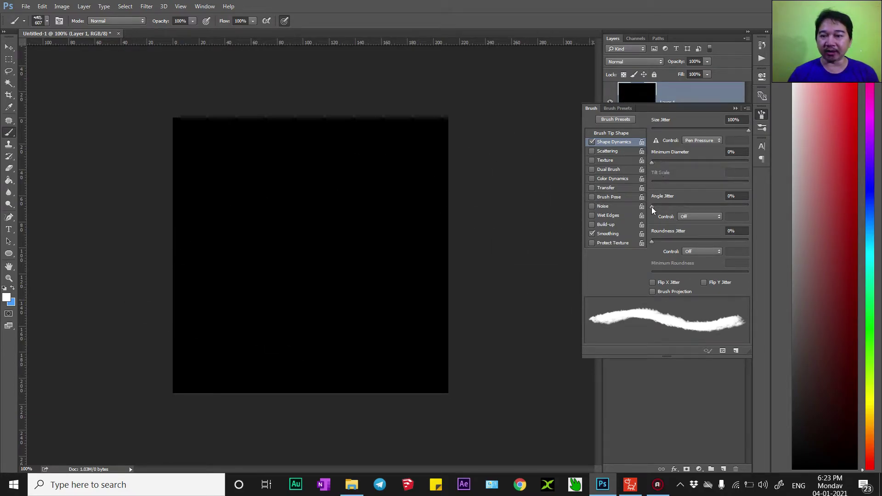
Set angle jitter to 100%, enable Scattering at 66%, and turn on Transfer.
left_click_drag(651, 207, 764, 207)
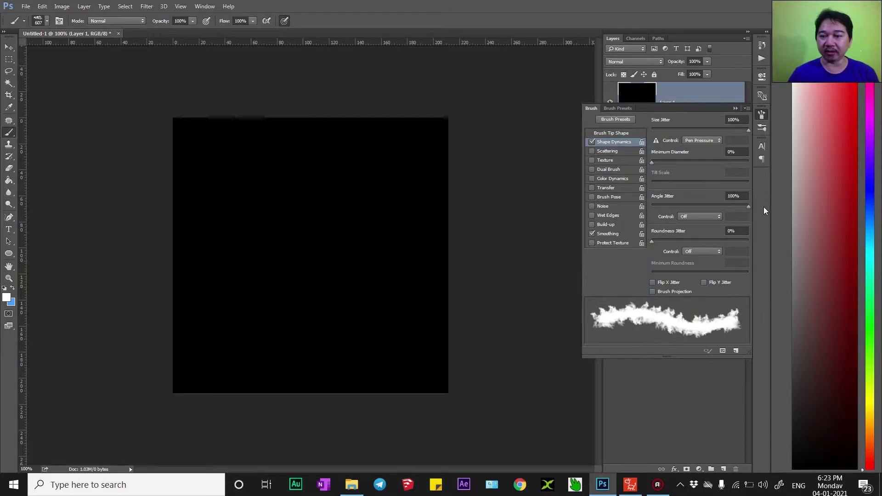
left_click(602, 151)
left_click_drag(652, 130, 658, 144)
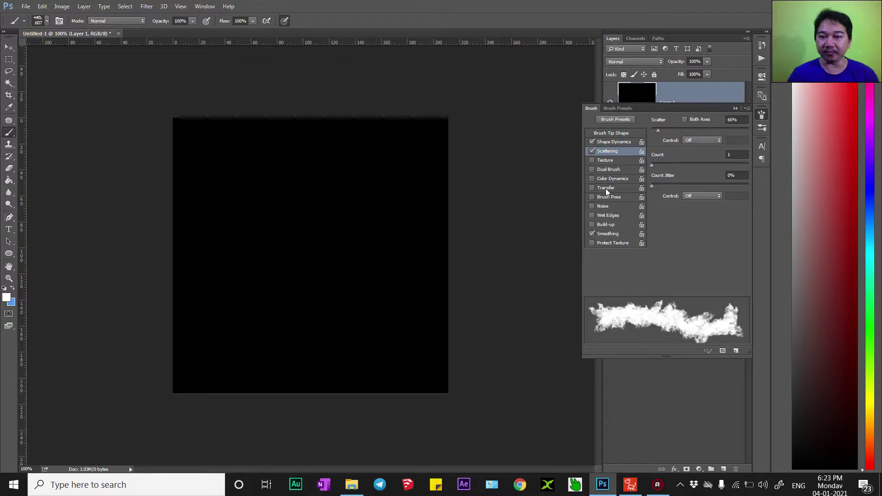
left_click(603, 189)
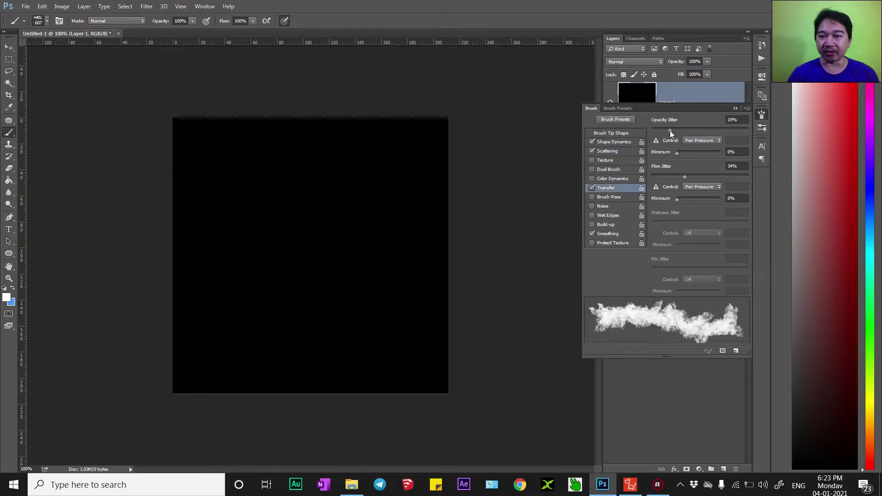
Paint clouds across the black canvas while setting opacity jitter to 91% and flow jitter to 75%.
left_click_drag(671, 130, 771, 130)
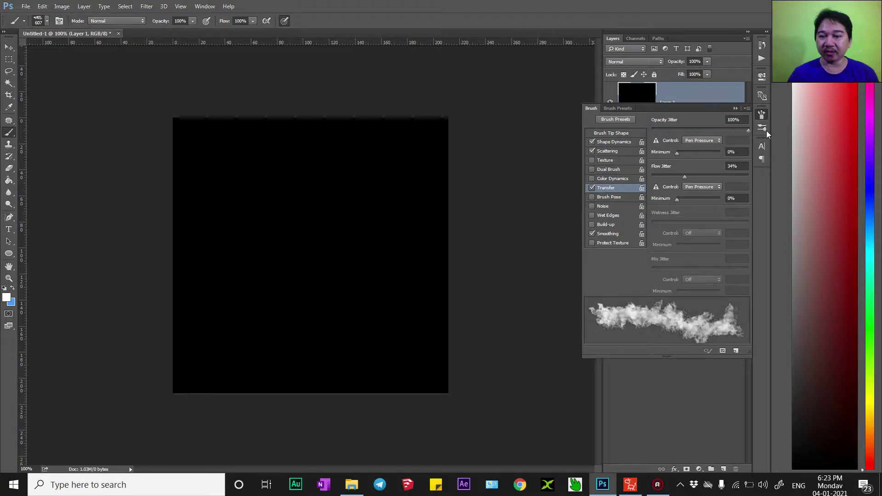
left_click_drag(256, 318, 322, 207)
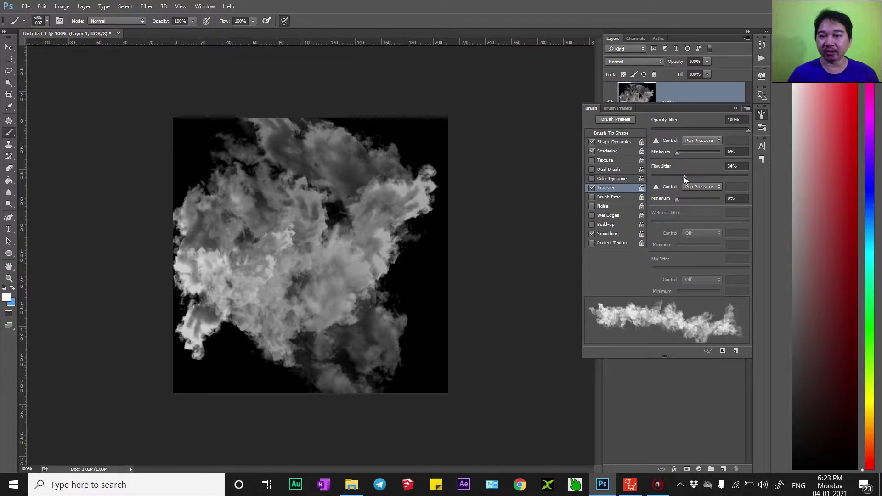
mouse_move(683, 177)
left_mouse_down()
mouse_move(670, 179)
mouse_move(711, 183)
left_mouse_up()
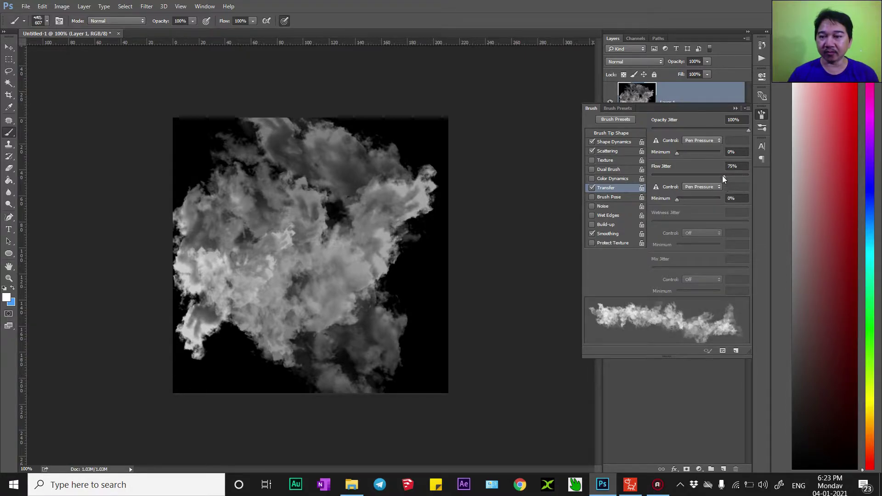
mouse_move(749, 132)
left_mouse_down()
mouse_move(703, 131)
mouse_move(745, 131)
left_mouse_up()
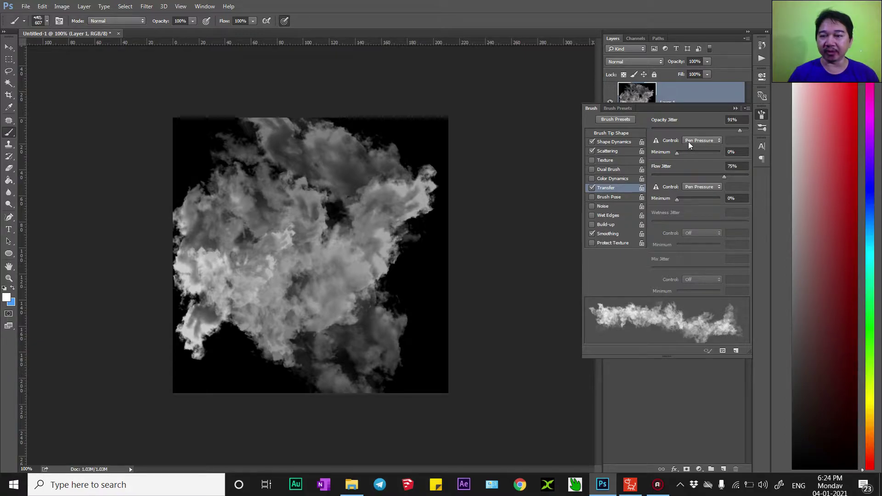
Keep Pen Pressure as the control for opacity and flow jitter, then close the Brush panel.
left_click(702, 141)
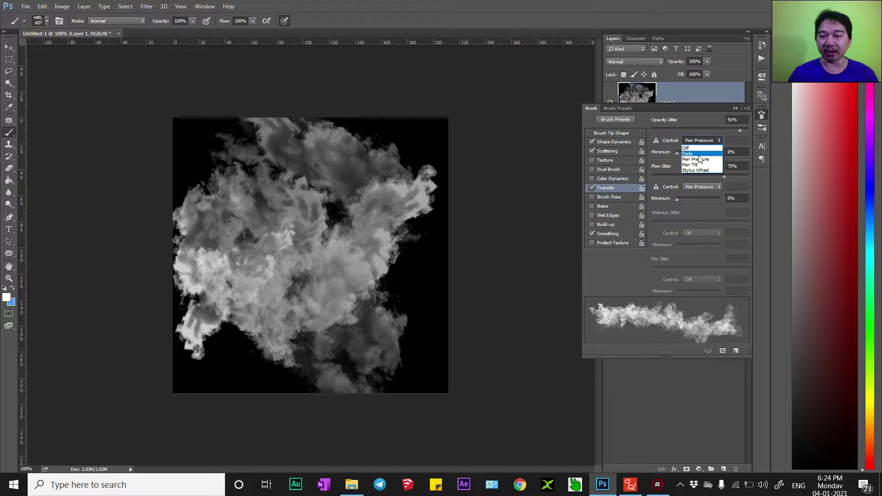
left_click(691, 161)
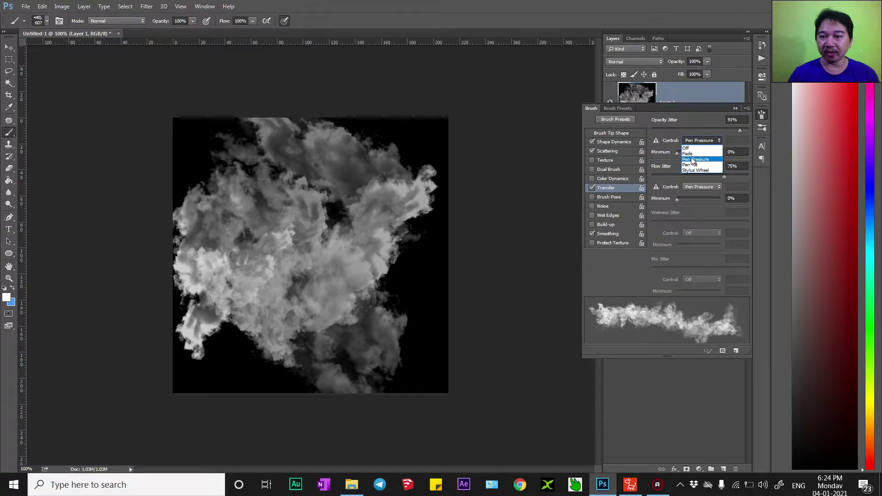
left_click(694, 189)
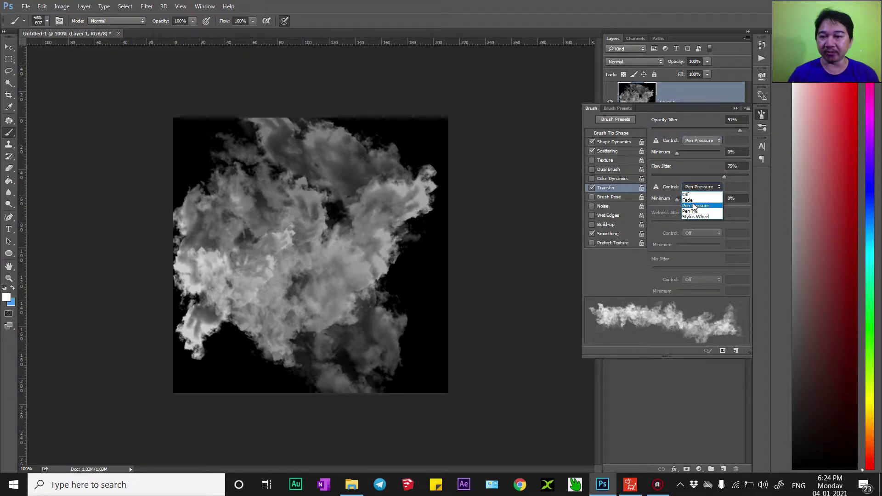
left_click(695, 206)
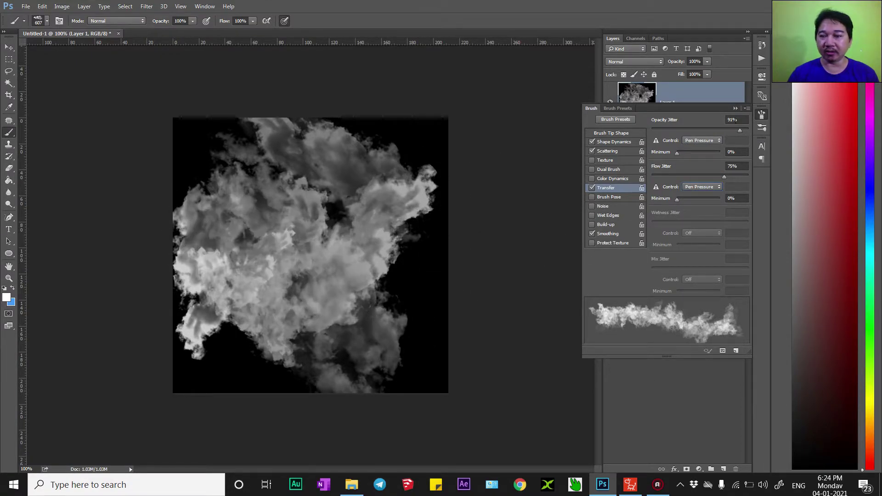
left_click(736, 109)
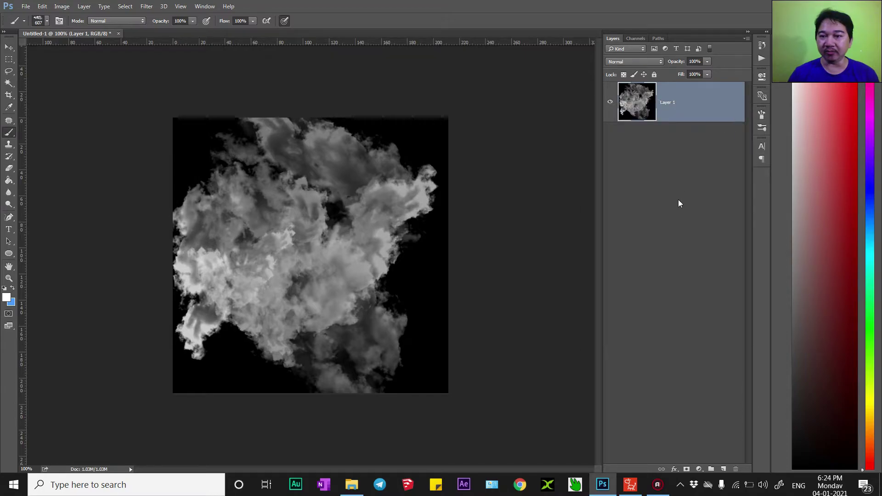
Replace Layer 1 with a new layer filled with solid black.
left_click(724, 468)
left_click(643, 154)
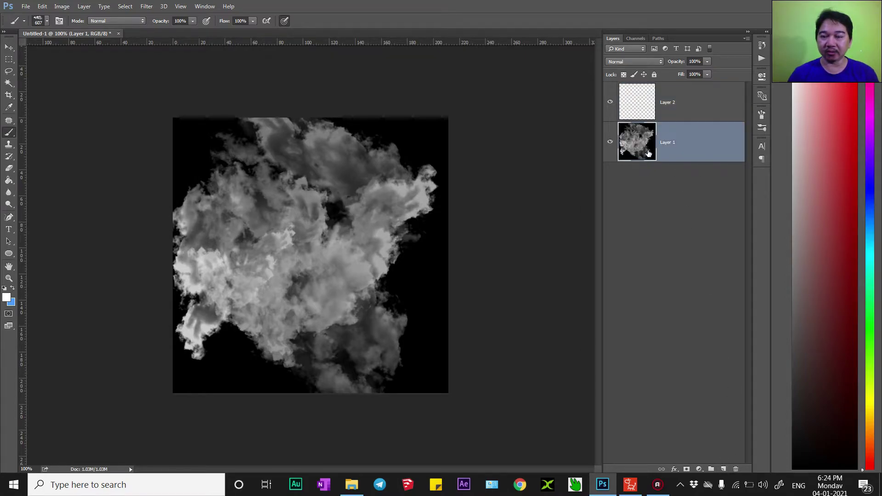
key("Delete")
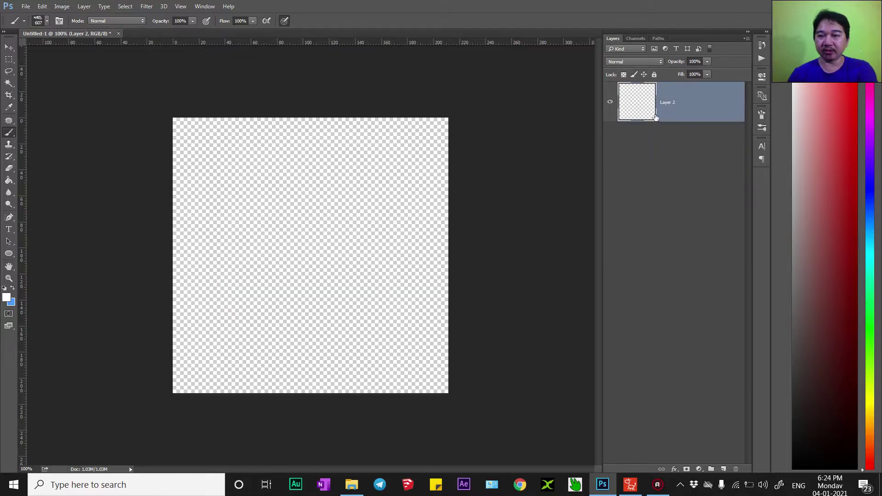
left_click(5, 288)
key("g")
left_click(303, 252)
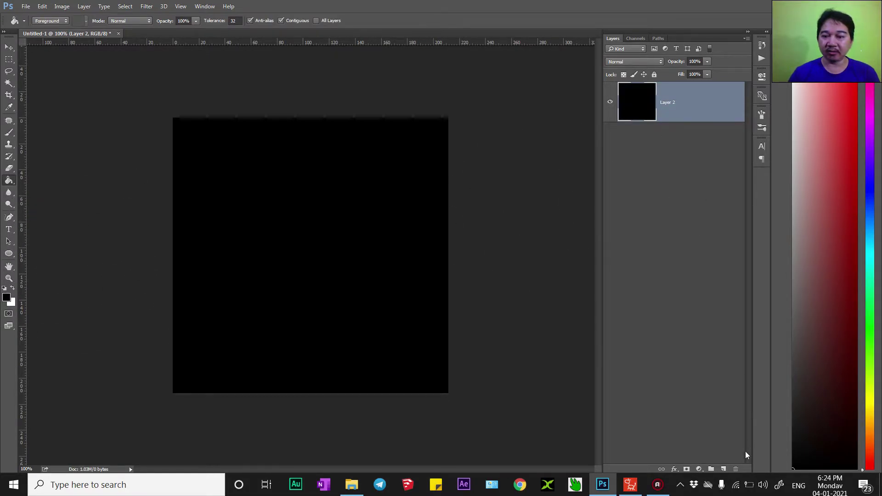
Paint smoke strokes on a new layer above and hide the black layer to inspect them.
left_click(724, 469)
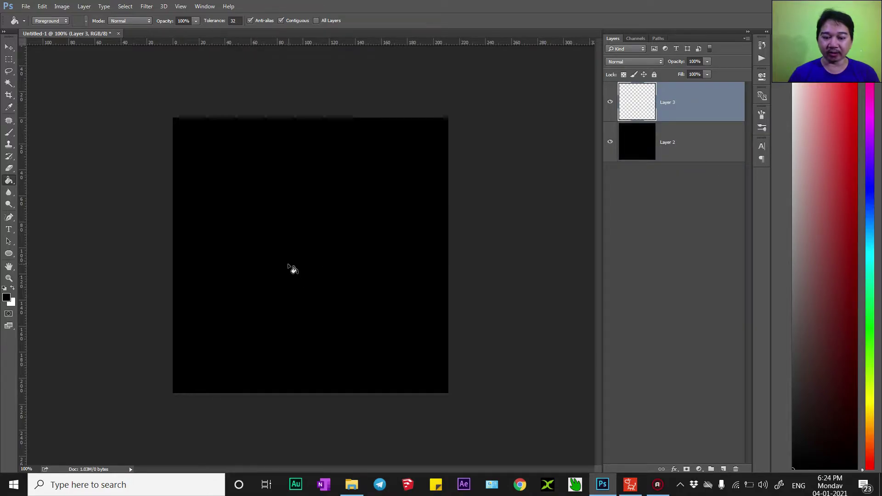
key("b")
mouse_move(257, 246)
left_mouse_down()
mouse_move(474, 193)
mouse_move(394, 224)
left_mouse_up()
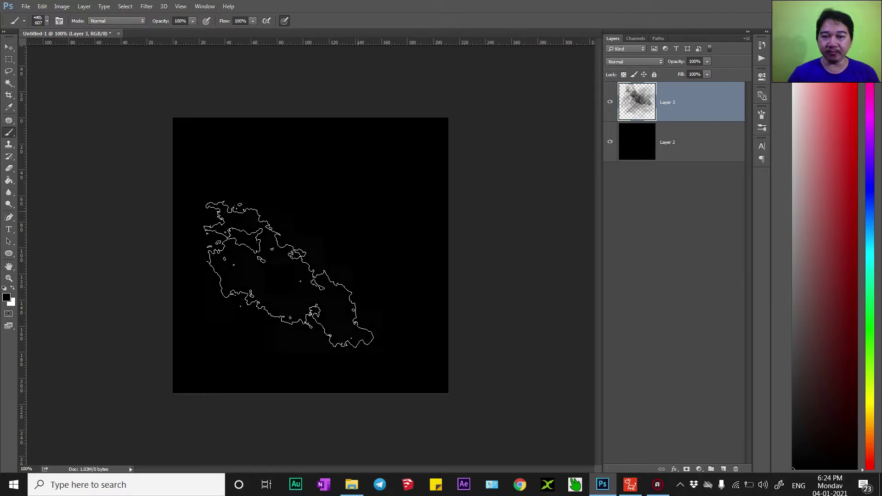
left_click_drag(286, 276, 295, 322)
left_click_drag(320, 276, 441, 149)
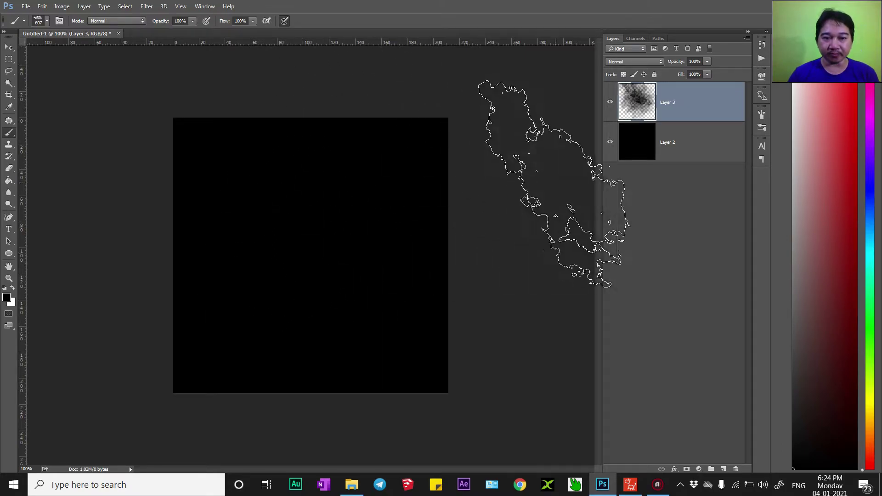
left_click(610, 144)
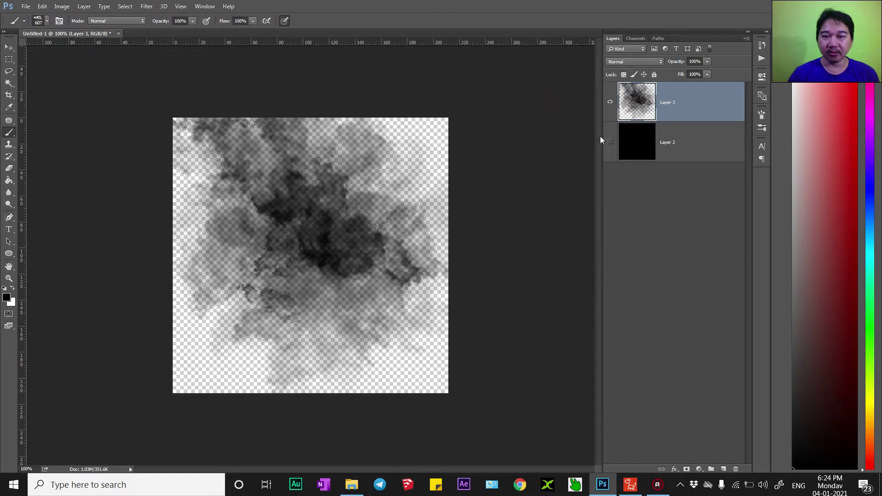
Undo the smoke, show the black layer again, and paint a white cloud with a larger brush.
key("ctrl+z")
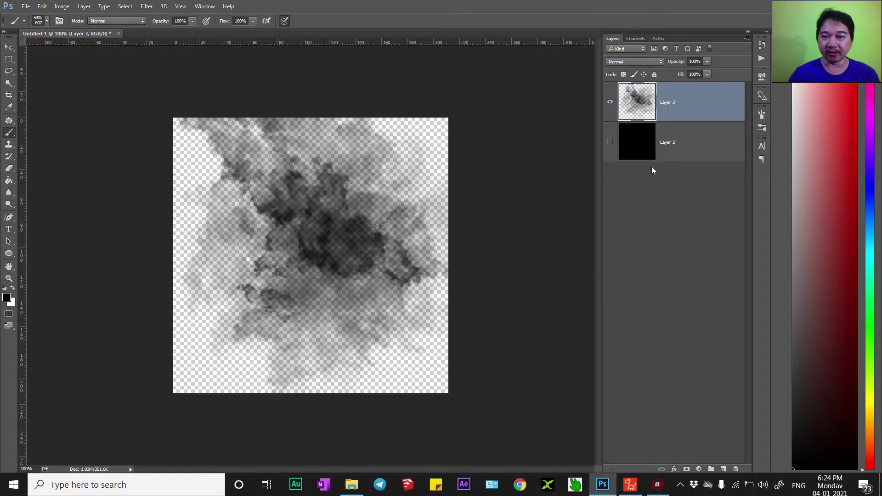
key("ctrl+alt+z")
key("ctrl+alt+z")
key("ctrl+alt+z")
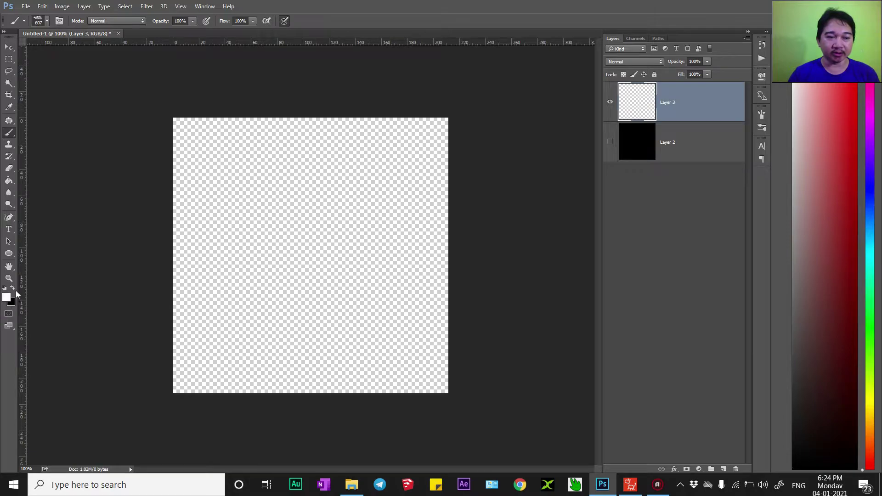
left_click(611, 143)
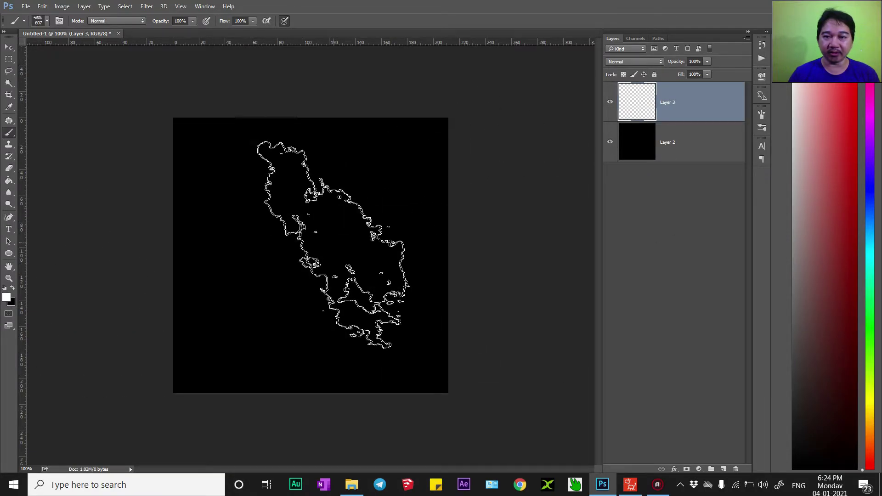
left_click(287, 256)
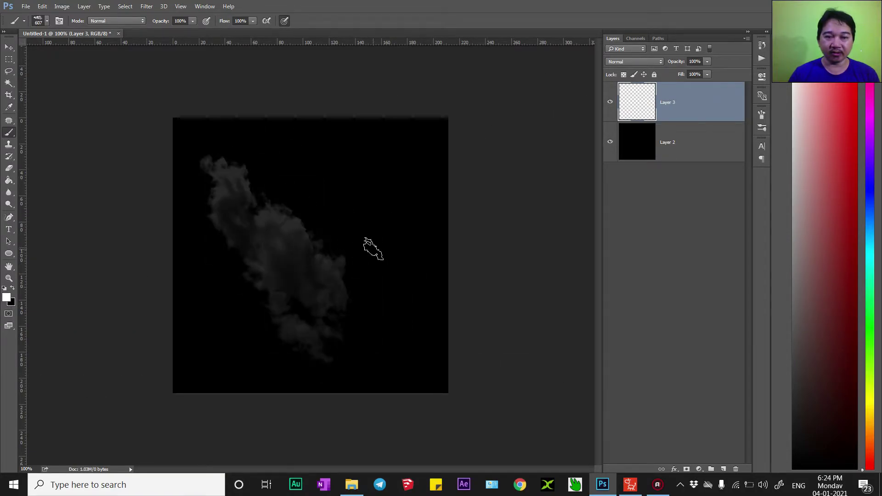
left_click_drag(267, 303, 405, 285)
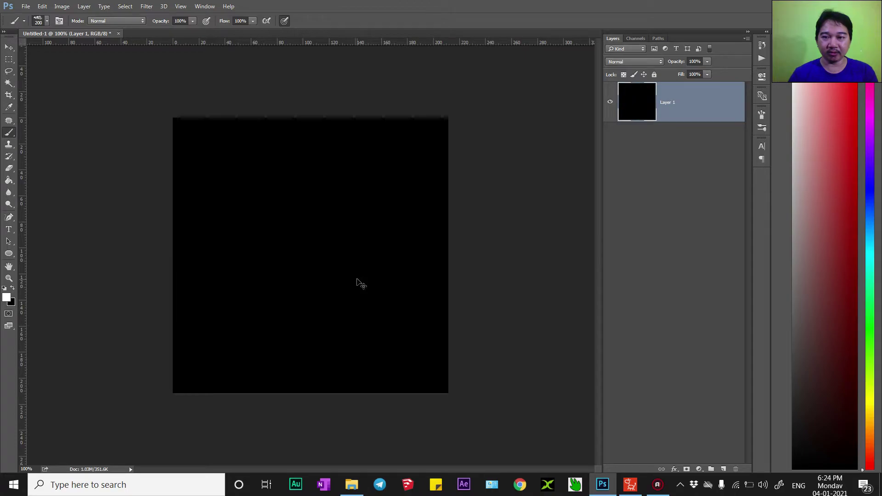
Paint and undo a white cloud stroke on a new layer, then make the brush slightly smaller.
left_click(724, 469)
left_click_drag(230, 289, 345, 236)
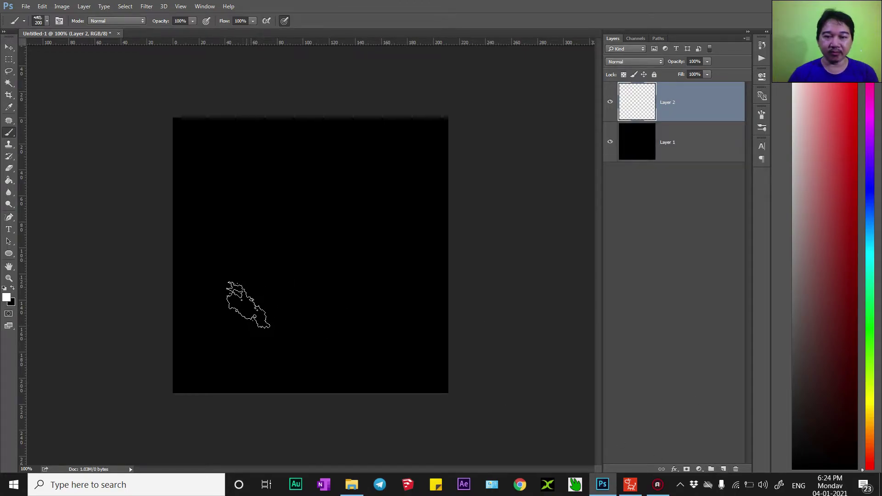
key("ctrl+alt+z")
key("ctrl+alt+z")
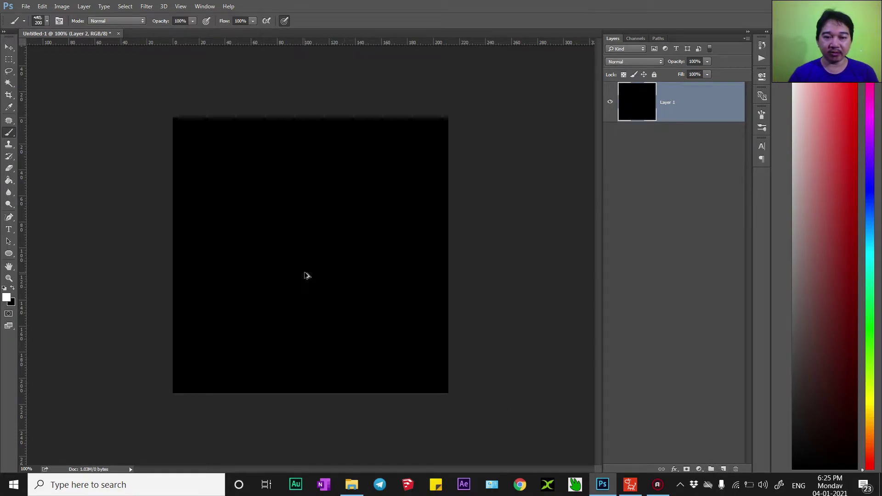
key("ctrl+shift+z")
key("ctrl+shift+z")
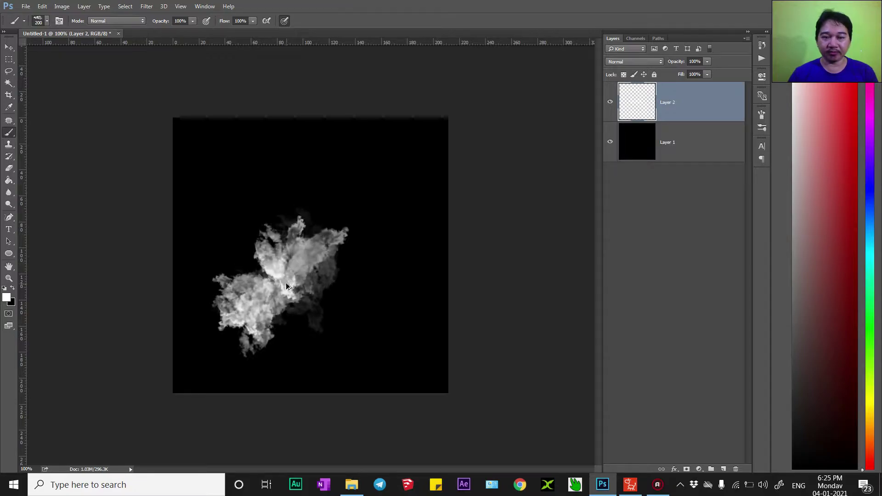
key("ctrl+alt+z")
key("bracketleft")
Practise a diagonal white cloud stroke from lower-left to upper-right, repainting it several times.
left_click_drag(225, 319, 383, 180)
key("ctrl+z")
mouse_move(256, 329)
left_mouse_down()
mouse_move(403, 167)
mouse_move(461, 148)
left_mouse_up()
key("ctrl+z")
left_click_drag(202, 363, 392, 188)
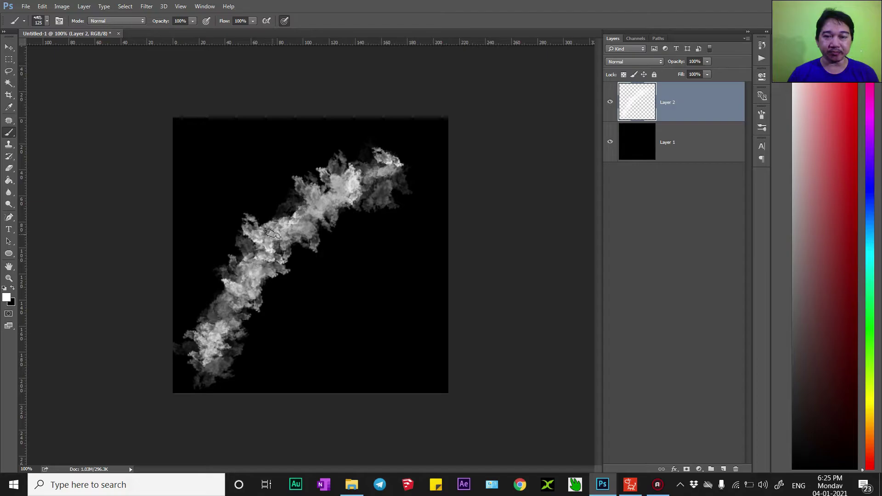
Close Untitled-1 unsaved, launch a blank Default(7).psd from Cartoon Animator 4, and close it.
left_click(118, 33)
left_click(448, 184)
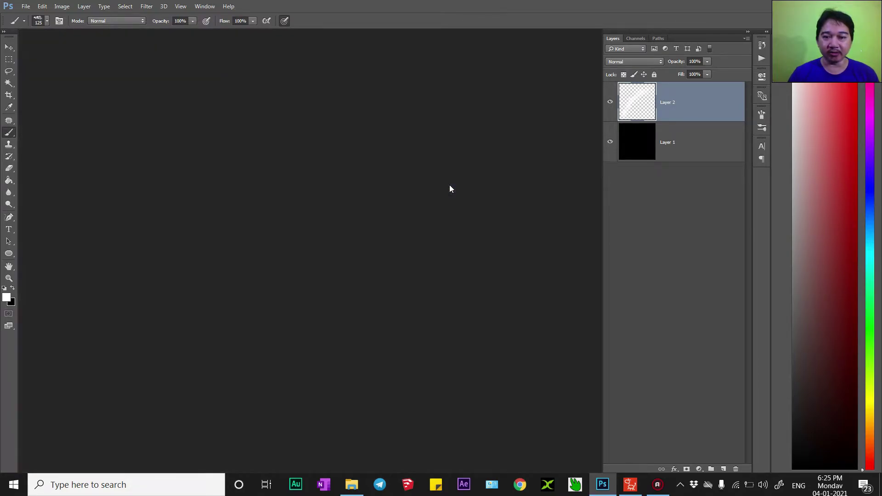
left_click(631, 487)
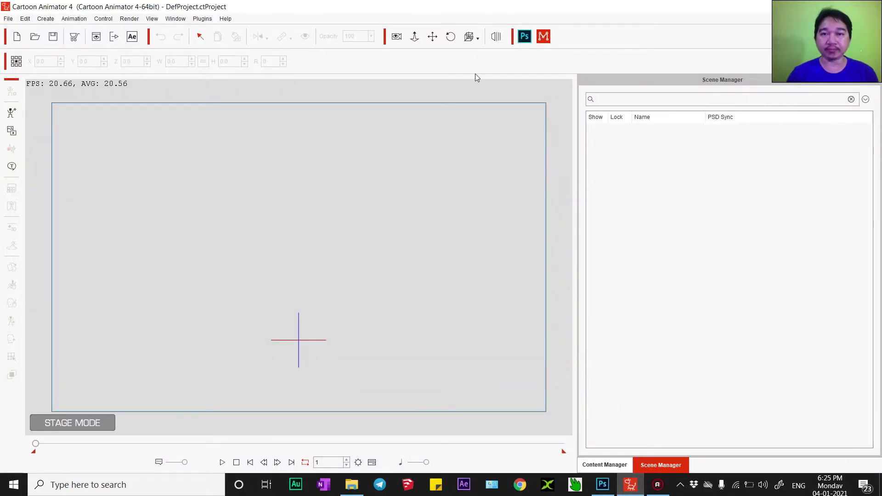
left_click(525, 37)
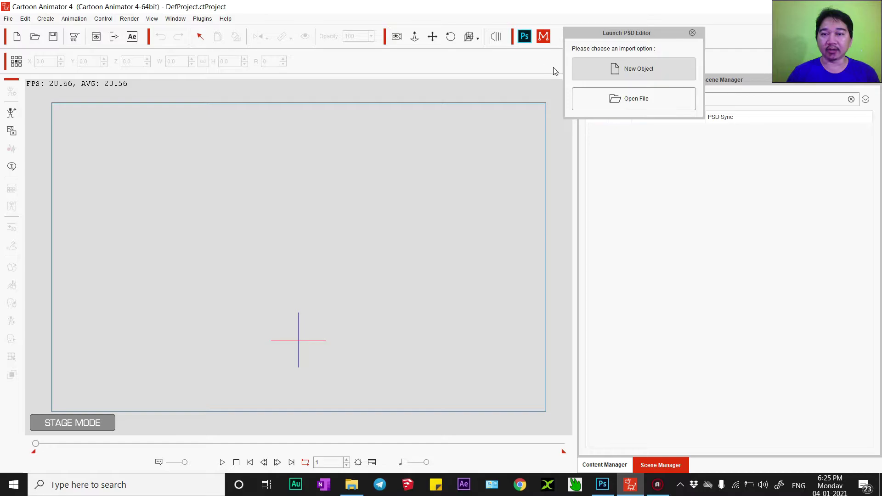
left_click(618, 67)
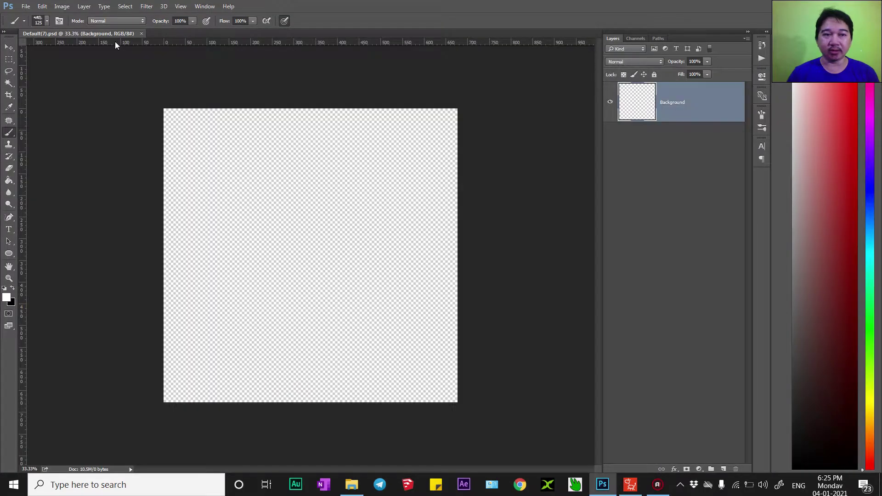
left_click(142, 33)
Drag the Ryan_S character onto the stage and move it right of centre to X 106.2, Y 3.0.
left_click(631, 485)
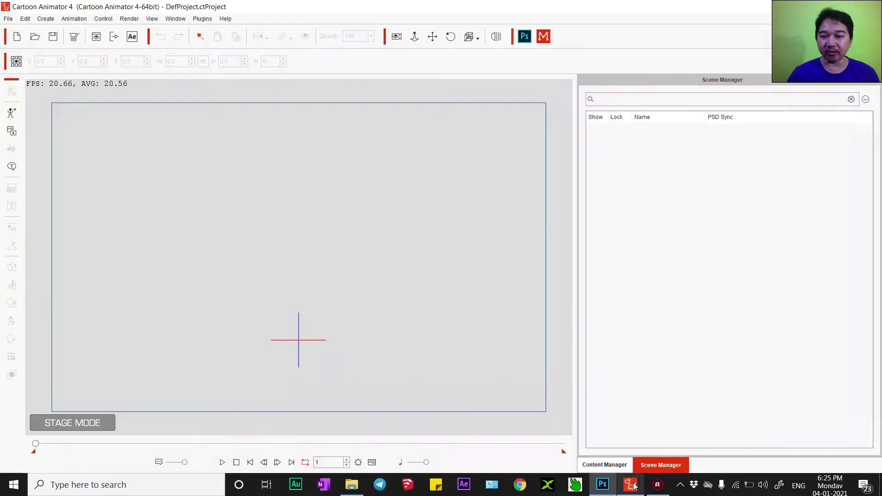
left_click(602, 464)
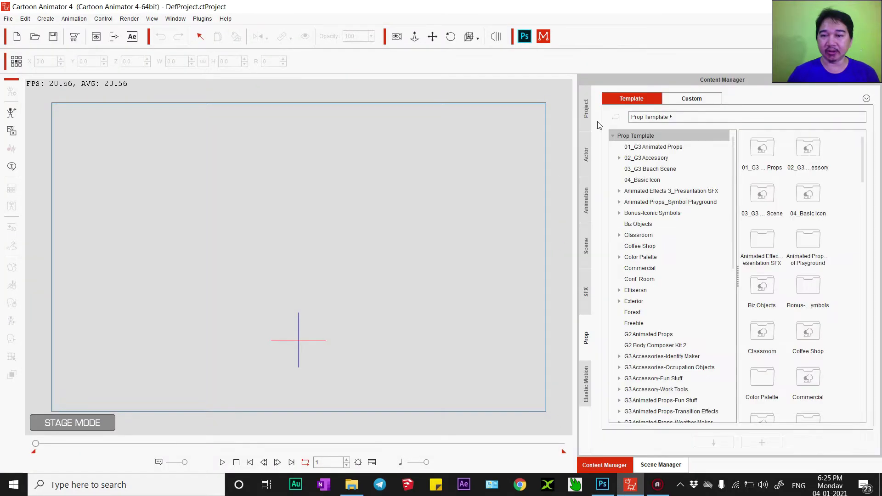
left_click(586, 155)
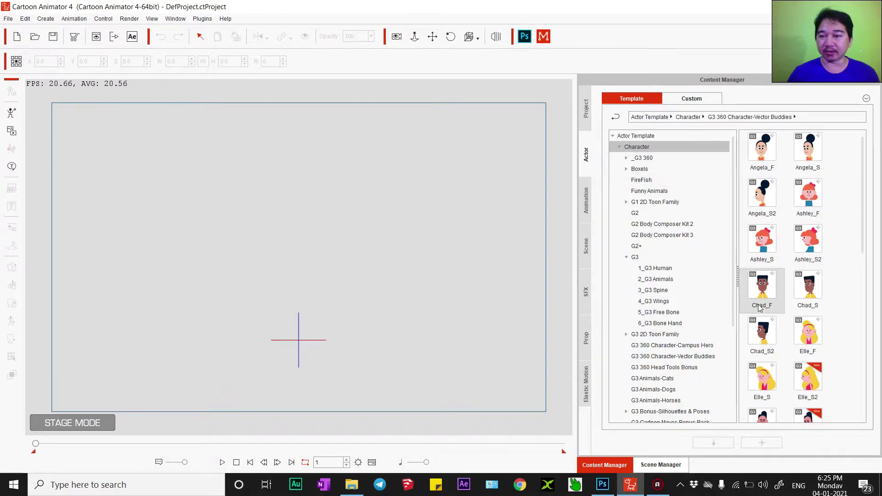
scroll(803, 295, "down", 5)
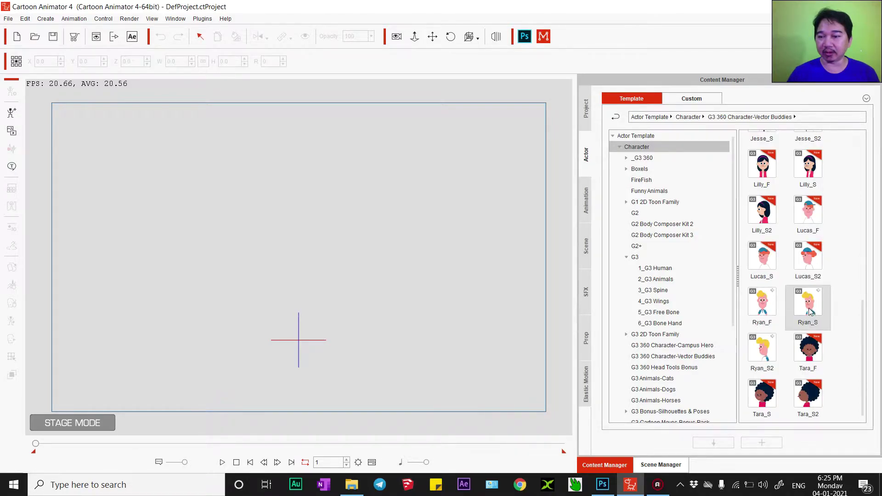
left_click_drag(810, 311, 318, 263)
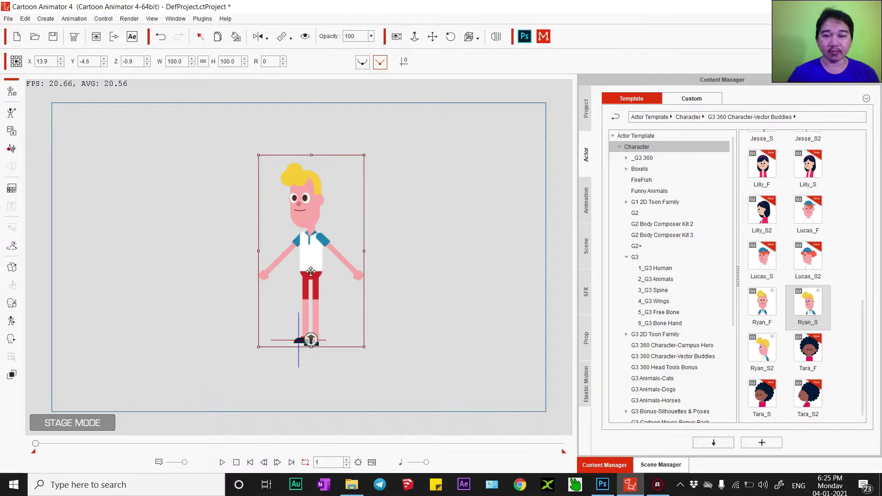
left_click_drag(307, 267, 393, 264)
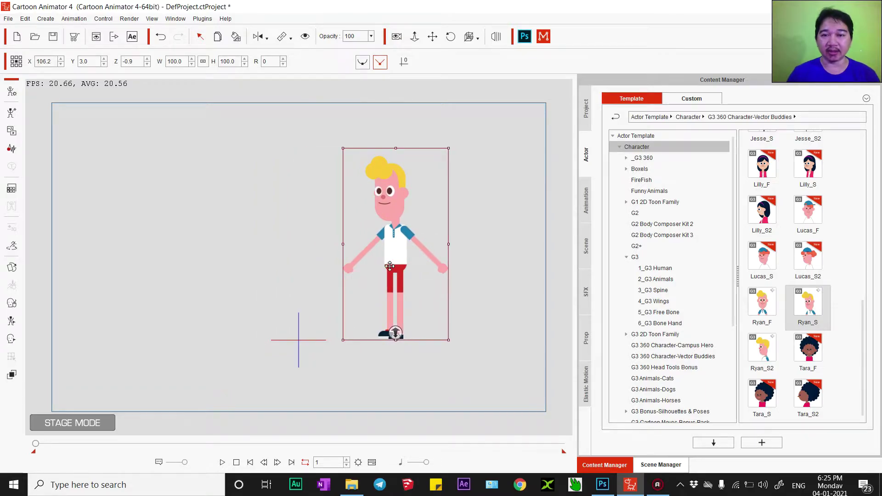
left_click(588, 341)
Add the Sea prop from 03_G3 Beach Scene to the stage and nudge it into place.
right_click(657, 142)
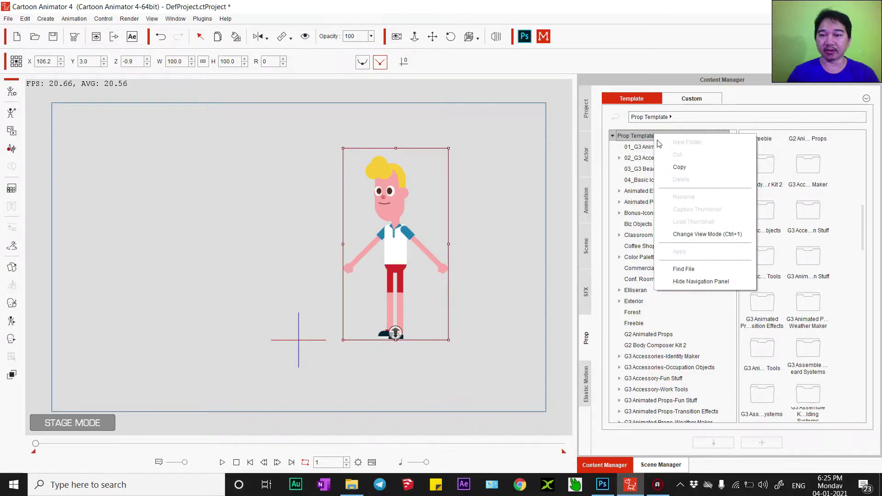
left_click(635, 170)
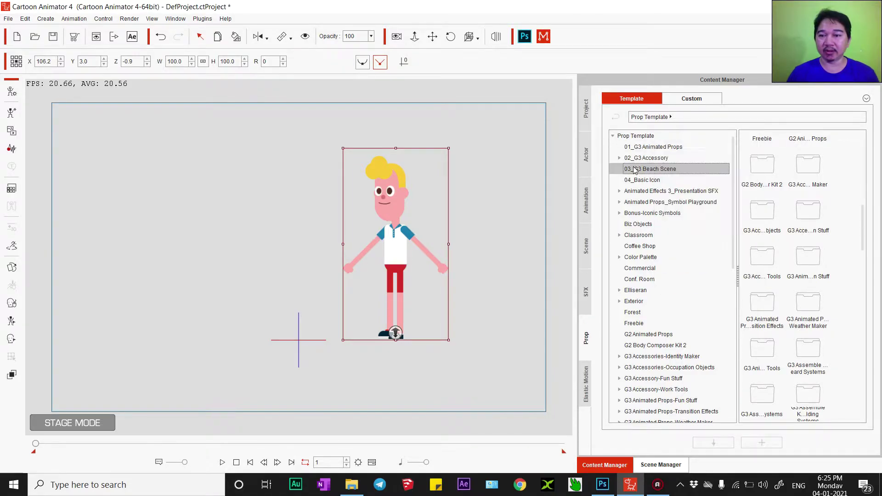
left_click_drag(762, 262, 282, 267)
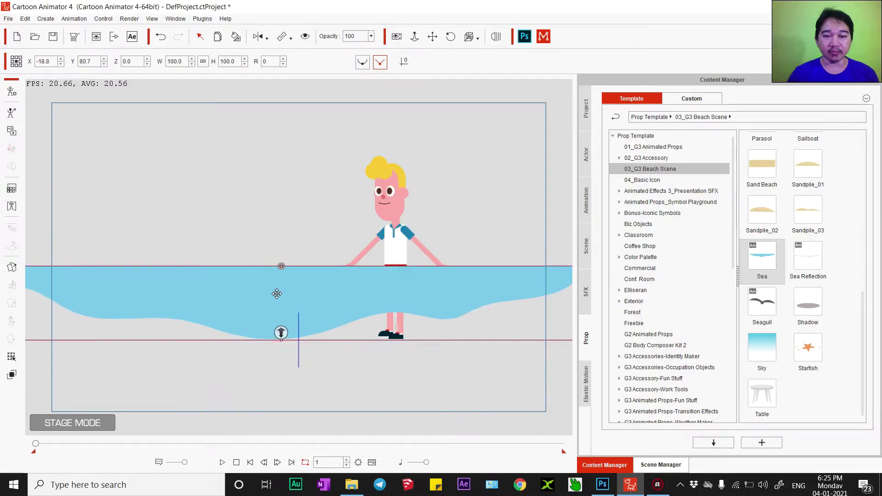
left_click_drag(287, 320, 308, 323)
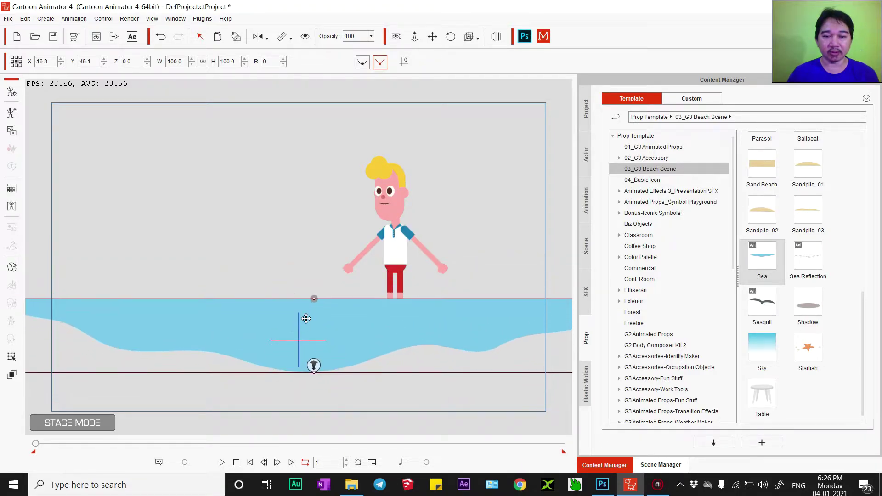
scroll(314, 364, "down", 1)
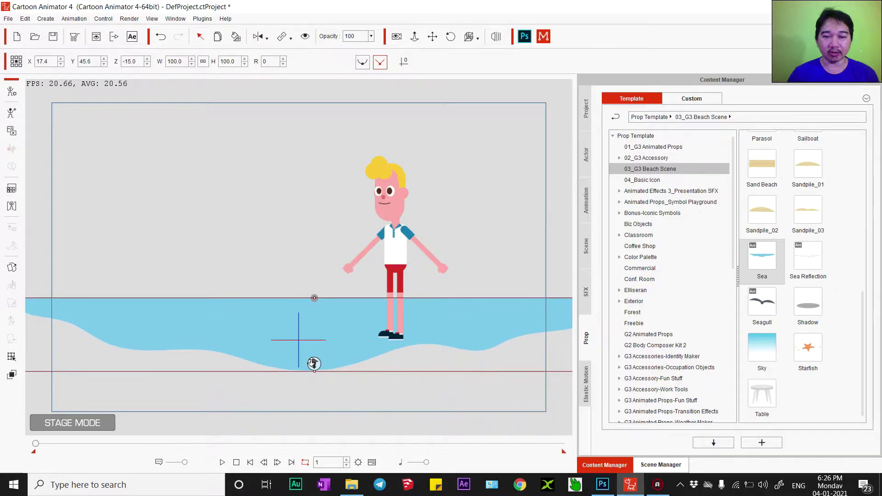
left_click_drag(315, 325, 316, 335)
left_click_drag(316, 339, 317, 333)
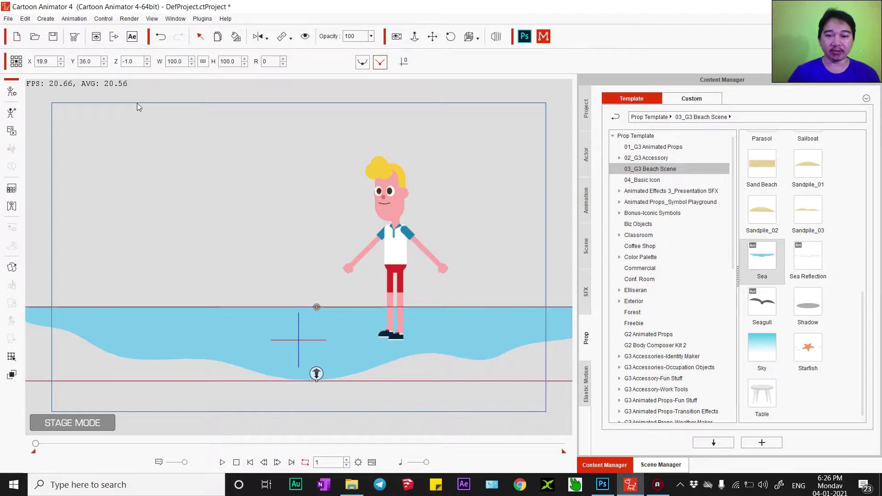
Raise the sea to X 19.9, Y 36.0 around the character's legs and recentre the view.
mouse_move(762, 257)
left_mouse_down()
mouse_move(582, 268)
mouse_move(288, 255)
mouse_move(288, 263)
left_mouse_up()
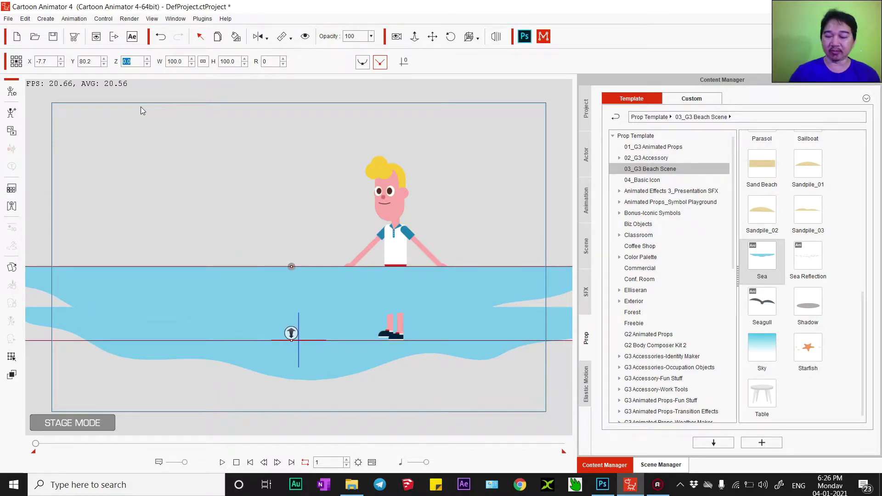
type("100")
key("Return")
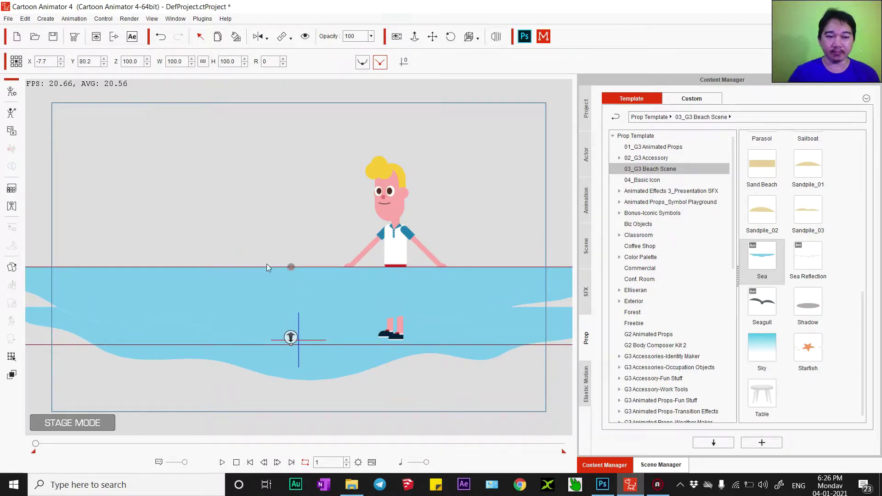
left_click_drag(261, 301, 282, 349)
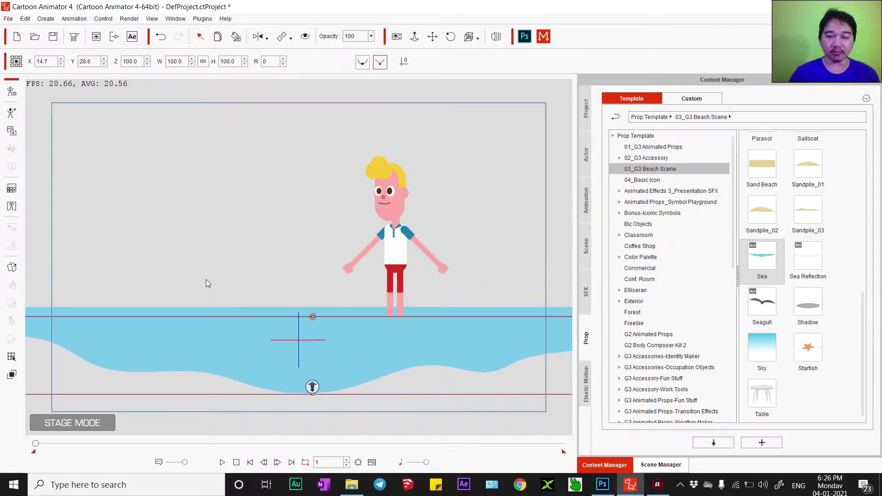
left_click_drag(206, 284, 362, 275)
left_click_drag(360, 326, 292, 299)
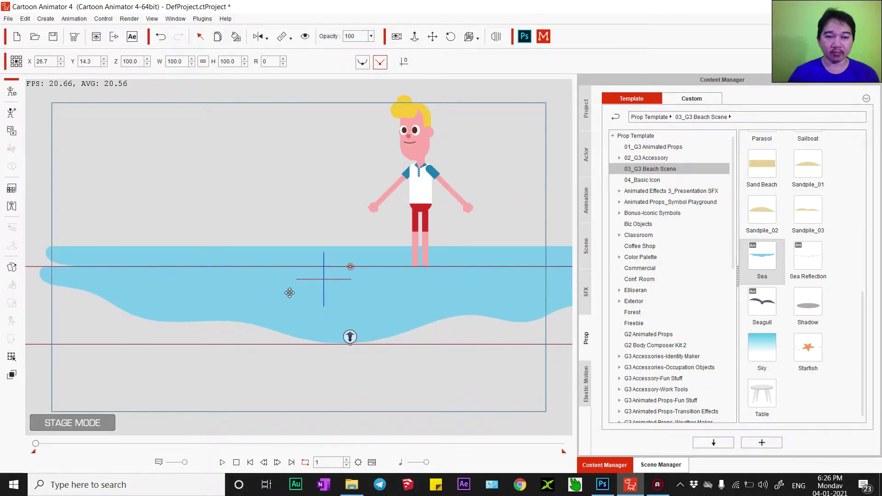
left_click_drag(292, 299, 160, 321)
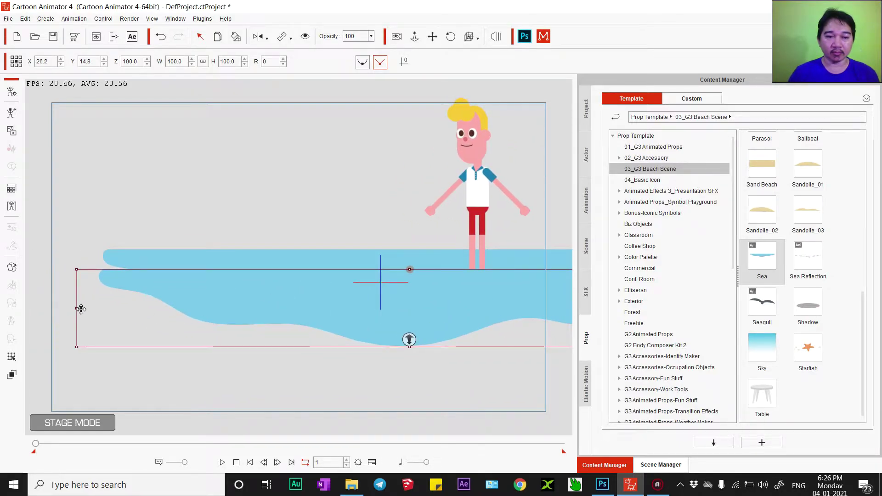
left_click_drag(256, 303, 258, 284)
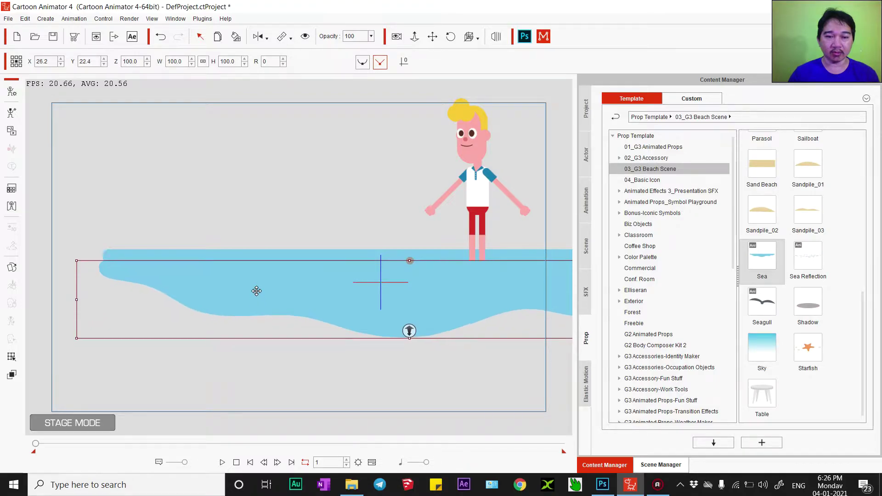
mouse_move(339, 311)
left_mouse_down()
mouse_move(118, 316)
mouse_move(306, 331)
mouse_move(306, 298)
left_mouse_up()
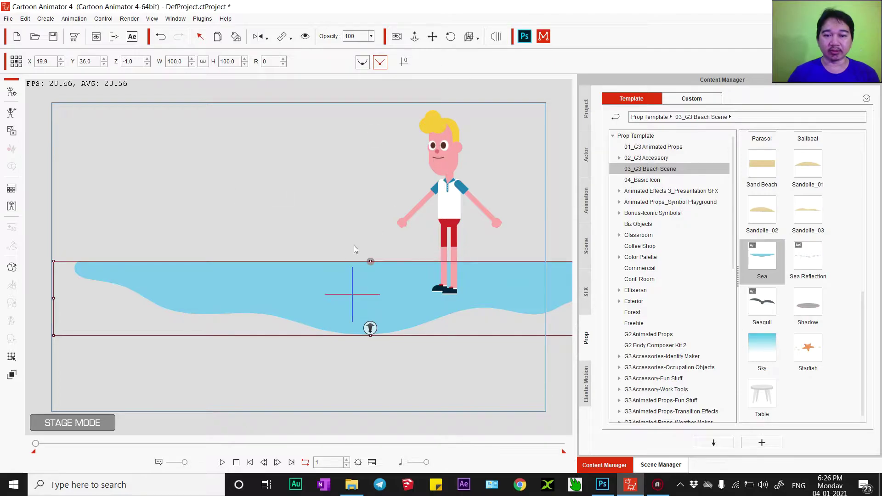
Send the Sea prop to Photoshop with Edit in Photoshop, accepting the vector-to-image conversion.
right_click(334, 268)
left_click(368, 377)
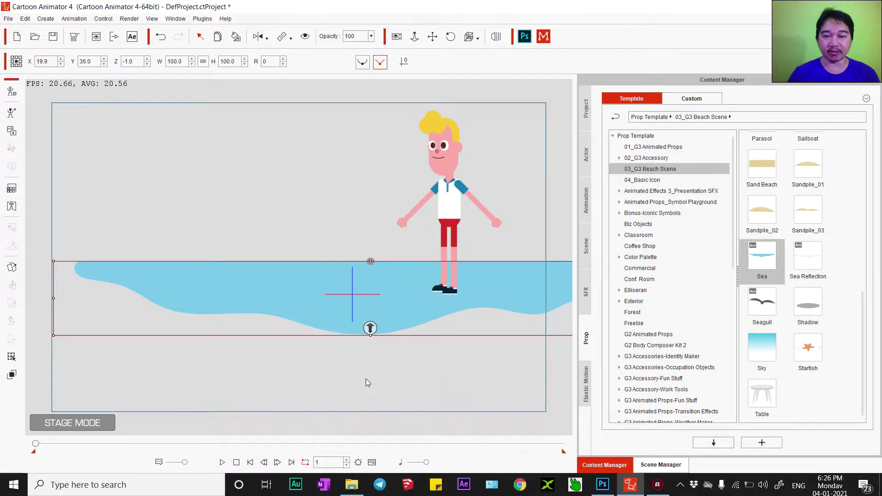
left_click(602, 101)
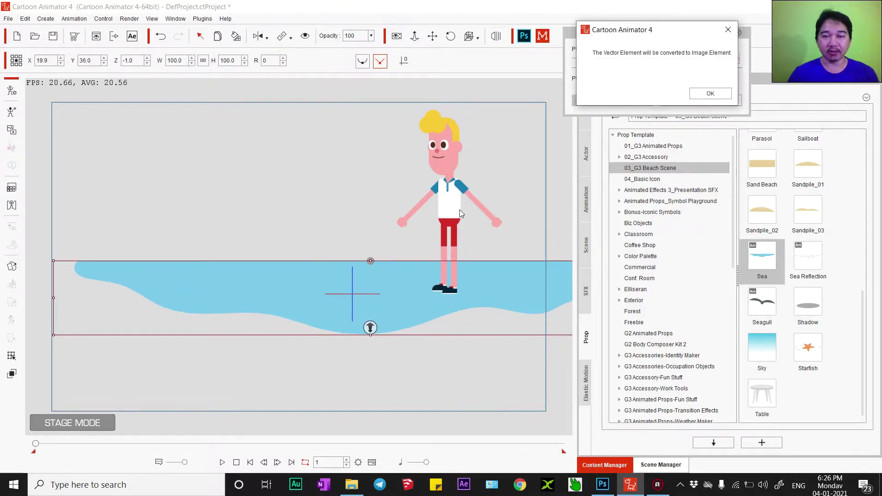
left_click(710, 93)
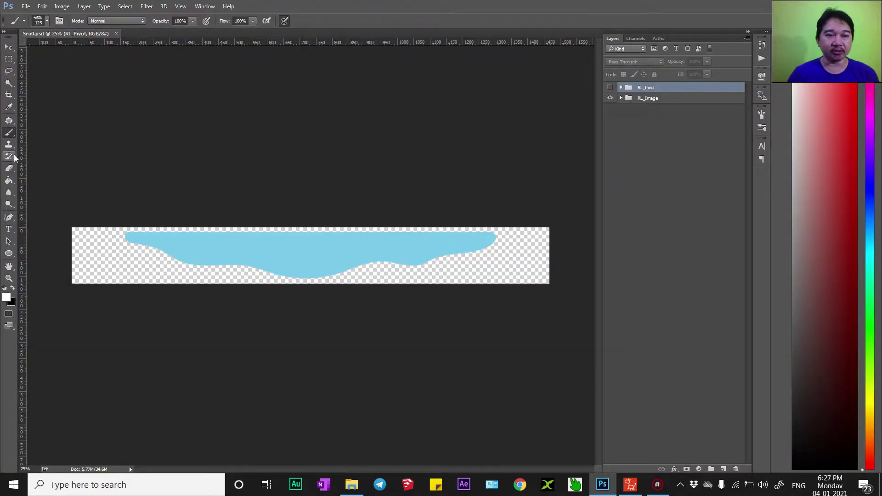
Delete layers sea_02 through Dummy in RL_Image, keeping only sea_01.
left_click(622, 99)
left_click(644, 112)
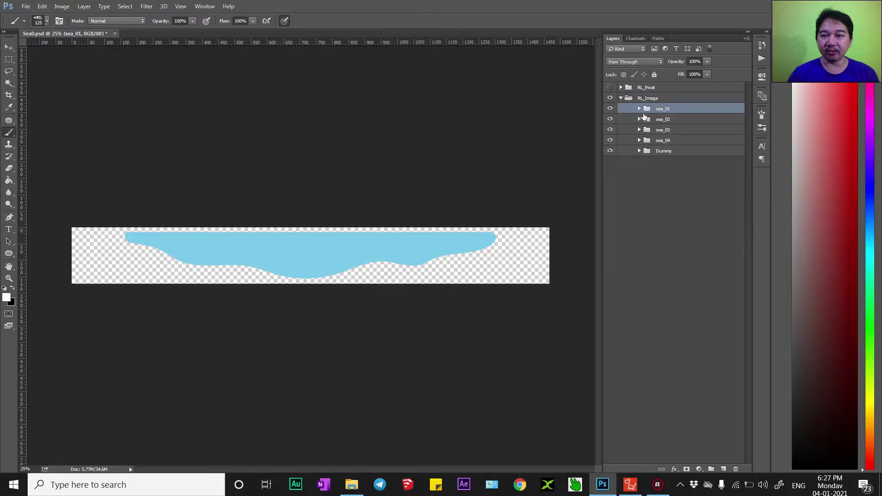
left_click(661, 119)
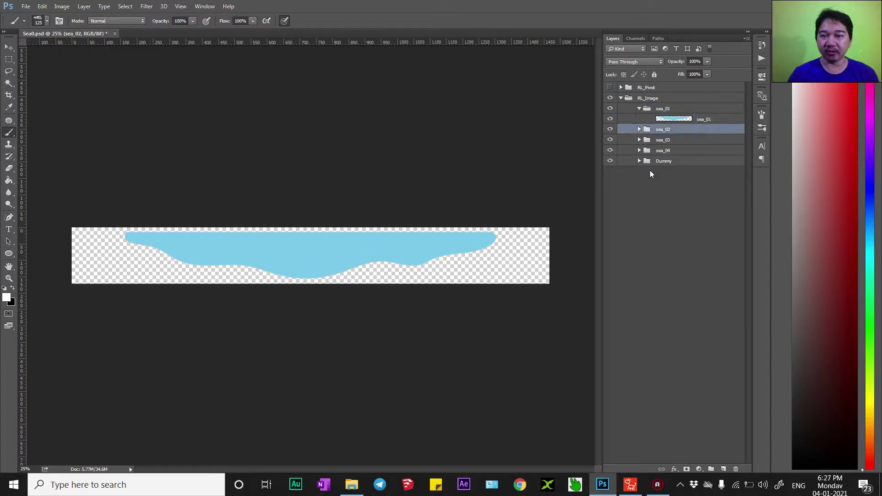
left_click(634, 161, "shift")
key("Delete")
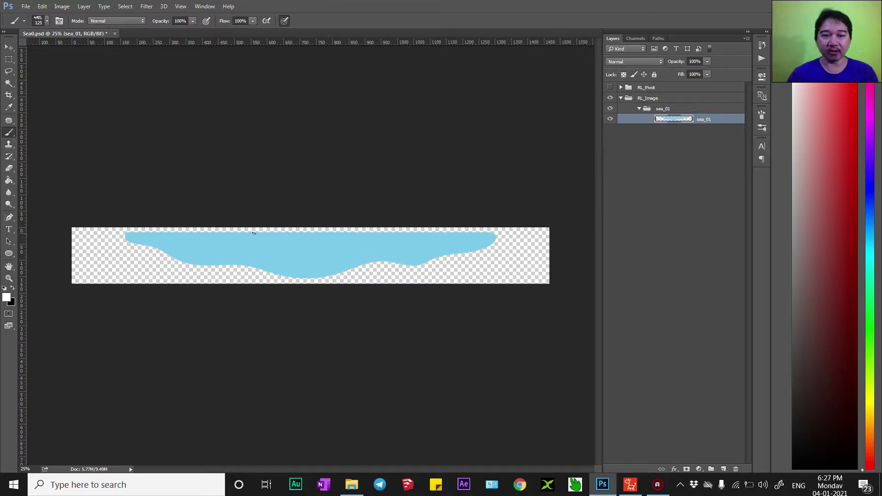
Erase the sea's top band with a 10 px feathered marquee selection and save.
left_click(9, 59)
left_click_drag(87, 183, 523, 252)
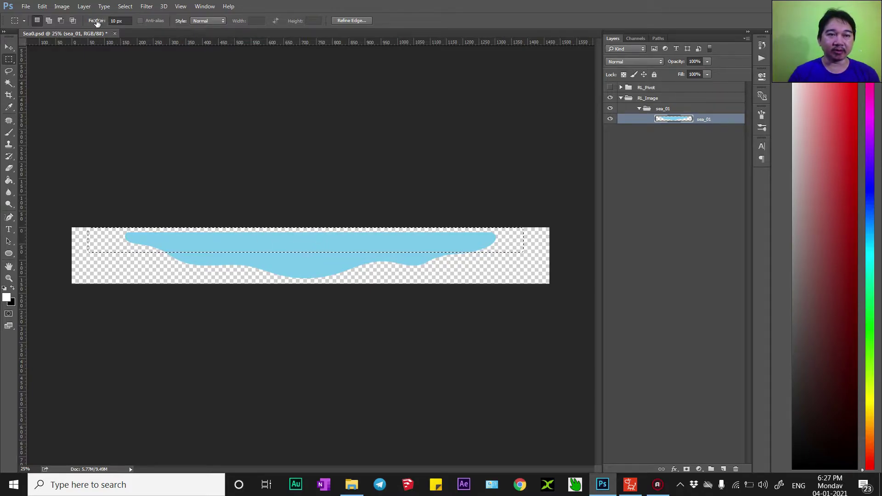
key("Delete")
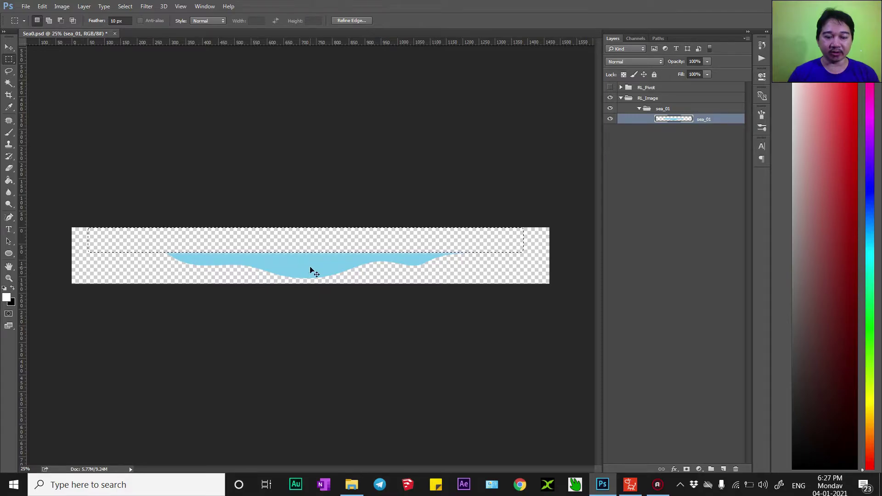
key("ctrl+z")
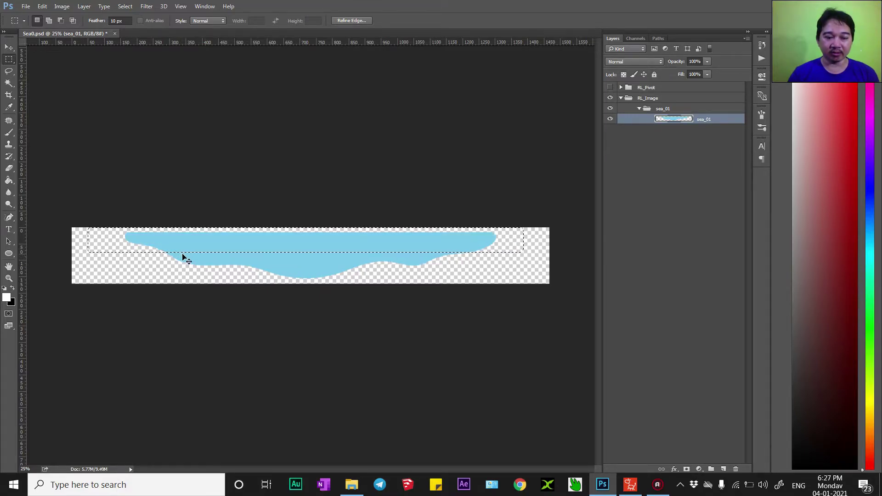
left_click_drag(89, 220, 519, 249)
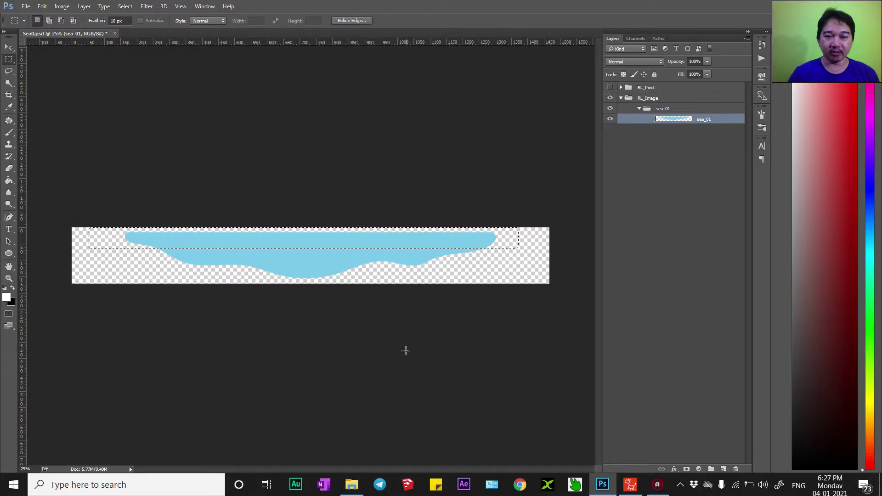
key("Delete")
key("ctrl+d")
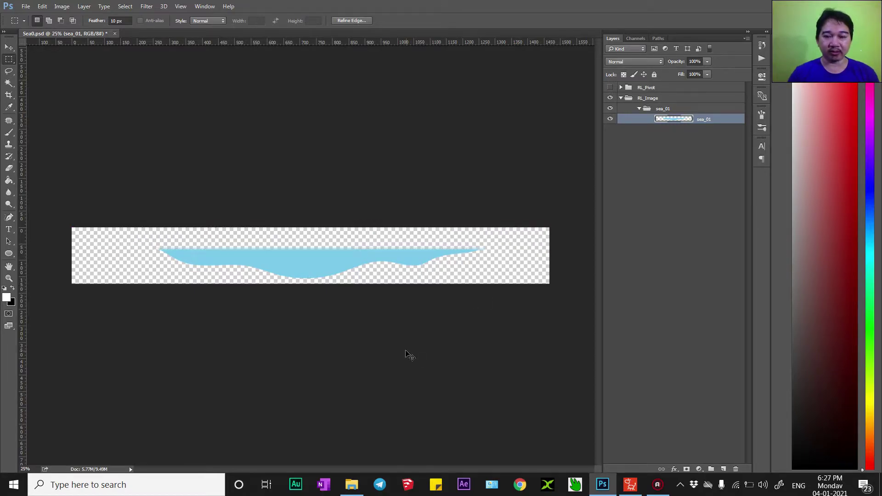
key("ctrl+s")
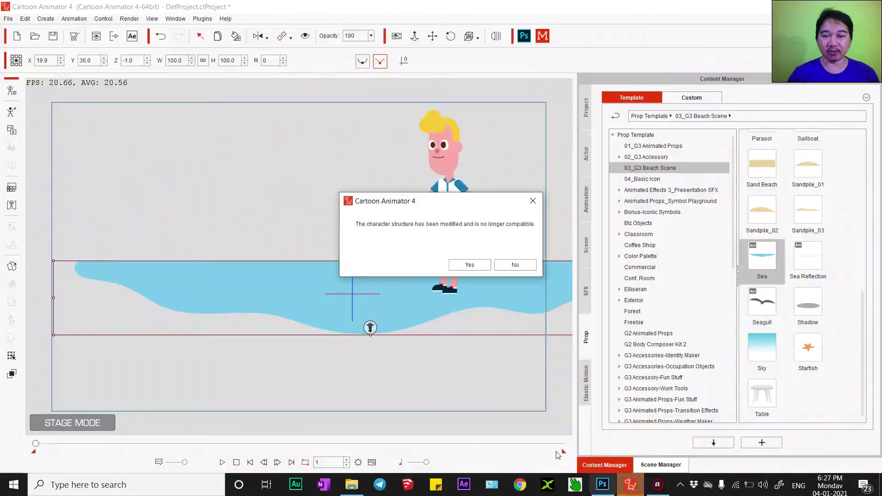
Accept the structure-modified warning and reveal the desktop.
key("Return")
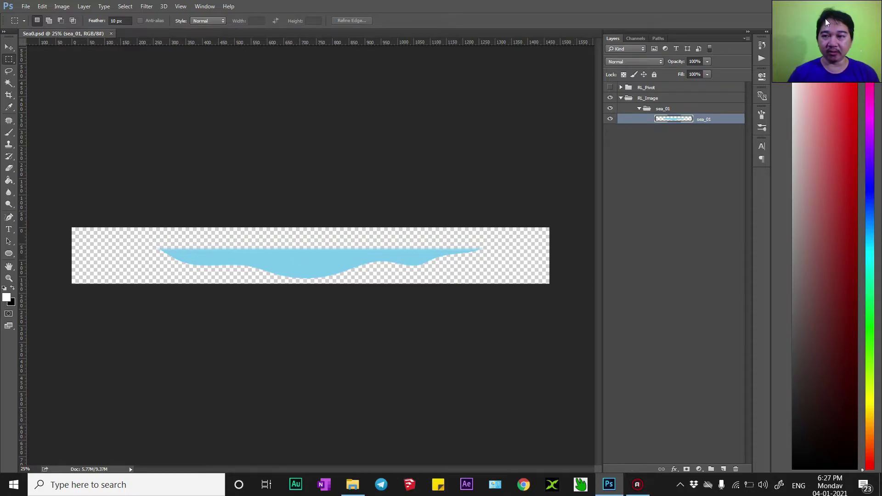
left_click(840, 5)
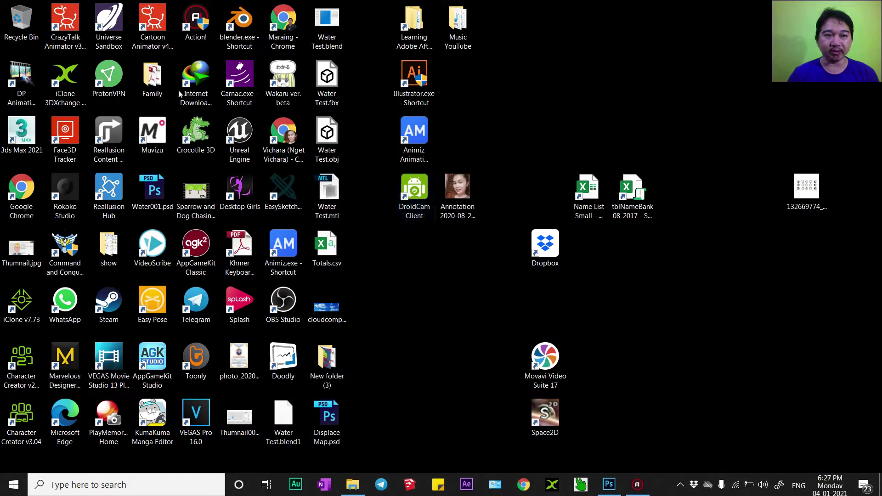
Relaunch Cartoon Animator 4 from its desktop shortcut, opening the empty DefProject.ctProject.
double_click(161, 17)
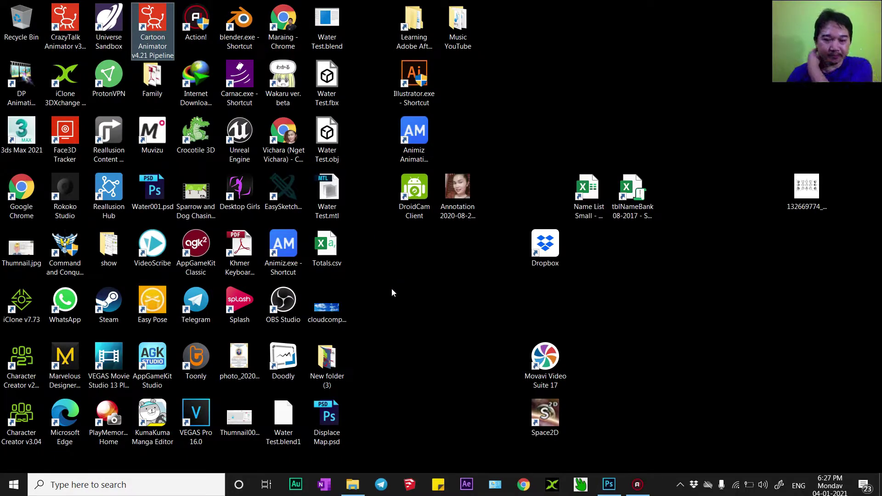
left_click(638, 485)
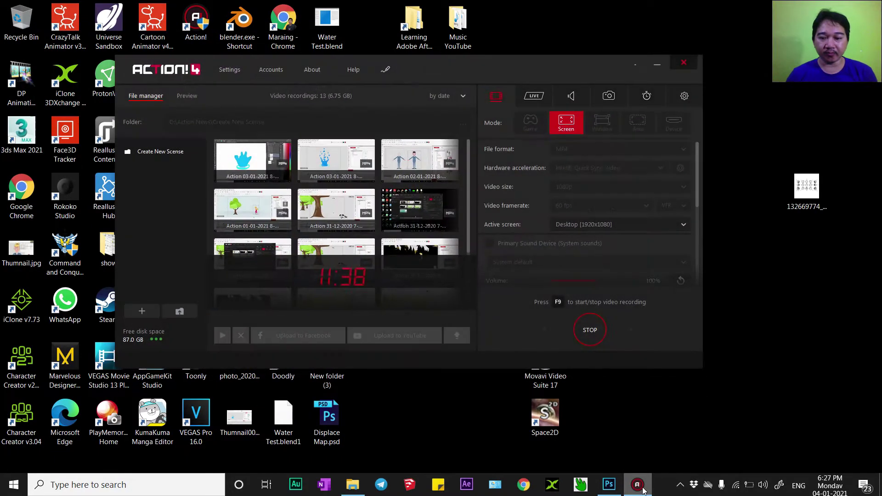
left_click(609, 484)
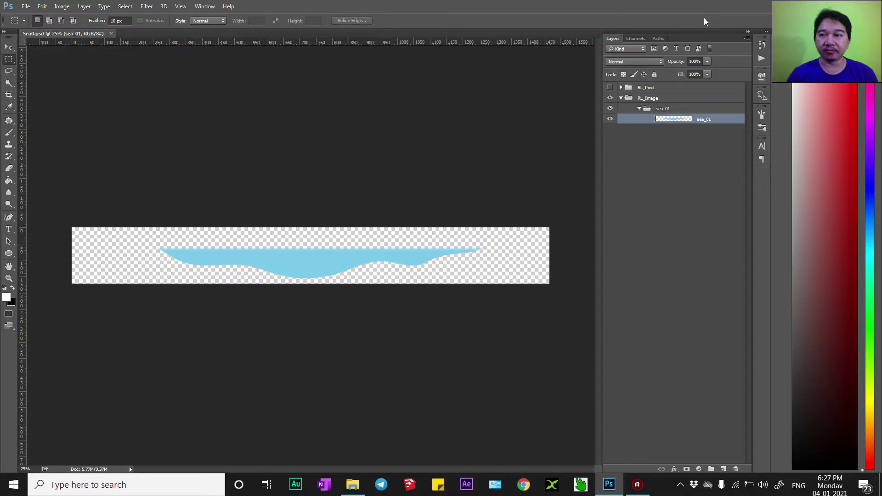
left_click(353, 487)
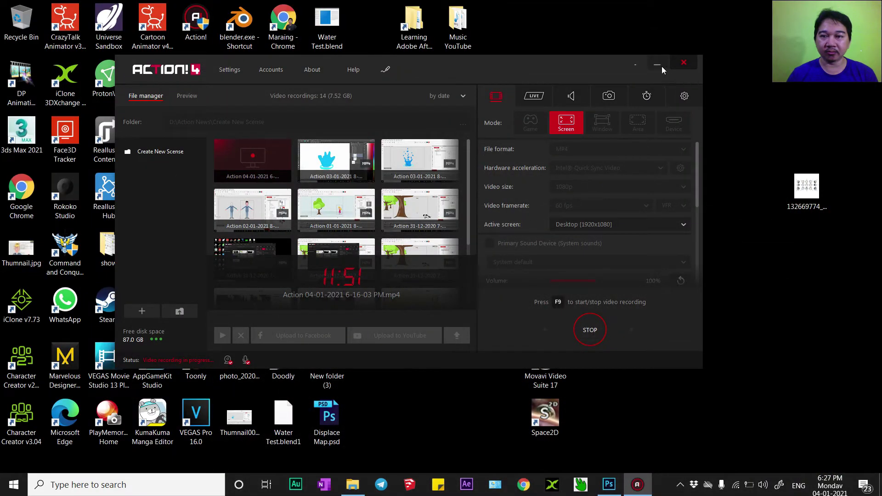
left_click(662, 67)
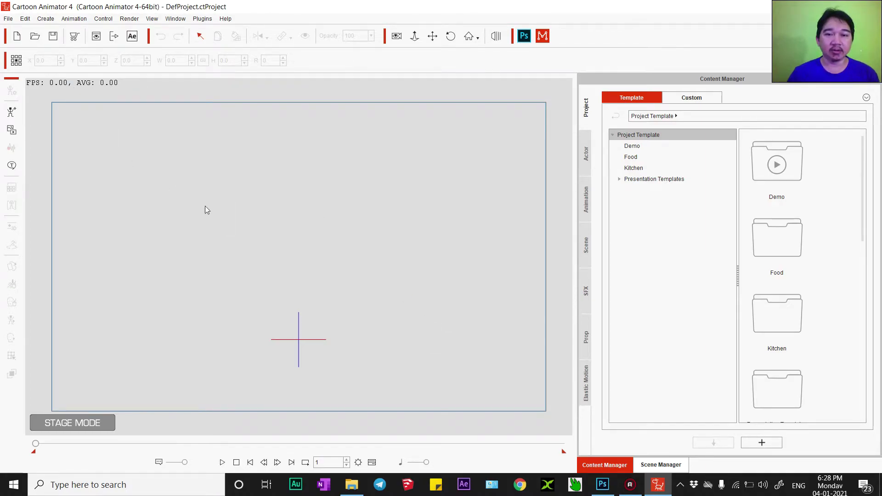
Place Elle_S from Character > G3 360 Character-Vector Buddies onto the stage.
left_click(586, 156)
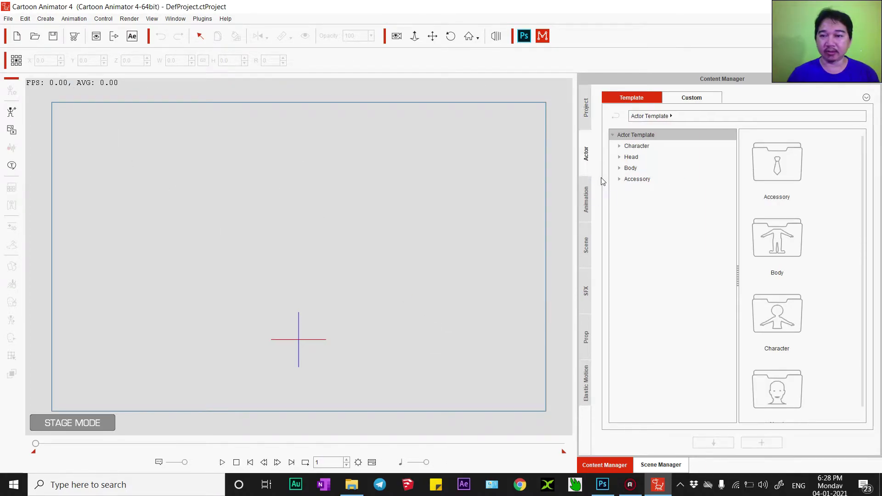
left_click(619, 146)
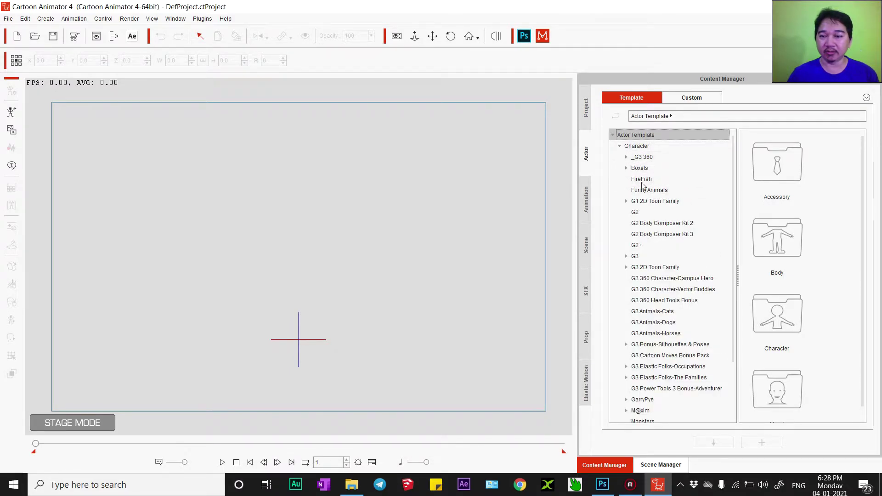
scroll(665, 331, "down", 2)
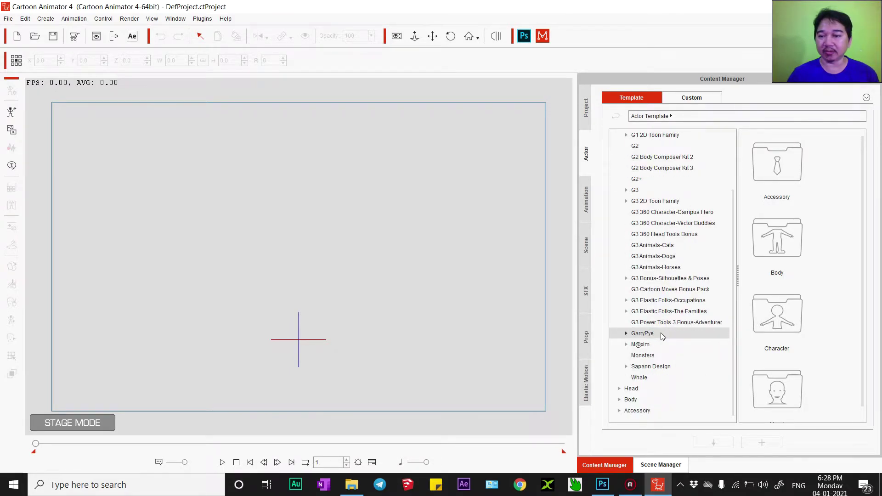
left_click(668, 225)
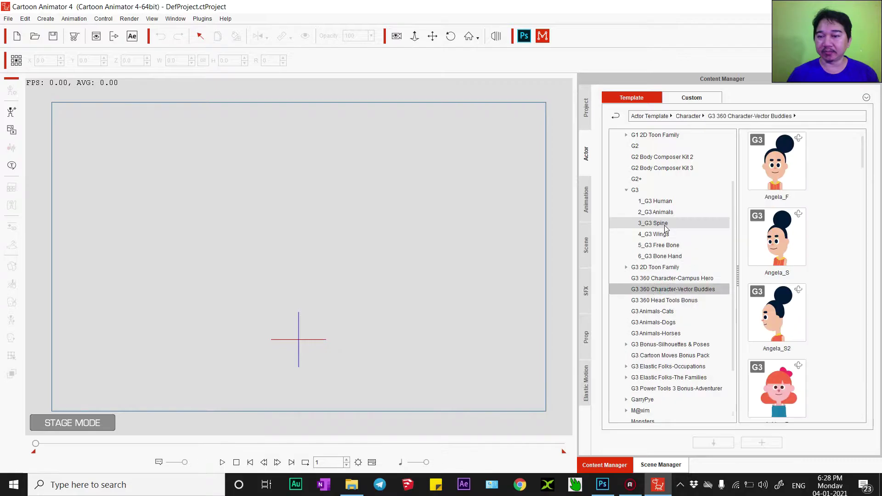
scroll(781, 276, "down", 5)
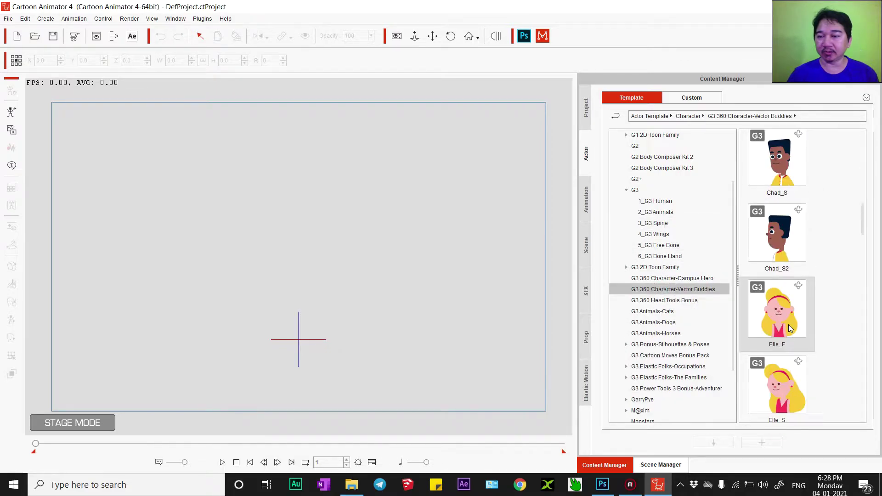
scroll(791, 328, "down", 3)
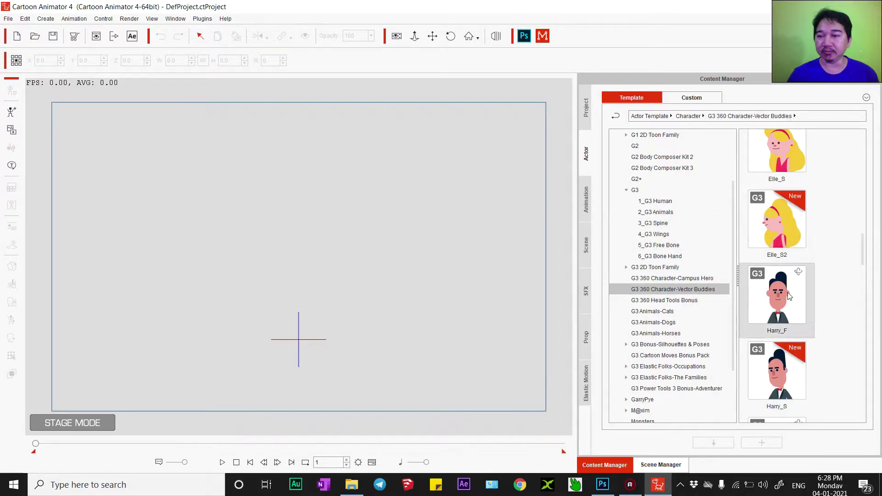
left_click_drag(777, 179, 307, 298)
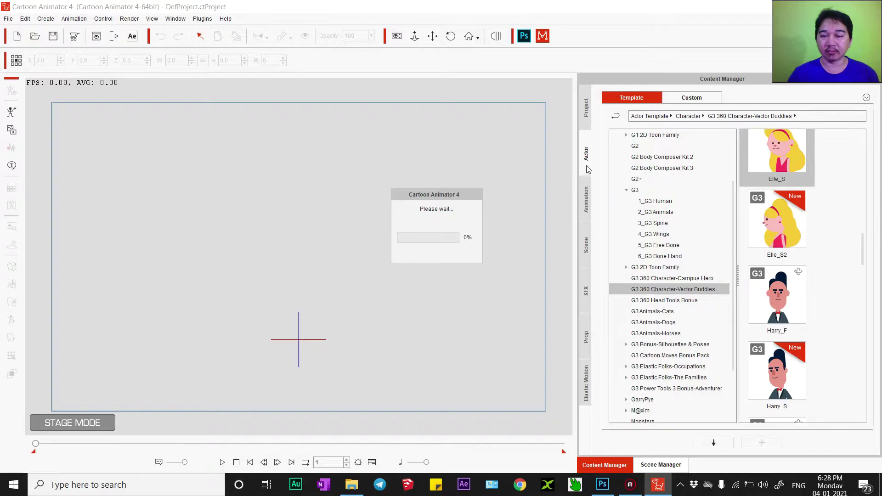
Browse the 03_G3 Beach Scene props in the Prop library.
left_click(586, 340)
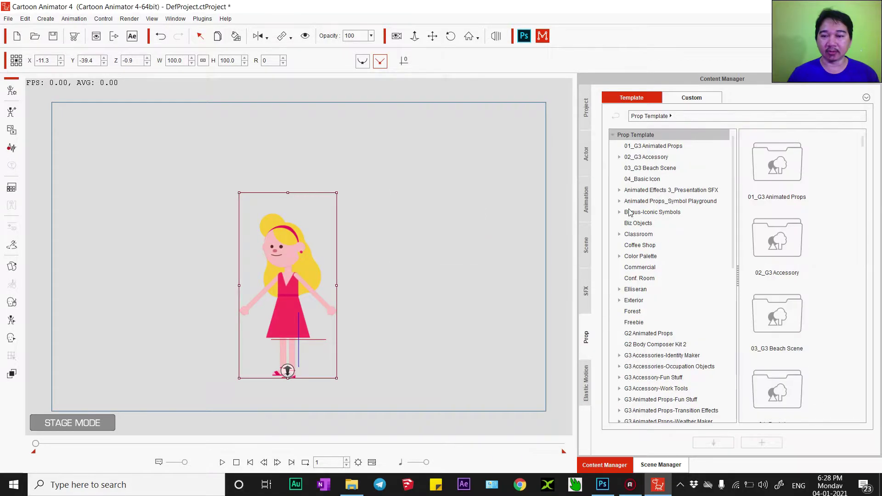
left_click(655, 168)
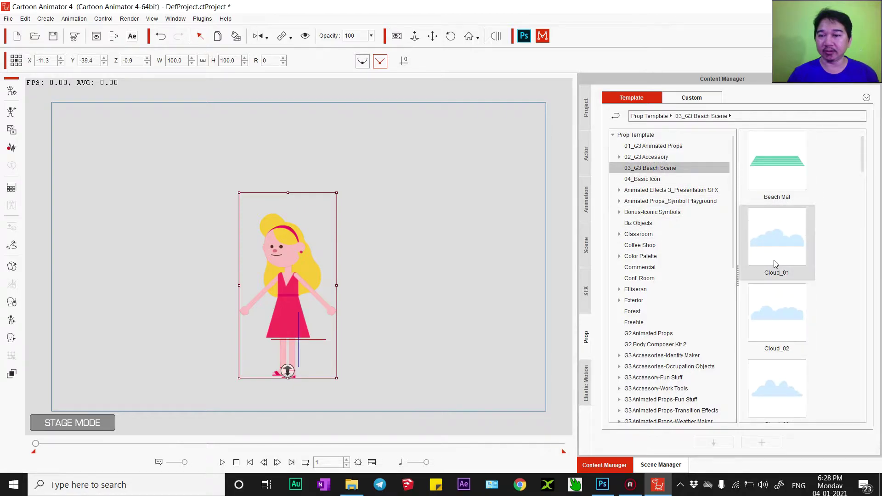
scroll(774, 260, "down", 5)
scroll(775, 262, "down", 5)
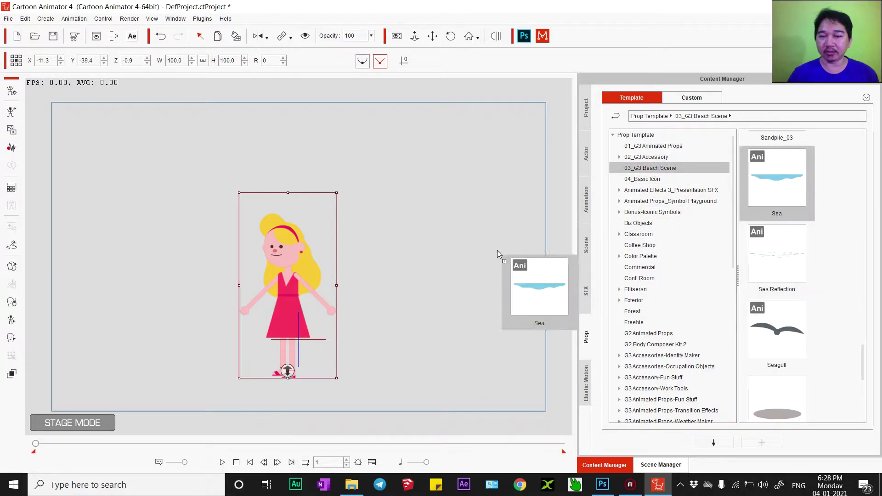
Place the Sea at X -2.2, Y 36.1 around Elle_S's legs and send it to Photoshop as an image.
left_click_drag(776, 182, 408, 269)
left_click_drag(335, 292, 291, 329)
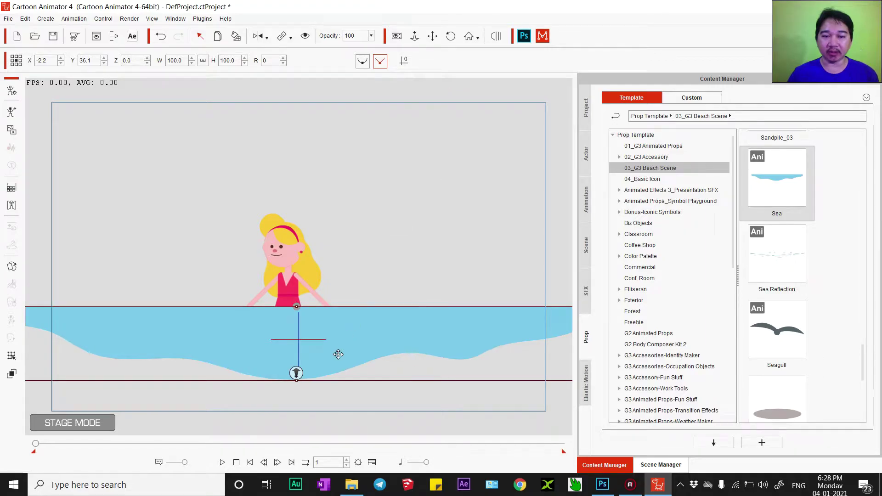
right_click(340, 355)
left_click(382, 463)
left_click(629, 99)
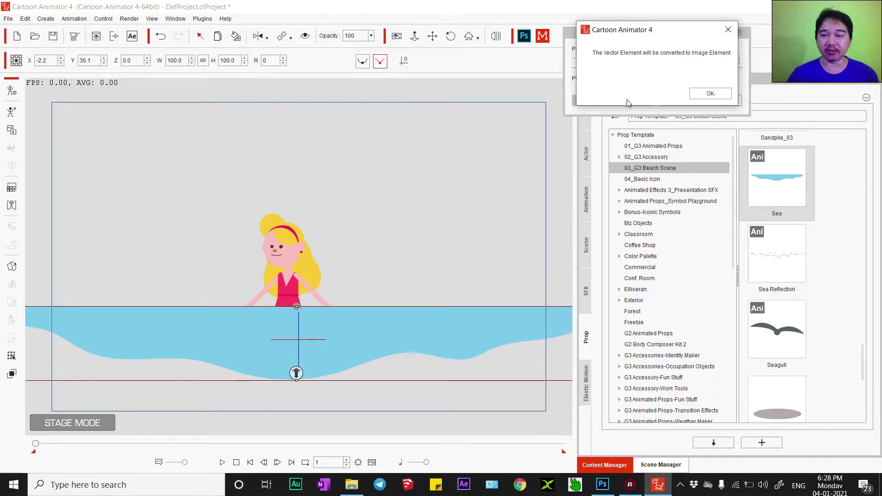
left_click(711, 96)
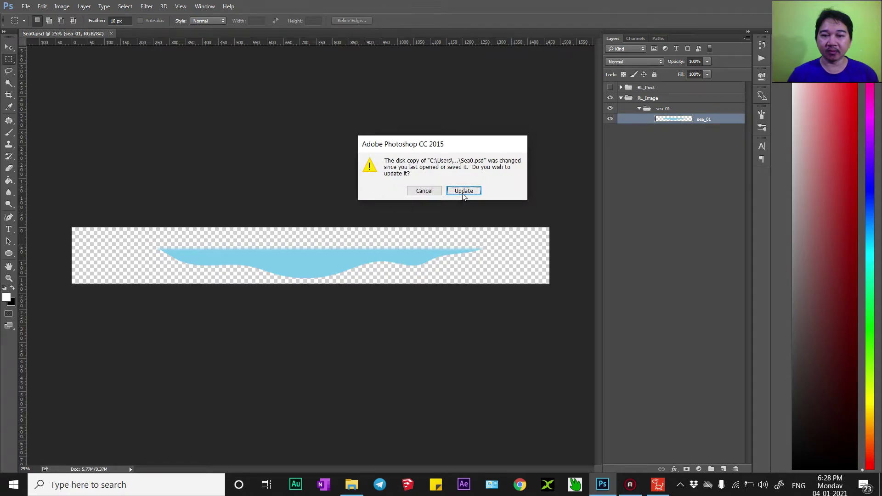
Dismiss the update notice, select the sea_01 layer and select the whole canvas.
left_click(464, 191)
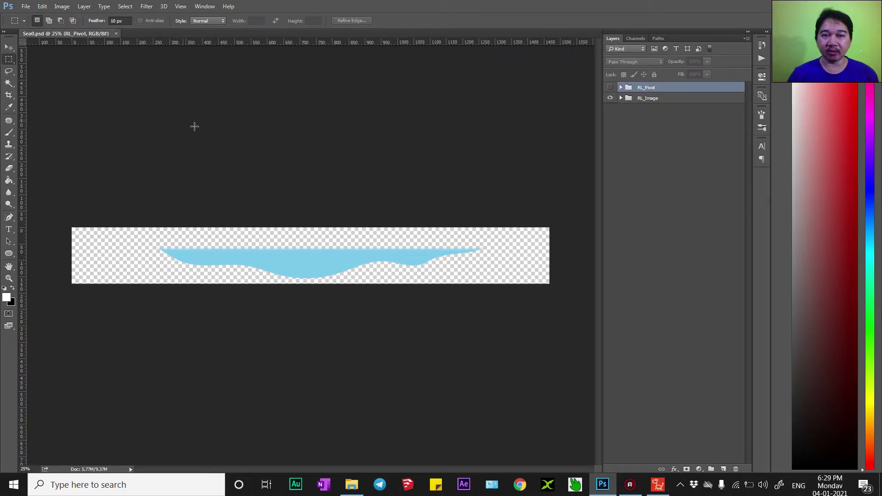
left_click(621, 98)
left_click(640, 108)
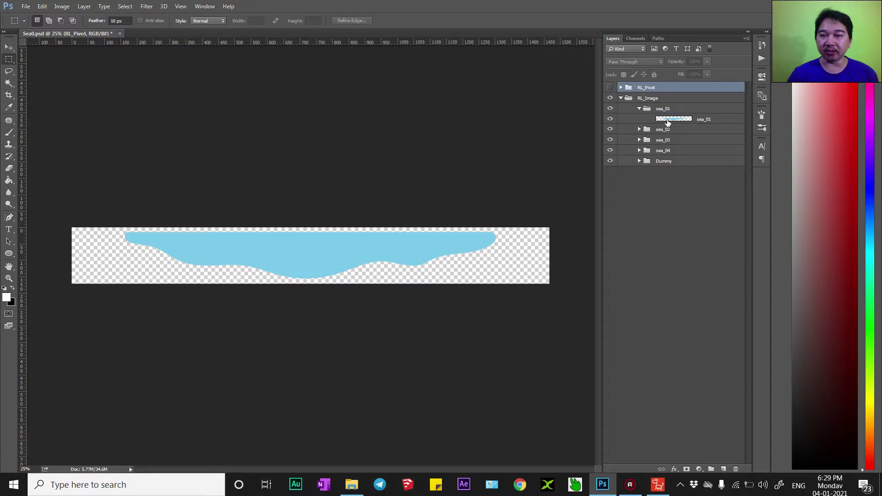
left_click(667, 120)
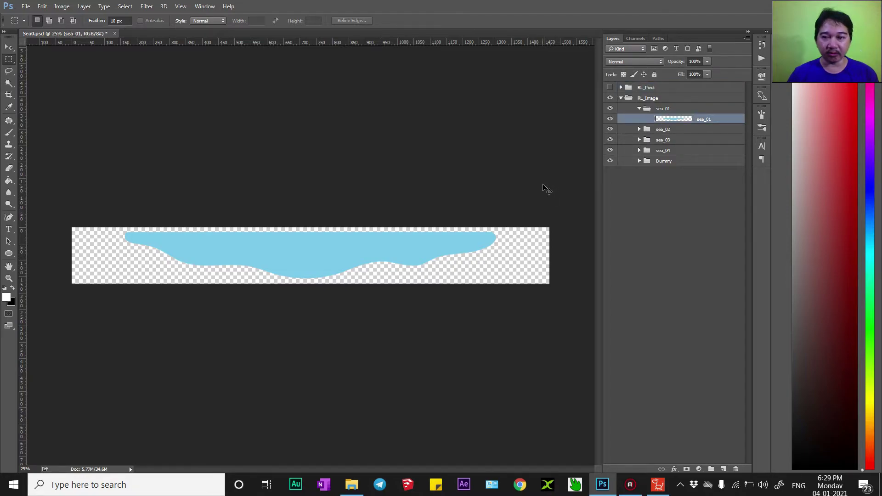
key("ctrl+a")
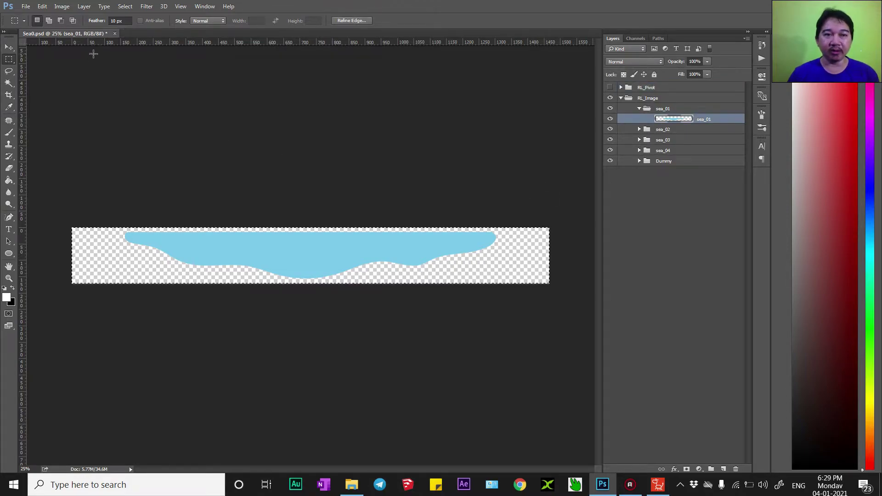
Close Sea0.psd without saving and send the sea to Photoshop again.
left_click(114, 34)
left_click(443, 184)
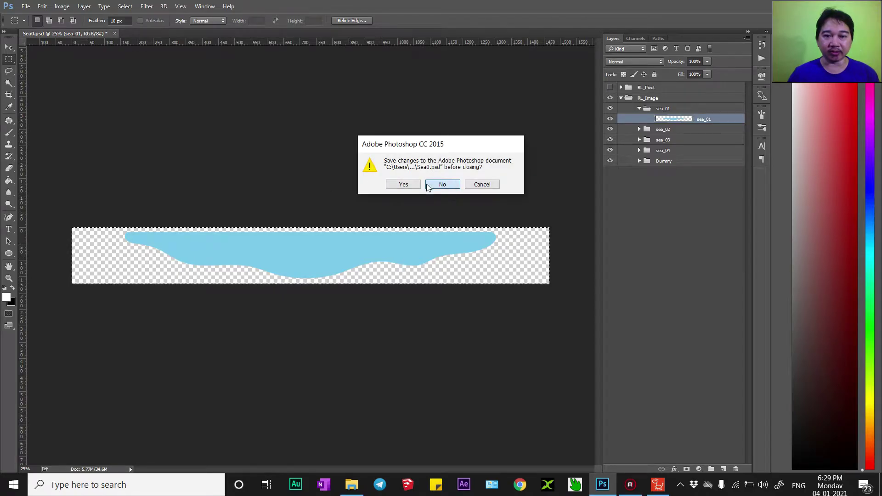
left_click(656, 490)
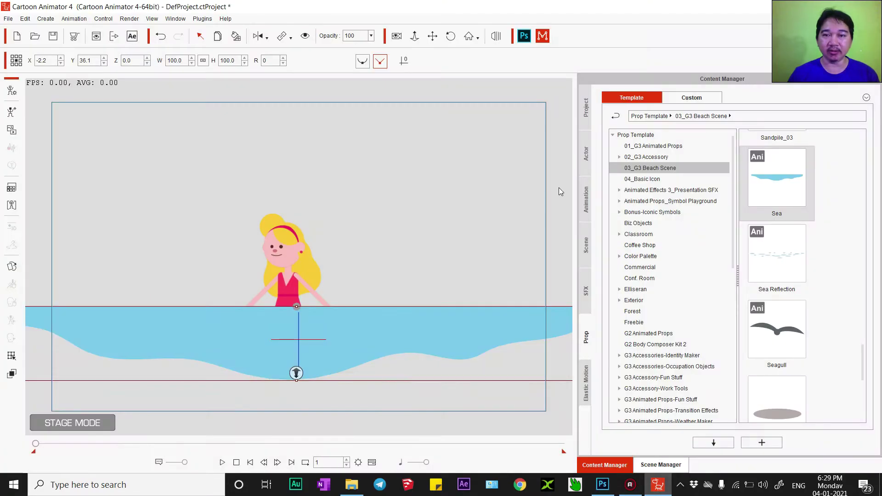
left_click(523, 39)
Start a new PSD layout and crop the Default.psd canvas wider to the right.
left_click(635, 69)
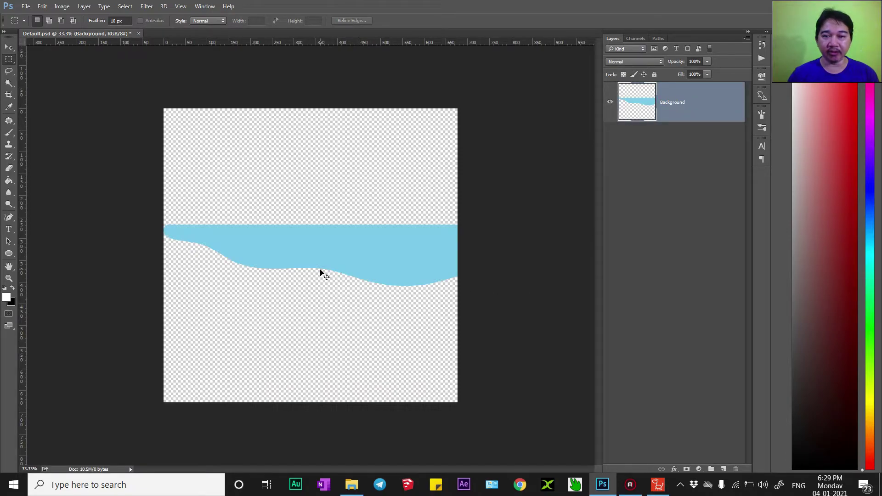
key("c")
left_click_drag(454, 254, 529, 258)
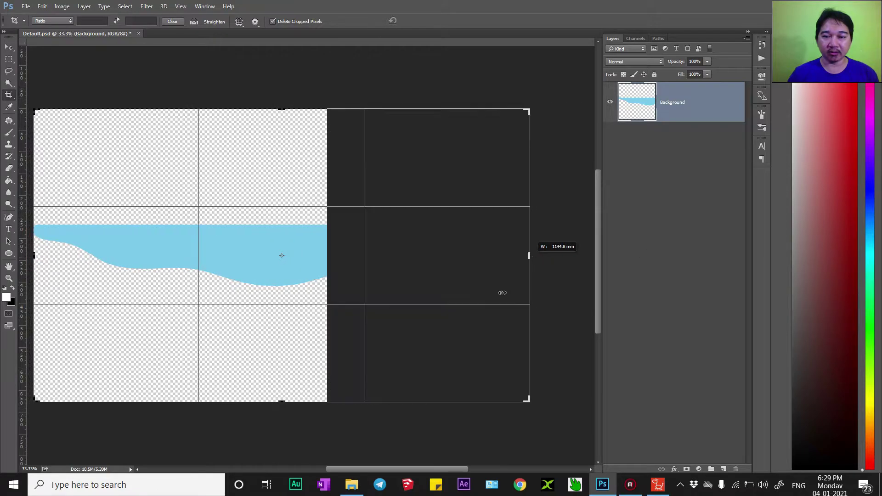
key("Return")
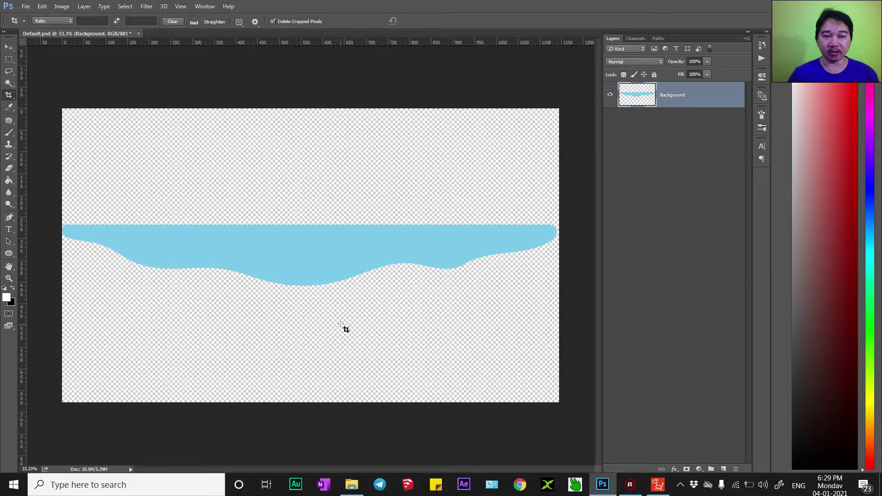
Erase the water's top band to a thin wavy strip and save the image.
left_click(10, 59)
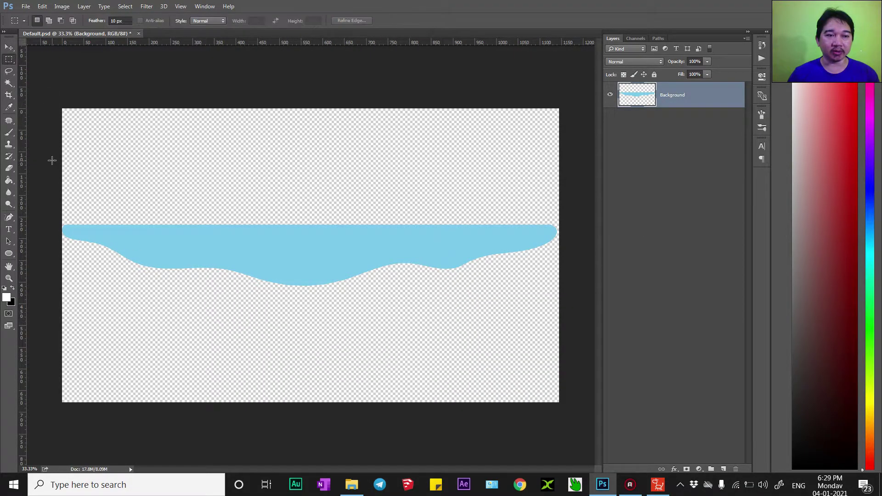
left_click_drag(53, 161, 582, 240)
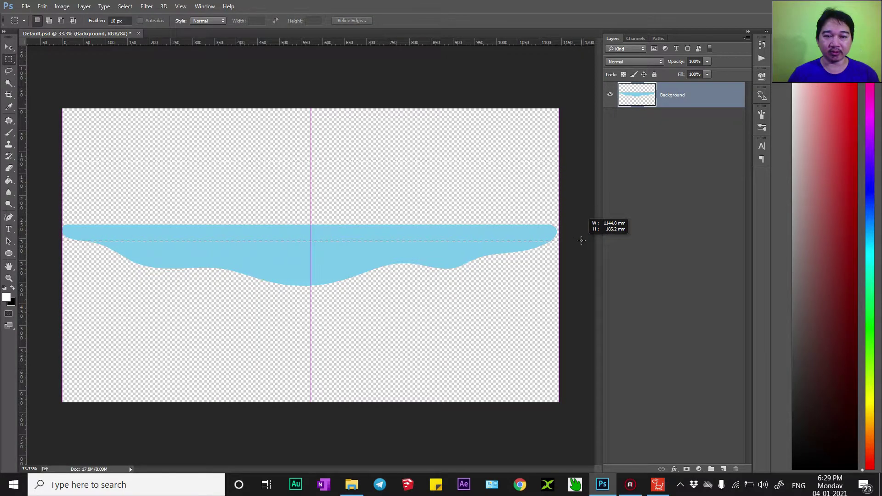
left_click(543, 281)
key("ctrl+z")
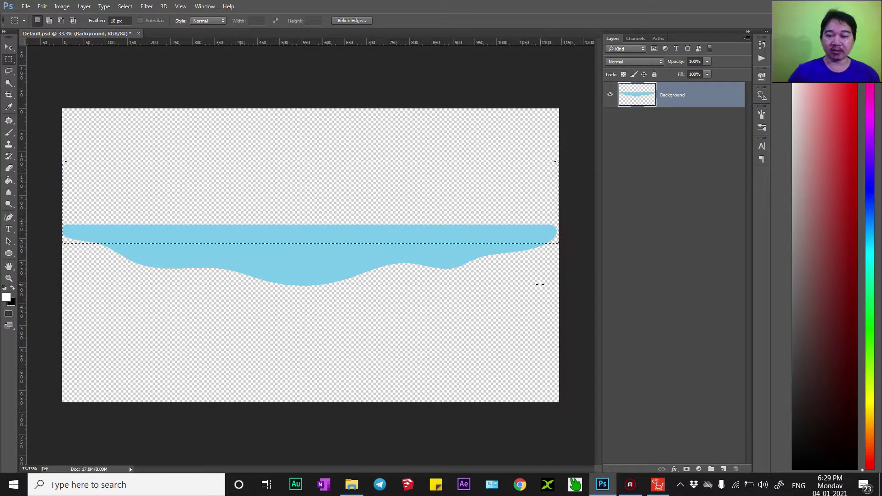
key("Delete")
key("ctrl+d")
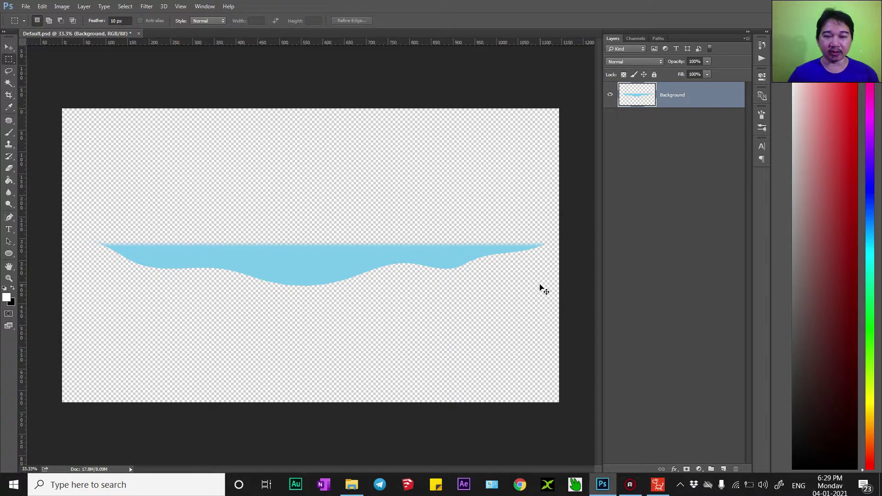
key("ctrl+s")
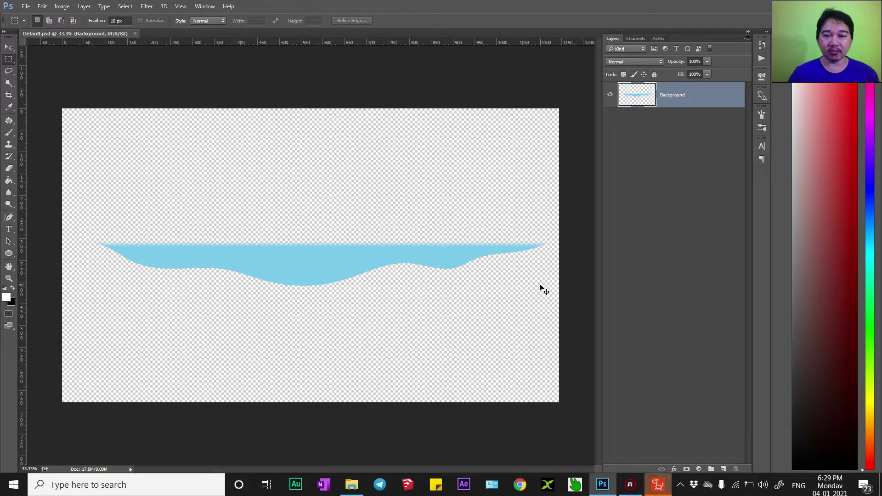
left_click(658, 485)
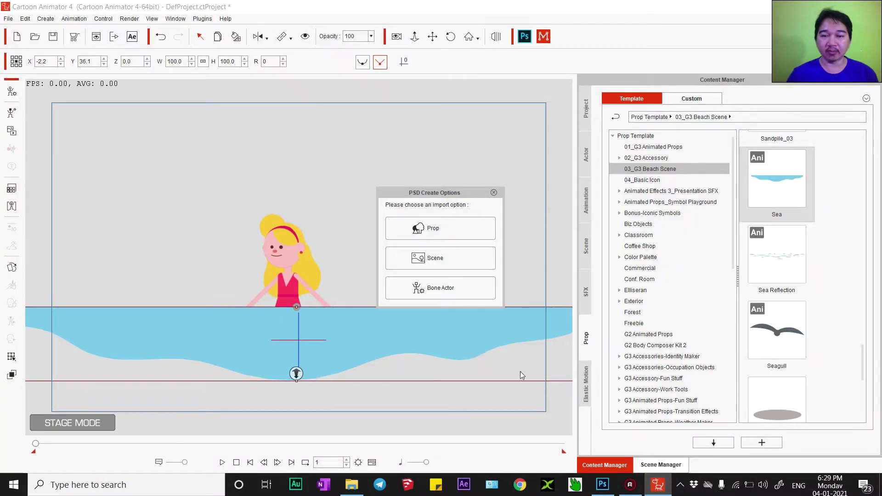
Import the edited image as a Default prop and inspect Sea(0) in Scene Manager.
left_click(436, 229)
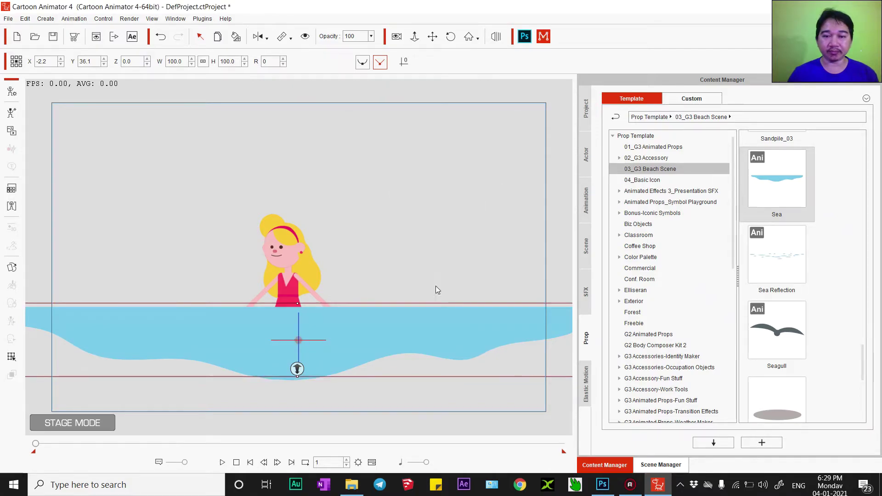
left_click(682, 466)
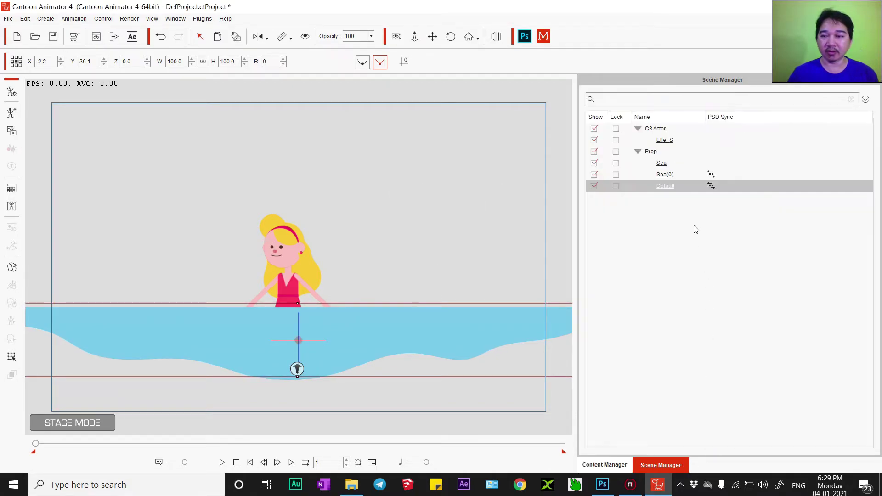
left_click(664, 175)
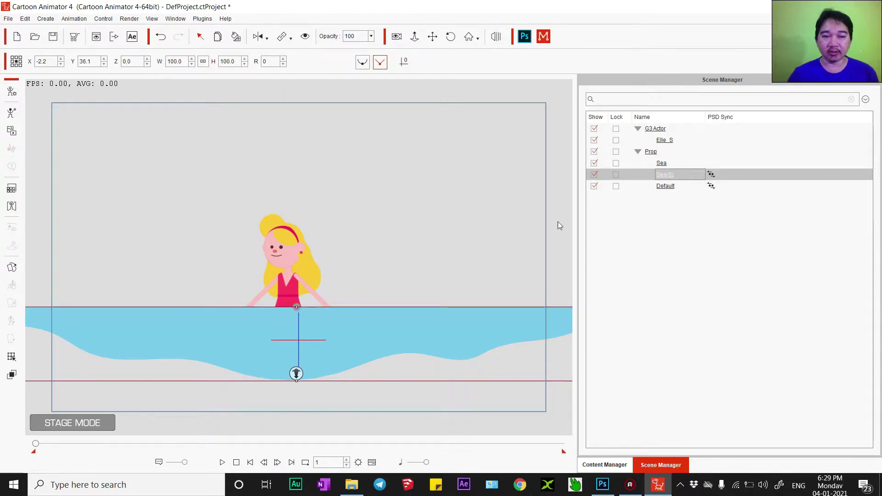
left_click(14, 269)
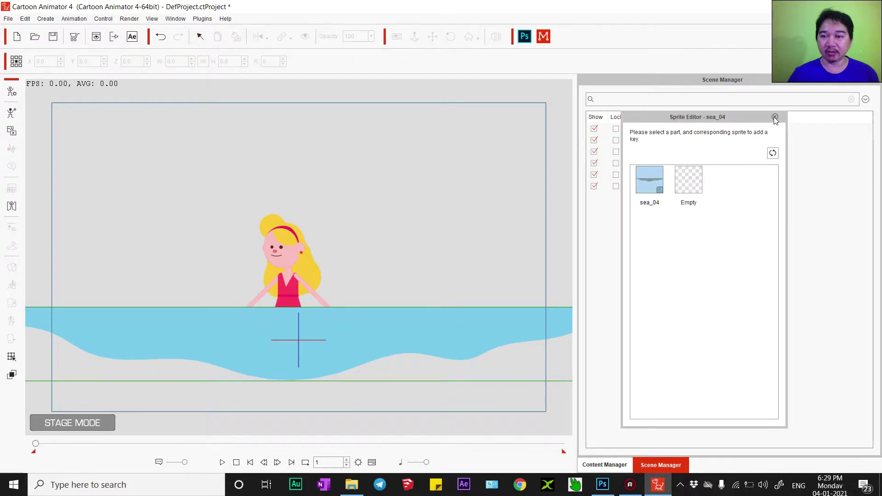
left_click(775, 118)
Delete the Sea(0) prop, leaving only Sea and Default under Elle_S.
left_click(670, 185)
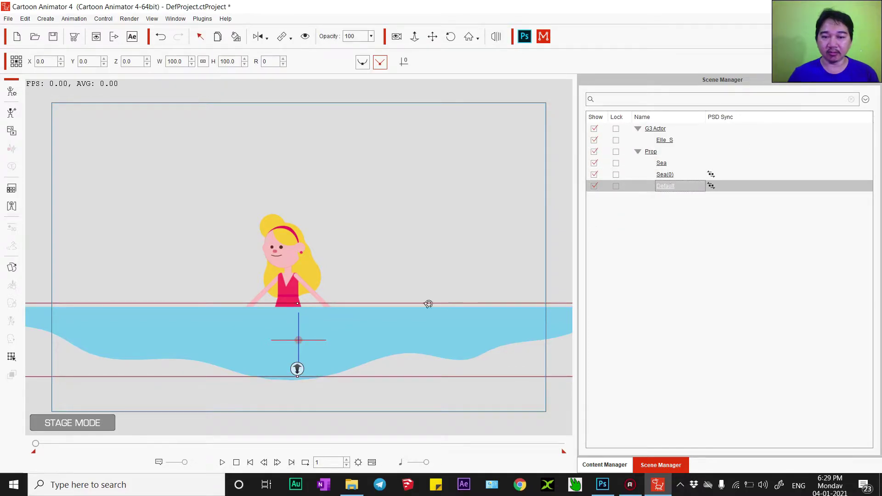
left_click_drag(428, 304, 446, 251)
key("ctrl+z")
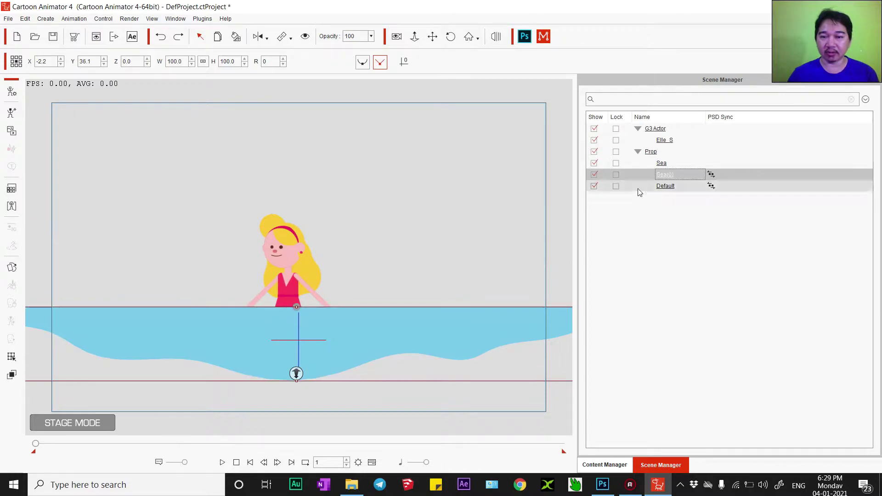
key("Delete")
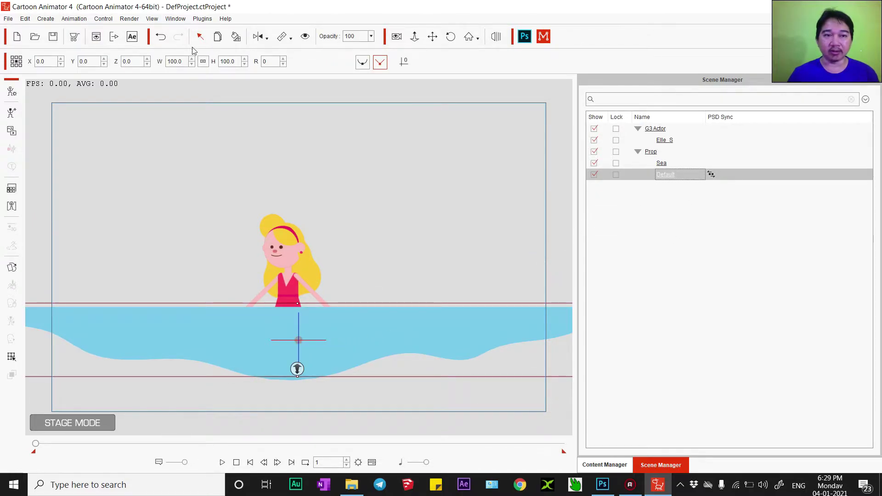
Set the Default prop's depth to 100 and nudge the sea prop slightly upward.
left_click(137, 59)
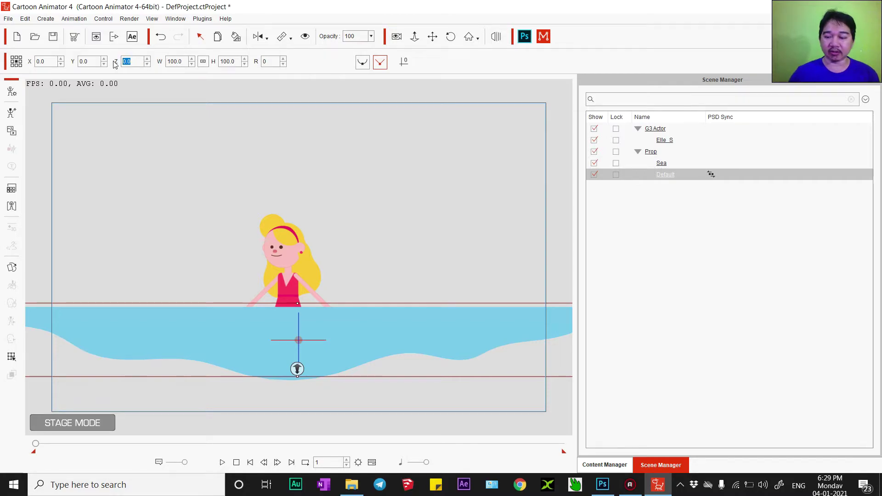
type("100")
key("Return")
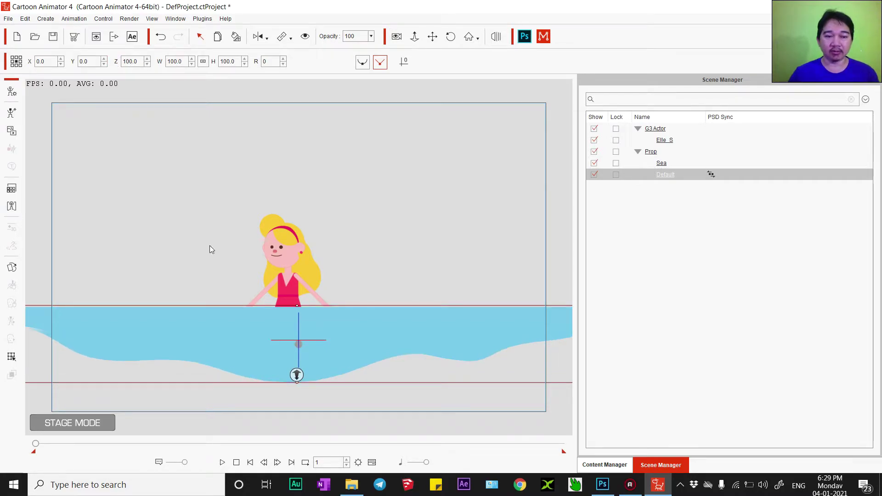
left_click_drag(306, 335, 305, 331)
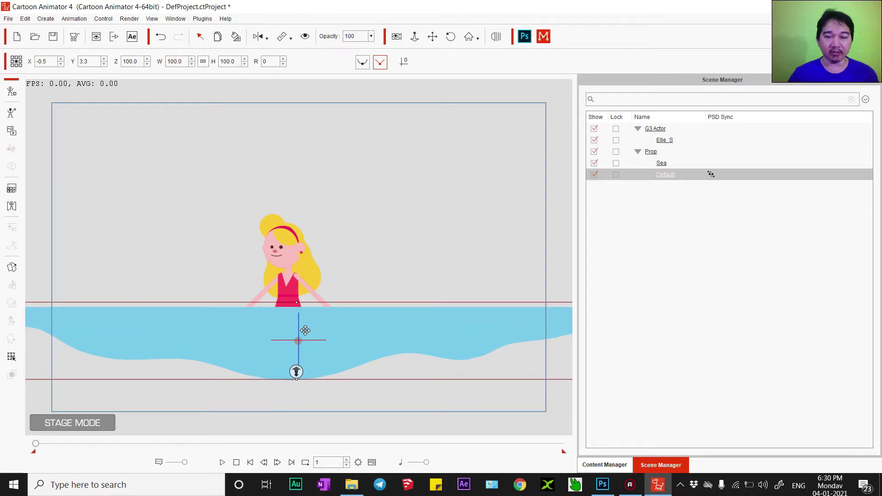
Shrink Elle_S to about 61%, set her depth to 0, and place her in the water.
left_click(289, 278)
left_click_drag(337, 195, 318, 264)
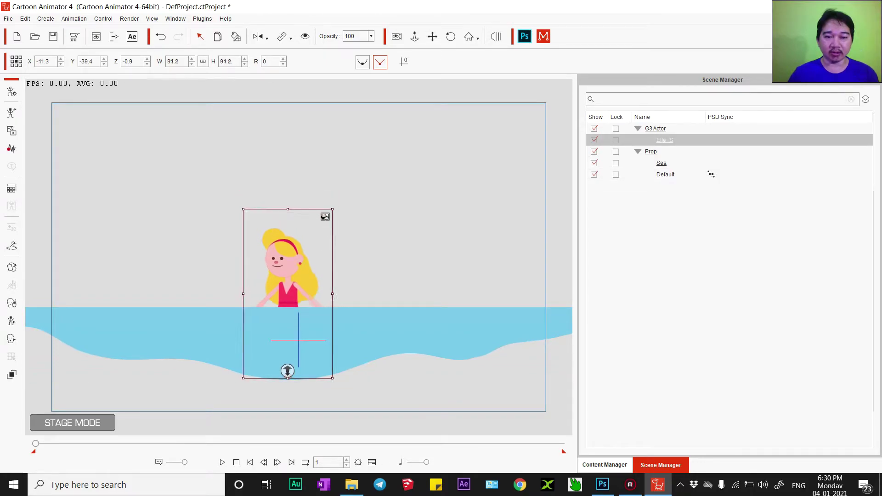
double_click(129, 61)
type("0")
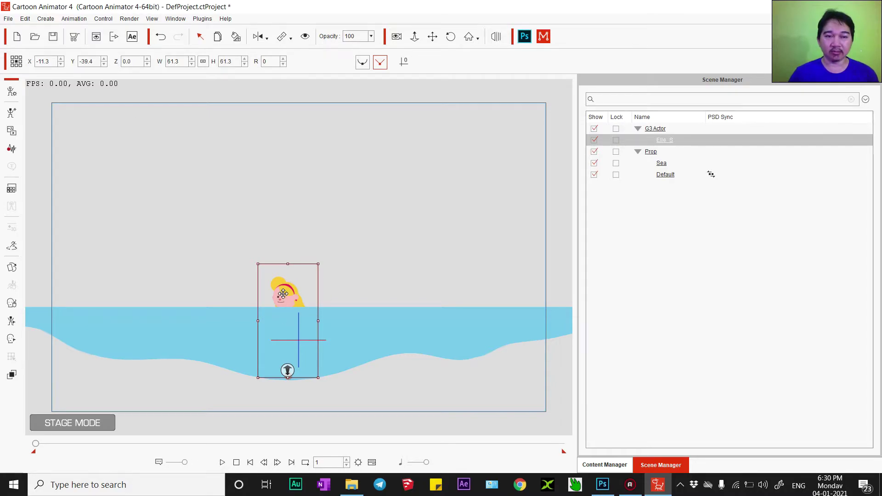
left_click_drag(283, 294, 287, 253)
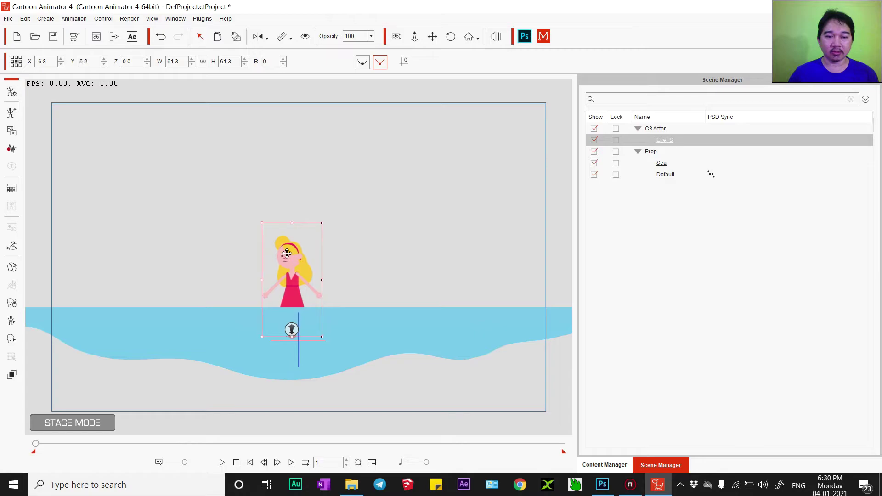
left_click_drag(292, 329, 291, 342)
left_click_drag(294, 298, 294, 319)
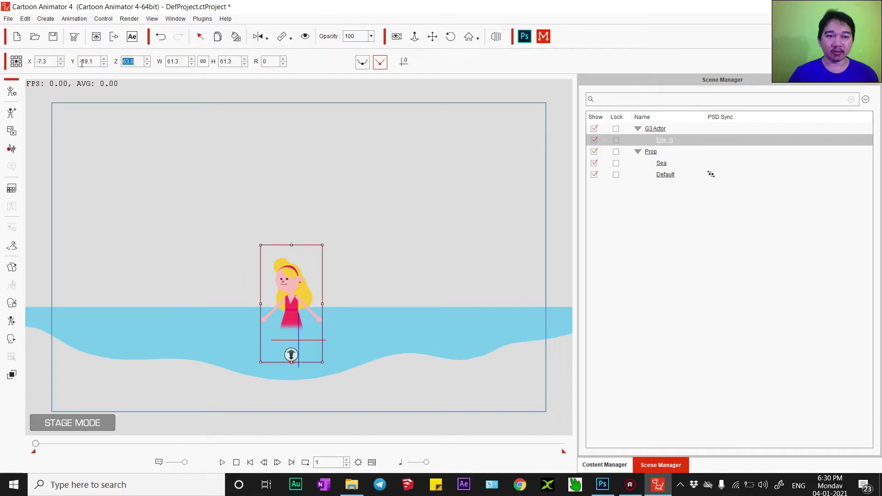
key("Return")
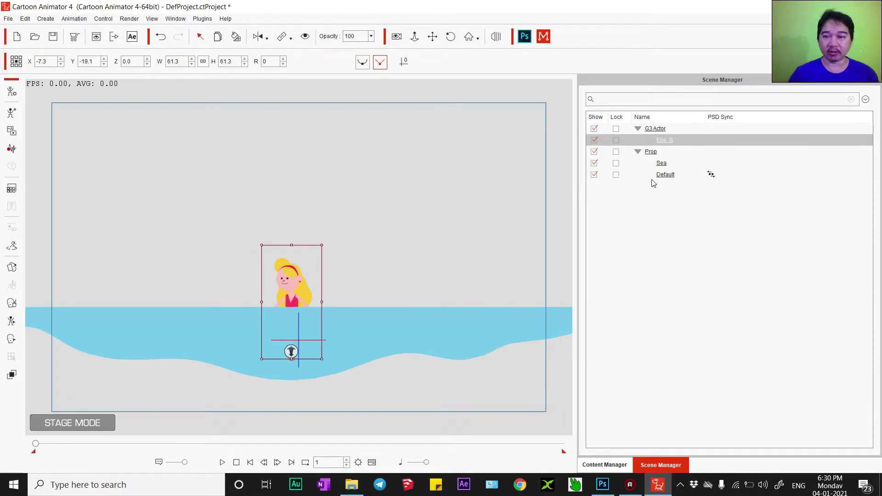
Put the Sea behind her at depth -1 and move Elle_S left to X -4.3, Y -2.5.
left_click(661, 164)
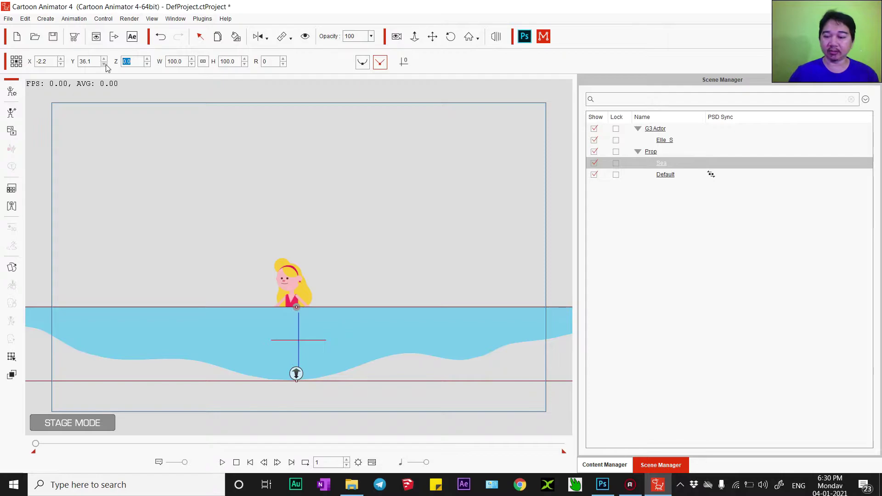
type("-1")
key("Return")
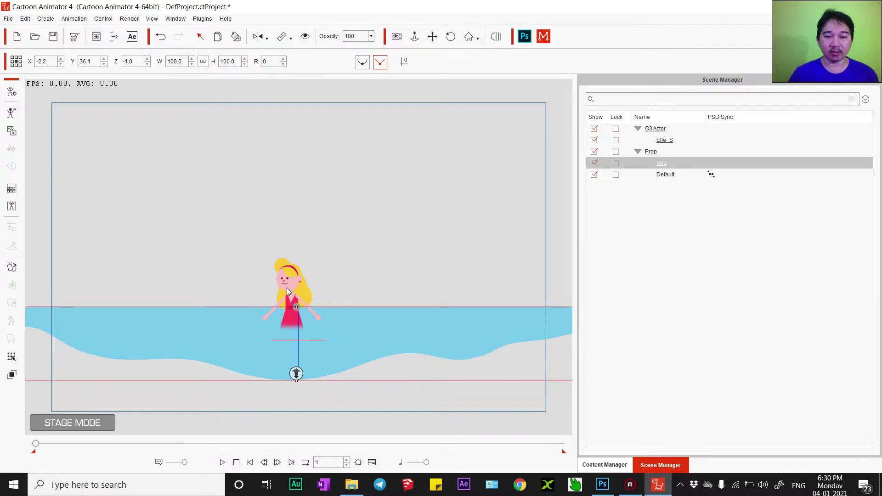
left_click(286, 288)
mouse_move(291, 309)
left_mouse_down()
mouse_move(305, 299)
mouse_move(394, 299)
mouse_move(198, 300)
mouse_move(446, 282)
mouse_move(468, 258)
mouse_move(281, 256)
mouse_move(117, 278)
mouse_move(364, 278)
mouse_move(229, 274)
mouse_move(180, 244)
mouse_move(474, 271)
mouse_move(150, 284)
mouse_move(319, 262)
mouse_move(166, 273)
mouse_move(174, 266)
left_mouse_up()
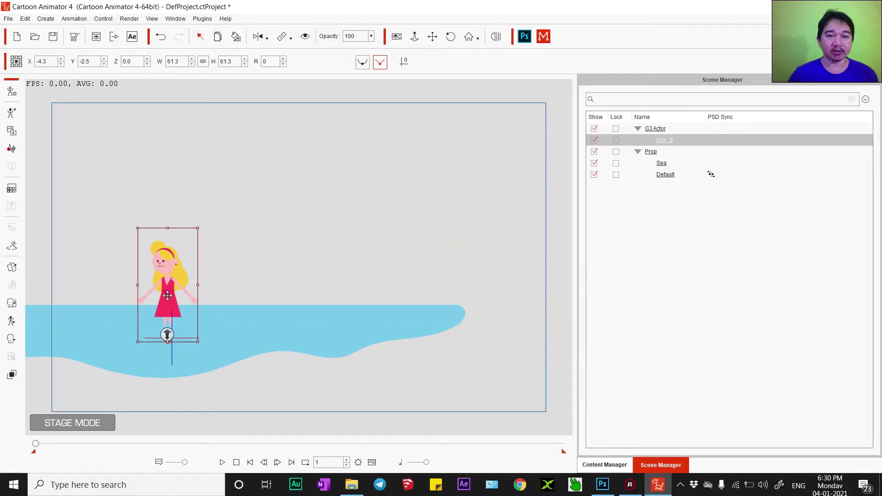
left_click(124, 265)
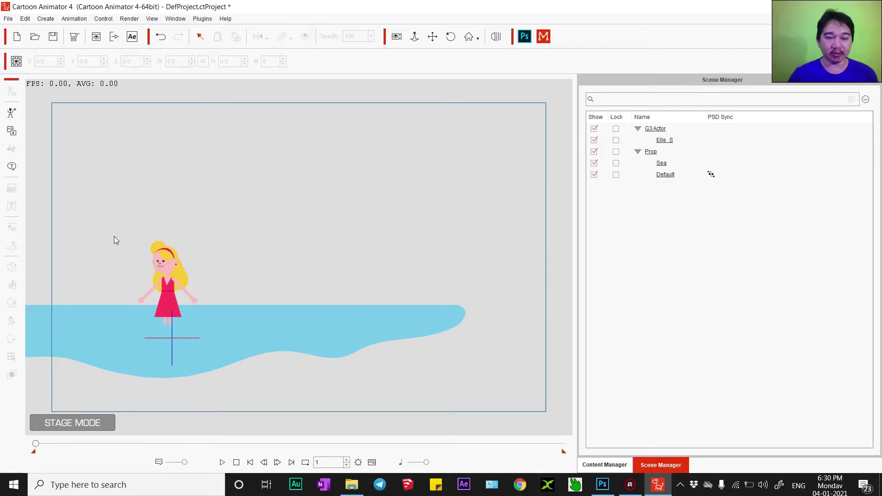
Snip the girl standing in the water with Win+Shift+S and start a new Photoshop project.
key("super+shift+s")
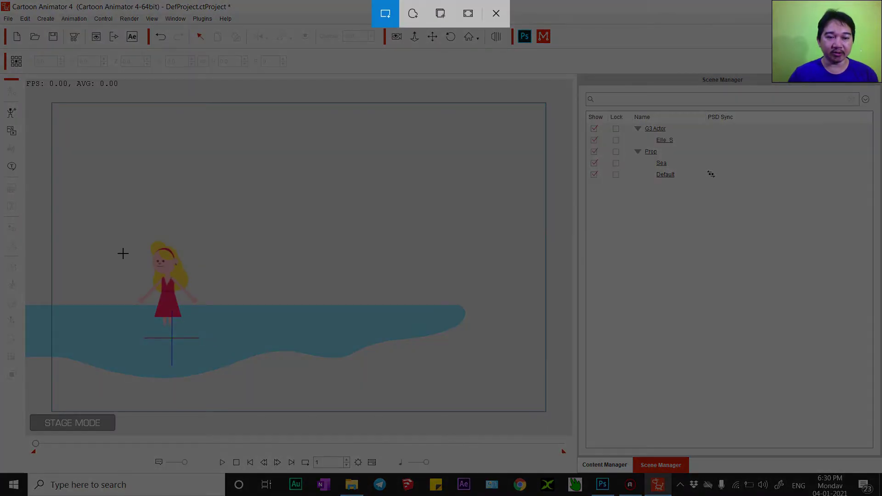
left_click_drag(116, 238, 222, 349)
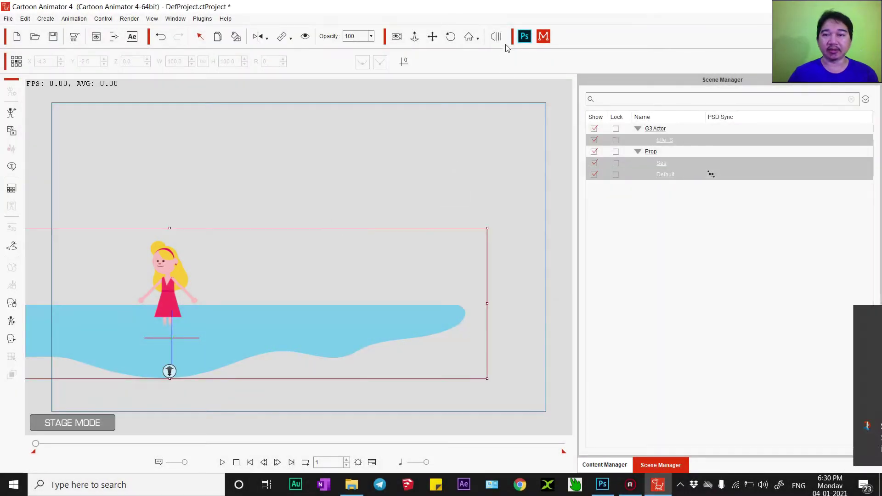
left_click(524, 40)
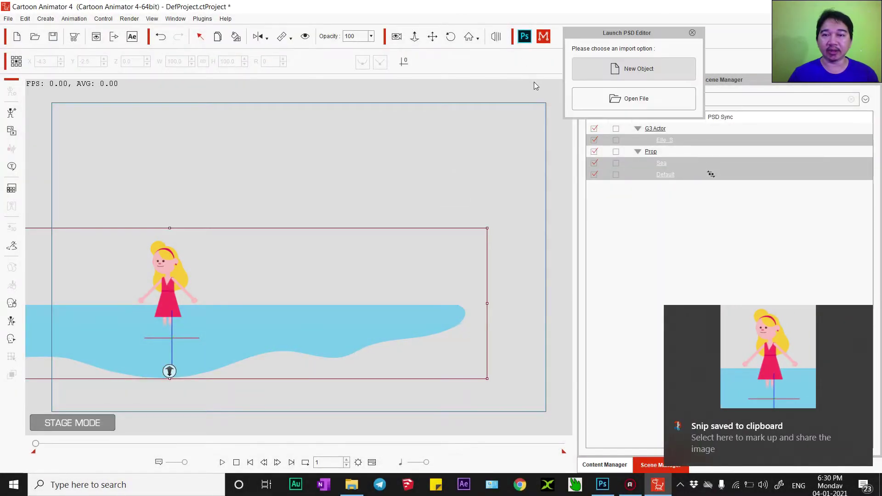
left_click(638, 69)
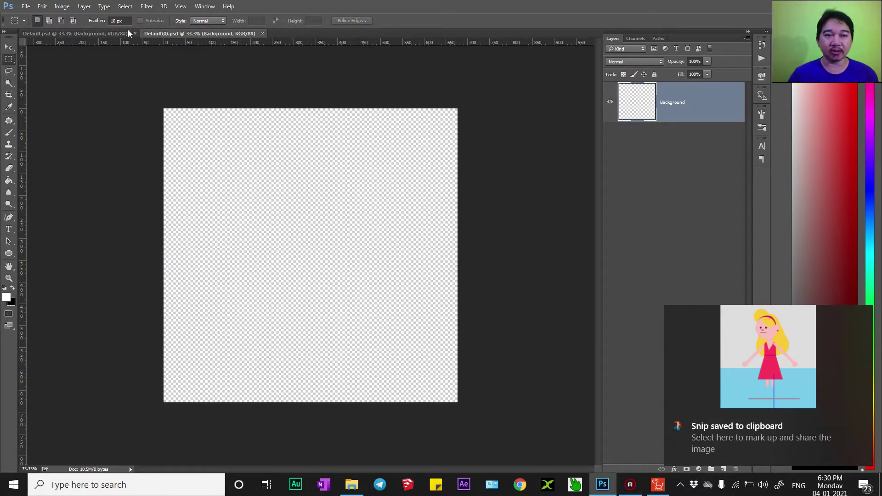
Close the extra Default.psd, paste the girl's snapshot, and enlarge it to fill most of the canvas.
left_click(135, 33)
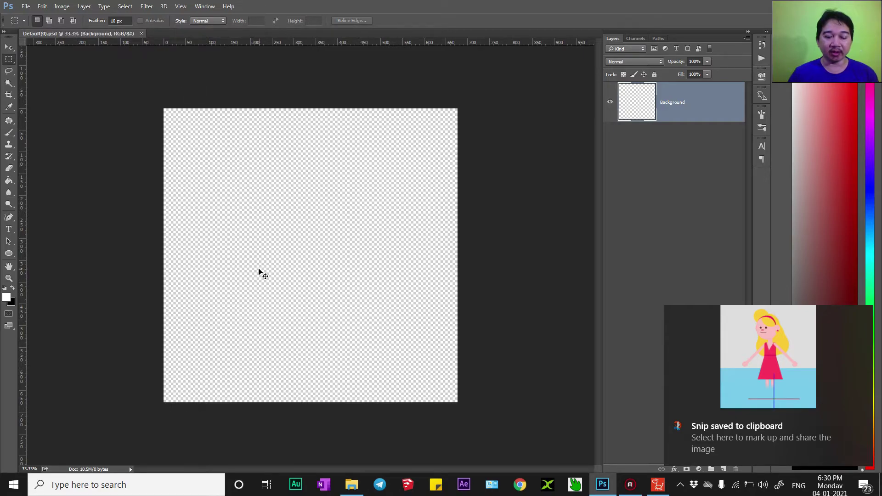
key("ctrl+v")
key("ctrl+t")
left_click_drag(327, 237, 442, 186)
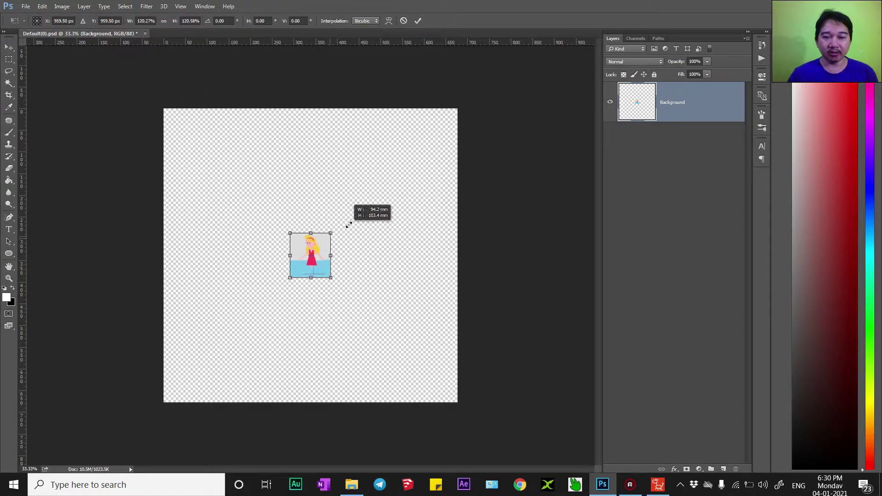
key("Return")
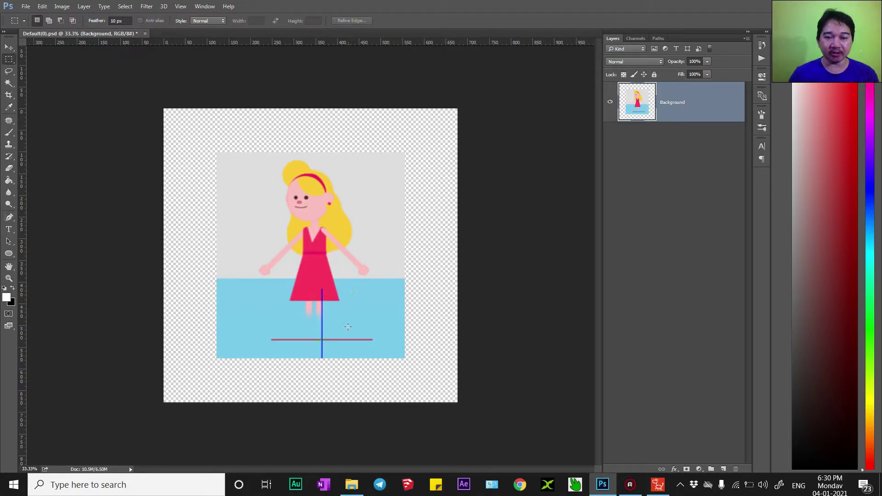
Shift the snapshot to the left edge, set a 700 brush, and add an empty Layer 1.
key("v")
left_click_drag(337, 319, 272, 317)
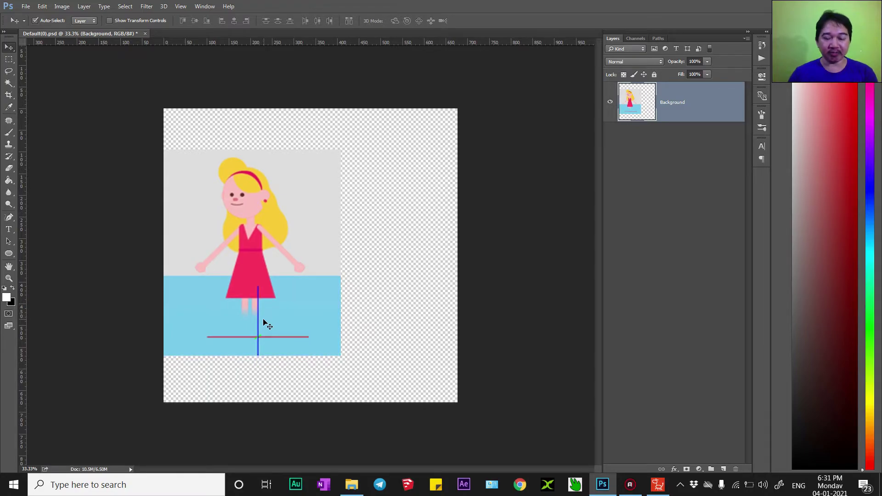
key("b")
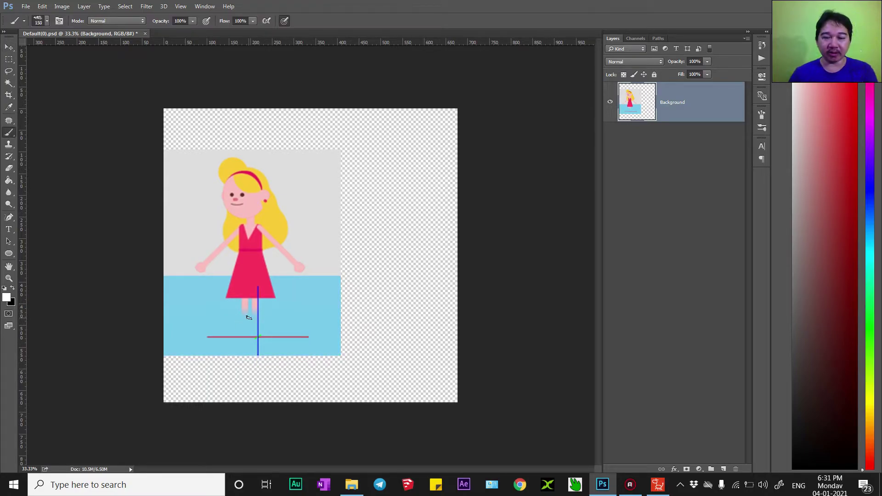
key("bracketright")
key("bracketright")
key("bracketright")
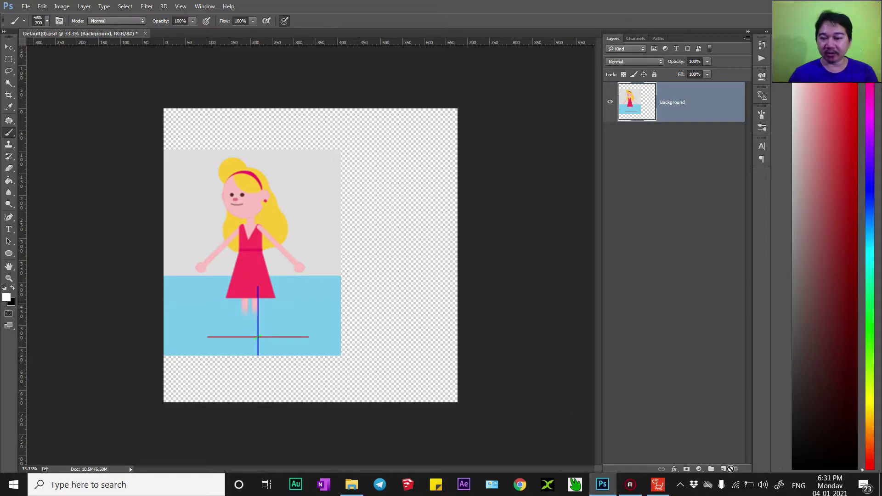
left_click(723, 468)
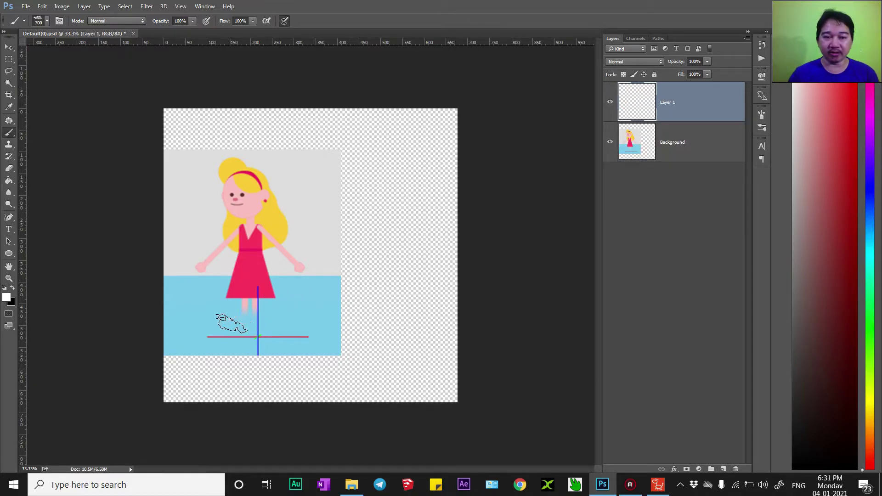
Undo the white test splashes and sample the sea's blue as the foreground colour.
left_click_drag(231, 324, 313, 321)
key("ctrl+z")
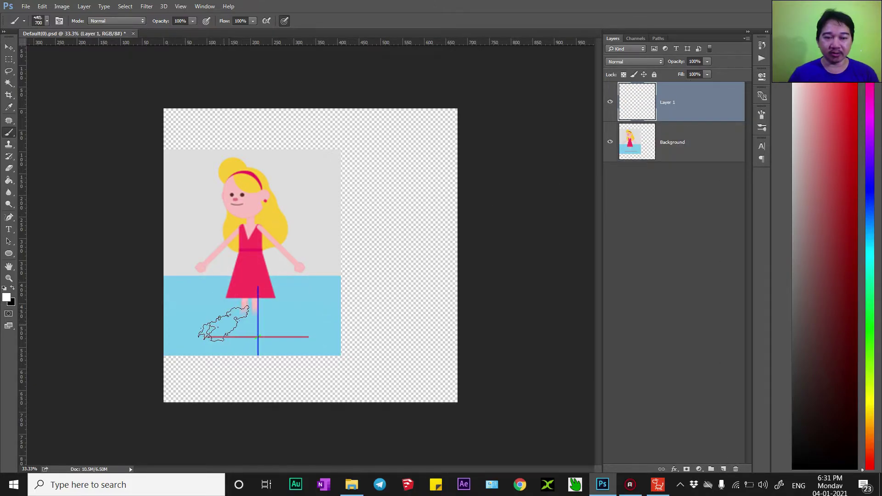
left_click_drag(224, 324, 248, 317)
key("ctrl+z")
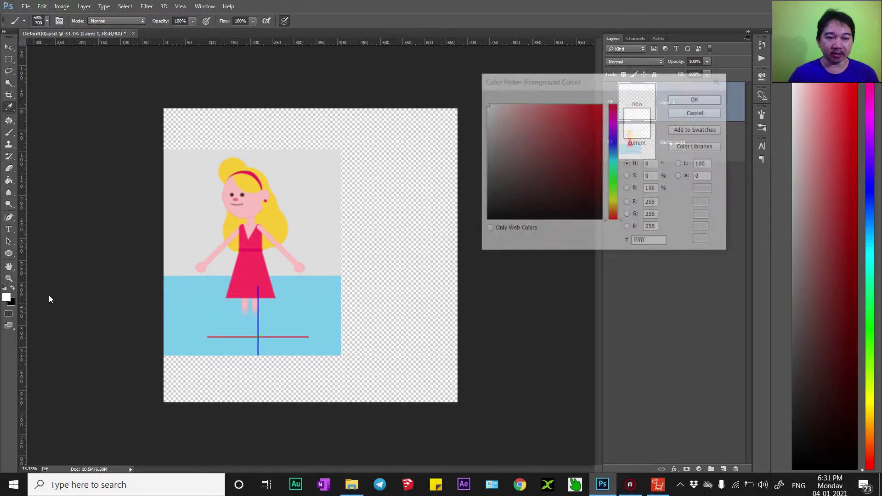
left_click(6, 297)
left_click(186, 294)
left_click(696, 99)
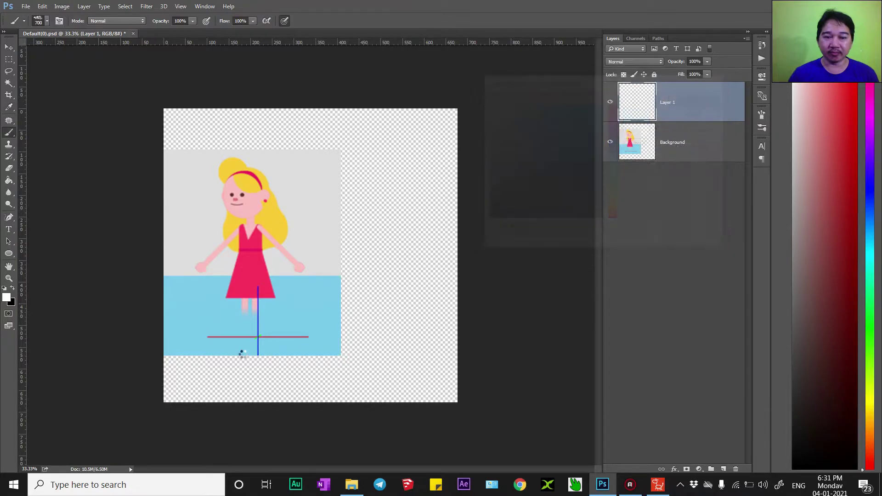
left_click(250, 321)
key("ctrl+z")
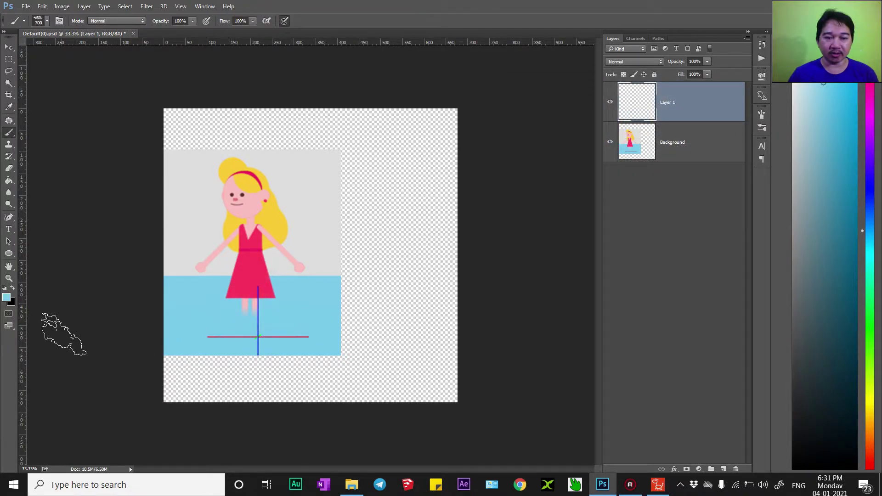
Lighten the foreground to pale blue c7efff, shrink the brush to 400, and undo a test stamp.
left_click(6, 298)
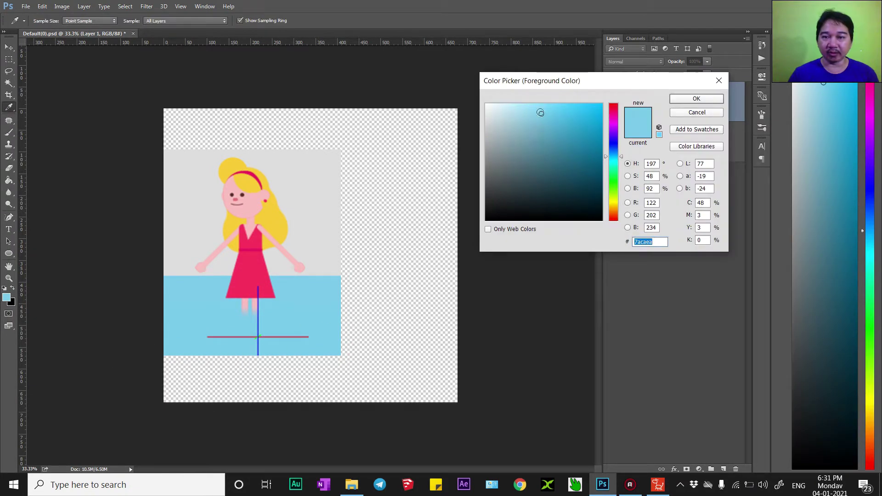
left_click_drag(541, 113, 511, 103)
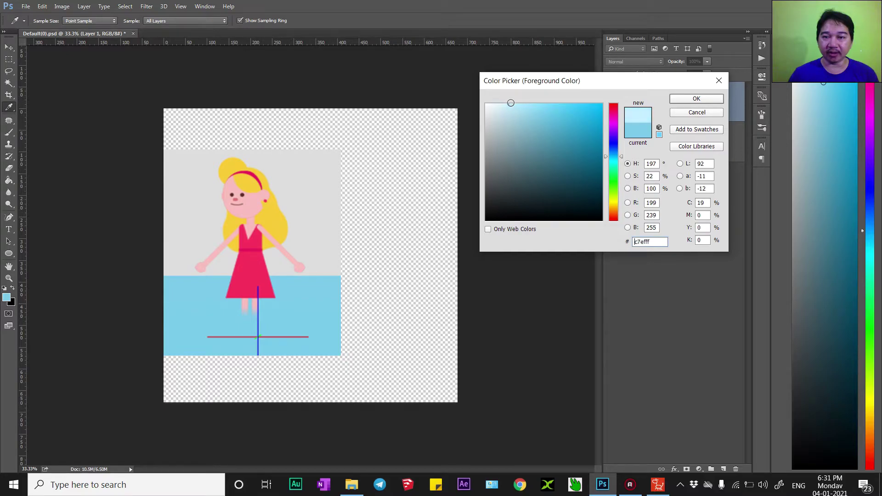
left_click(696, 99)
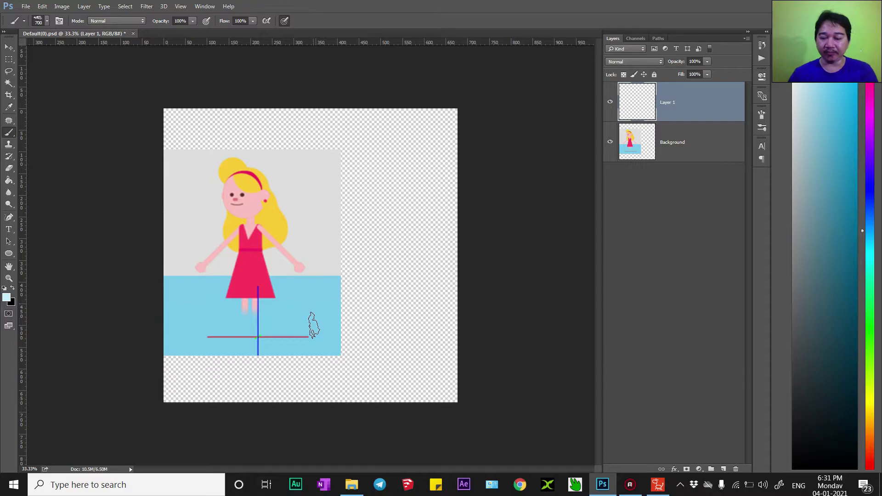
key("bracketleft")
key("bracketleft")
key("bracketleft")
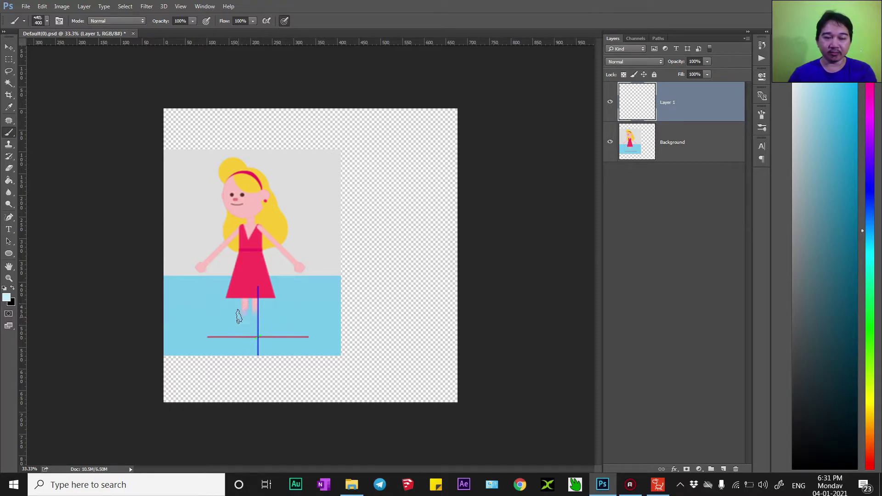
left_click(265, 311)
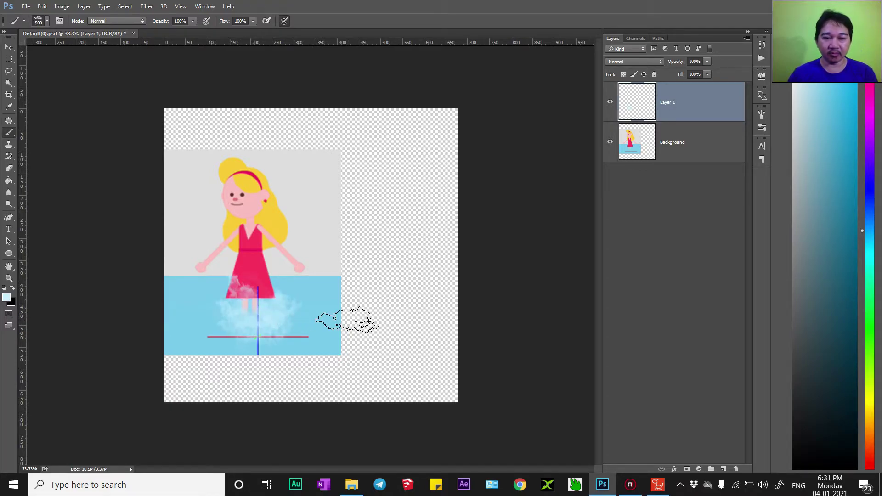
key("ctrl+z")
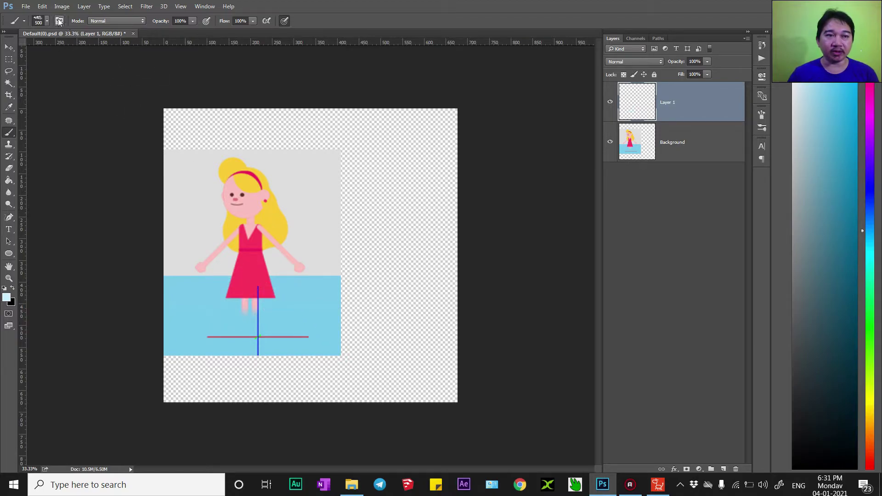
left_click(59, 21)
Give the cloud brush 71% scatter and Color Dynamics with 20% foreground/background jitter.
left_click(611, 150)
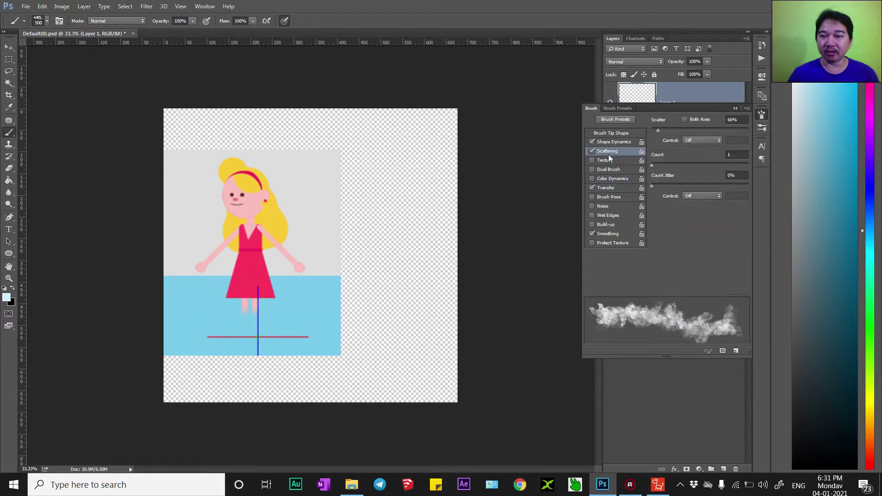
left_click_drag(658, 133, 658, 136)
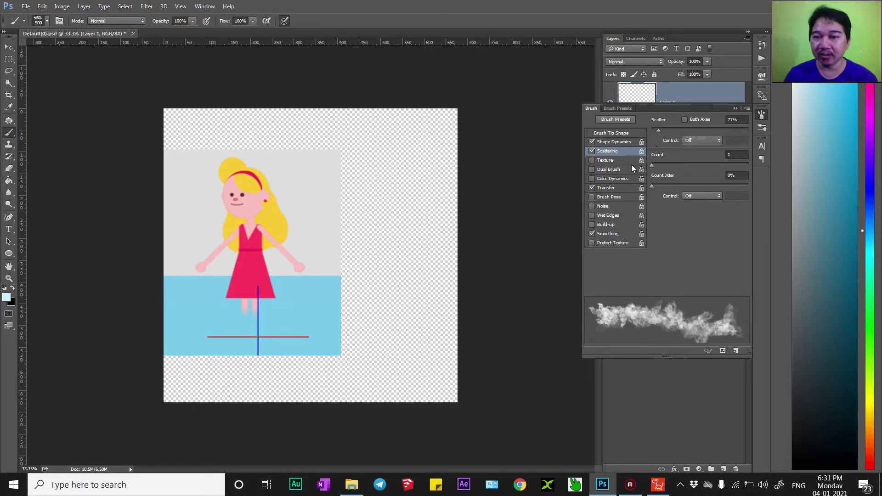
left_click(613, 179)
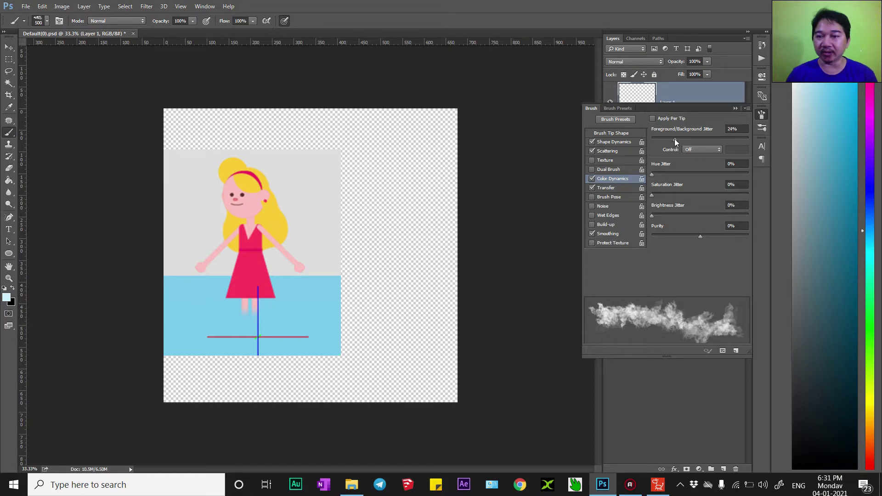
left_click_drag(675, 139, 671, 138)
left_click_drag(381, 207, 423, 180)
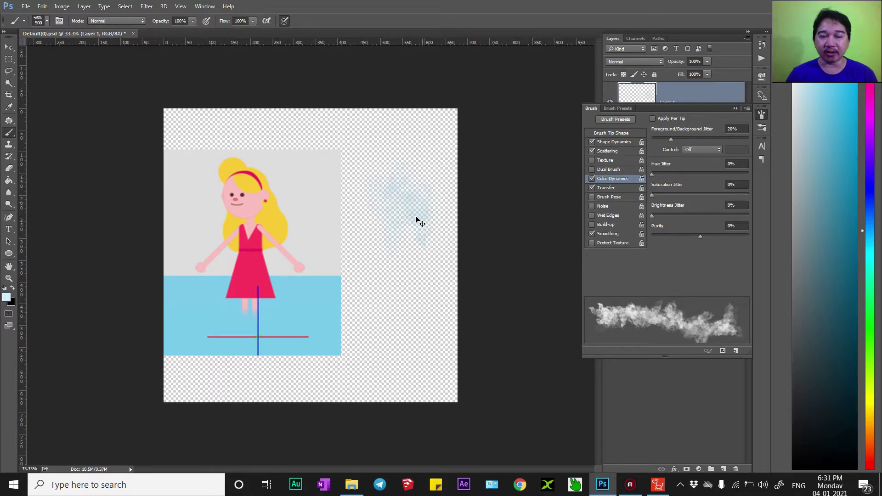
key("ctrl+z")
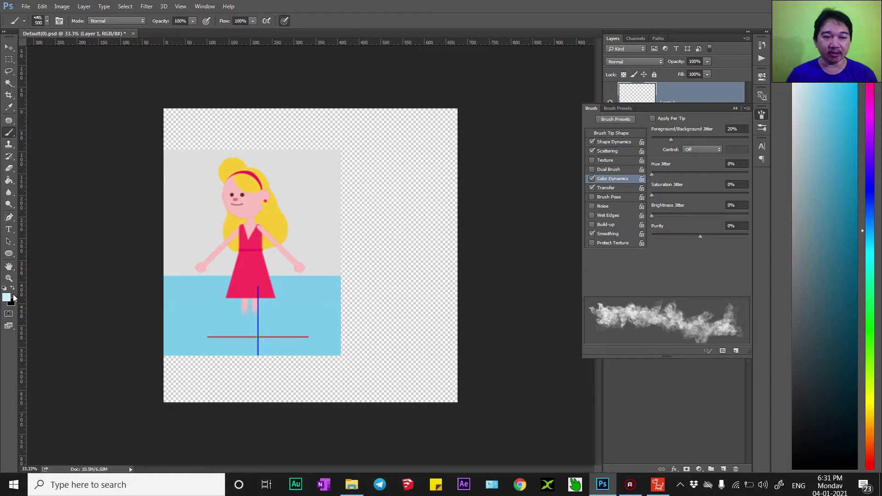
Set the foreground colour to white ffffff and try cloud strokes over the water, undoing each.
left_click(8, 298)
type("ffffff")
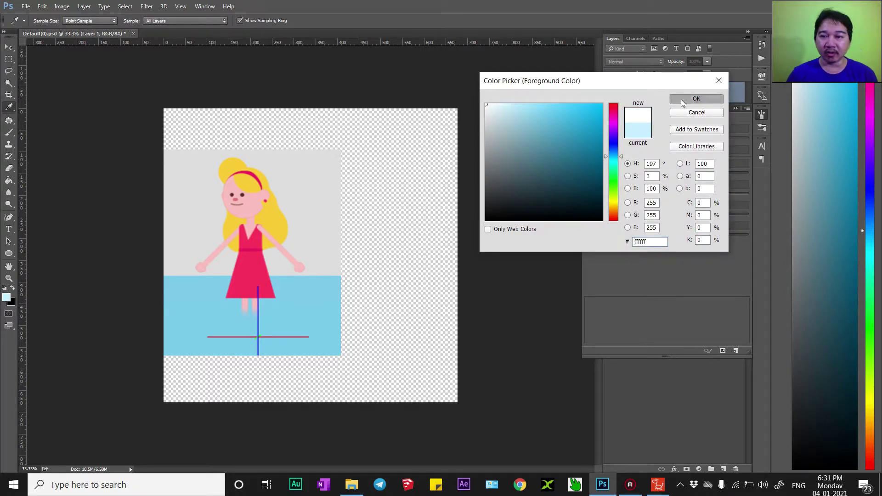
left_click(683, 99)
left_click_drag(294, 322, 334, 289)
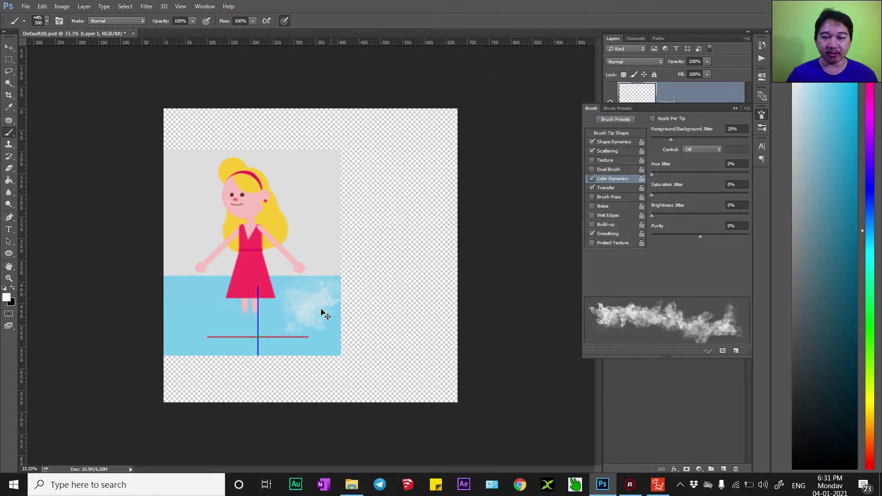
key("ctrl+z")
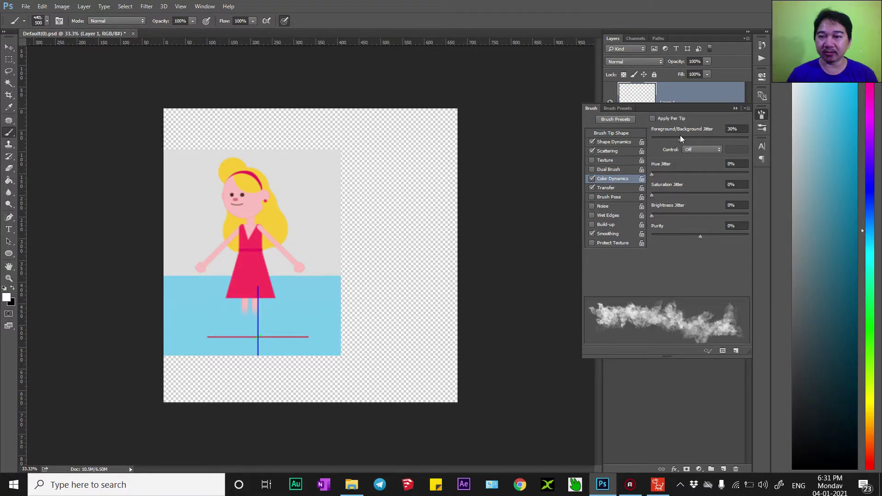
left_click_drag(313, 305, 334, 270)
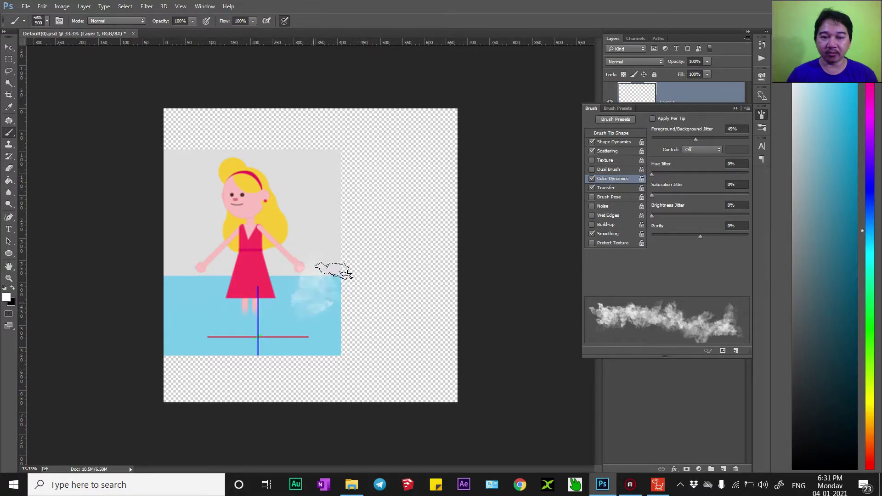
key("ctrl+z")
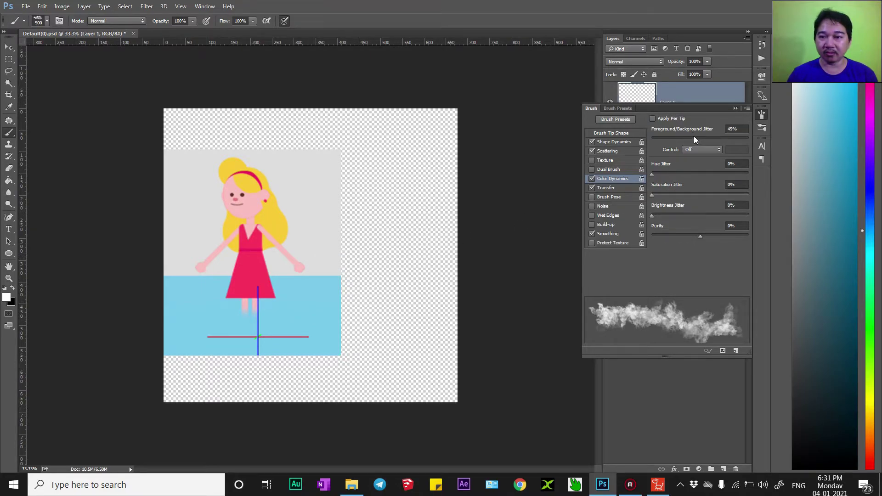
left_click_drag(319, 272, 362, 272)
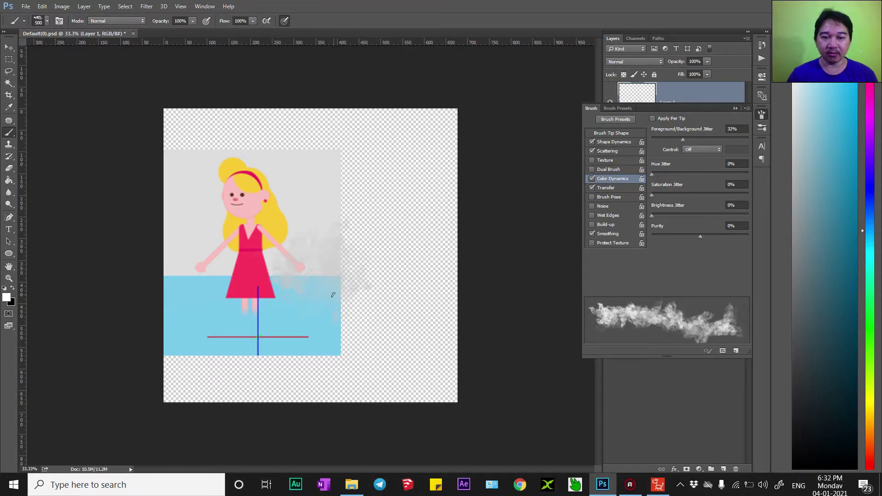
key("ctrl+z")
left_click_drag(309, 311, 331, 246)
key("ctrl+z")
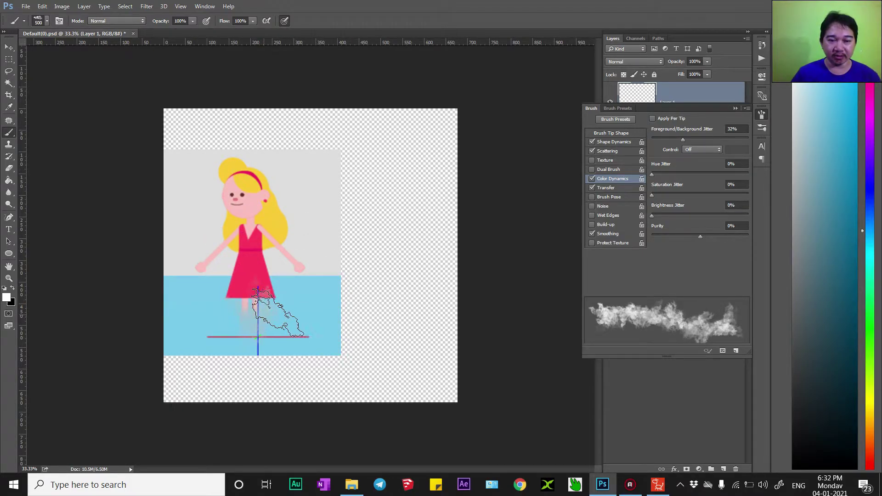
Make the brush tip smaller and lower foreground/background jitter from 32% to 22%, undoing test strokes.
key("bracketleft")
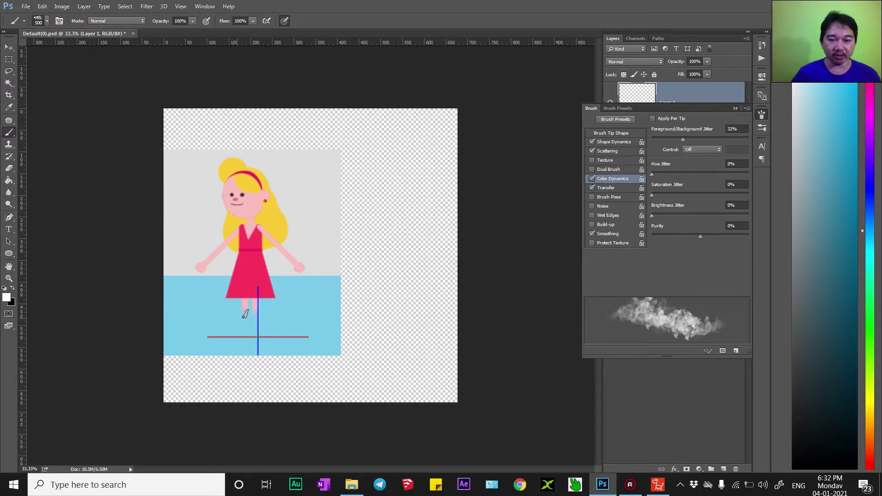
left_click_drag(245, 314, 290, 315)
key("ctrl+z")
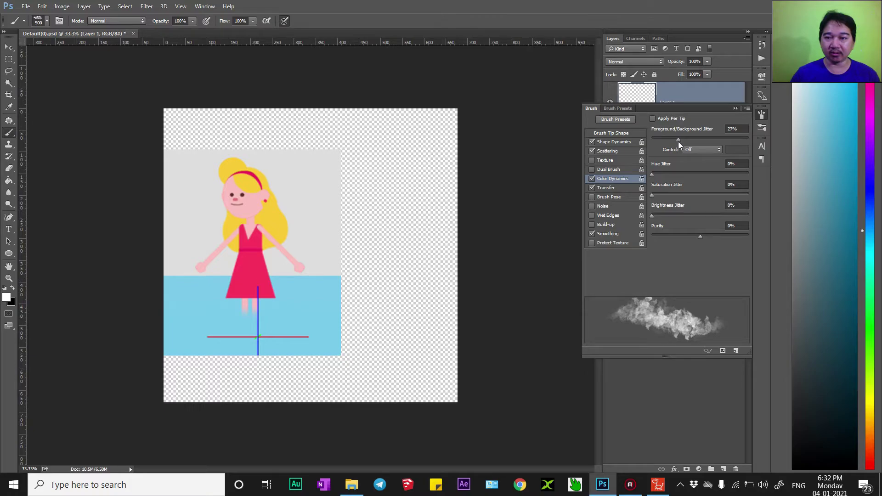
left_click_drag(683, 139, 674, 147)
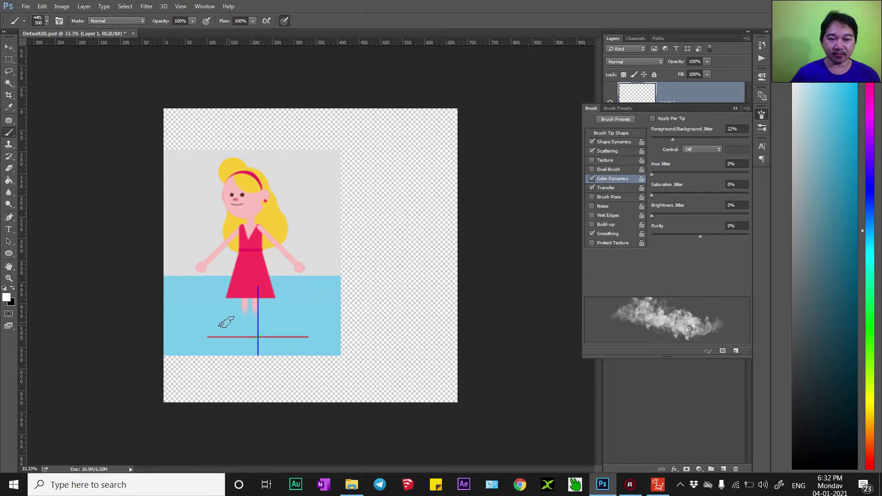
left_click_drag(226, 323, 304, 333)
key("ctrl+z")
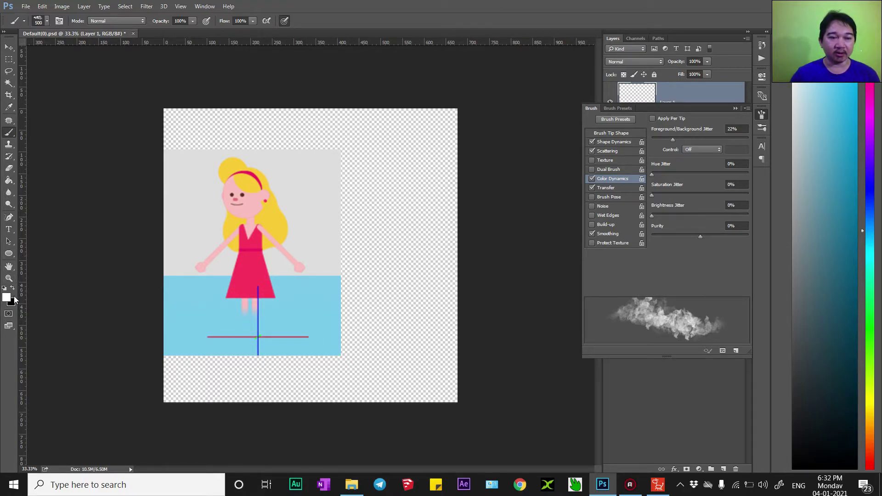
Try a saturated bright blue for splash clouds around the legs, then undo it.
left_click(7, 297)
left_click(611, 152)
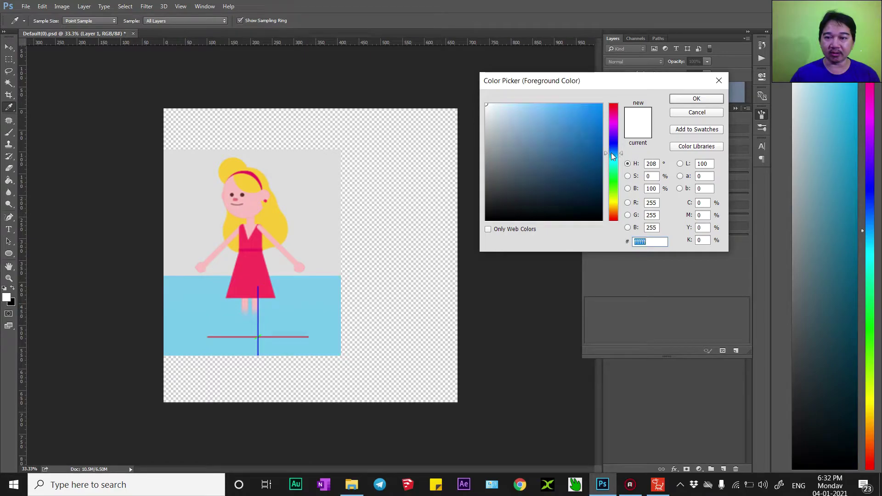
left_click(604, 98)
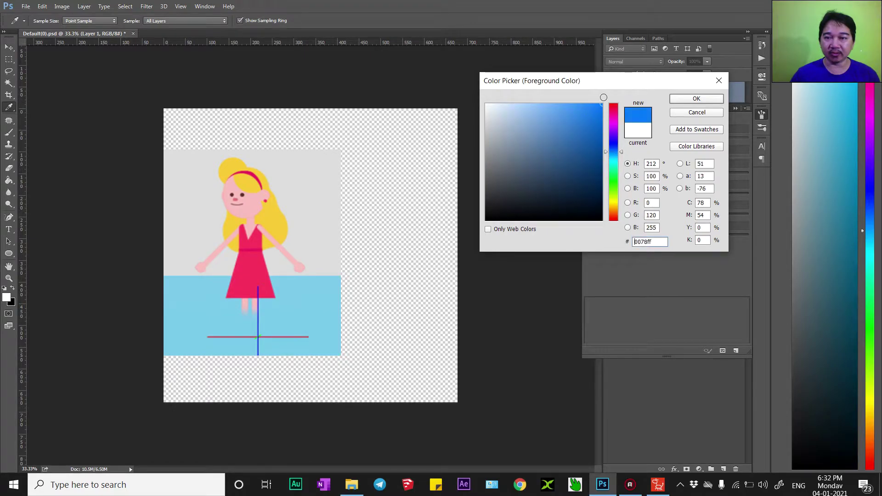
left_click(697, 98)
left_click_drag(230, 329, 284, 318)
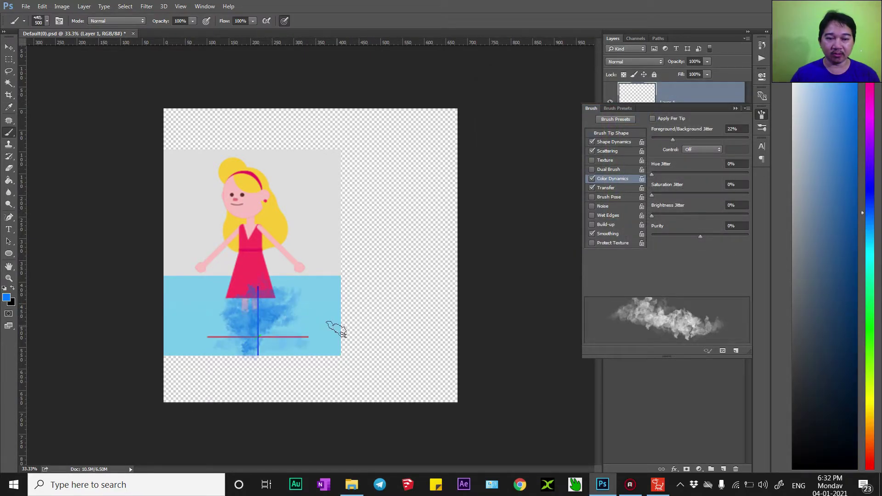
key("ctrl+z")
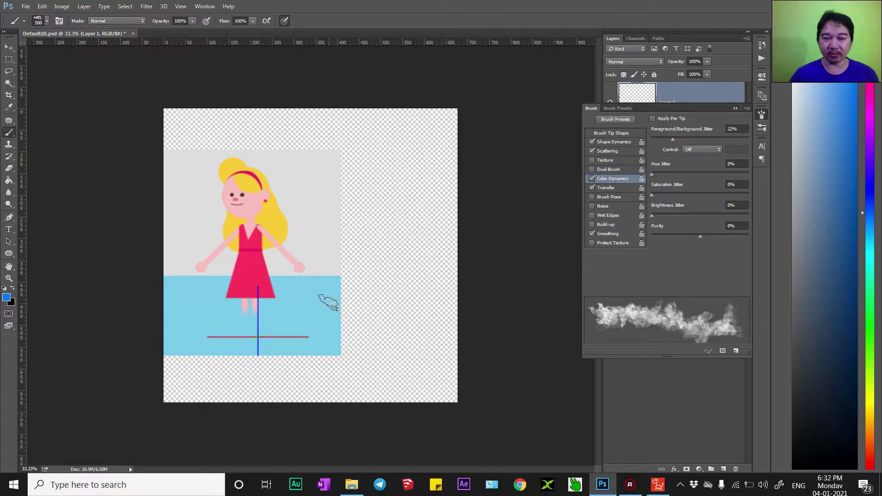
Sample the sea's light cyan, lighten it to 91d2ec, and undo a test cloud stroke.
left_click(321, 304, "alt")
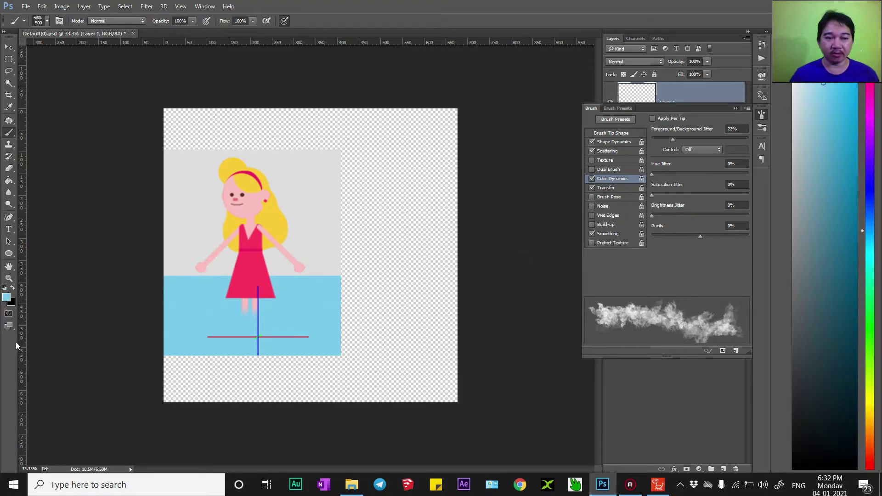
left_click(6, 298)
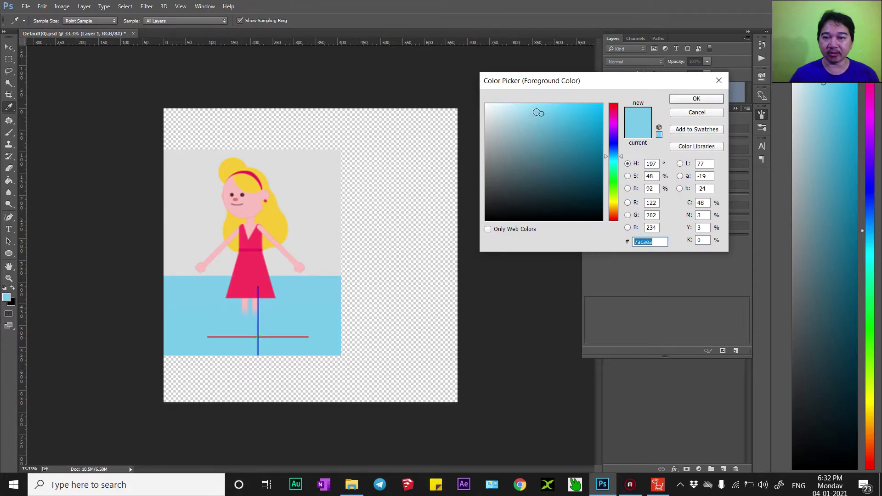
left_click(530, 112)
left_click(670, 102)
key("b")
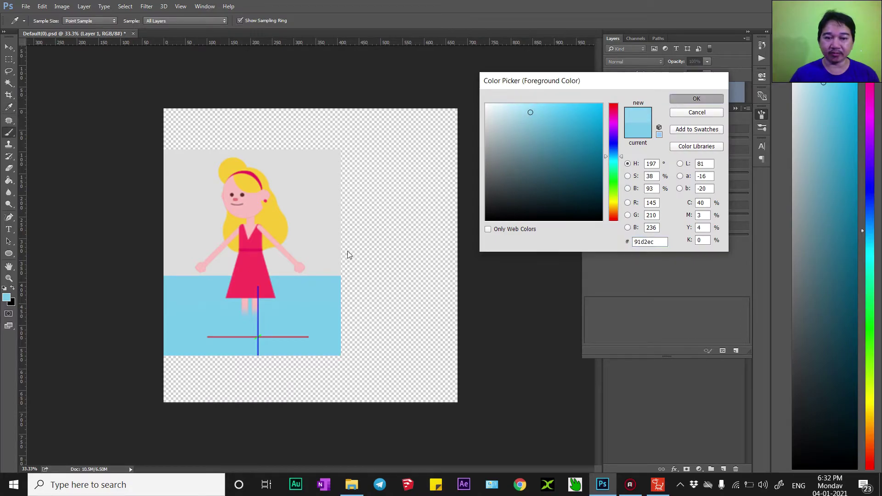
left_click_drag(232, 315, 255, 324)
key("ctrl+z")
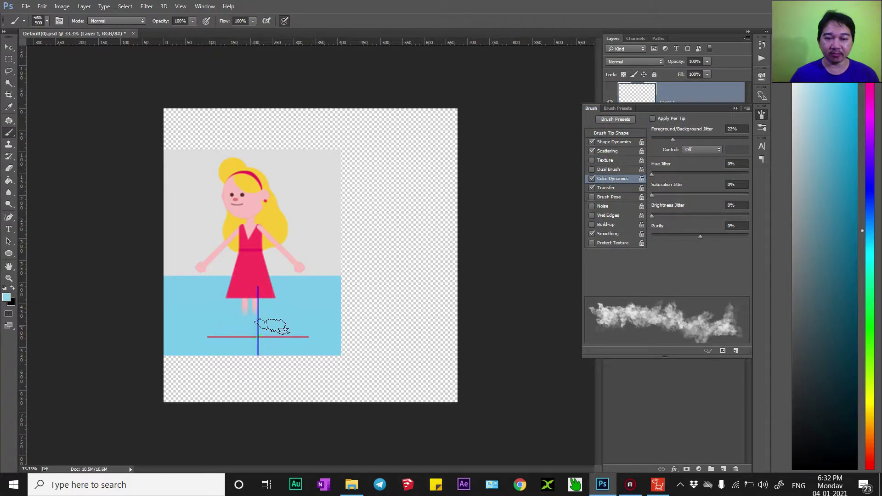
Paint a light blue cloud haze fading the legs with a 400 brush, removing a stray blob.
key("bracketleft")
key("bracketleft")
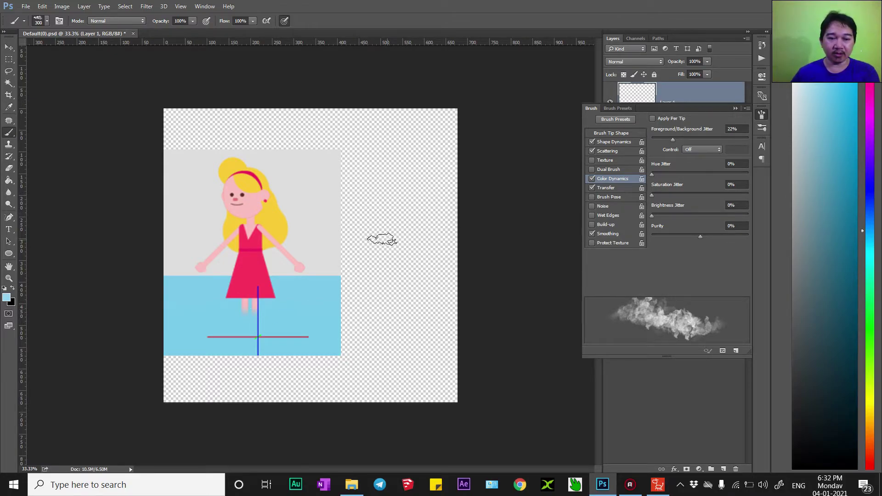
key("bracketright")
key("bracketright")
key("bracketright")
mouse_move(269, 315)
left_mouse_down()
mouse_move(289, 313)
mouse_move(246, 305)
mouse_move(354, 307)
left_mouse_up()
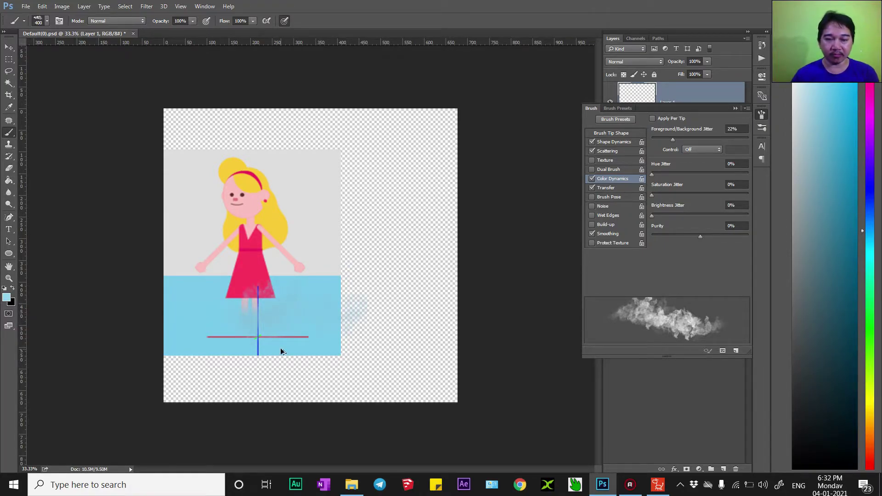
key("ctrl+alt+z")
key("ctrl+alt+z")
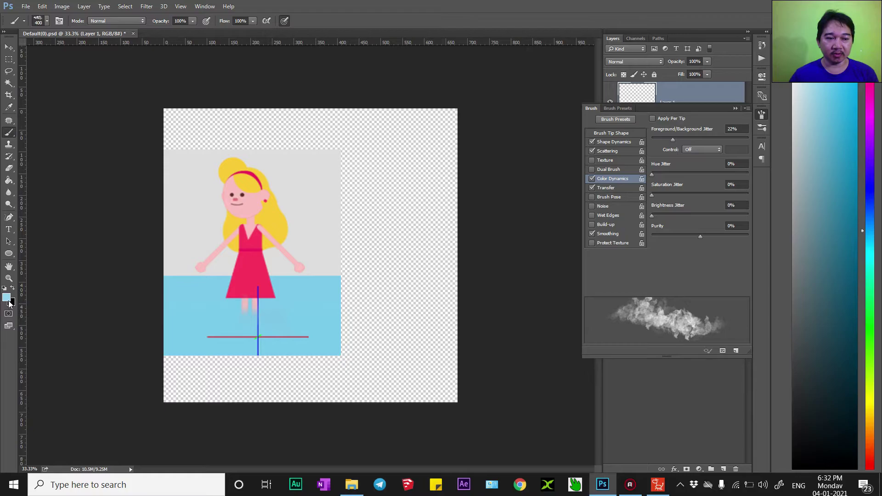
Switch the paint colour back to white, undo a white test splash, and close brush settings.
left_click(7, 298)
left_click_drag(529, 113, 481, 101)
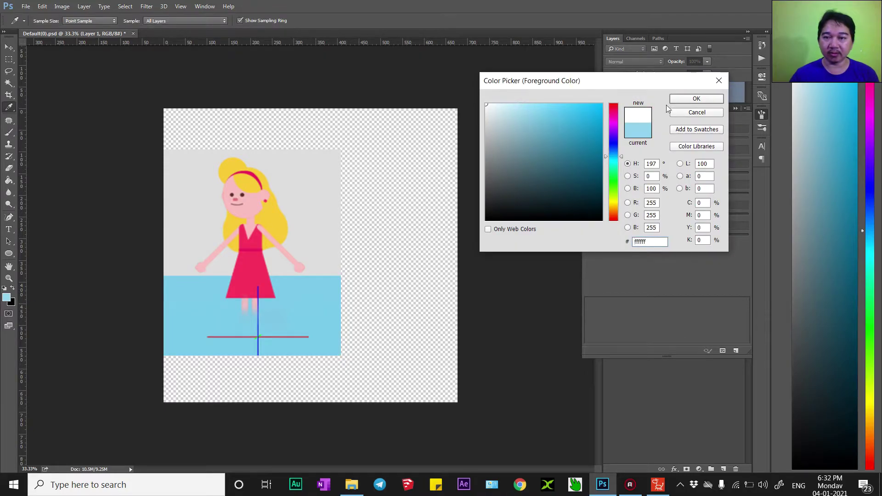
left_click(694, 98)
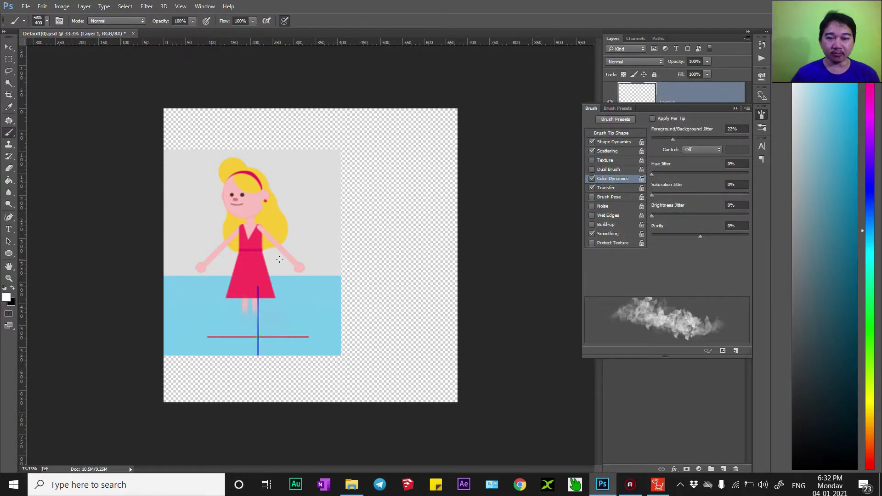
left_click_drag(228, 318, 275, 317)
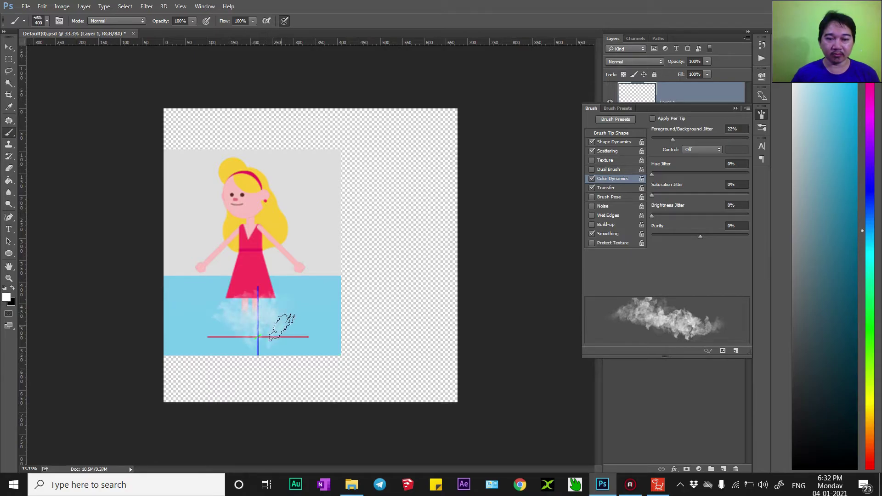
key("ctrl+z")
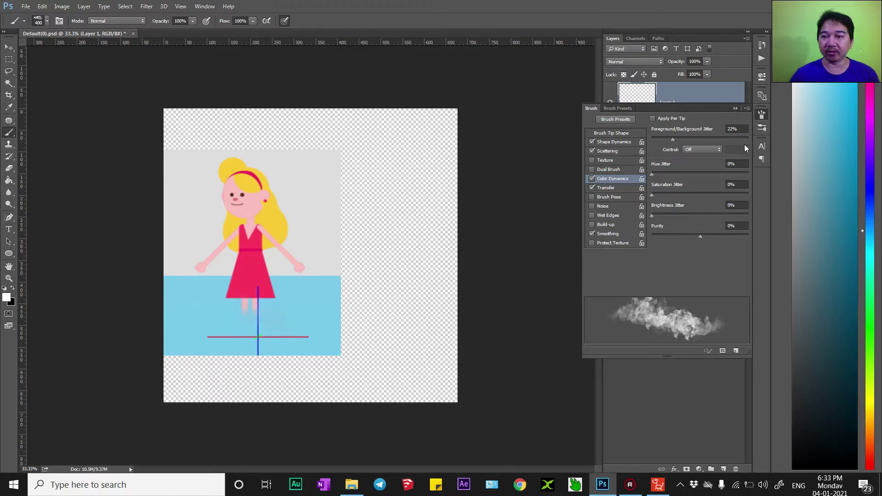
left_click(735, 109)
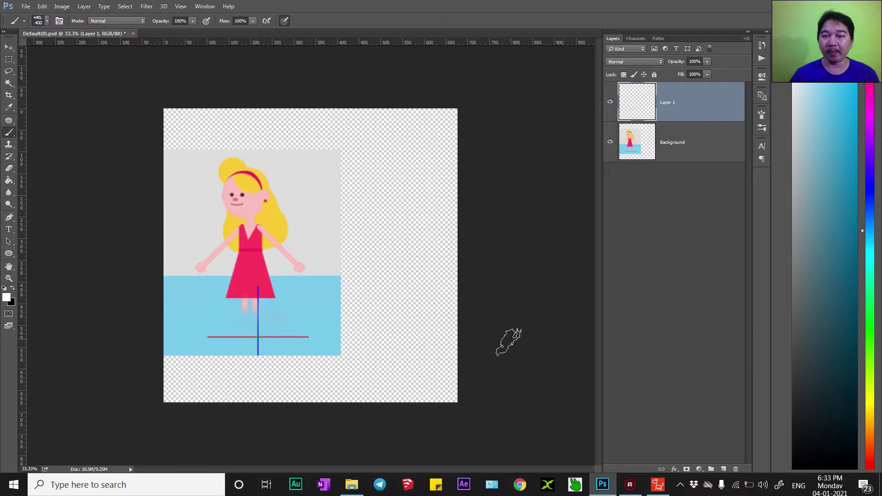
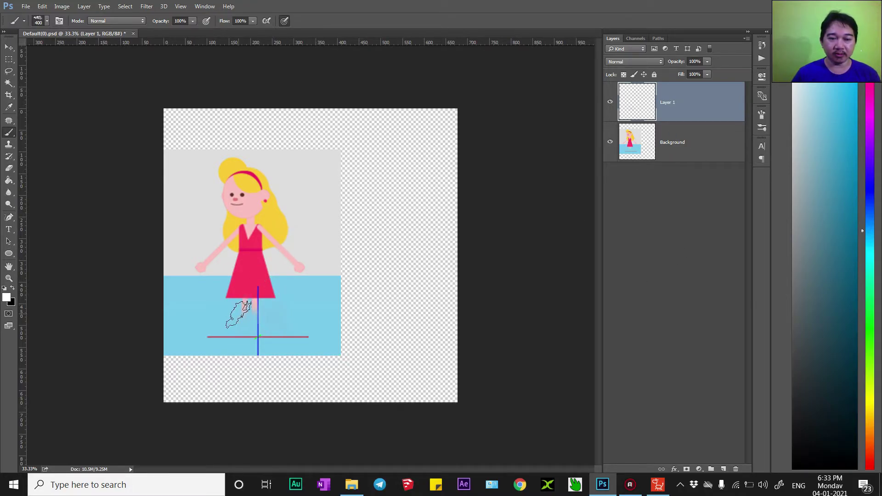
Paint a wide soft white splash across the girl's legs on Layer 1, brush size 250.
left_click_drag(227, 320, 298, 316)
key("ctrl+z")
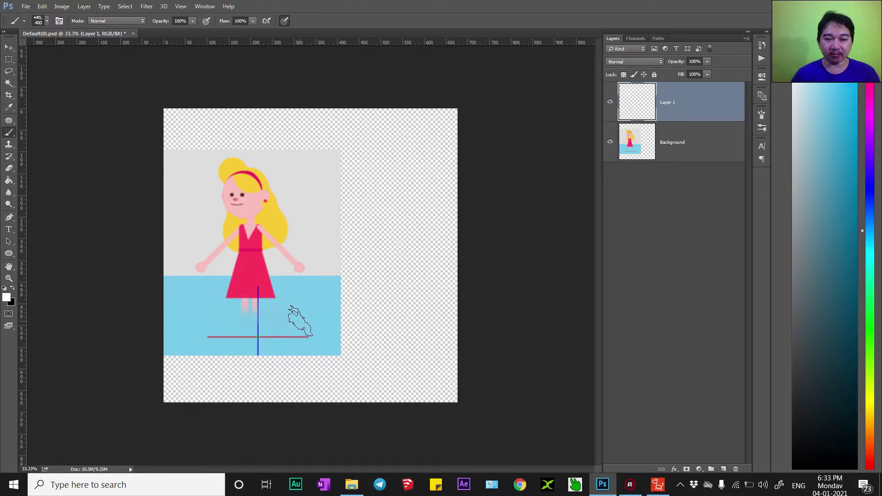
key("bracketleft")
key("bracketleft")
left_click_drag(239, 317, 300, 321)
key("ctrl+z")
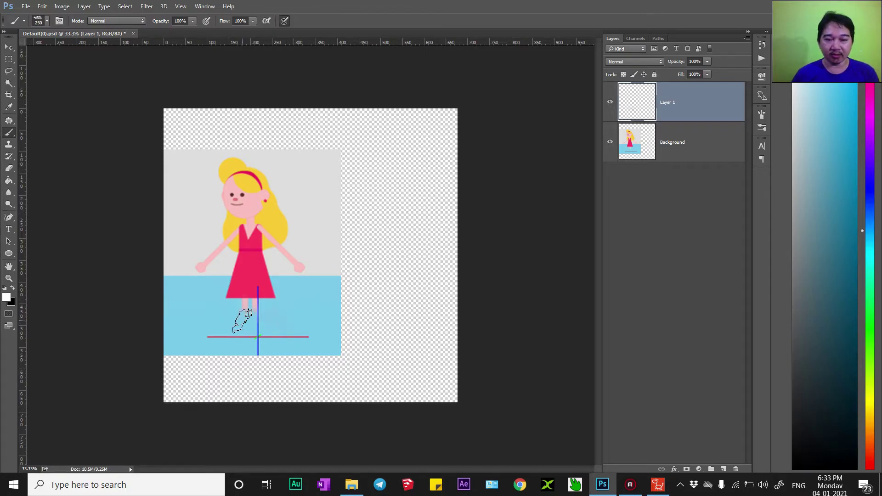
left_click_drag(225, 315, 317, 315)
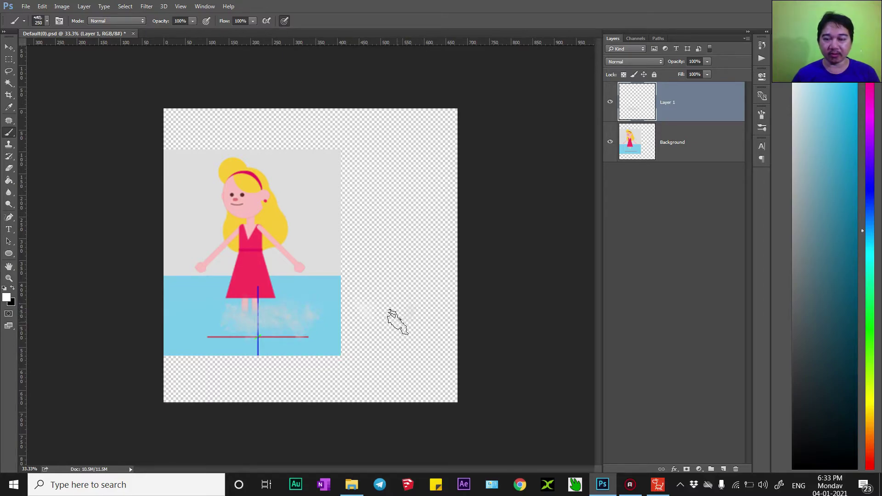
Add new layers and paint brighter, denser white splash on each, up to Layer 4.
left_click(724, 470)
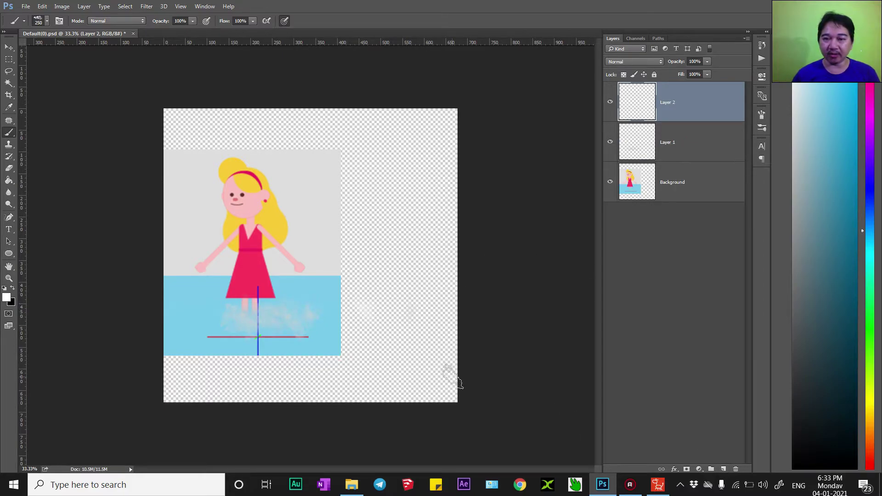
left_click_drag(260, 317, 305, 309)
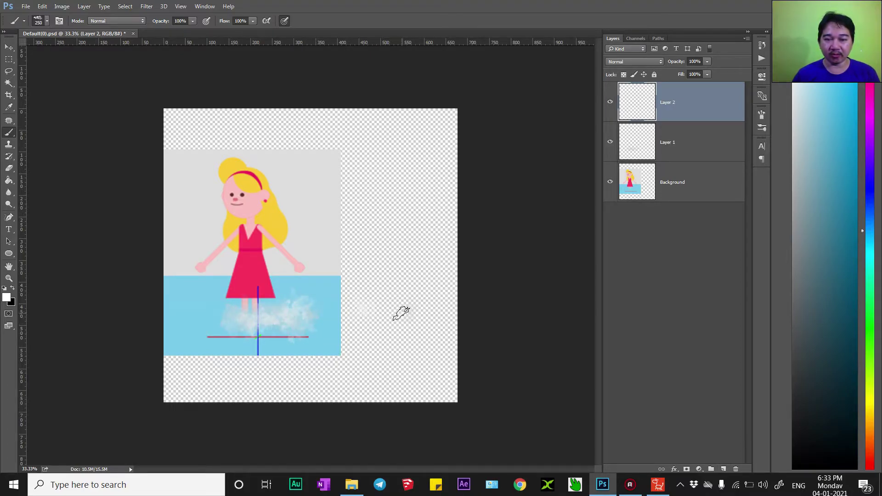
left_click_drag(452, 319, 436, 311)
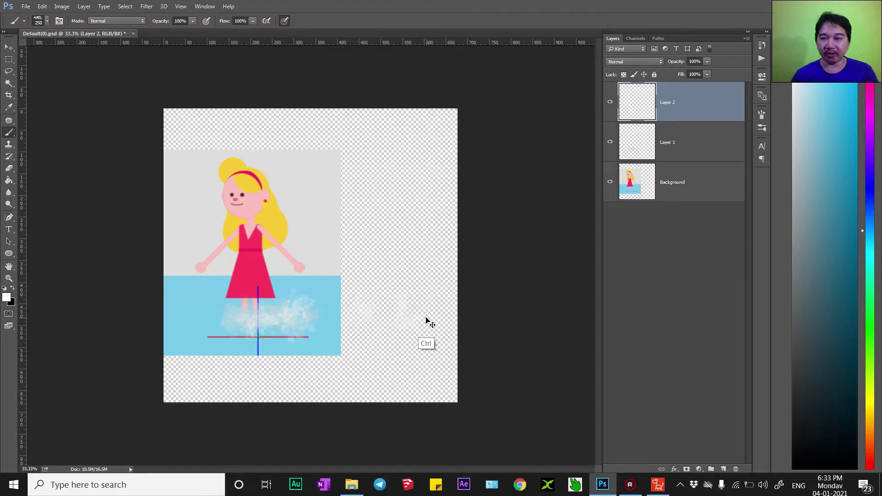
left_click(722, 469)
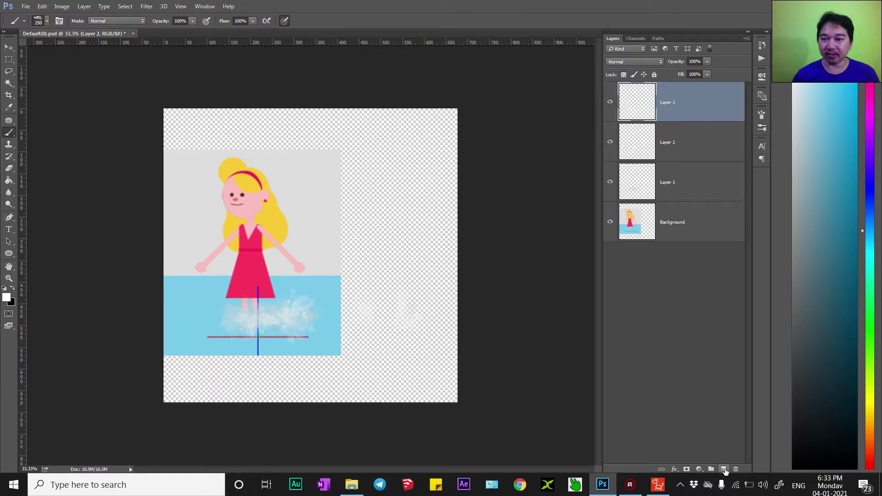
left_click_drag(225, 315, 299, 316)
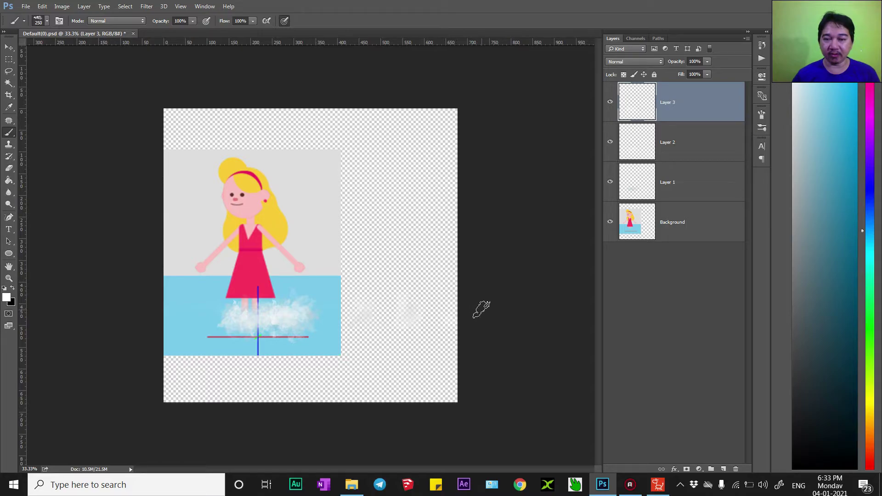
left_click(724, 467)
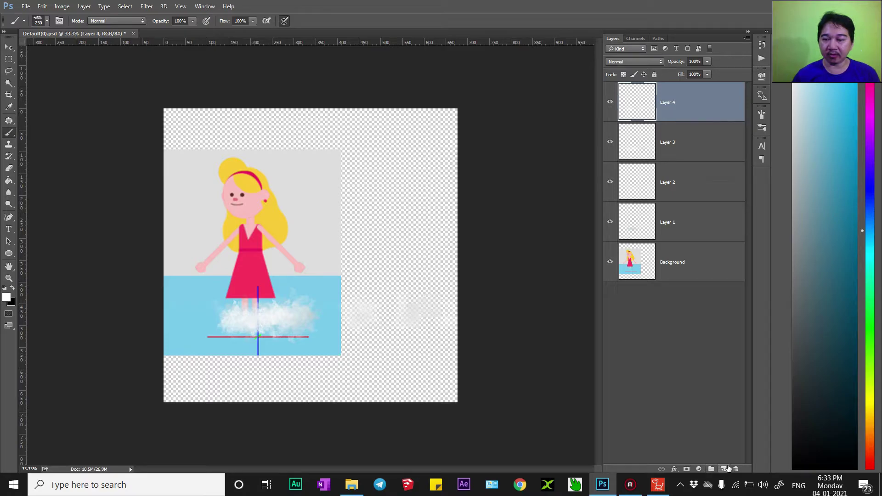
Add Layers 5 through 10, stamping a denser cloud right of the scene.
left_click(724, 469)
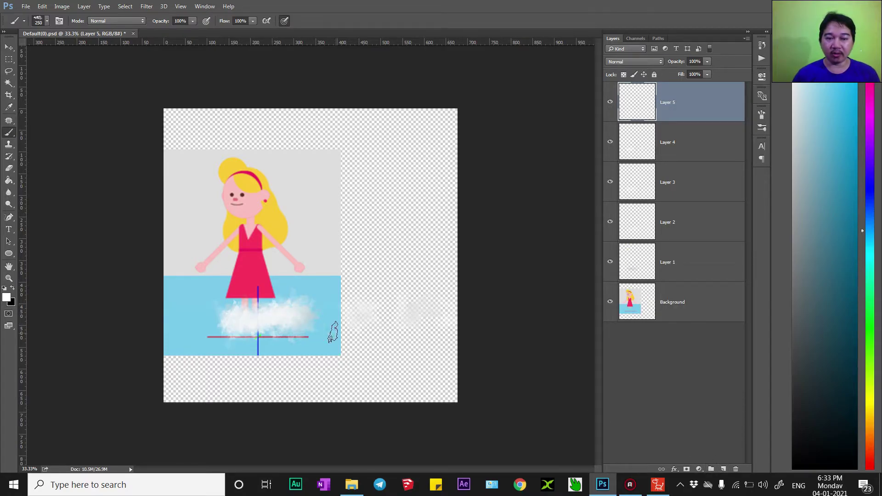
left_click(363, 316)
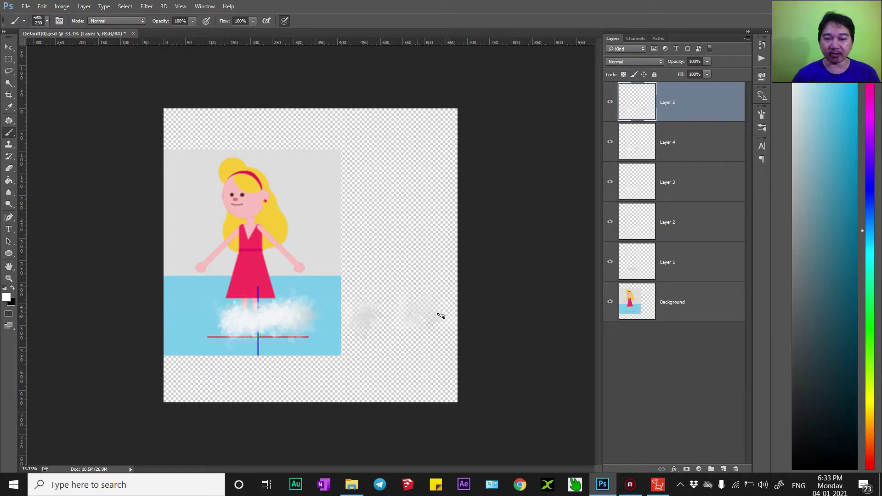
left_click(724, 469)
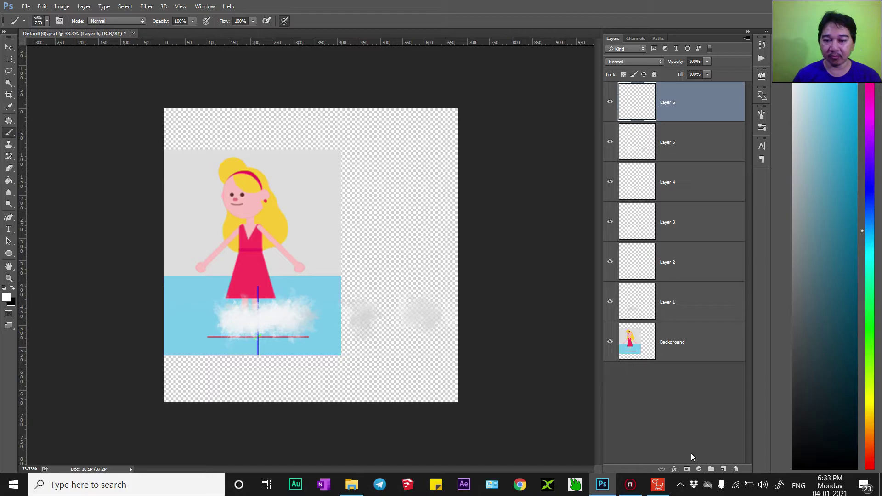
left_click(725, 469)
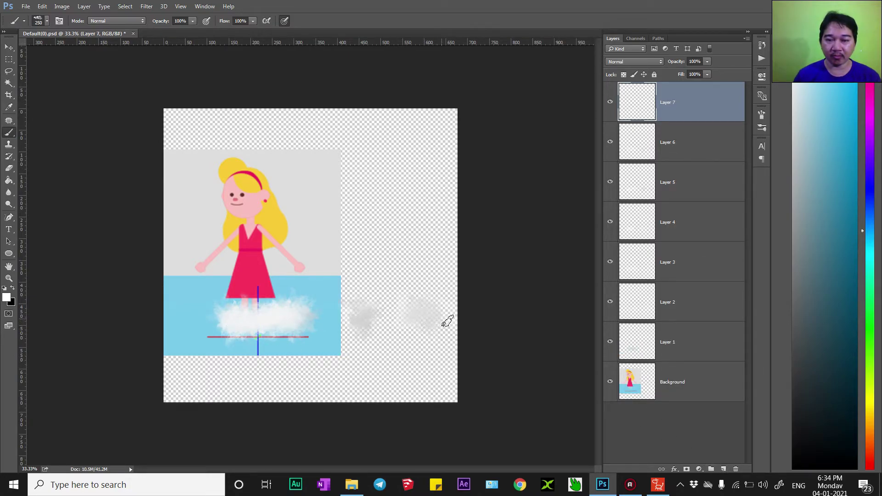
left_click(725, 469)
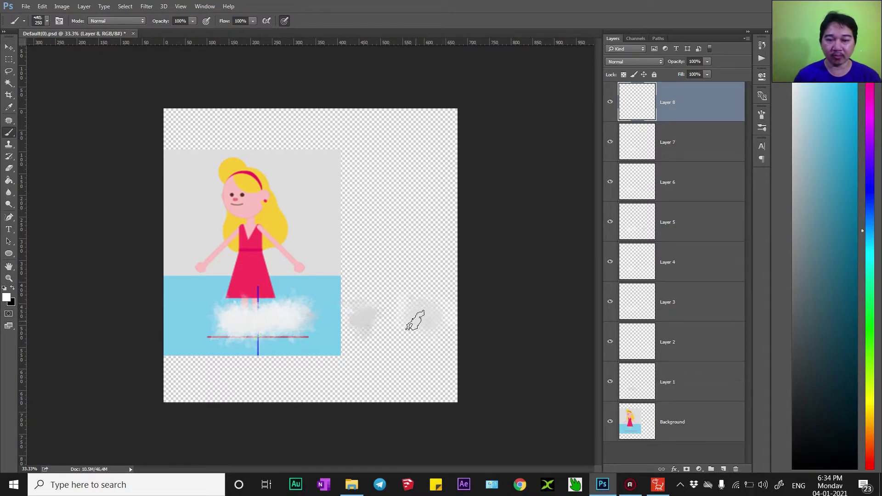
left_click(724, 469)
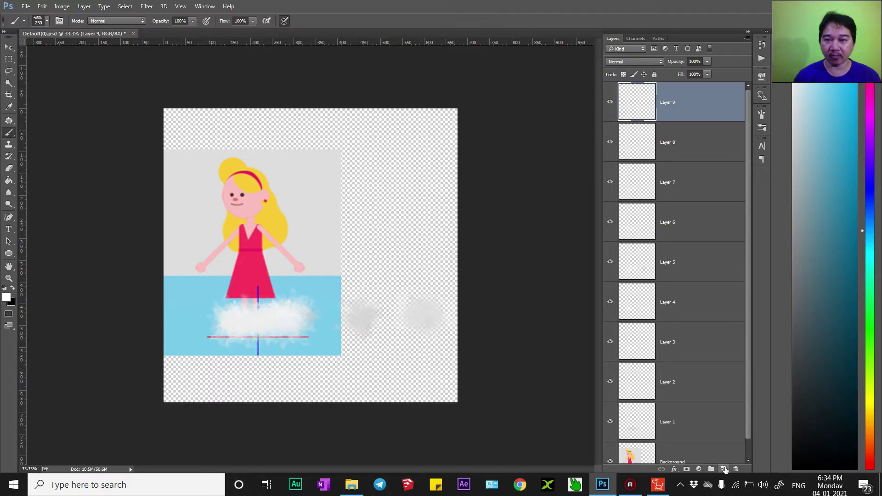
left_click(724, 469)
Brush fuller, whiter cloud texture into the splash and add Layer 11.
left_click_drag(248, 320, 303, 318)
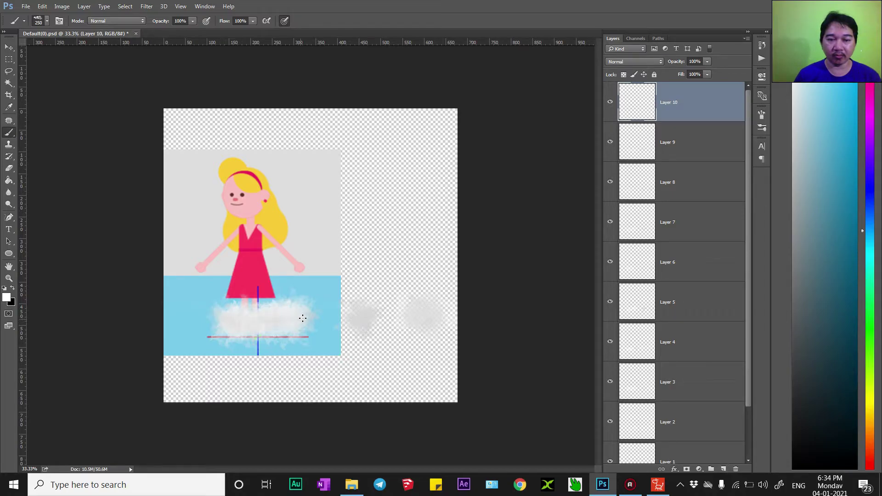
left_click_drag(428, 315, 442, 315)
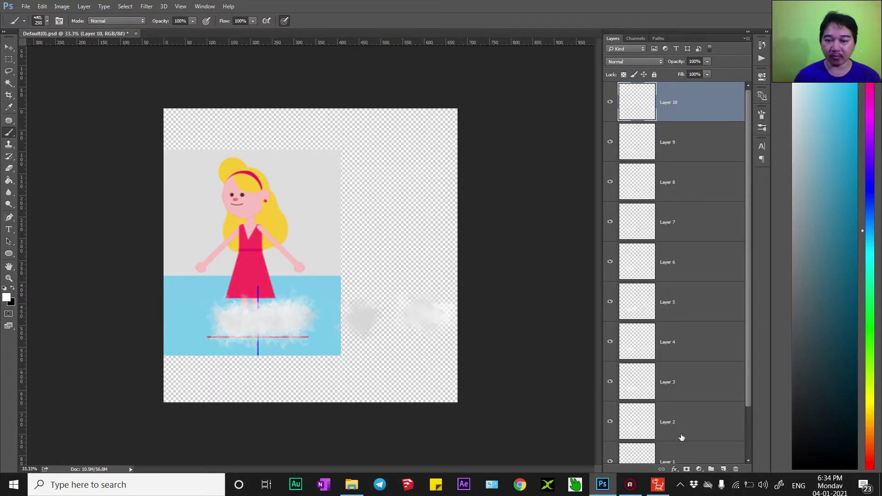
left_click(724, 469)
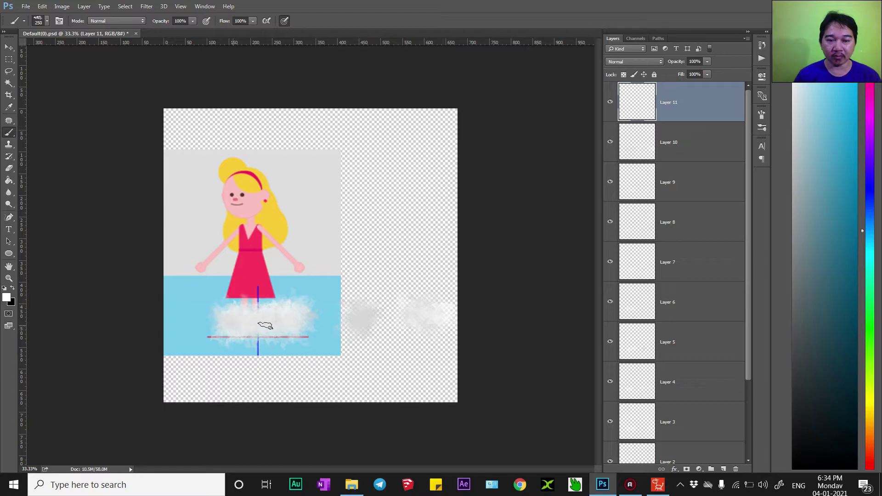
left_click(367, 319)
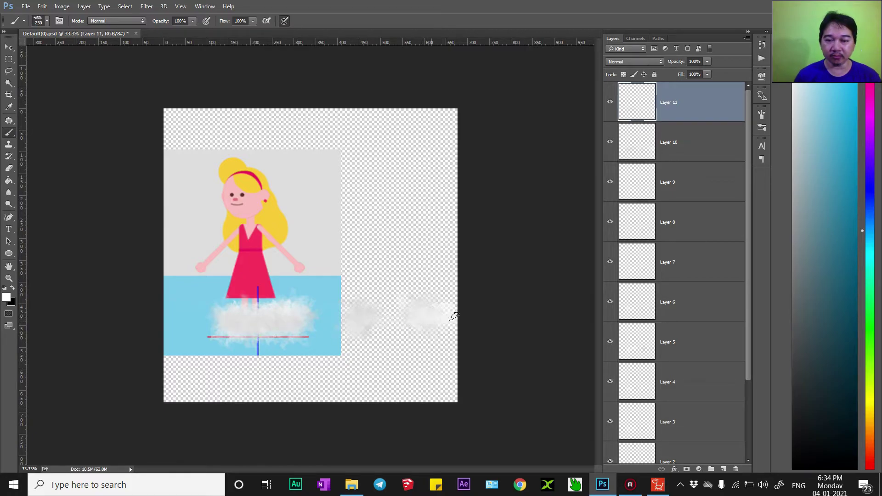
left_click_drag(747, 302, 749, 397)
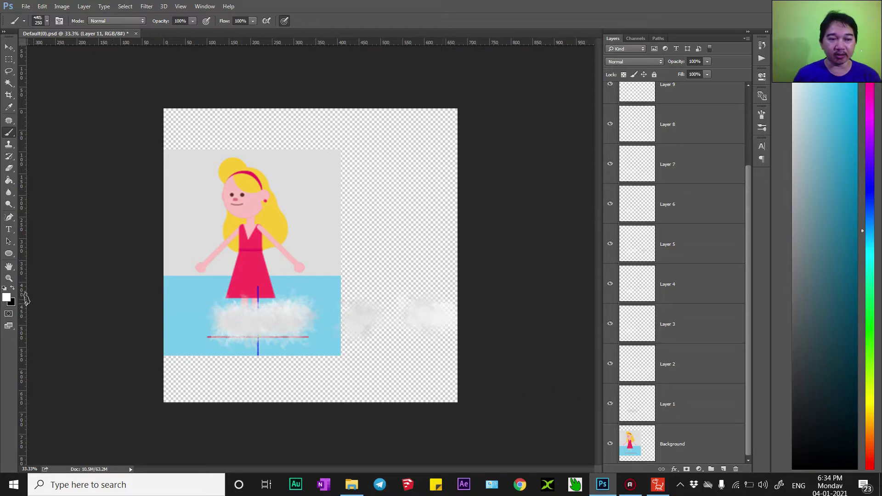
Set the foreground to sea blue and tint the splash clouds on Layer 1.
left_click(7, 298)
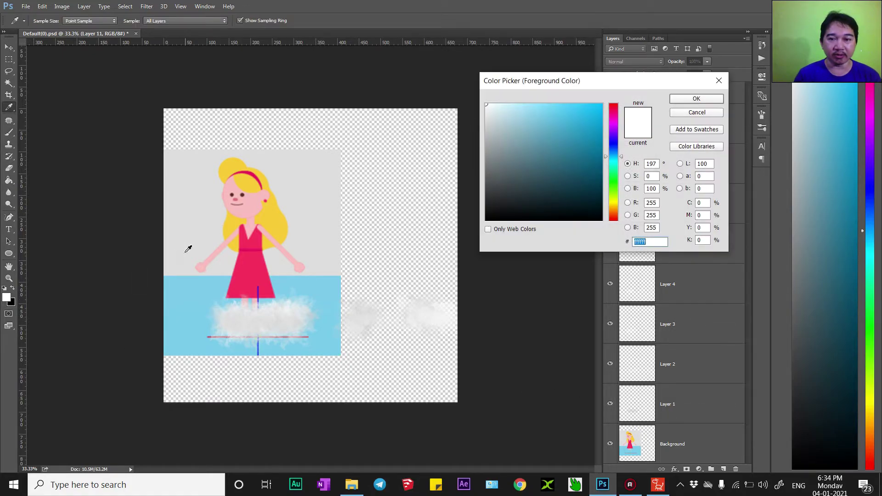
left_click(581, 112)
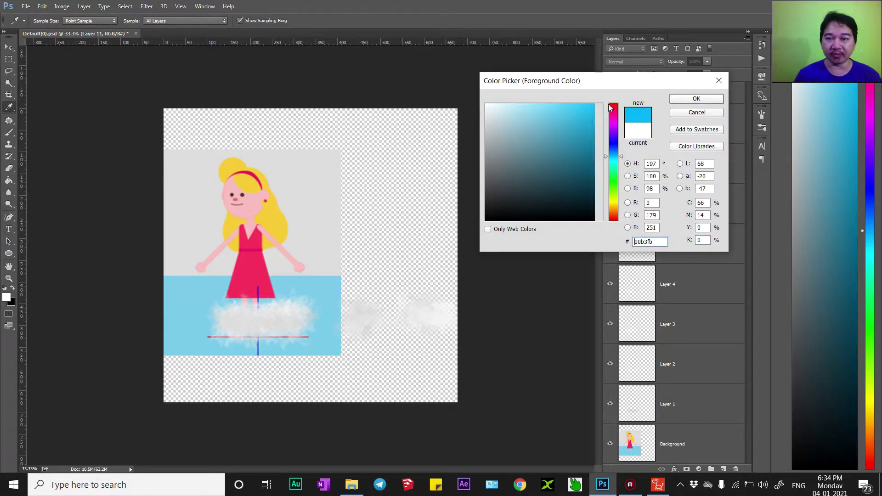
left_click(695, 99)
left_click(680, 404)
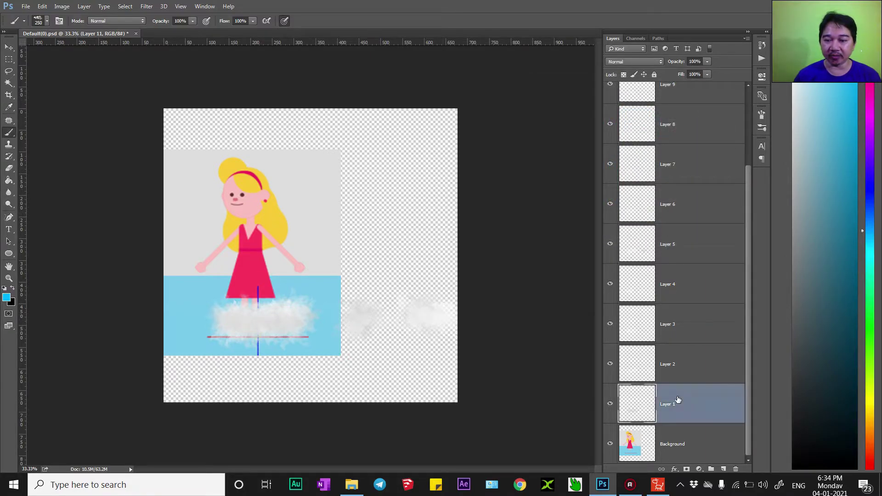
left_click(302, 325)
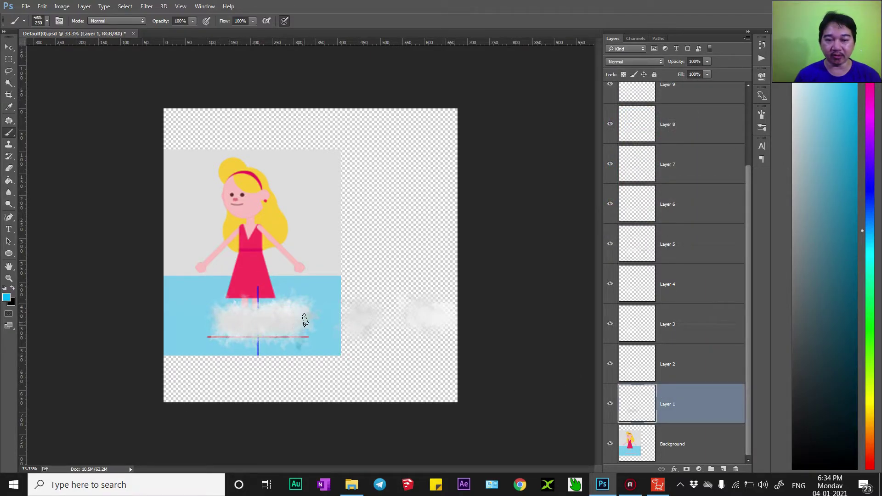
left_click_drag(419, 316, 455, 306)
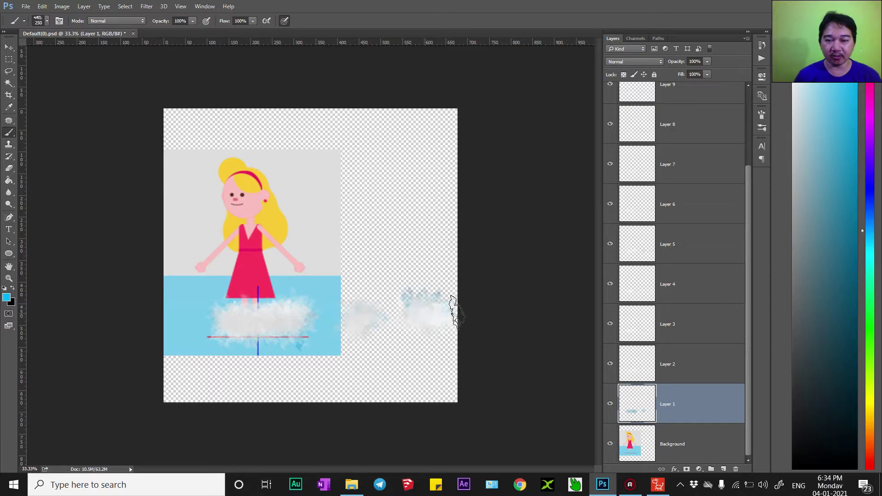
Paint blue splash strokes over the clouds on Layers 2, 3 and 4.
left_click(676, 374)
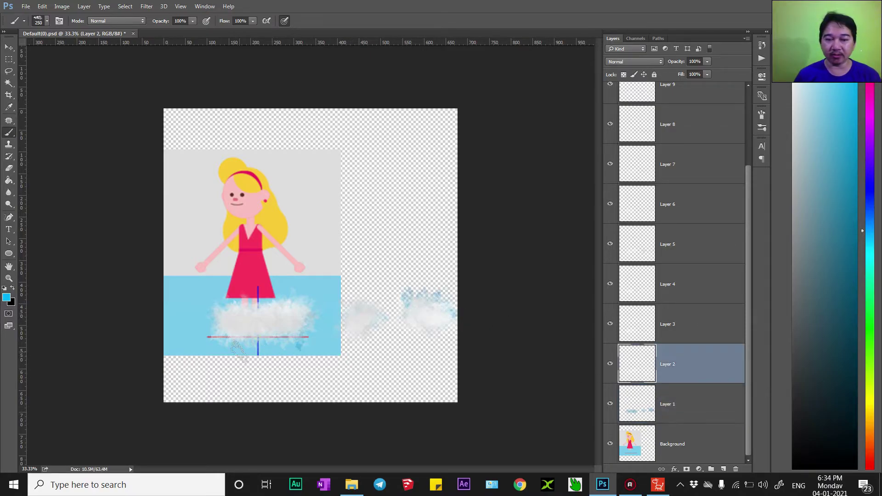
left_click(265, 322)
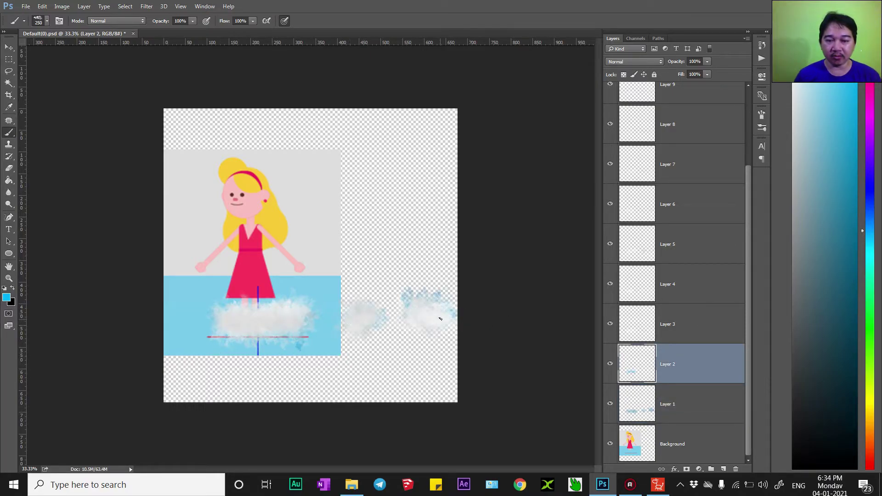
left_click(679, 329)
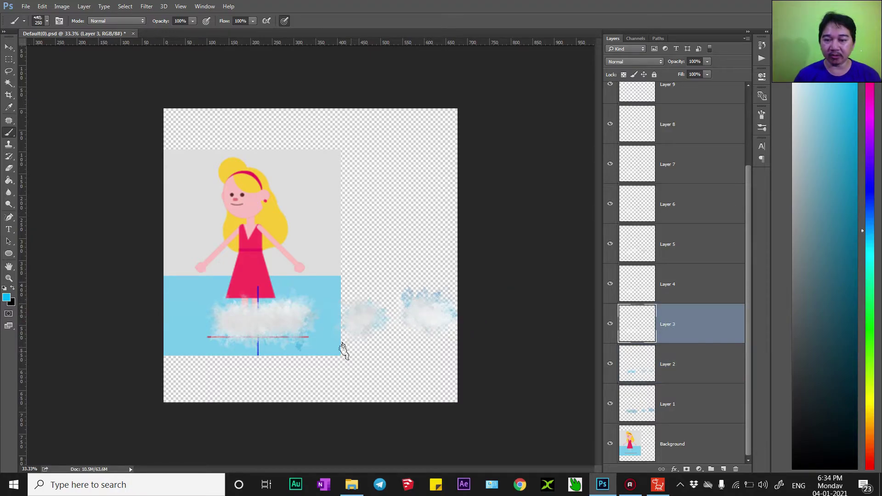
left_click_drag(237, 324, 286, 315)
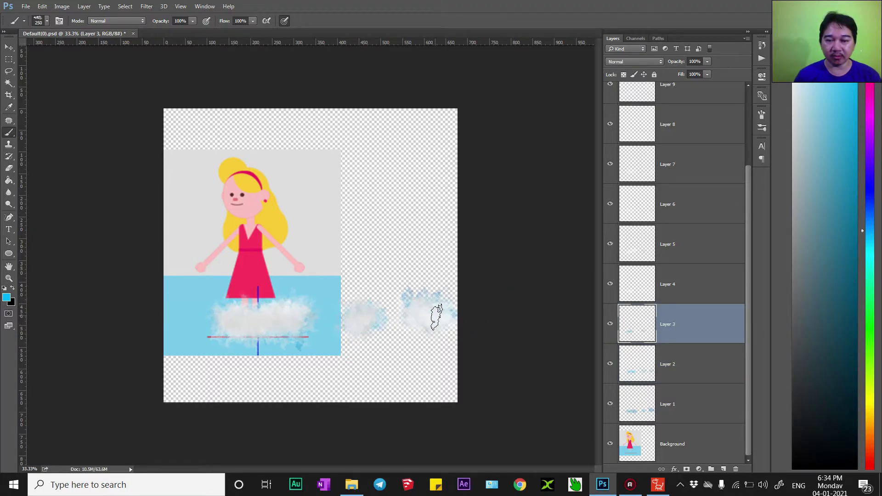
left_click_drag(344, 319, 442, 316)
left_click(684, 287)
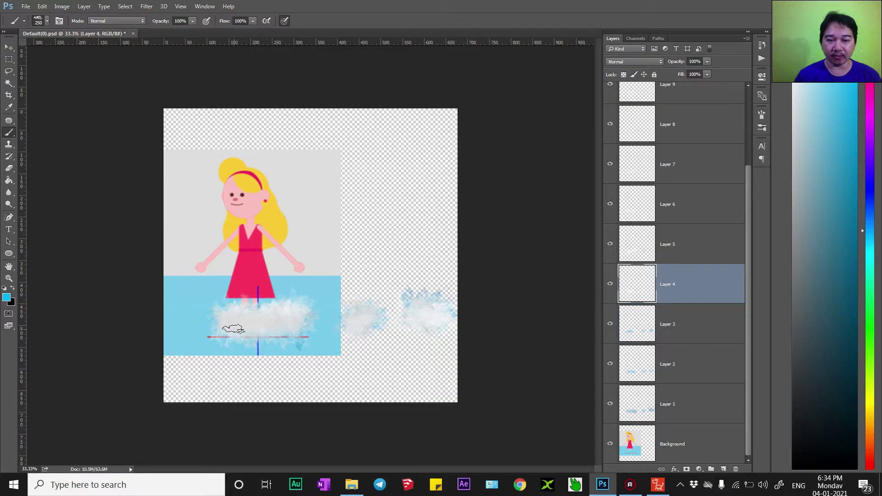
left_click_drag(227, 325, 292, 327)
left_click_drag(344, 316, 420, 316)
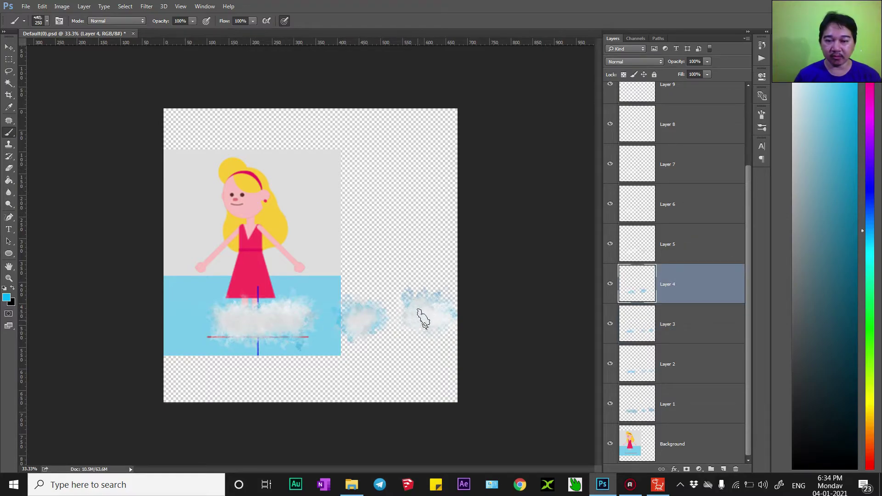
Paint blue splash strokes across the clouds on Layers 5 through 8.
left_click(668, 261)
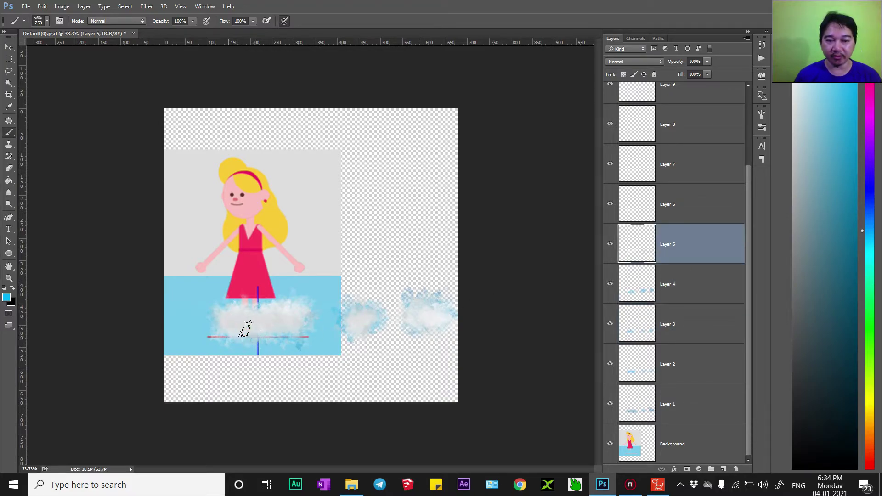
left_click_drag(245, 329, 287, 334)
left_click_drag(369, 317, 417, 321)
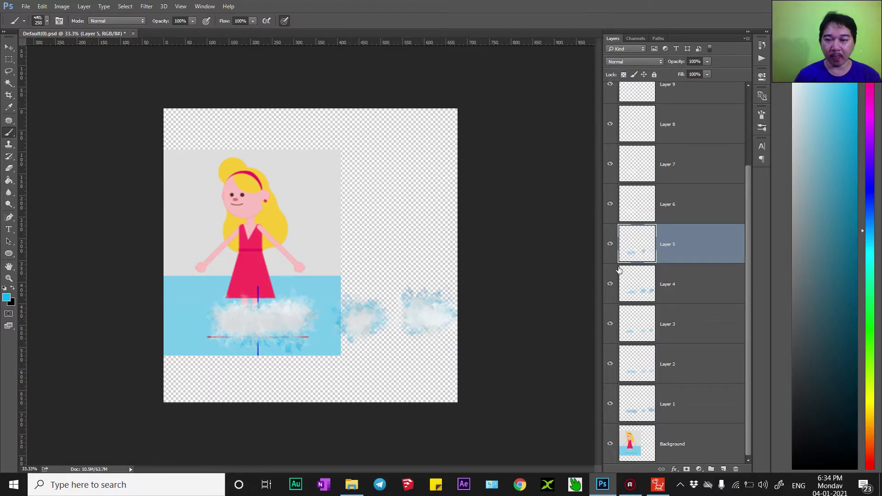
left_click(687, 210)
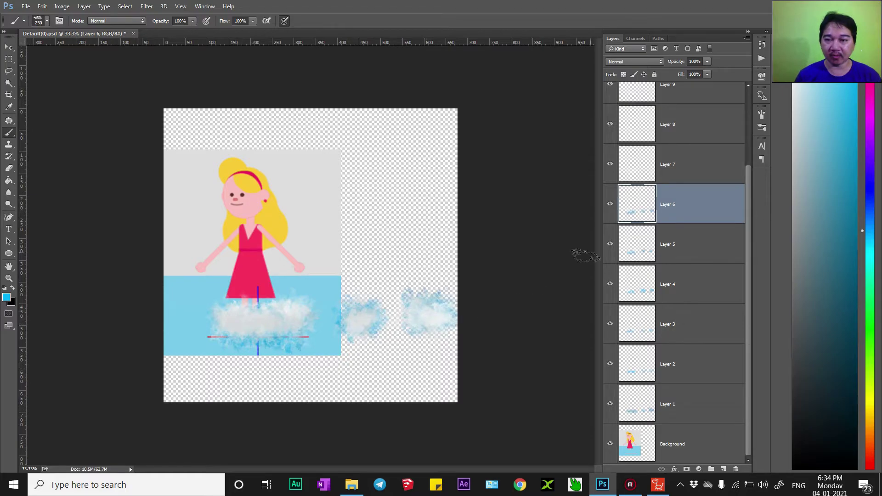
left_click(680, 174)
mouse_move(226, 326)
left_mouse_down()
mouse_move(295, 315)
mouse_move(439, 316)
left_mouse_up()
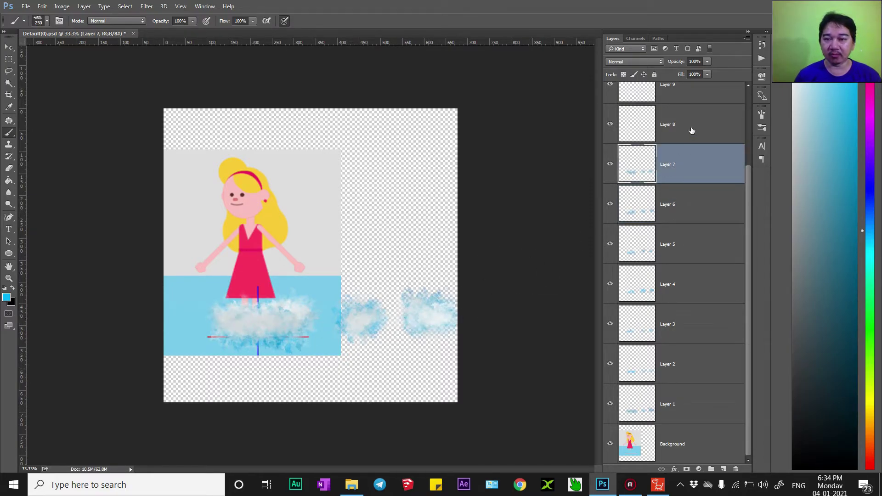
left_click(675, 136)
mouse_move(232, 336)
left_mouse_down()
mouse_move(289, 317)
mouse_move(438, 313)
left_mouse_up()
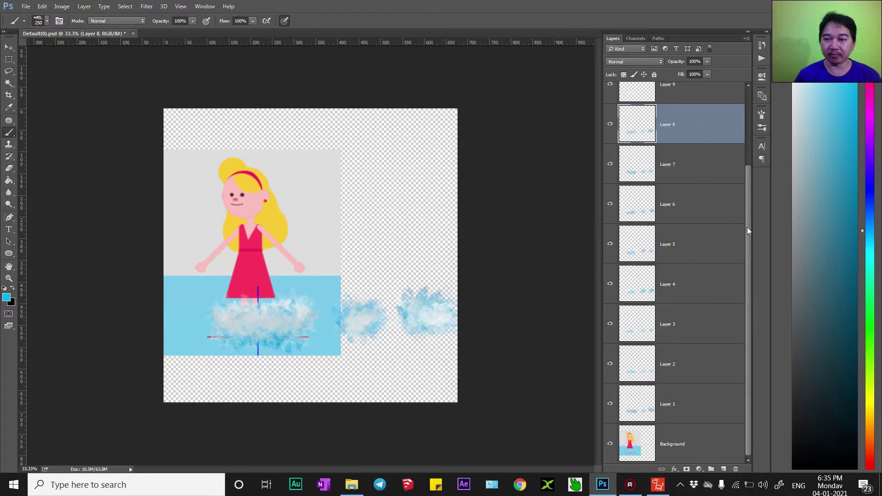
Paint blue splash strokes across the clouds on Layers 9 and 10.
scroll(749, 216, "up", 5)
left_click(649, 200)
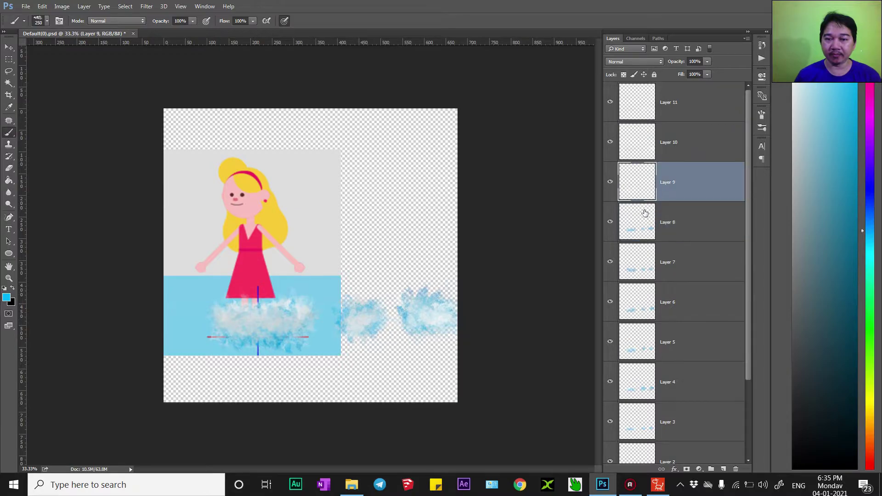
mouse_move(220, 332)
left_mouse_down()
mouse_move(301, 335)
mouse_move(453, 317)
left_mouse_up()
left_click(674, 145)
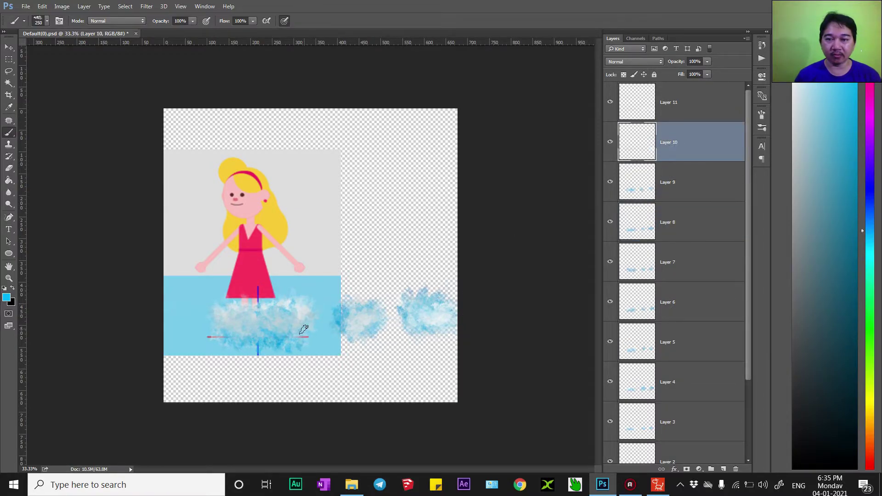
left_click_drag(227, 328, 434, 320)
Dab deeper blue on Layer 11's clouds and start choosing light cyan e0f6ff.
left_click(692, 108)
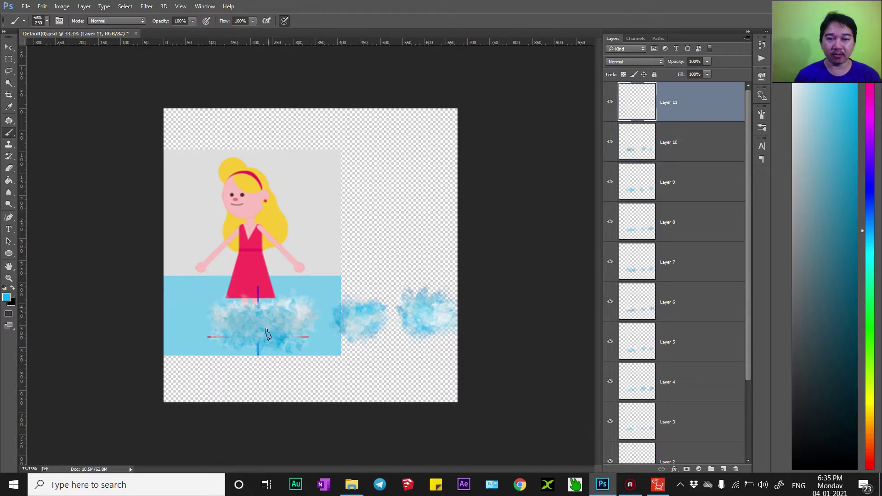
left_click_drag(225, 326, 320, 328)
left_click(353, 326)
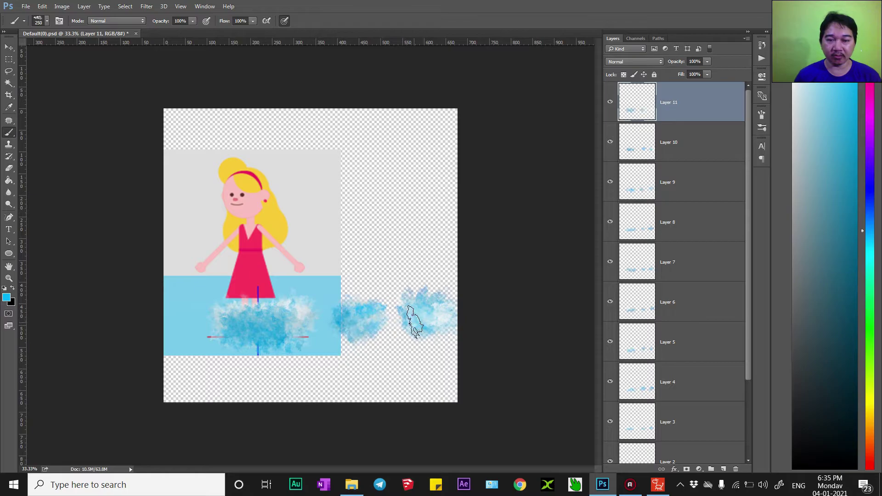
left_click(430, 324)
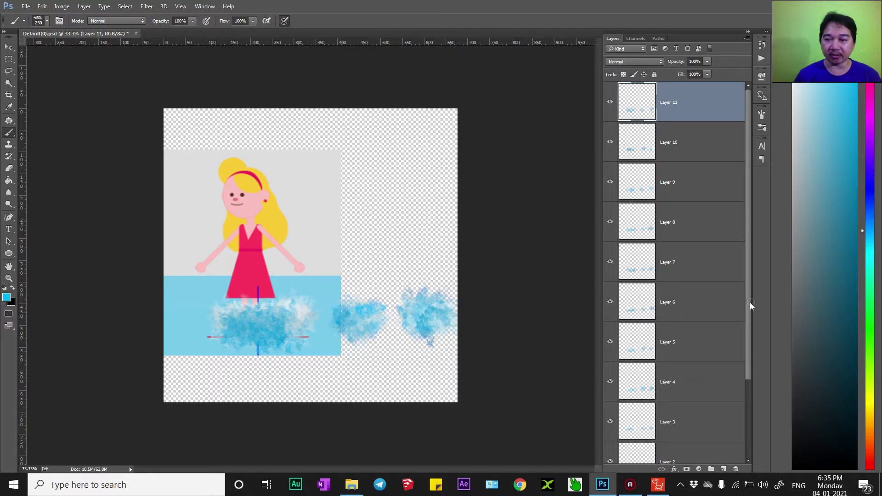
left_click_drag(750, 303, 747, 375)
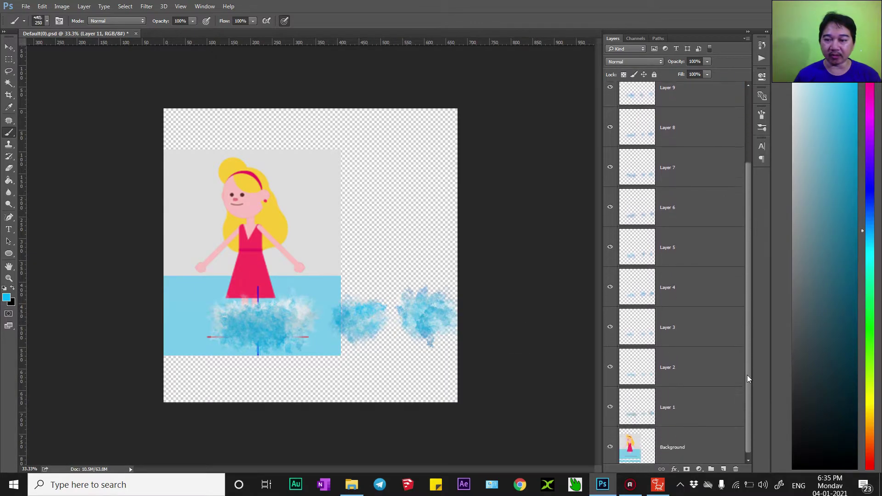
left_click(7, 297)
left_click_drag(558, 108, 503, 104)
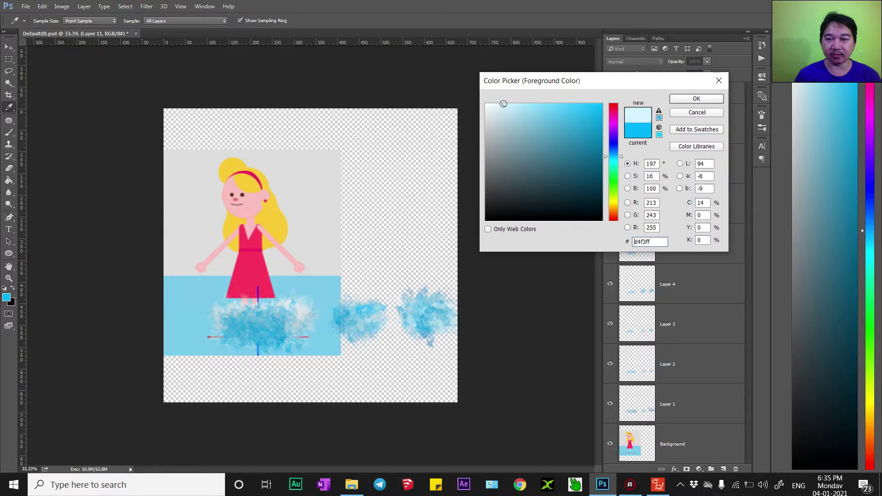
Confirm light cyan e0f6ff and add highlights to the splash on Layers 1–3.
left_click(685, 100)
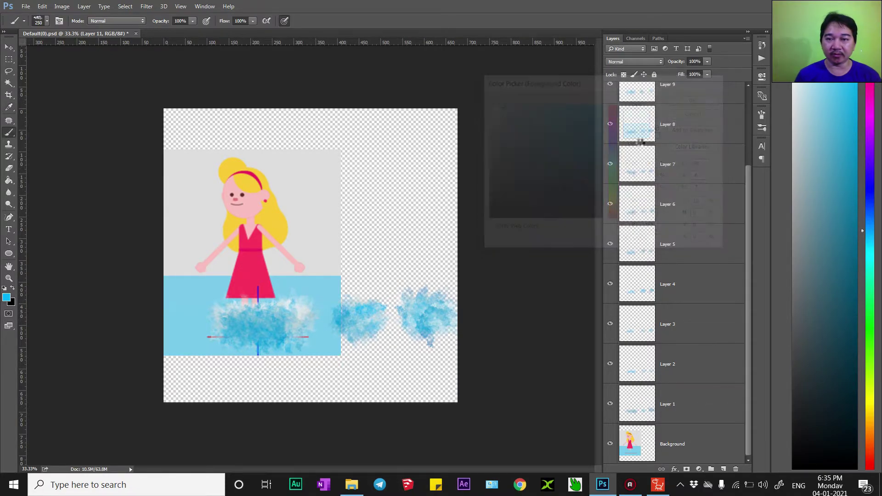
left_click(668, 402)
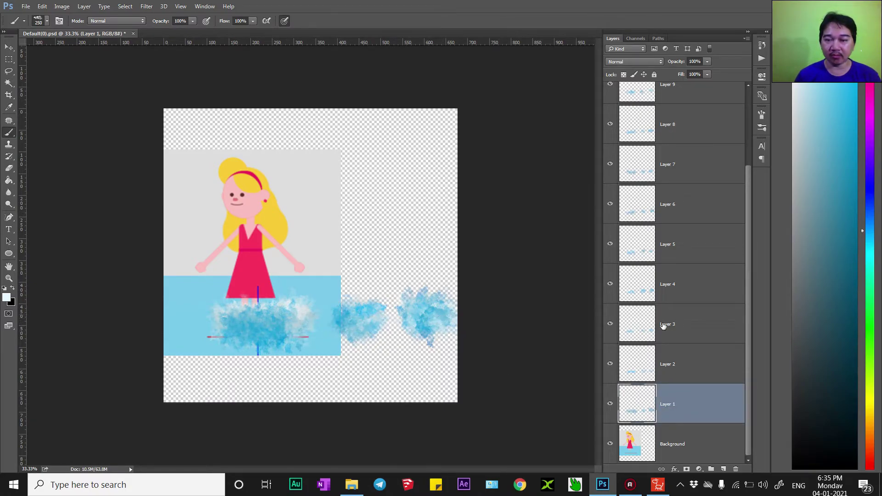
left_click(676, 364)
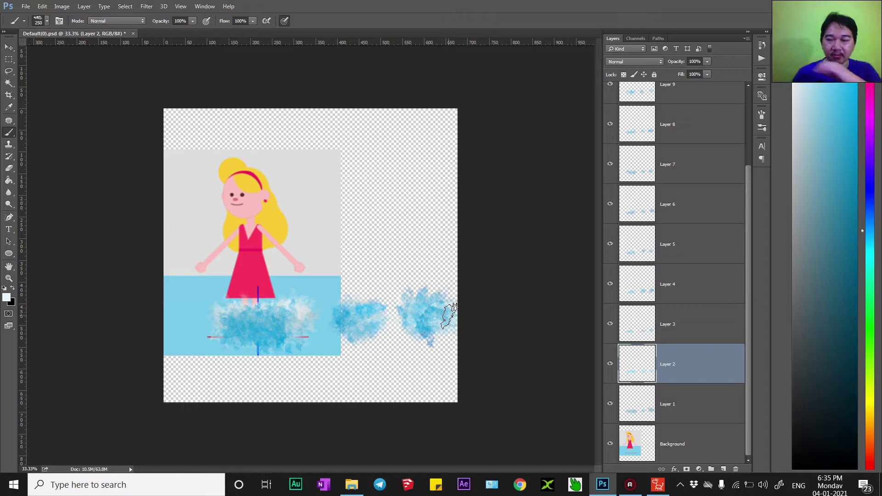
left_click(683, 336)
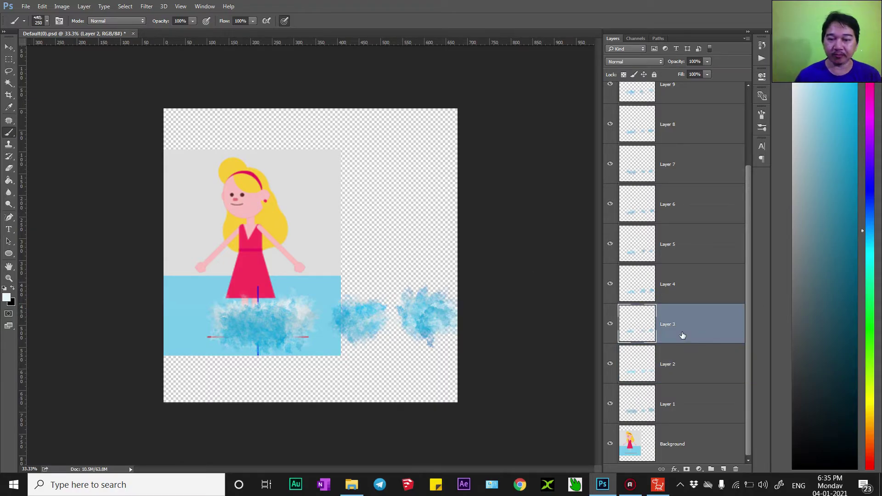
key("h")
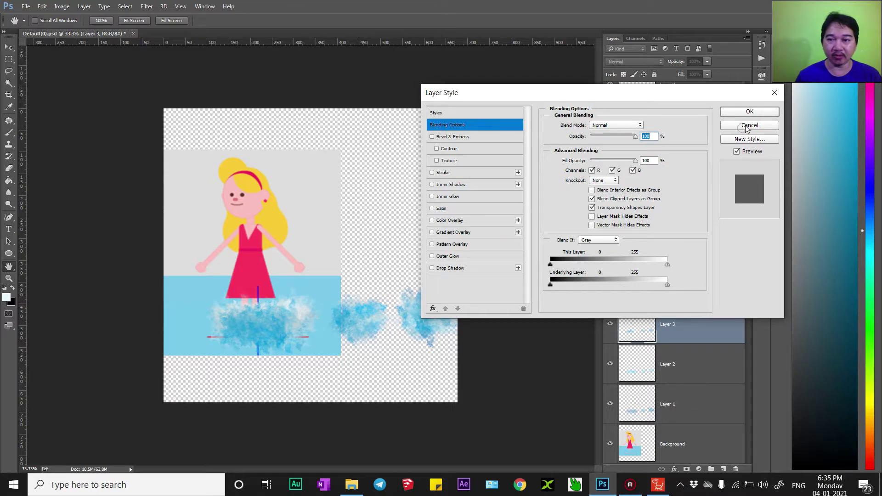
left_click(747, 127)
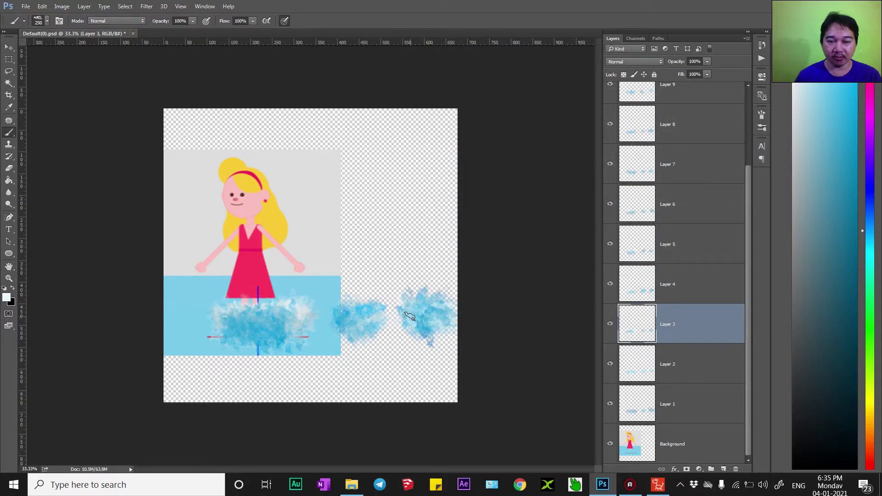
Add light cyan highlights to the splash clouds on Layers 4 through 11.
left_click(669, 289)
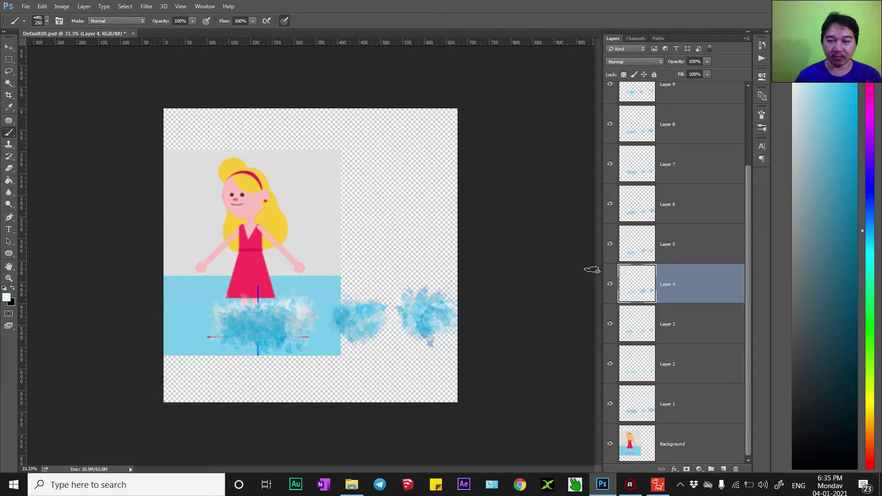
left_click(699, 243)
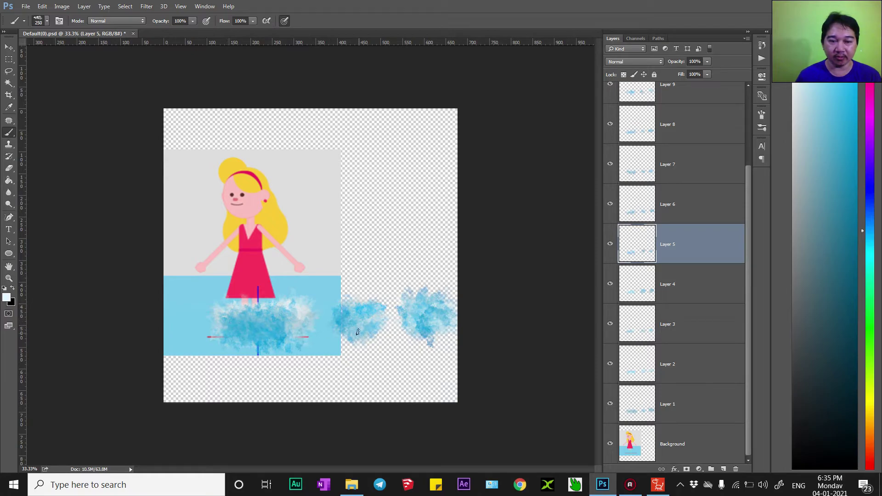
left_click(701, 202)
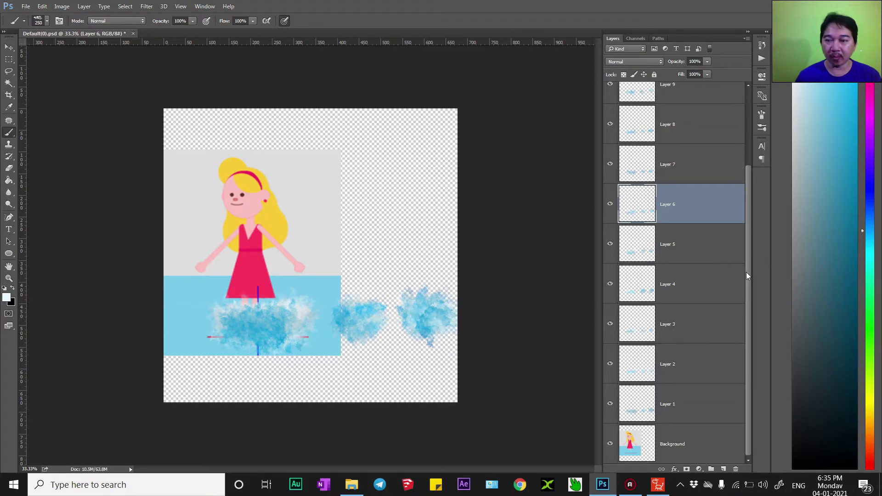
mouse_move(747, 272)
left_mouse_down()
mouse_move(751, 234)
mouse_move(724, 208)
left_mouse_up()
left_click(687, 255)
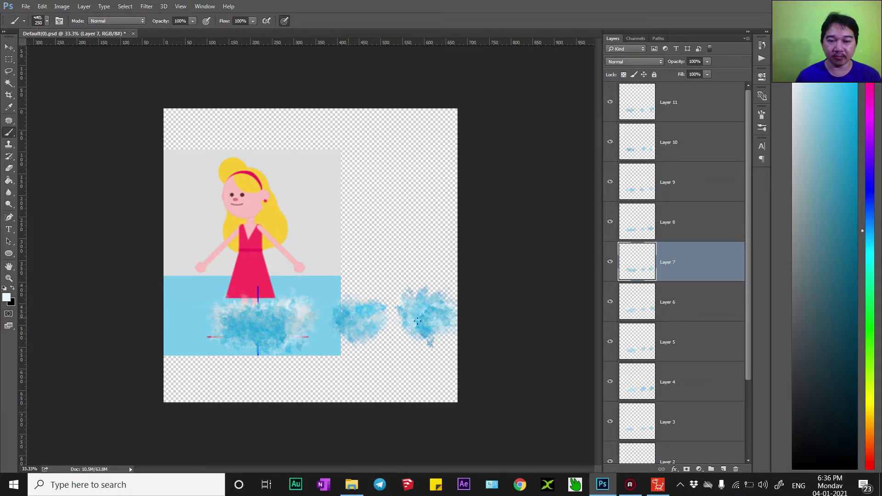
left_click(678, 230)
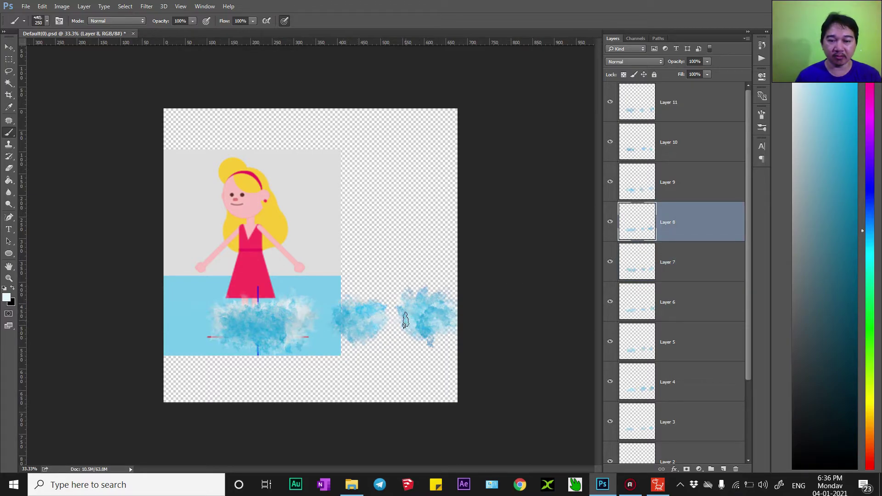
left_click(719, 188)
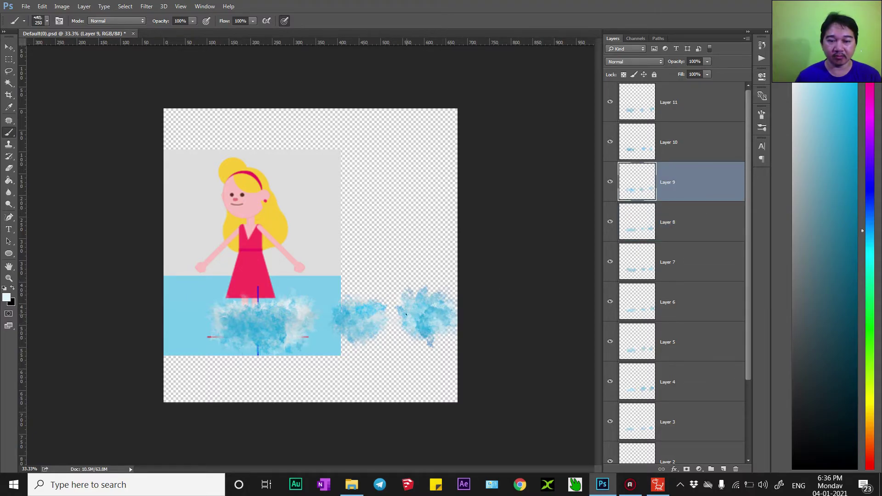
left_click(691, 152)
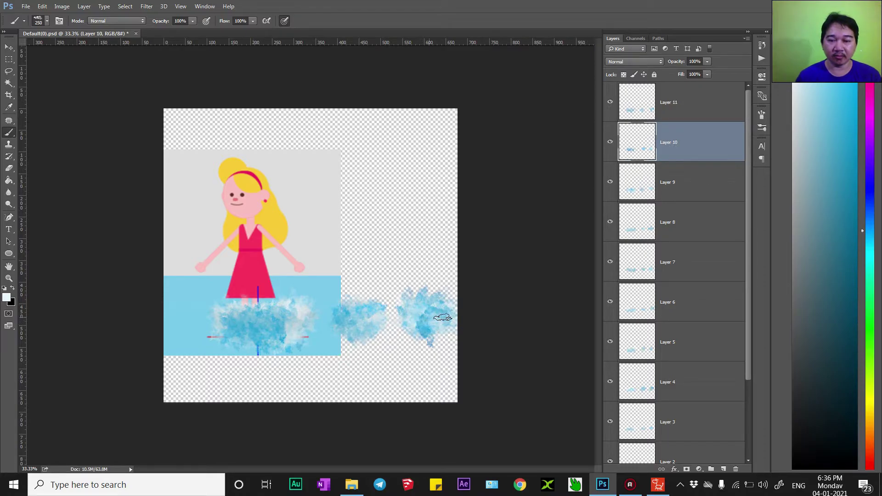
left_click(671, 107)
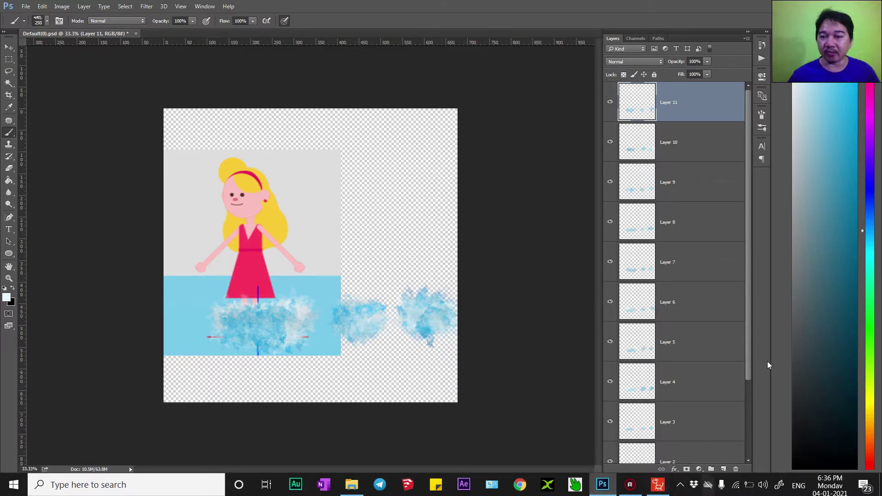
Group frame Layers 1–11 into a new group.
left_click_drag(749, 338, 758, 410)
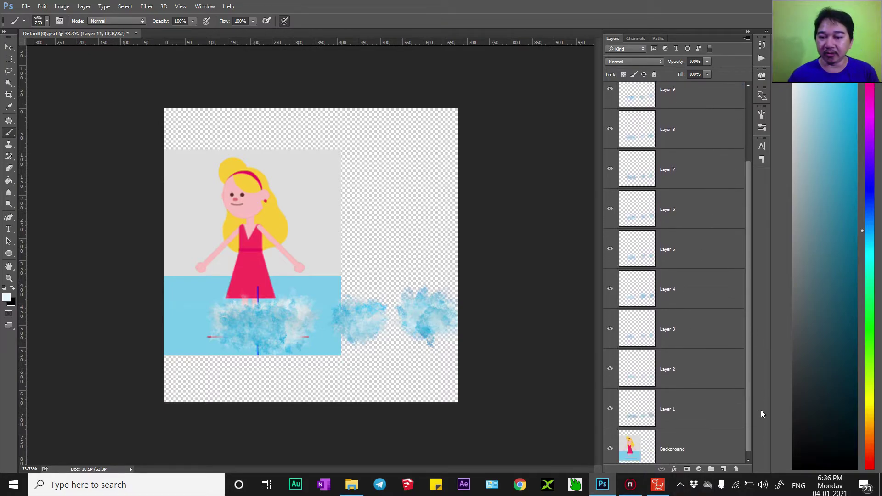
left_click(664, 417, "shift")
key("ctrl+g")
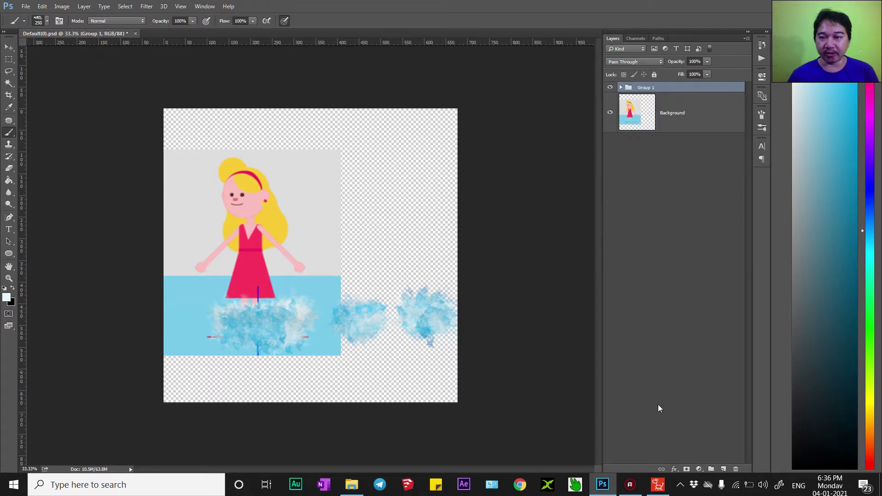
Delete the girl background layer, save, and accept the prop update in Cartoon Animator.
left_click(690, 118)
key("Delete")
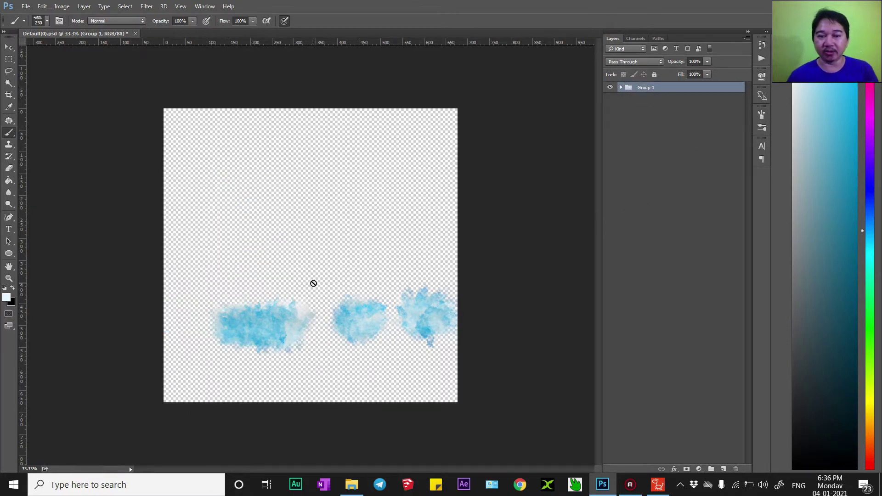
key("ctrl+s")
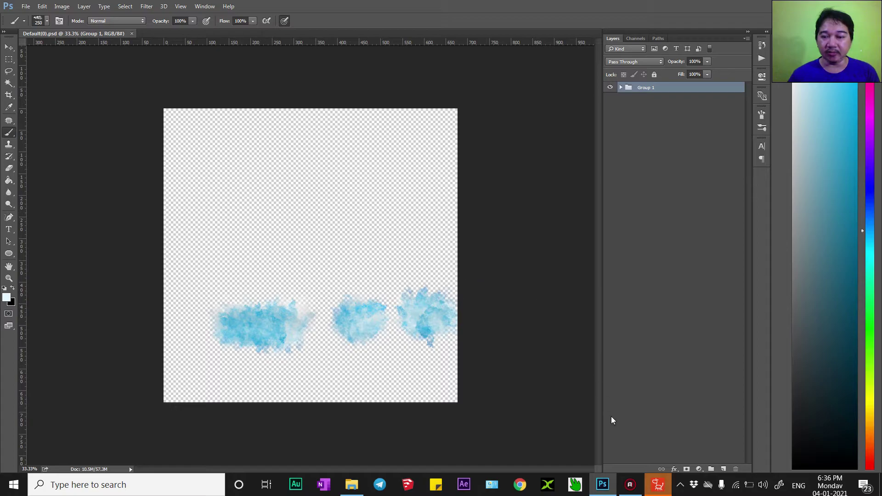
left_click(659, 485)
left_click(439, 228)
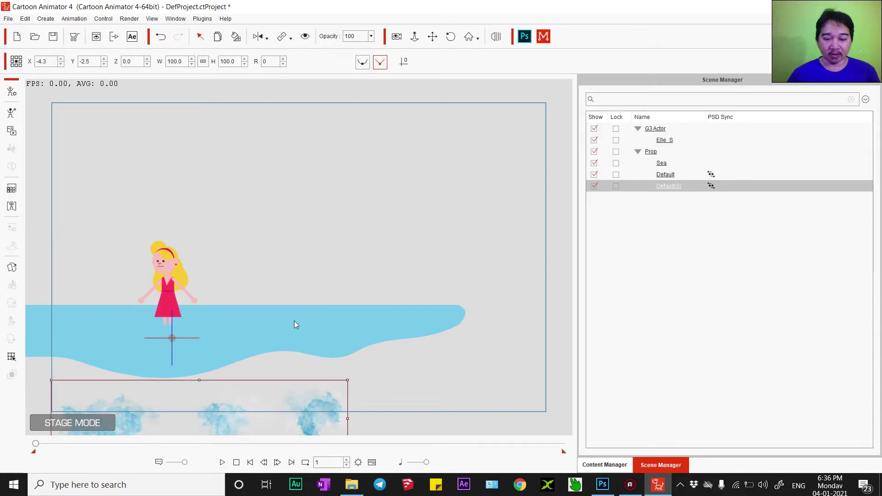
Pan to the splash prop and launch it in Photoshop as Default0.psd.
left_click_drag(289, 322, 399, 184)
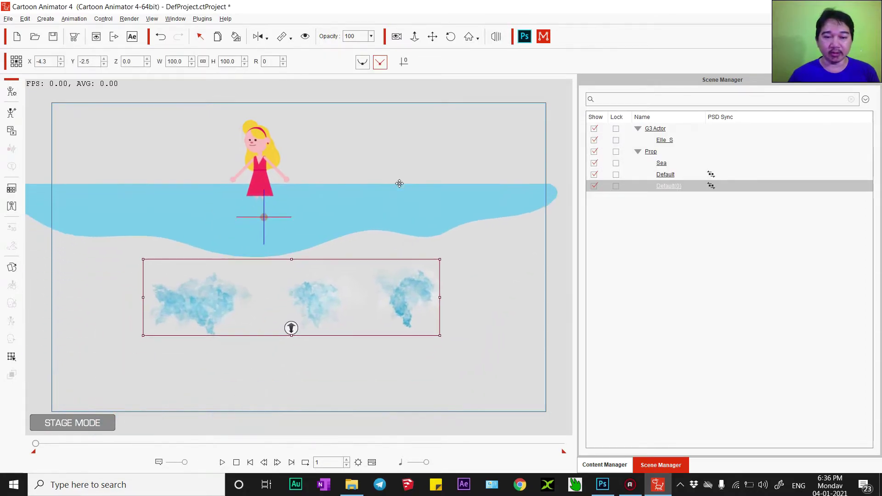
right_click(309, 309)
left_click(356, 404)
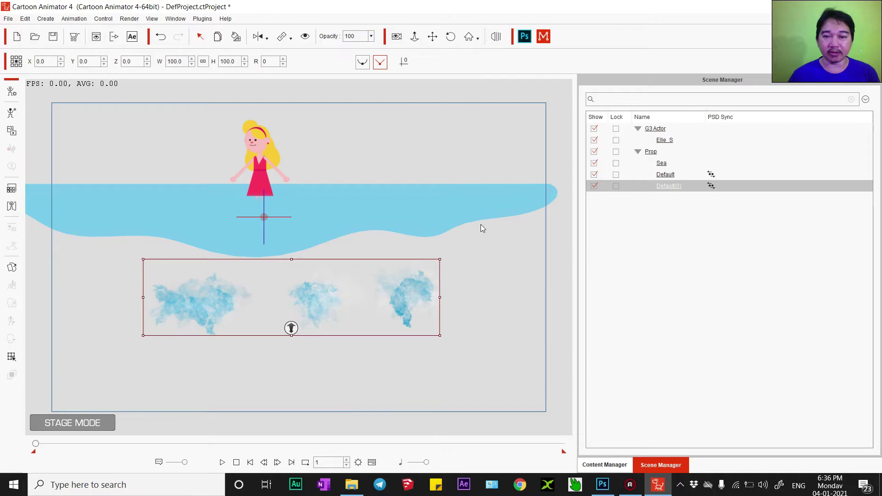
left_click(634, 98)
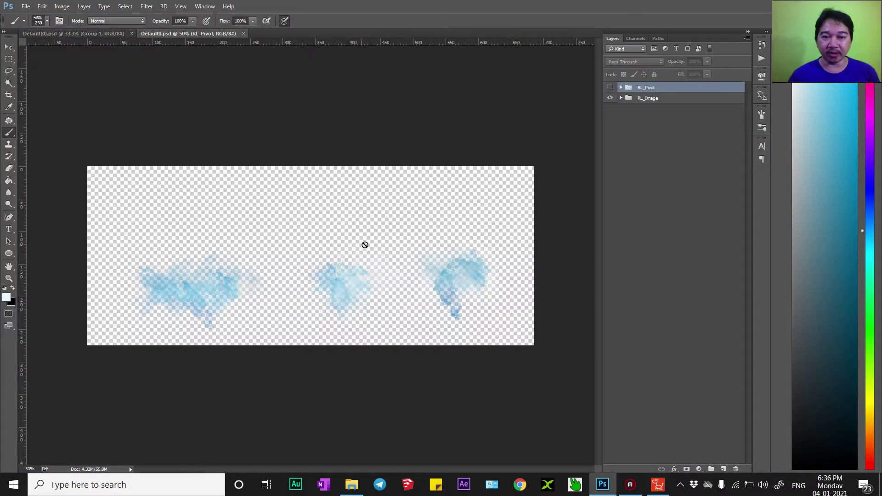
Show RL_Pivot and move the ObjectPivot marker onto the leftmost splash cloud, then save.
left_click(608, 88)
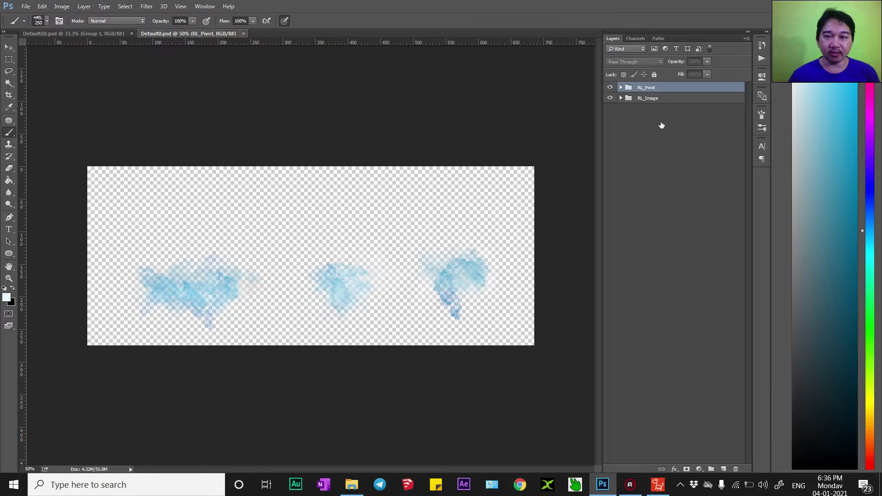
key("v")
left_click_drag(276, 182, 171, 294)
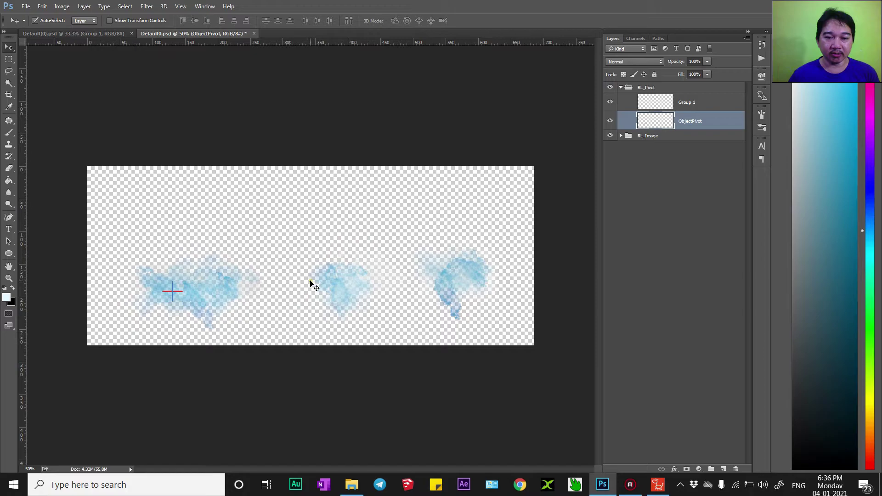
left_click_drag(310, 282, 171, 294)
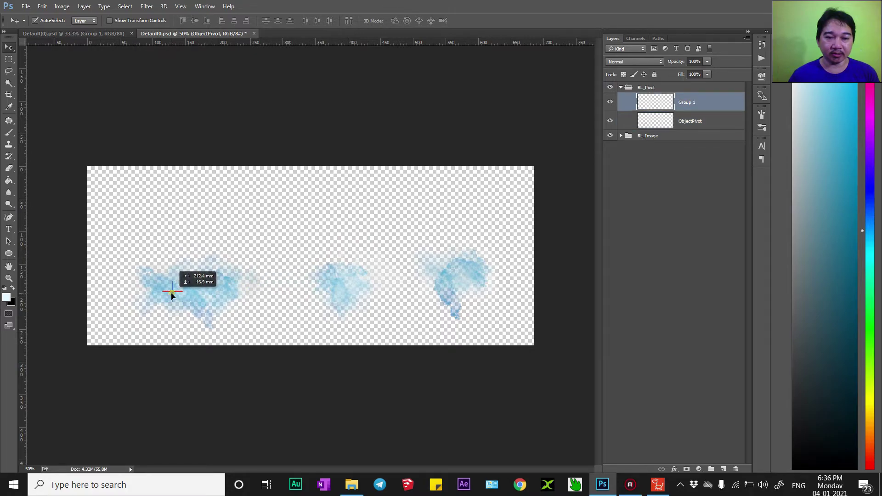
left_click_drag(172, 294, 172, 294)
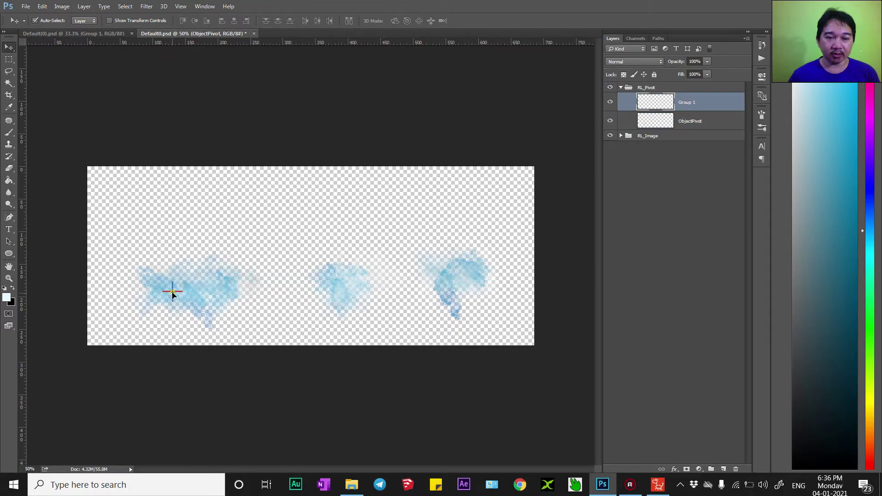
key("ctrl")
key("ctrl")
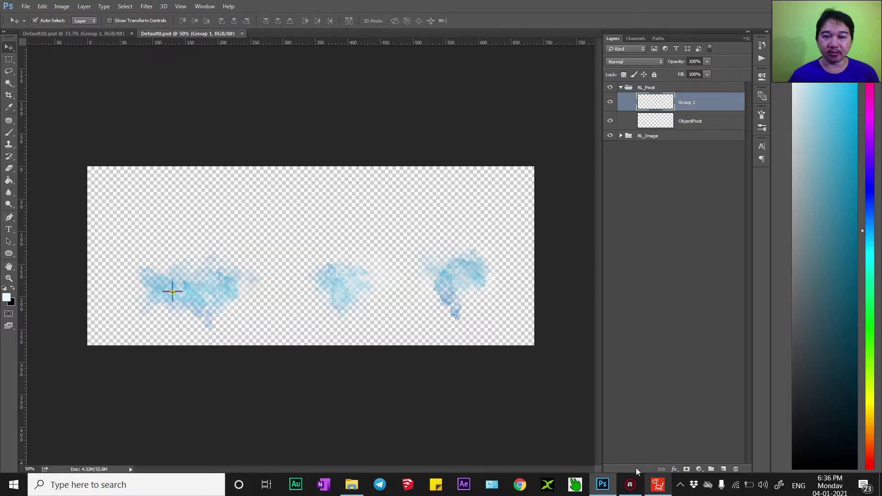
Accept the pivot update and rescale the splash prop to 90.2%, placed just below the sea.
left_click(662, 492)
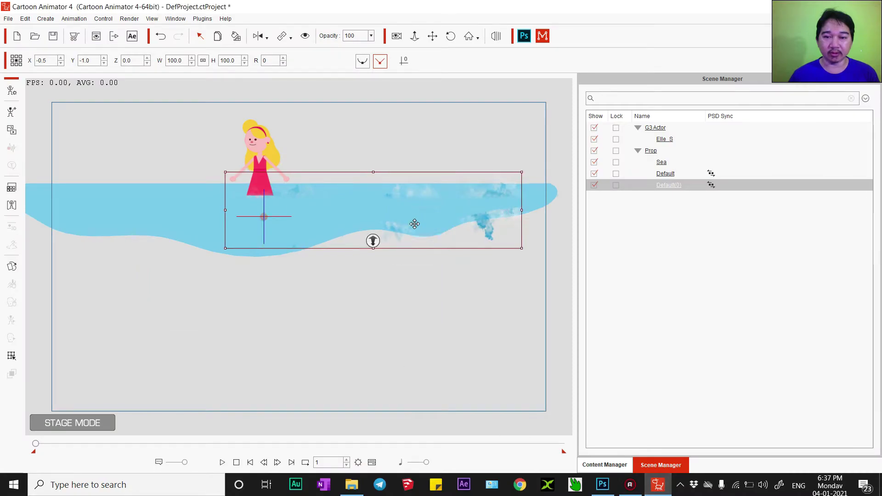
mouse_move(414, 223)
left_mouse_down()
mouse_move(411, 308)
mouse_move(420, 201)
left_mouse_up()
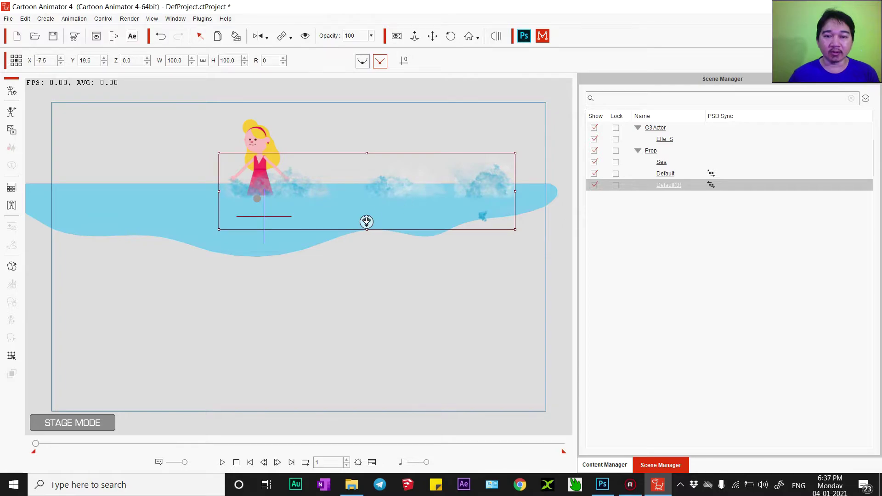
left_click_drag(367, 222, 369, 243)
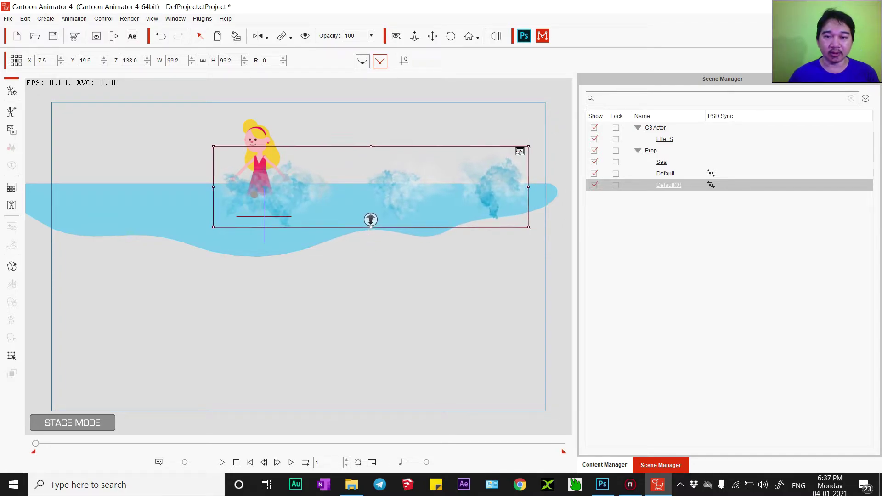
mouse_move(529, 146)
left_mouse_down()
mouse_move(325, 183)
mouse_move(502, 151)
left_mouse_up()
left_click_drag(391, 231, 367, 315)
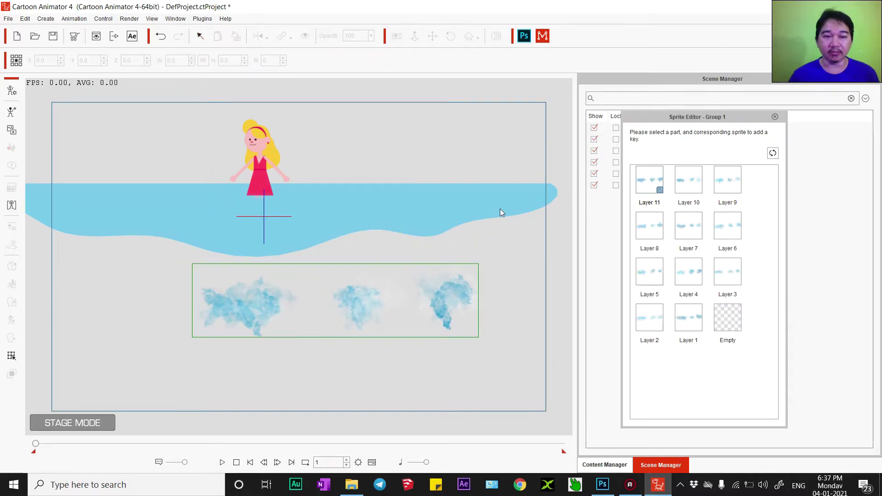
Open the Sprite Editor and Timeline, filtered to the splash prop's tracks.
left_click(688, 318)
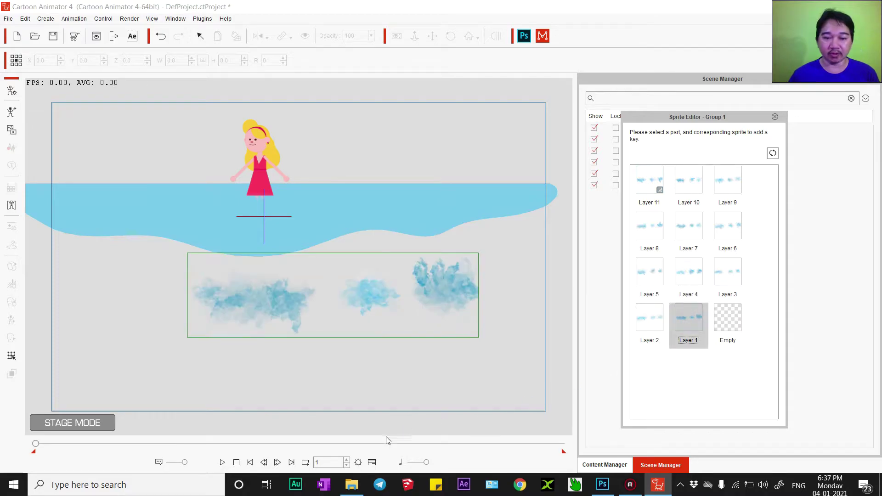
left_click(372, 463)
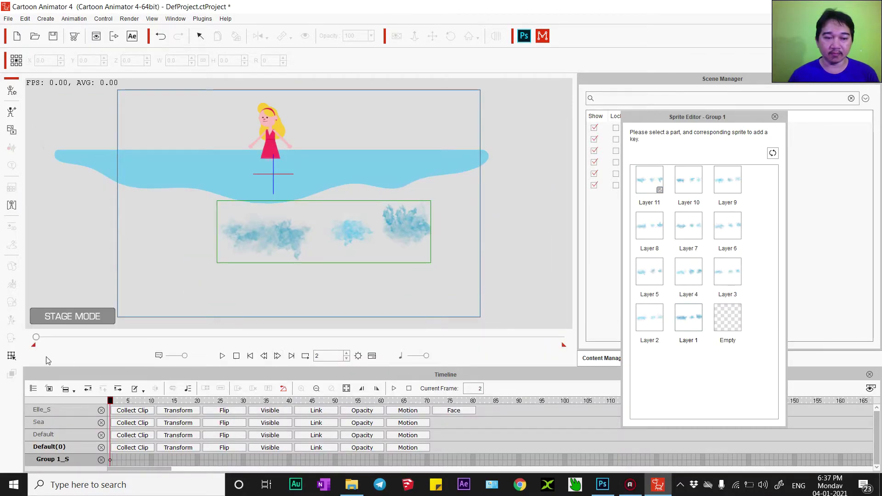
left_click(51, 390)
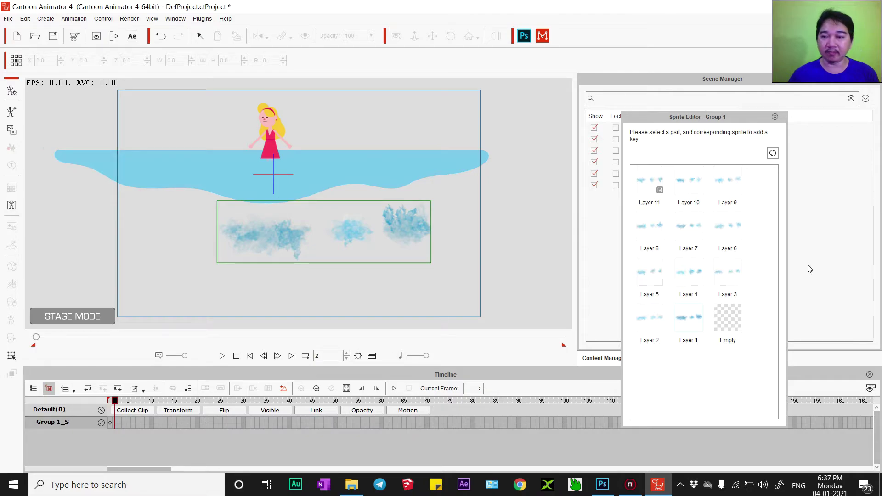
Key sprites Layer 2 through Layer 5 on successive frames.
left_click(650, 318)
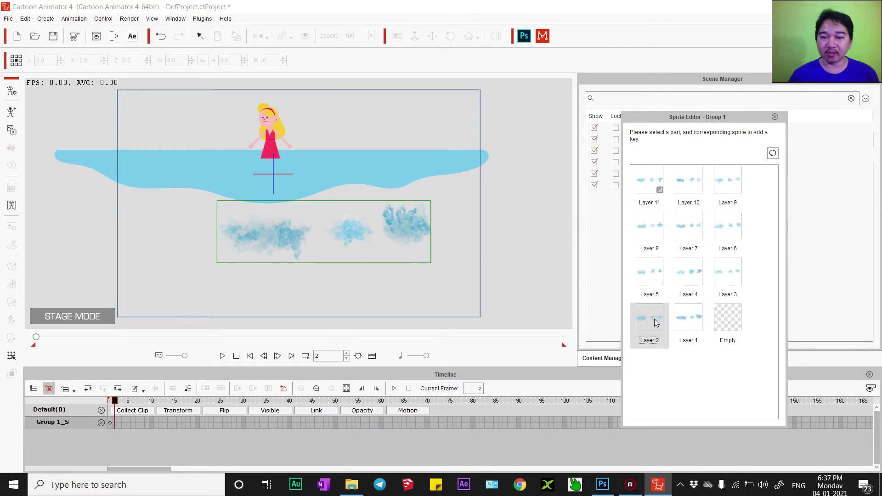
left_click(277, 357)
left_click(728, 272)
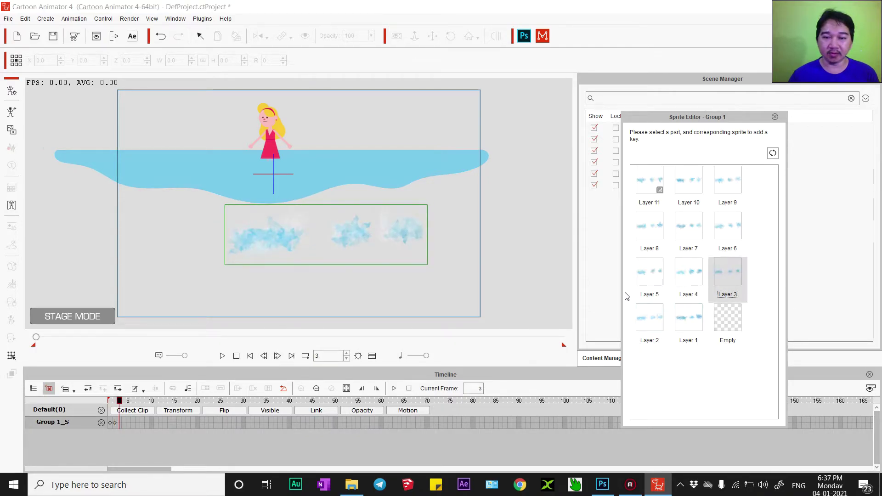
left_click(277, 357)
left_click(689, 272)
left_click(277, 356)
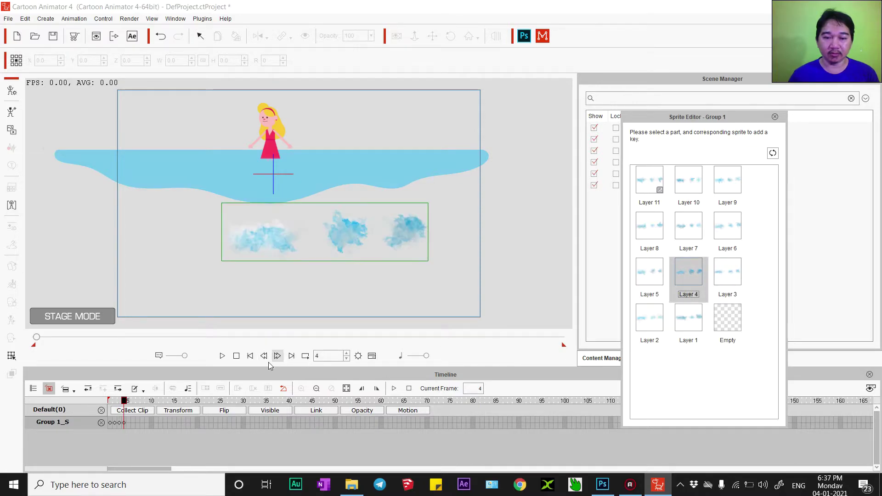
left_click(277, 356)
left_click(649, 272)
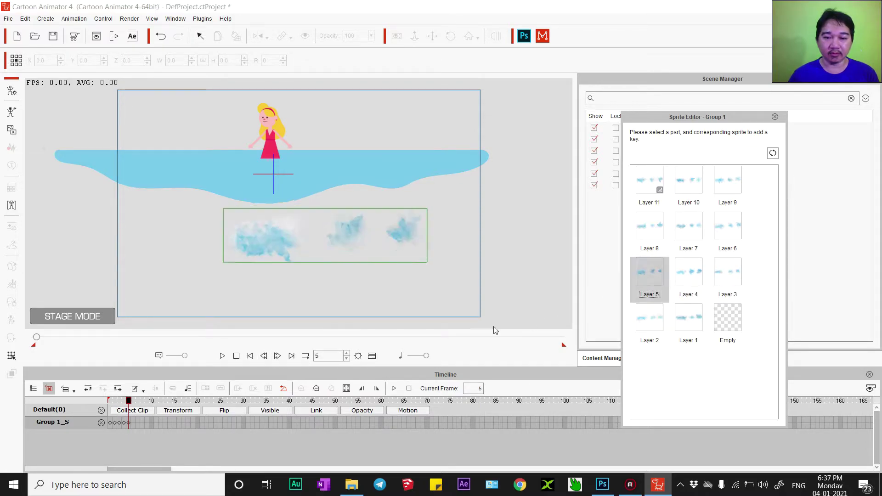
left_click(277, 356)
Key sprites Layer 6 through Layer 11 on successive frames, ending at frame 11.
left_click(728, 226)
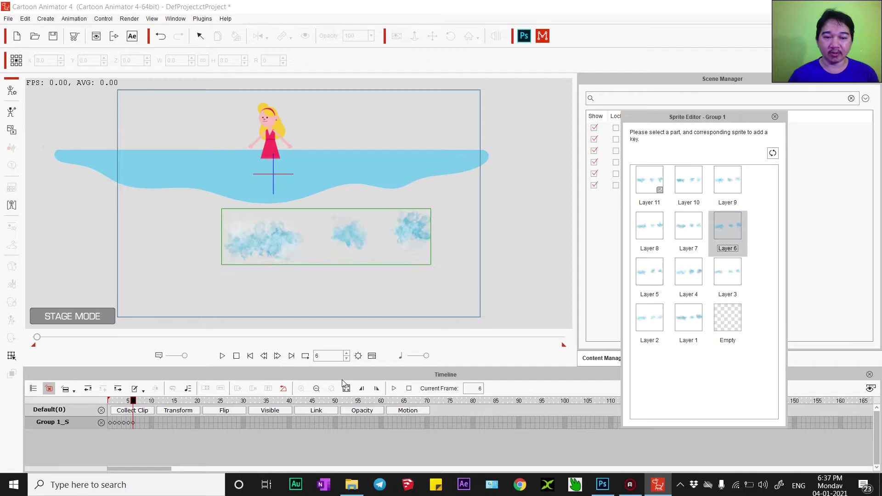
left_click(277, 357)
left_click(689, 226)
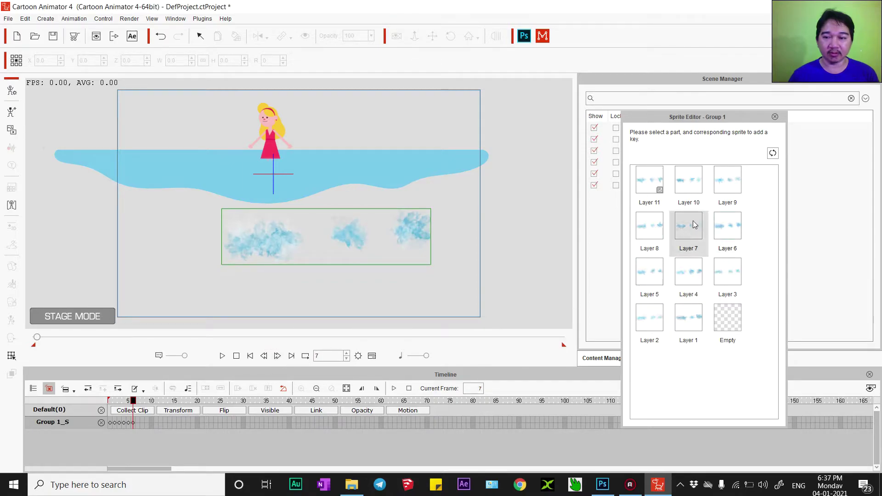
left_click(278, 356)
left_click(635, 232)
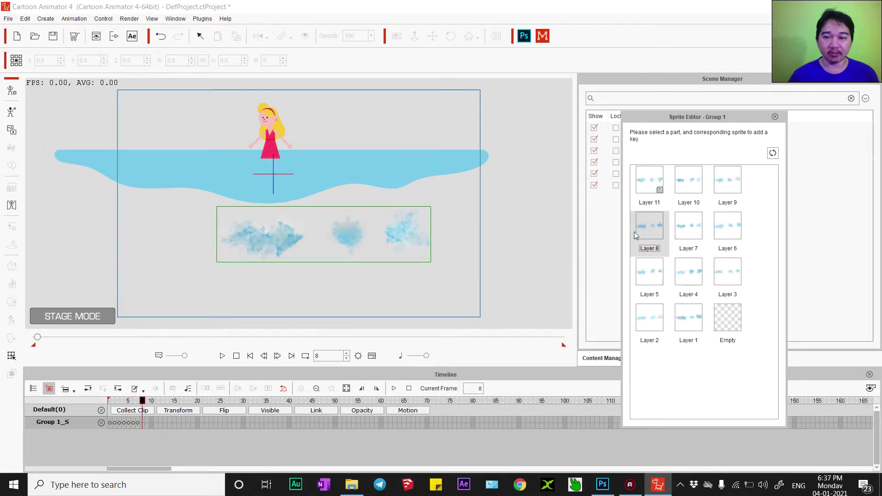
left_click(277, 356)
left_click(728, 180)
left_click(277, 356)
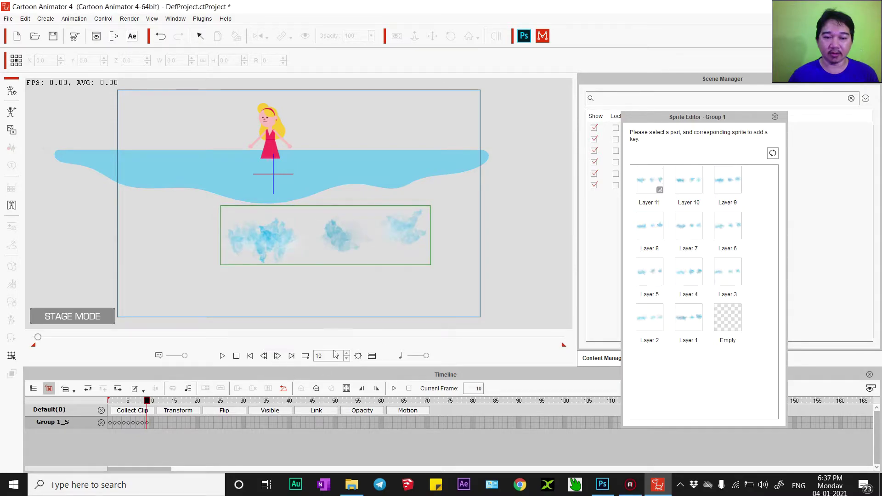
left_click(689, 180)
left_click(277, 356)
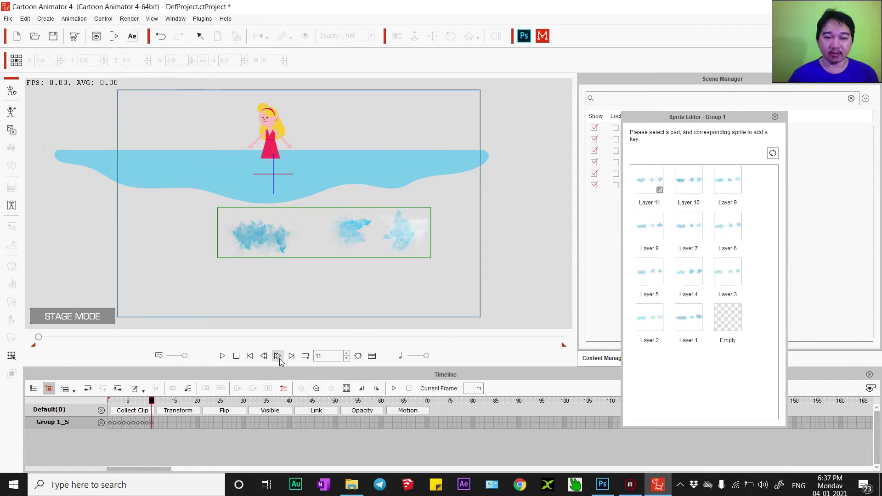
left_click(650, 180)
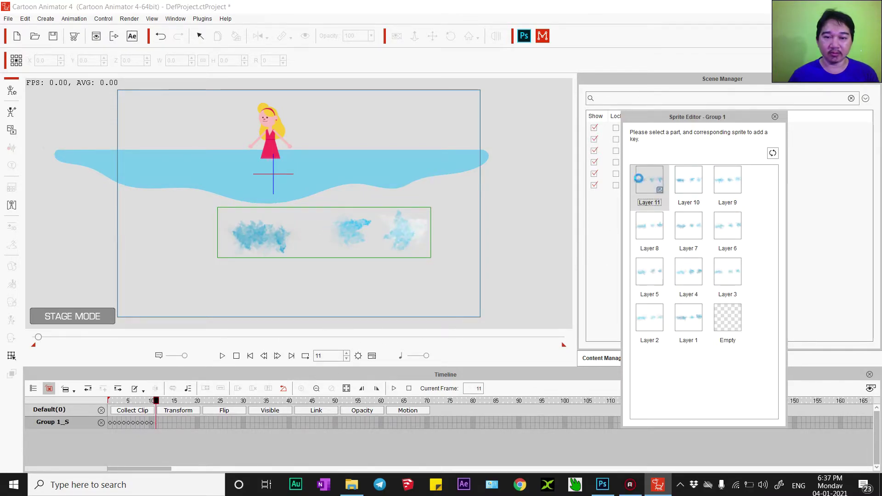
Play the splash animation twice, then stop back at frame 1.
left_click(222, 356)
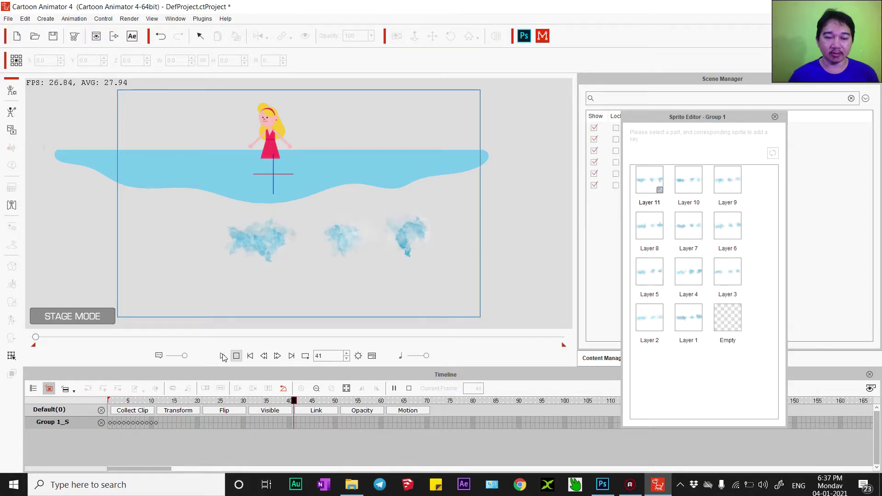
left_click(222, 357)
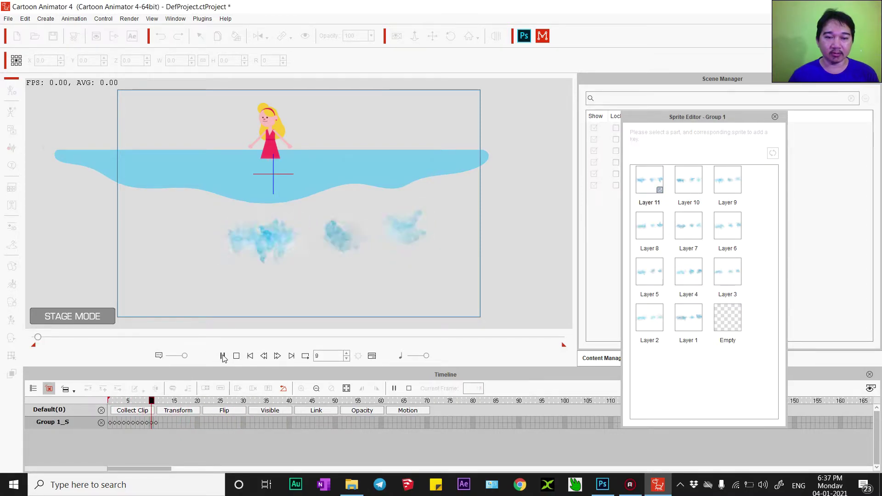
left_click(237, 357)
Collect the sprite keys into a clip and export it as an action named Action.
left_click(135, 410)
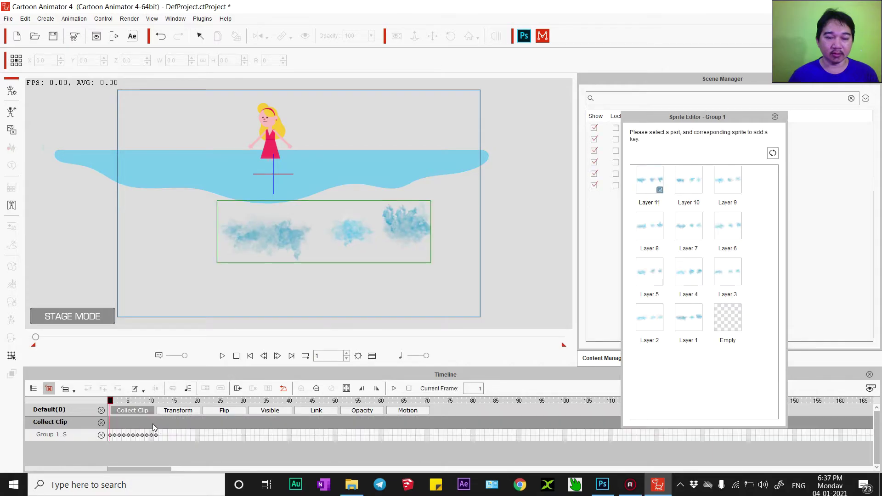
right_click(130, 425)
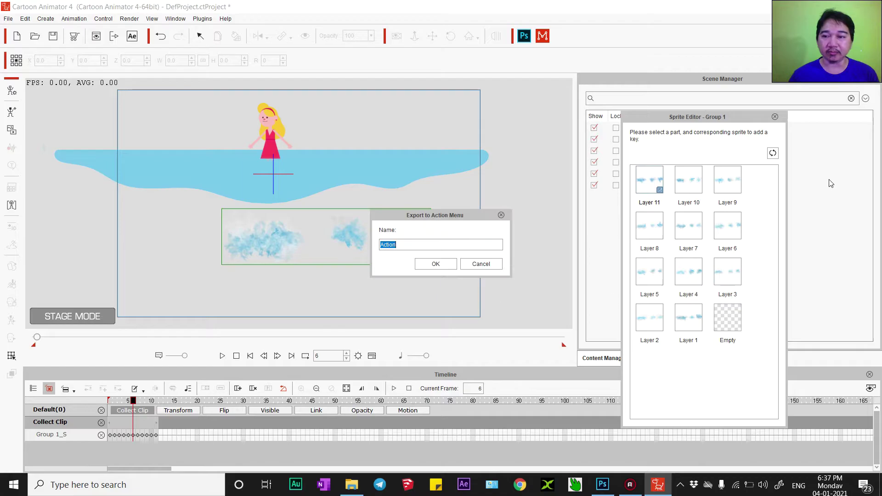
left_click(437, 266)
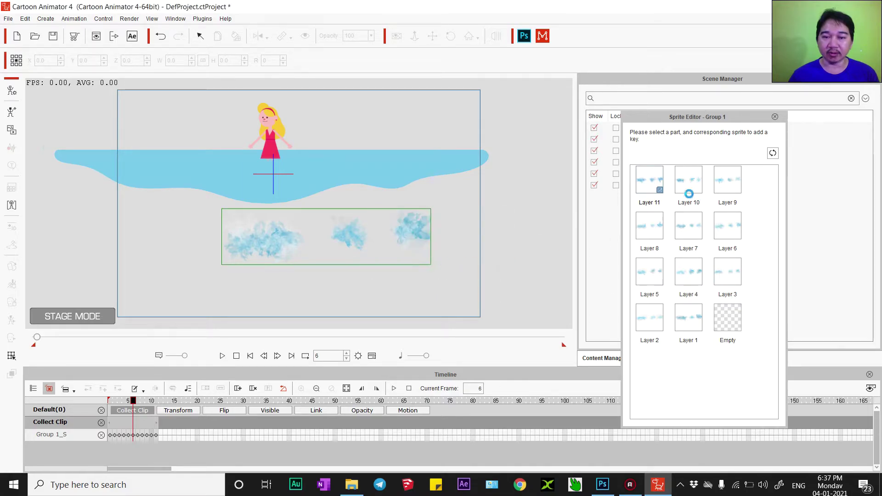
left_click(775, 118)
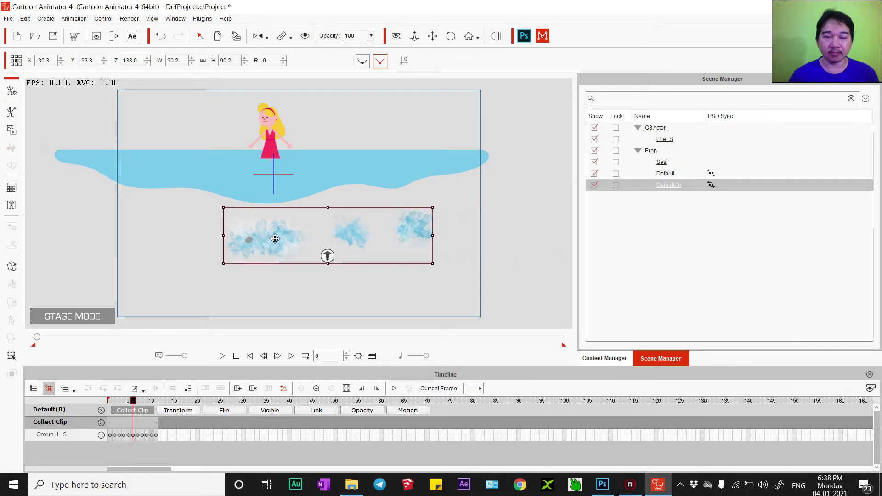
Delete the sprite keys and place the splash group at the girl's feet, scaled to 31.7%.
left_click_drag(260, 244, 274, 183)
left_click(236, 357)
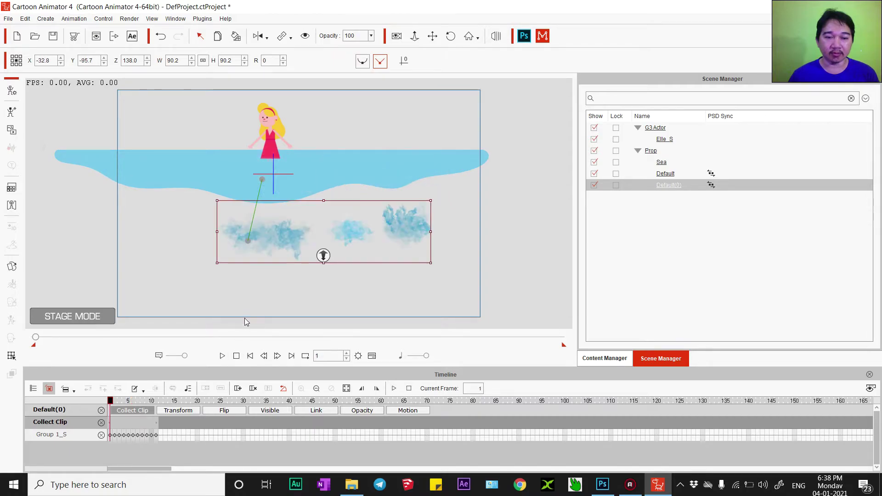
right_click(263, 255)
left_click(299, 309)
left_click_drag(279, 241, 297, 170)
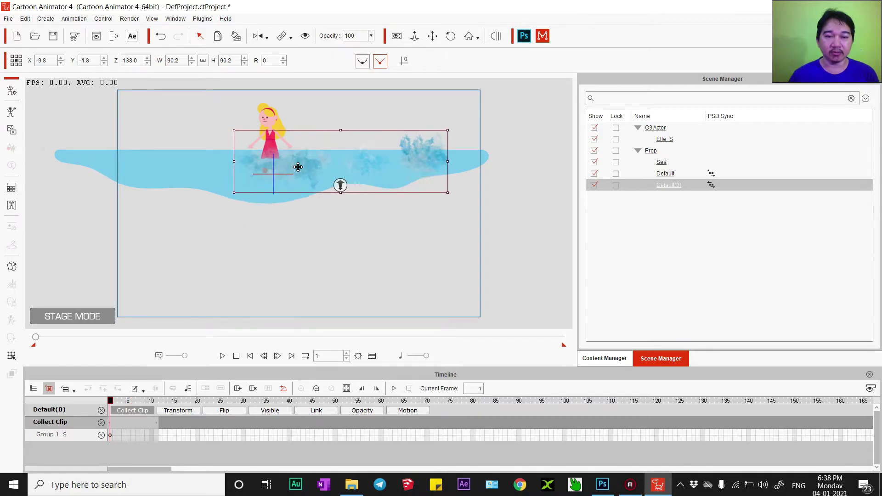
left_click_drag(441, 134, 313, 168)
Apply the saved splash Action to the splash group.
left_click(278, 144)
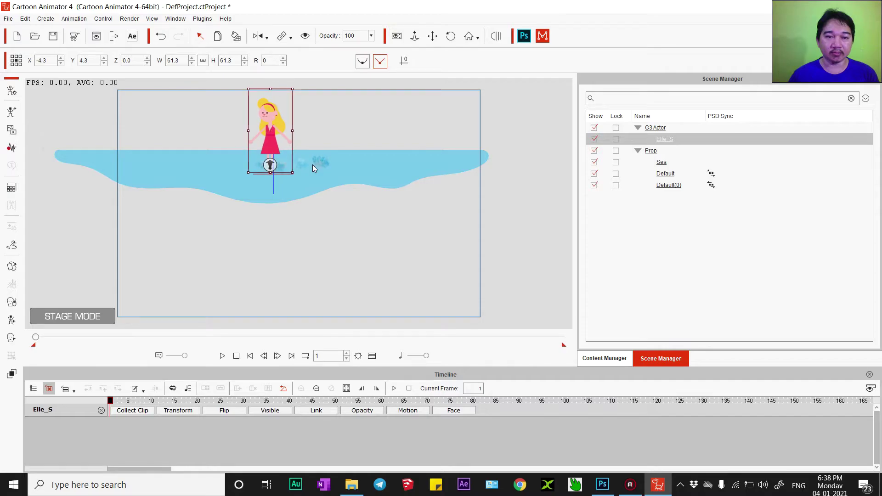
left_click_drag(312, 164, 320, 156)
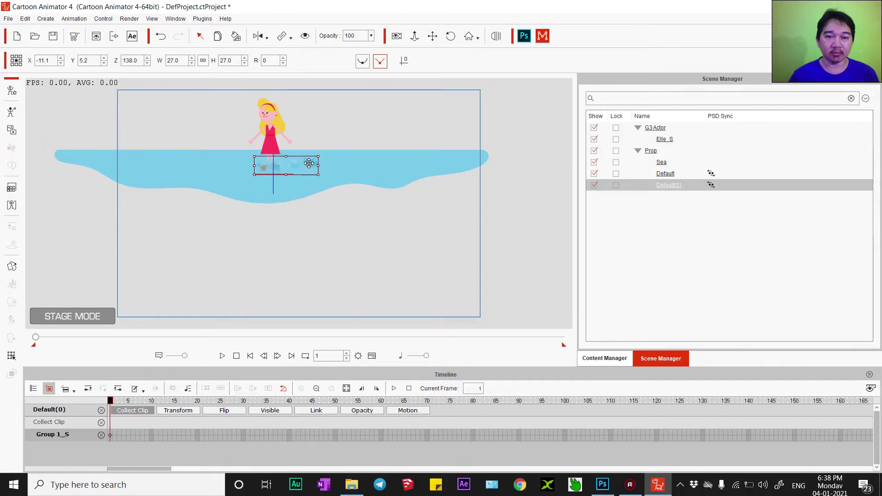
right_click(309, 164)
left_click(351, 223)
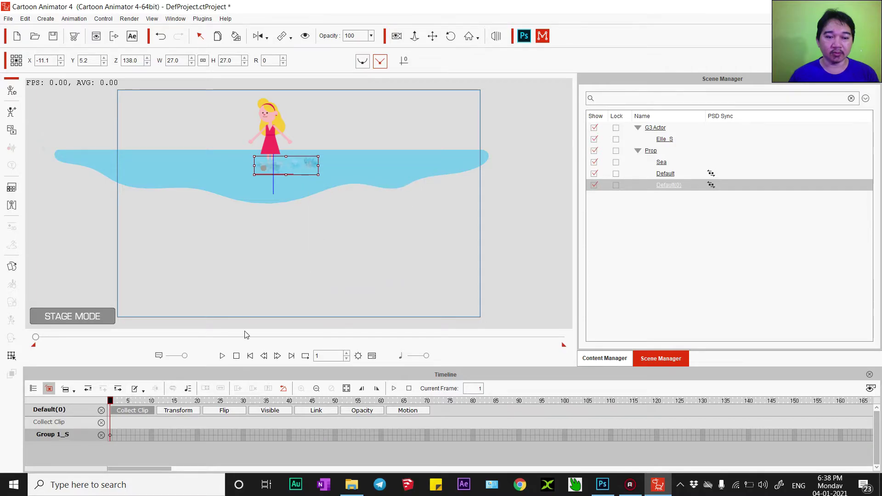
right_click(285, 169)
left_click(406, 193)
Stretch the splash action clip across the whole timeline and preview it from frame 1.
left_click(407, 411)
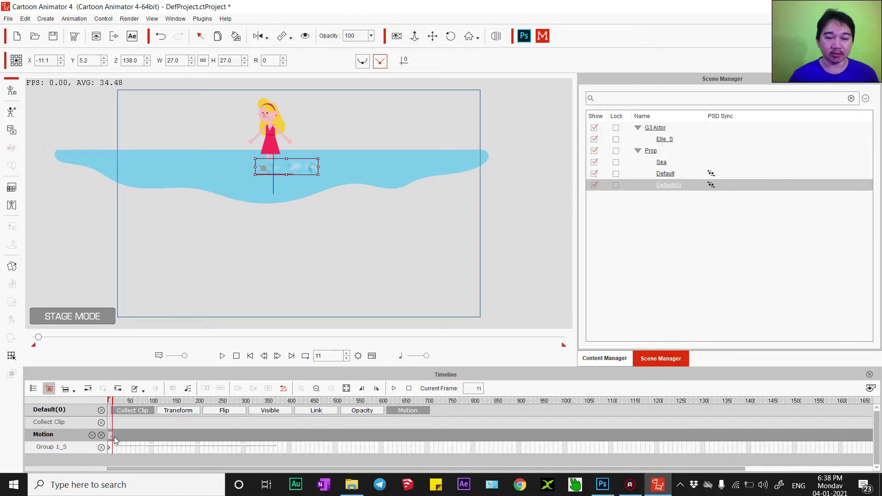
left_click_drag(114, 436, 606, 448)
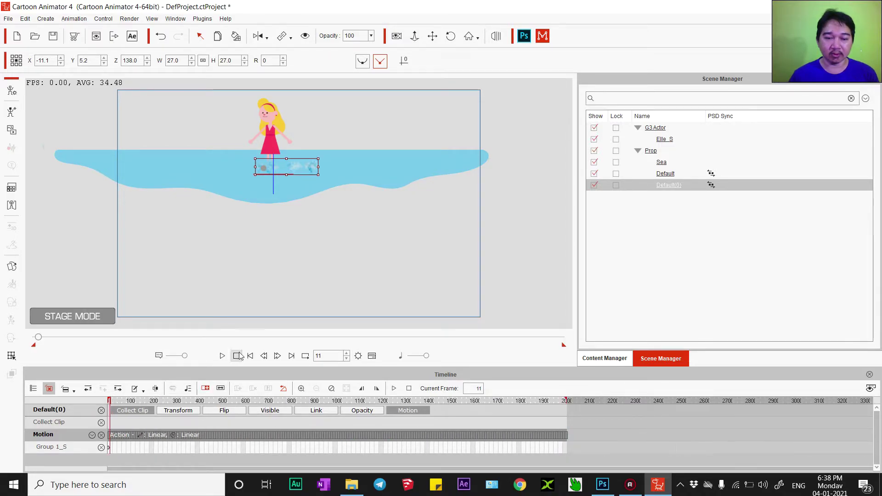
left_click(222, 356)
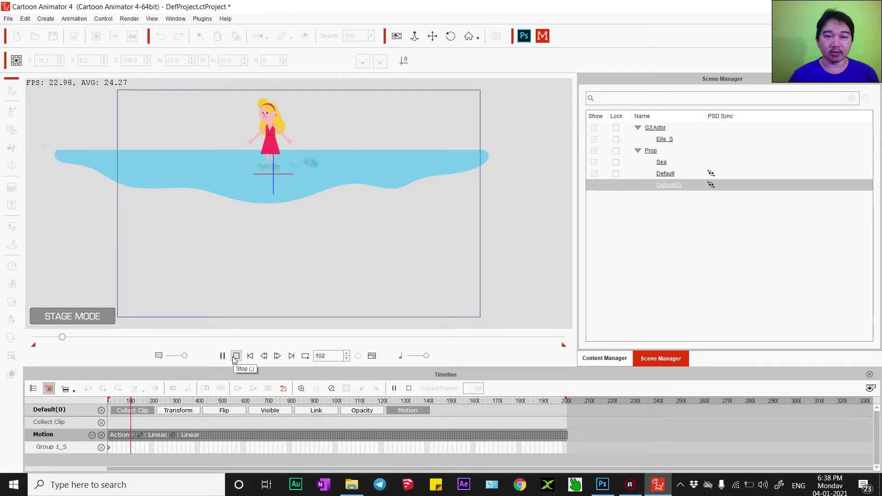
left_click(235, 357)
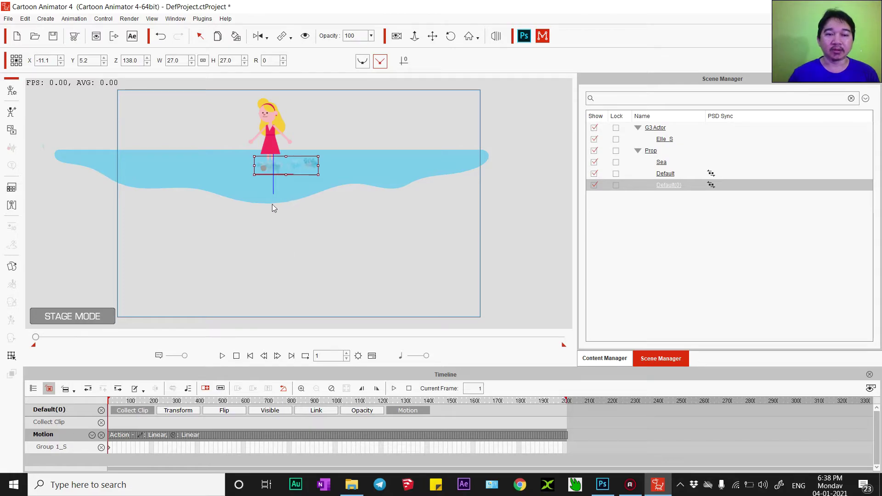
Move the girl just past the stage's right edge.
left_click_drag(269, 139, 500, 134)
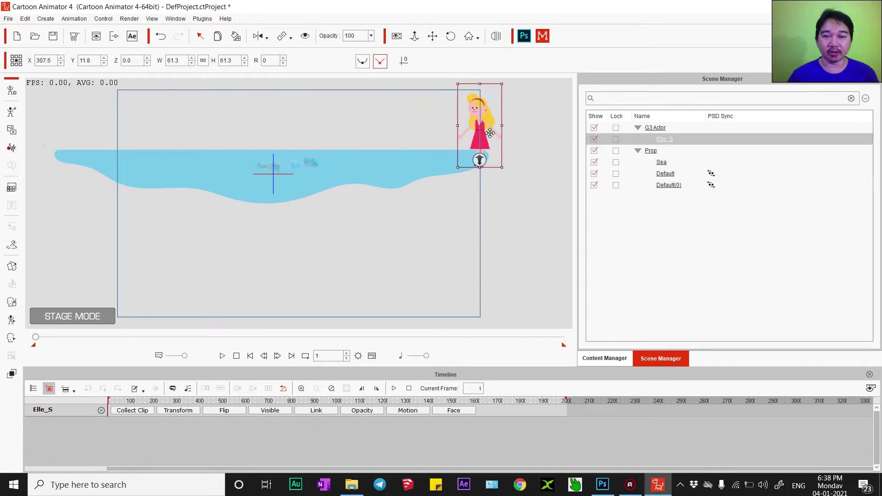
left_click_drag(500, 133, 512, 137)
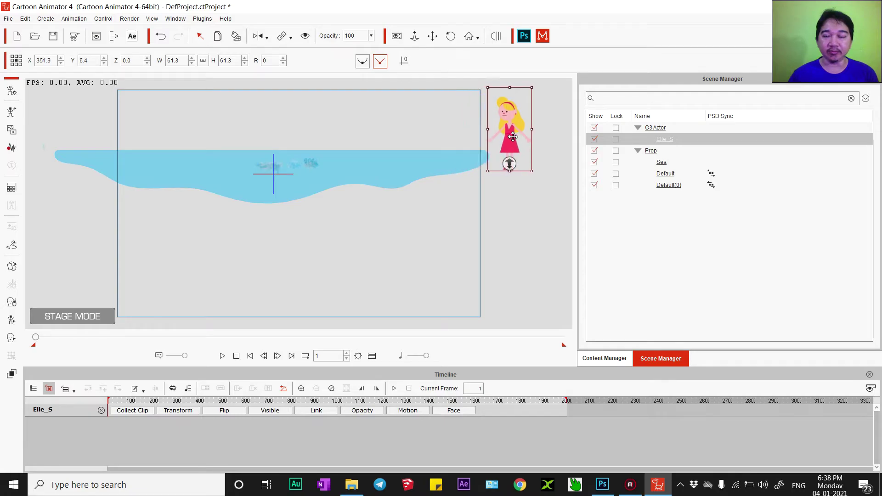
left_click(605, 358)
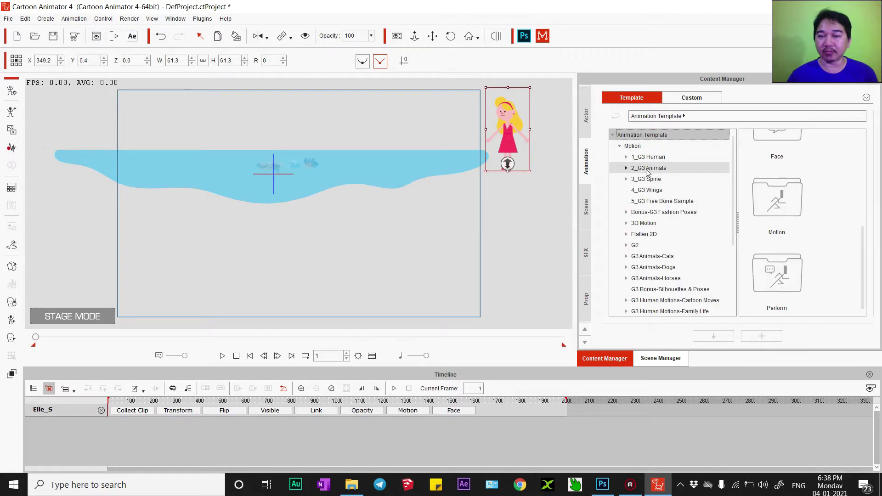
left_click(627, 157)
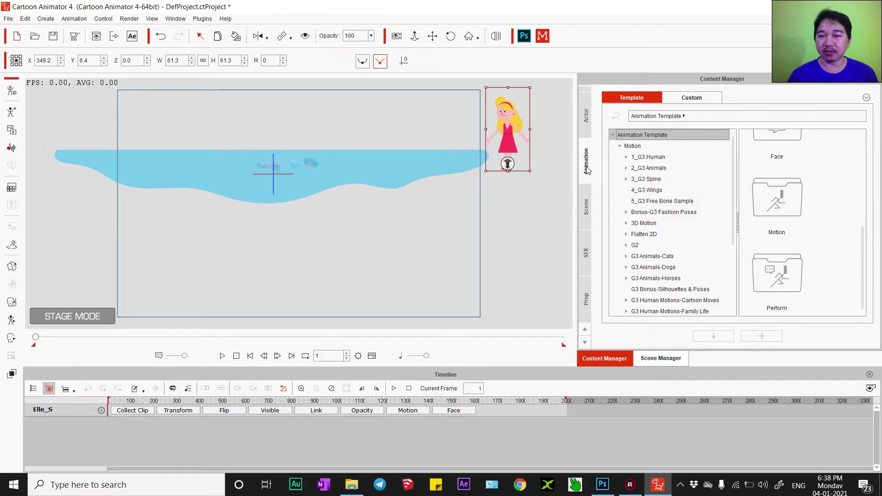
Apply the Move_Wander_M motion from 3D Motion > Studio Mocap-Spunky Moves > Move to the girl.
left_click(642, 224)
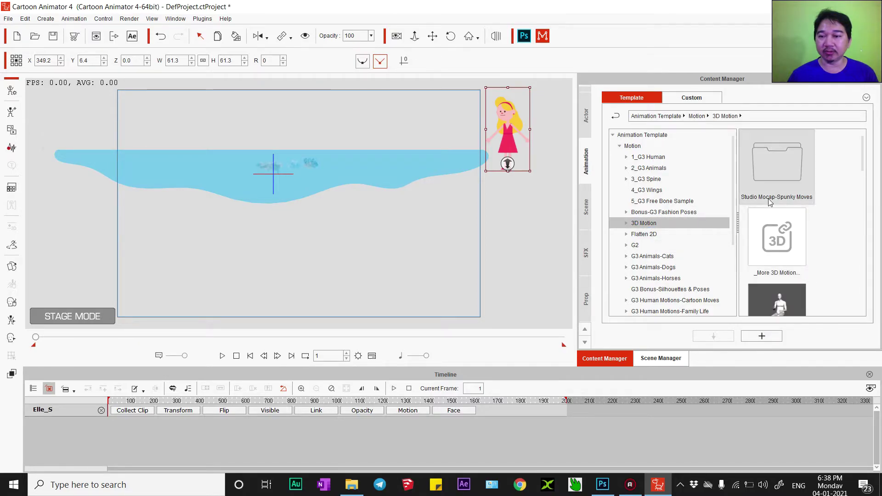
double_click(771, 184)
scroll(782, 276, "down", 3)
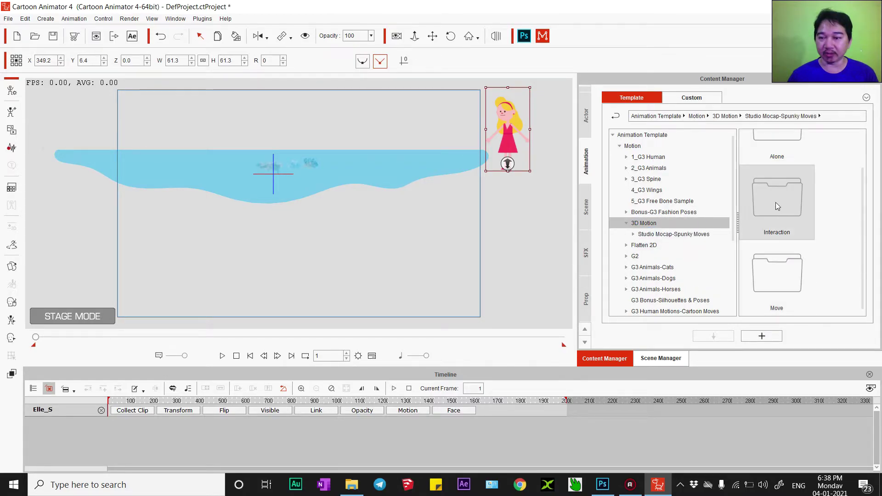
double_click(784, 286)
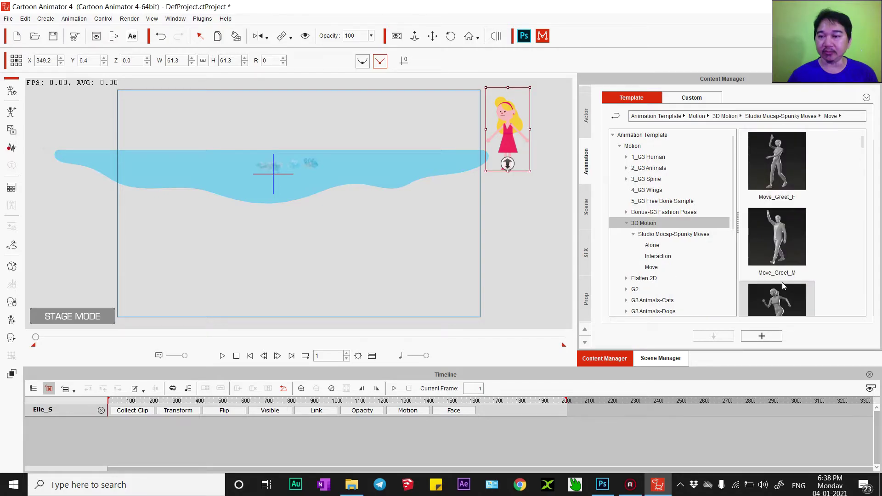
scroll(786, 269, "down", 3)
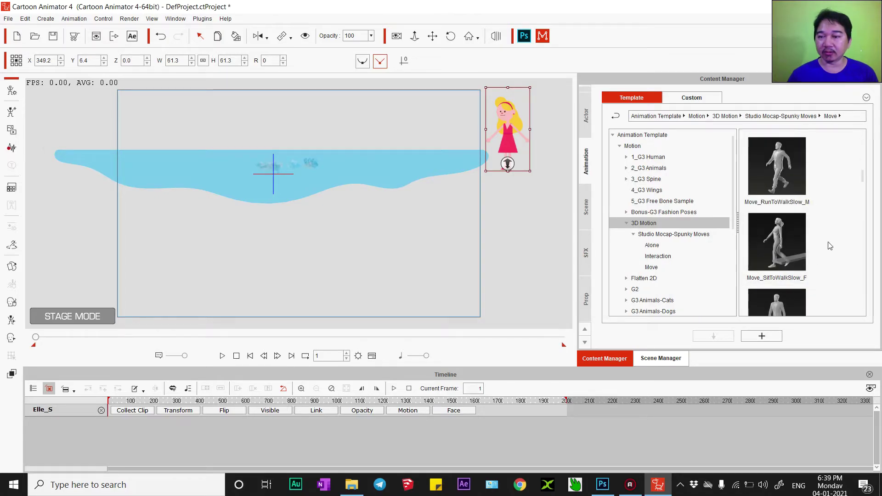
left_click_drag(862, 178, 864, 318)
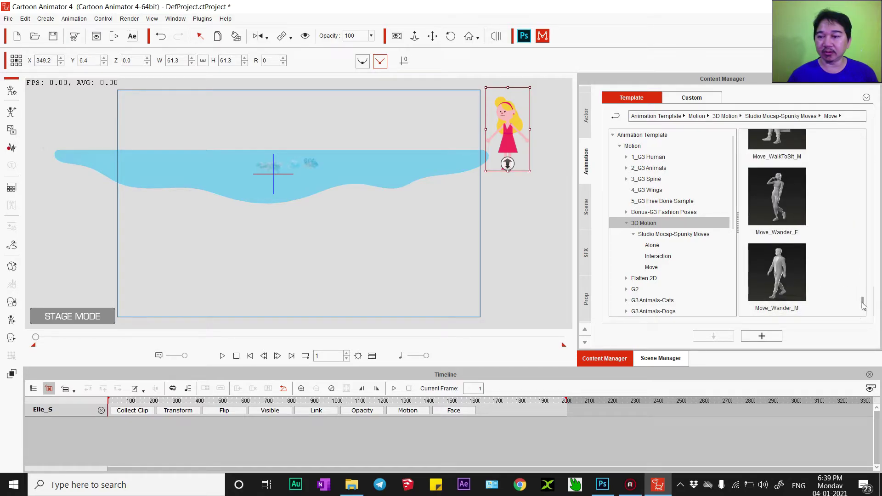
left_click_drag(863, 303, 864, 141)
left_click_drag(862, 225, 861, 314)
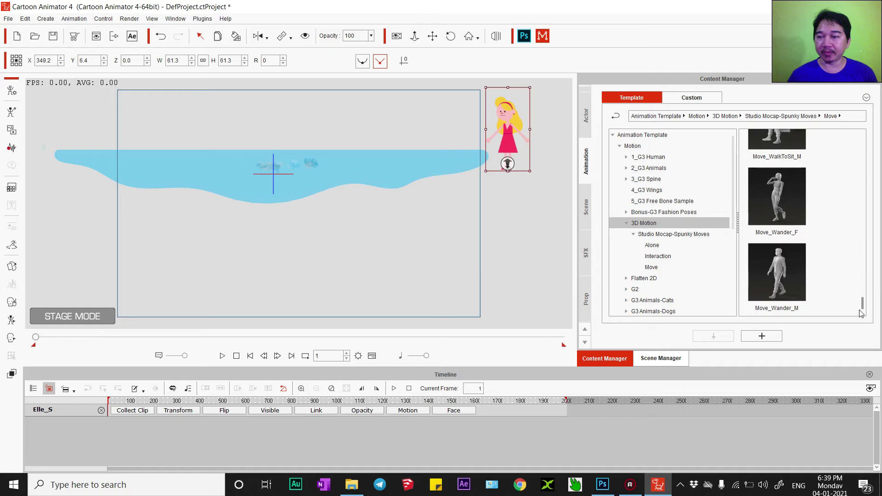
mouse_move(790, 278)
left_mouse_down()
mouse_move(507, 131)
mouse_move(505, 142)
left_mouse_up()
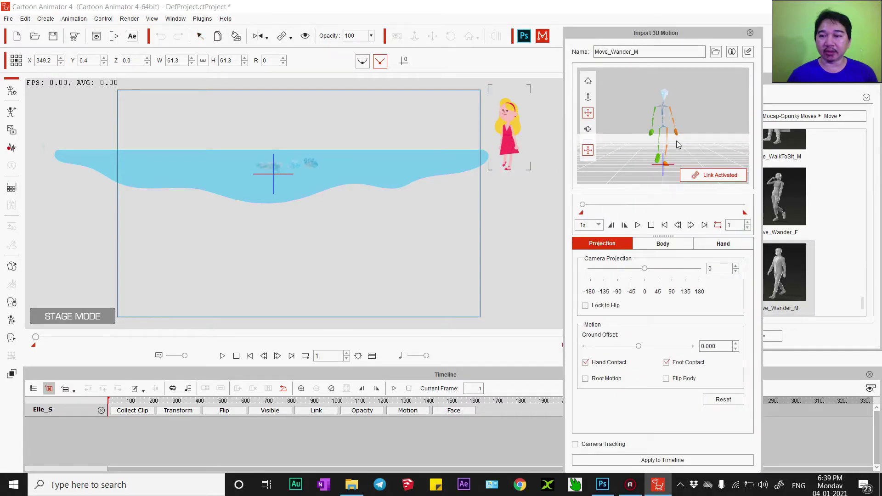
Set the walk's camera projection to about -45 and turn off Enable Z Axis.
left_click(618, 291)
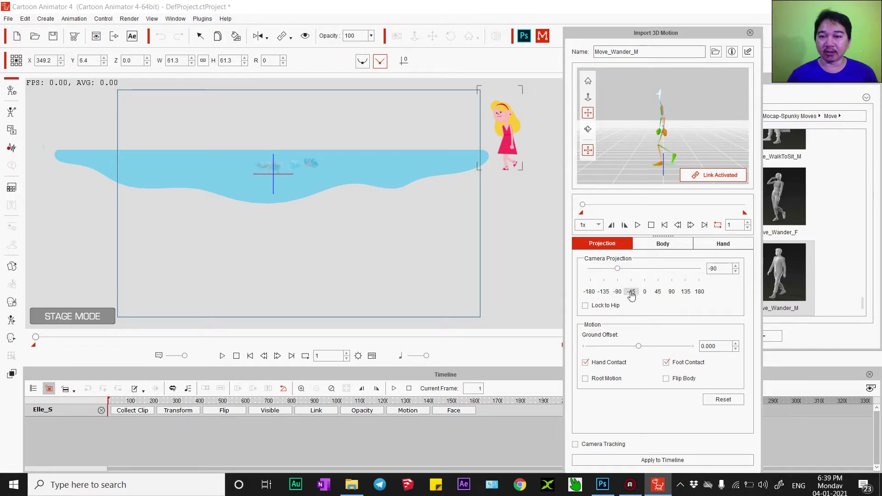
left_click(632, 293)
mouse_move(669, 155)
left_mouse_down()
mouse_move(665, 144)
mouse_move(663, 152)
left_mouse_up()
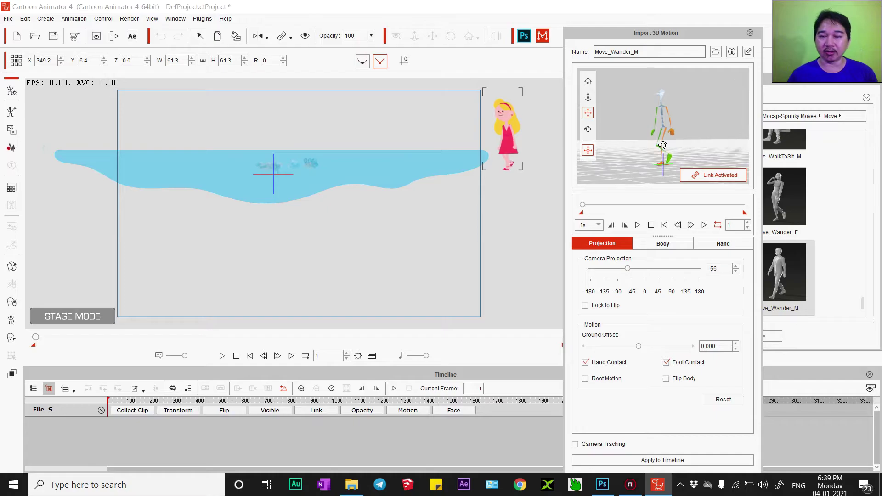
left_click(664, 245)
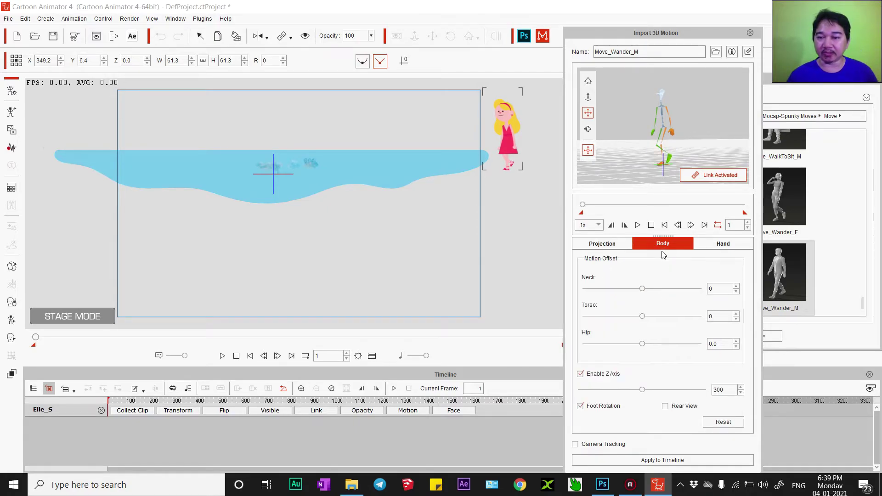
left_click(582, 374)
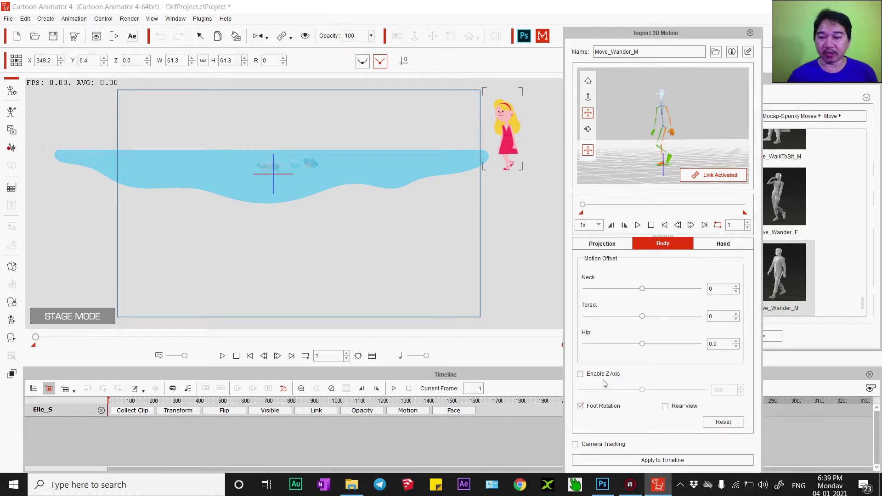
left_click_drag(667, 38, 691, 32)
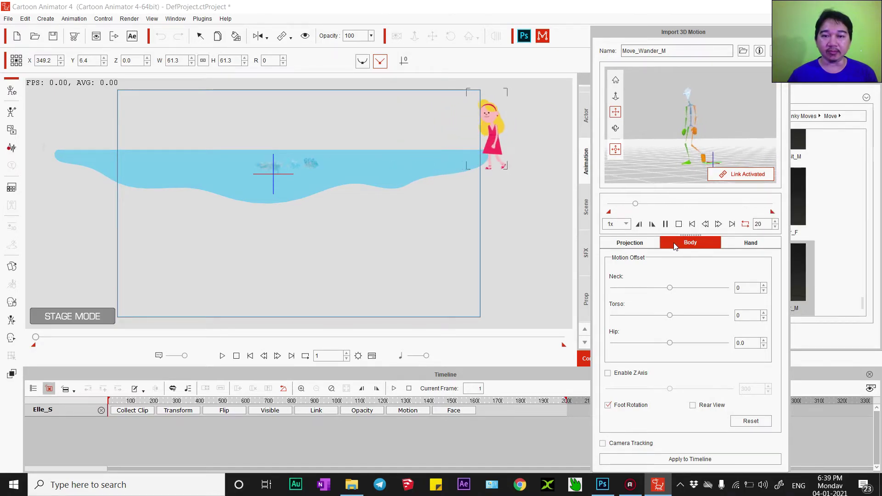
Apply the Move_Wander_M walk to the timeline and preview it.
left_click(679, 224)
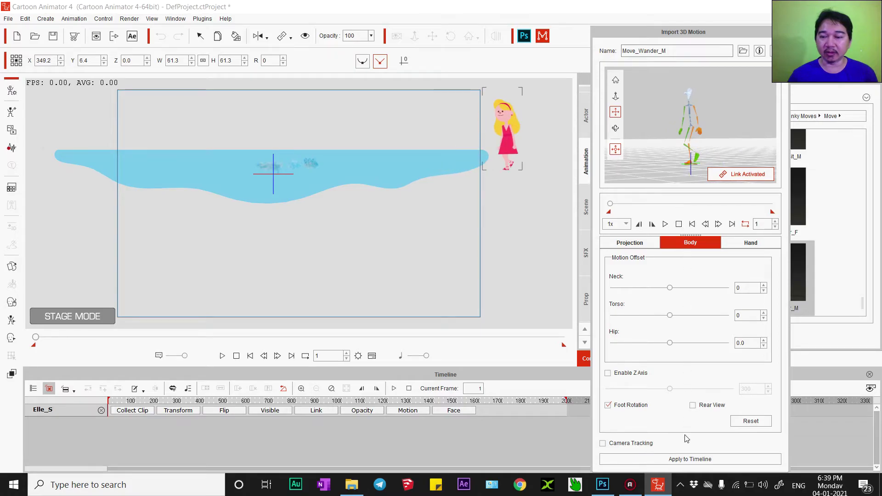
left_click(685, 458)
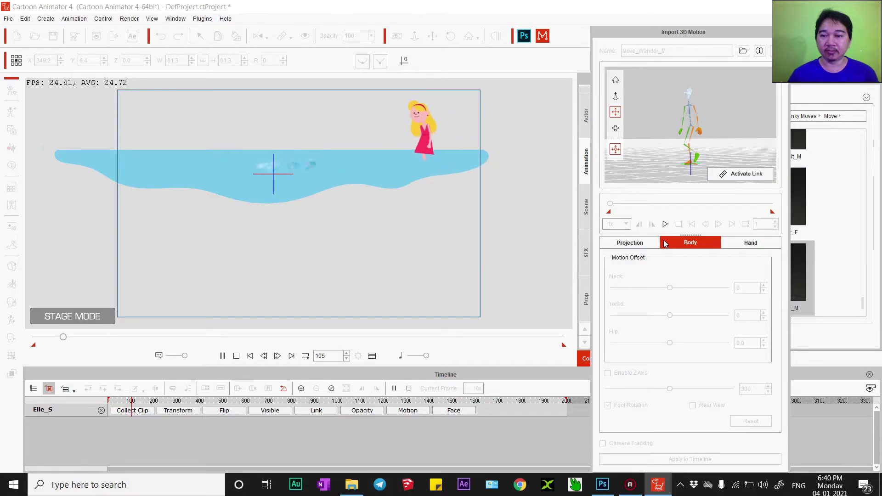
key("space")
left_click(676, 459)
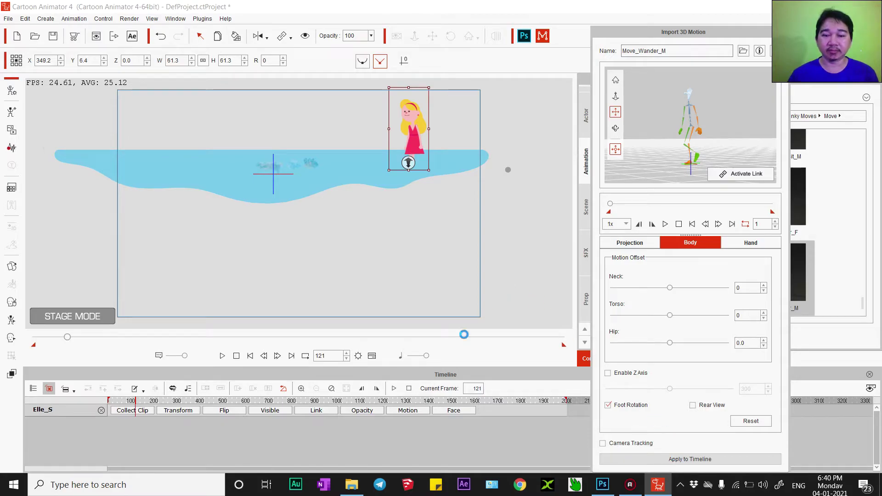
key("space")
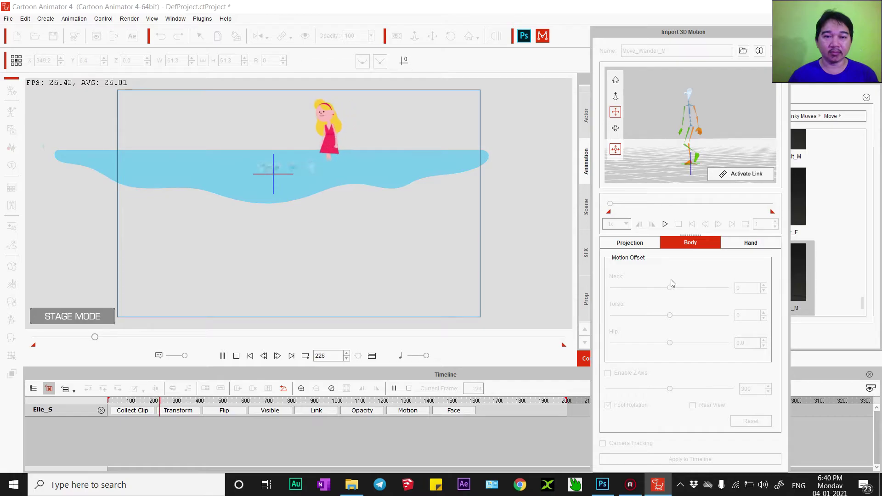
key("space")
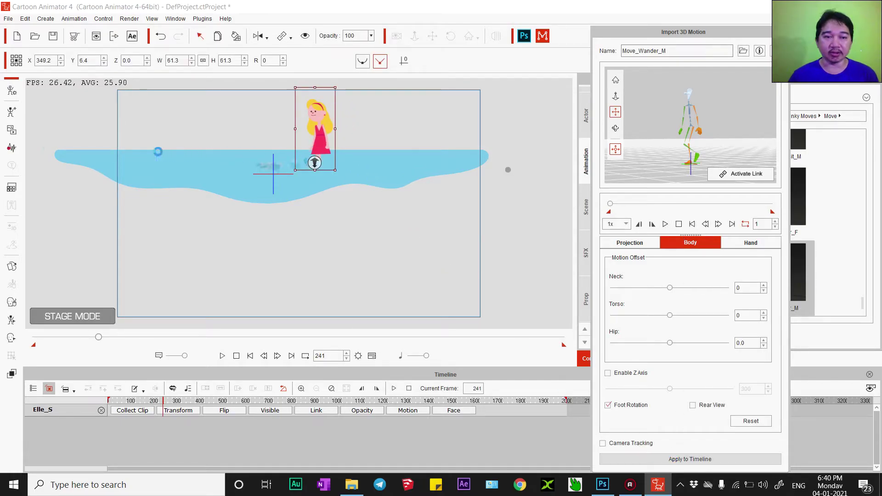
key("space")
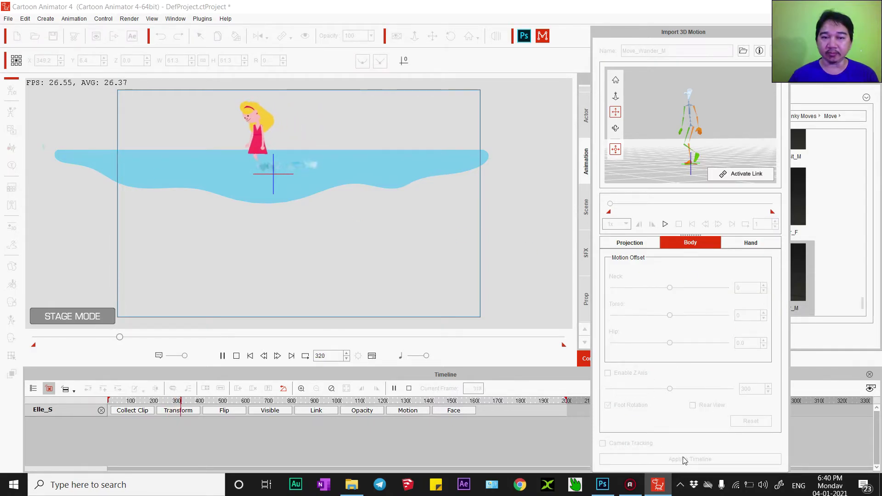
key("space")
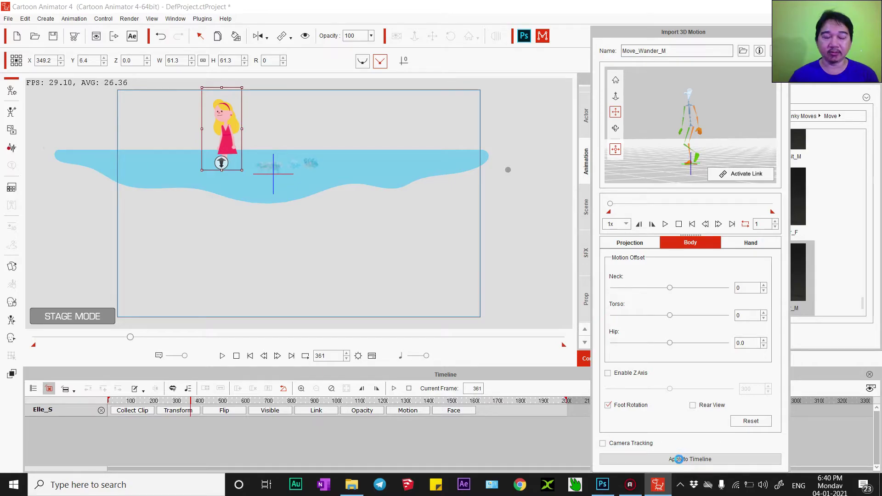
Add two more Move_Wander_M walk cycles and close the Import 3D Motion panel.
left_click(679, 460)
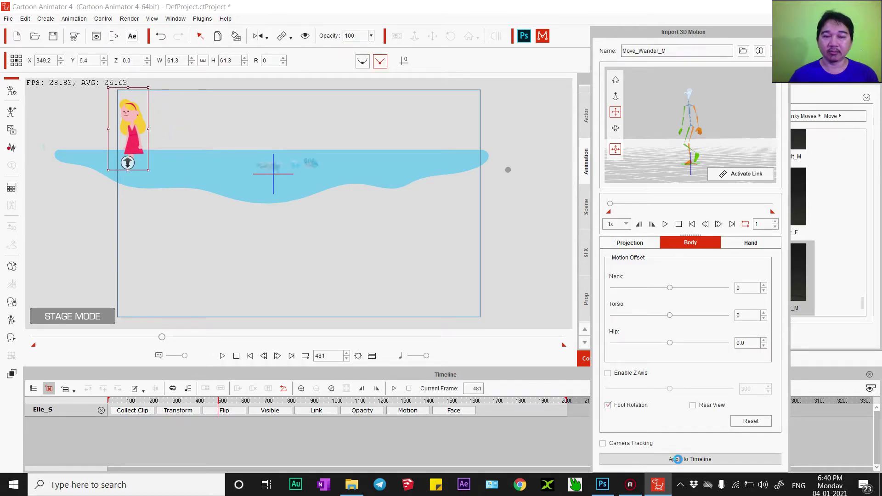
left_click(677, 459)
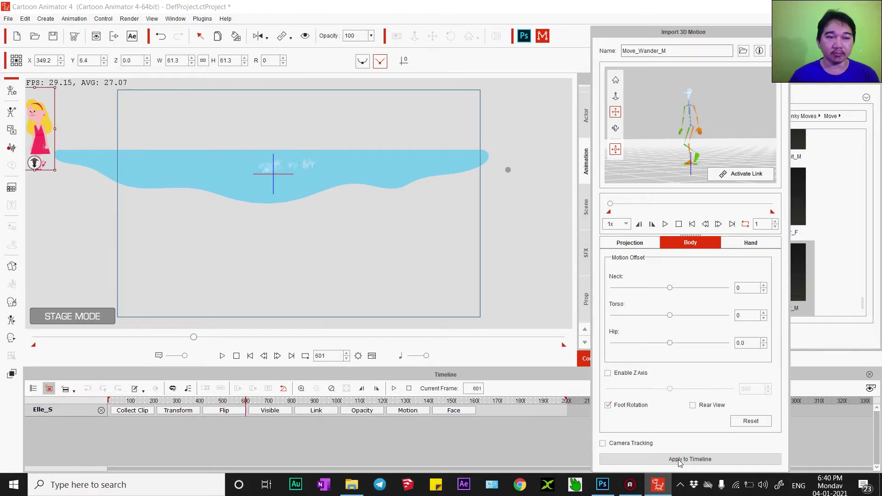
left_click(783, 33)
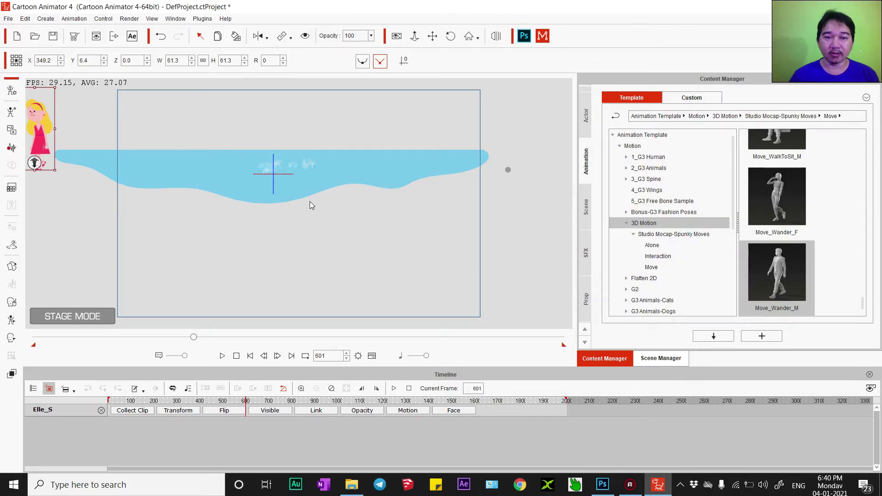
Add a position key for the girl at frame 601 on her Transform track.
left_click(181, 411)
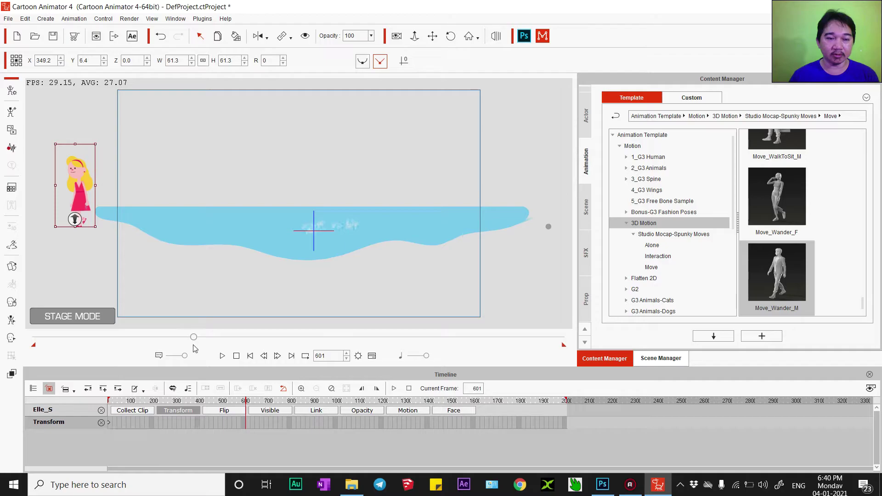
scroll(247, 431, "up", 5)
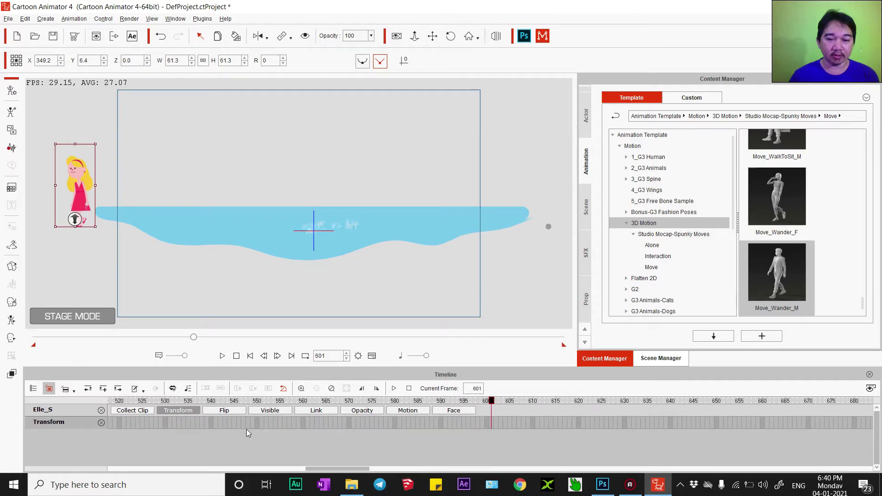
left_click(491, 423)
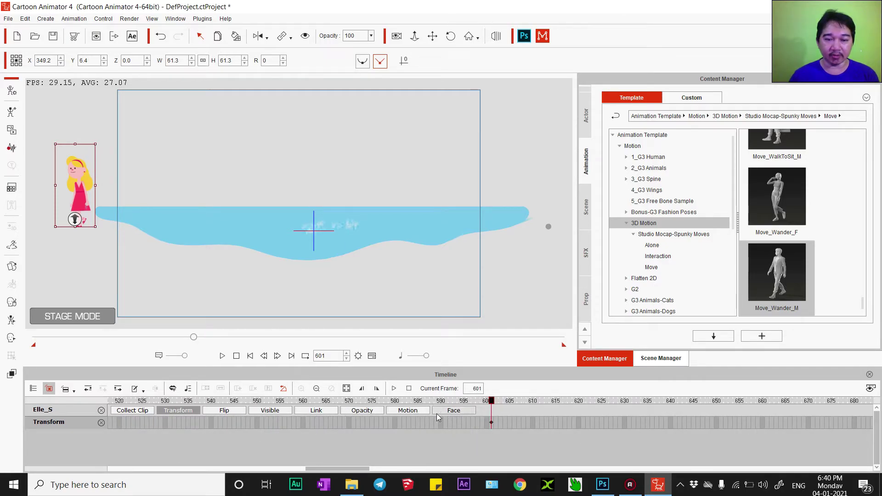
left_click(408, 411)
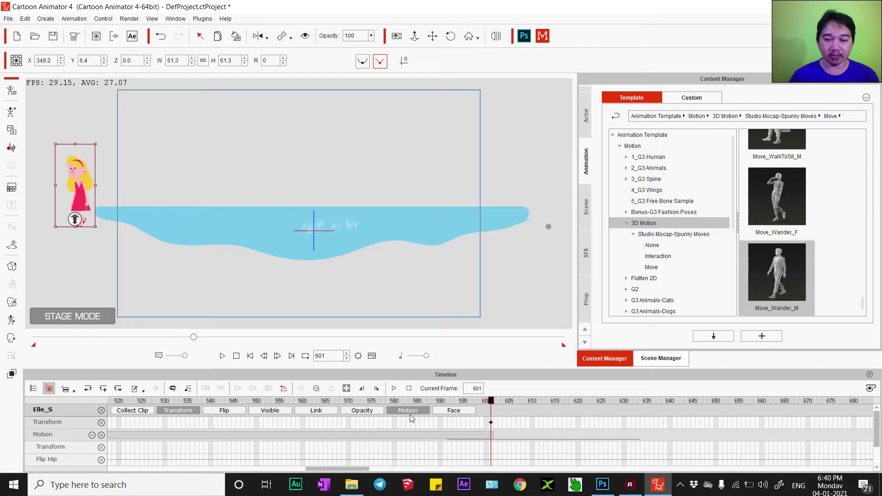
left_click(236, 357)
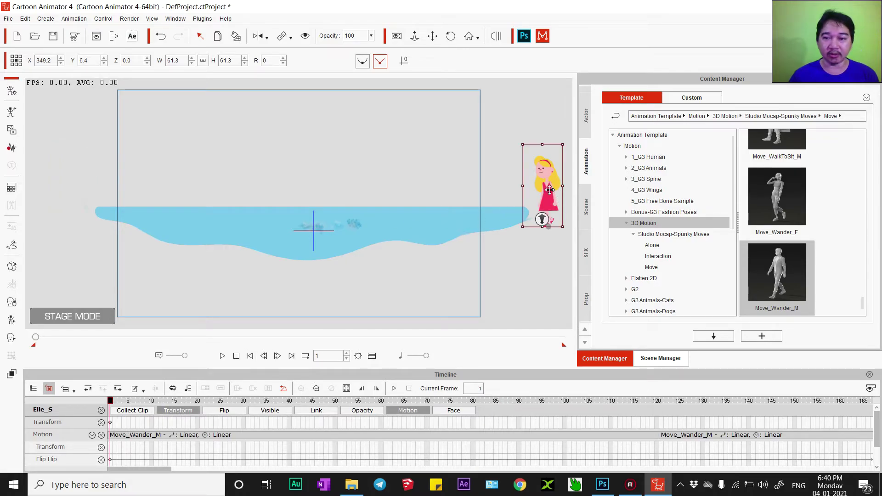
At frame 1, place the girl at the shore's right end and replay to check.
left_click_drag(550, 190, 523, 181)
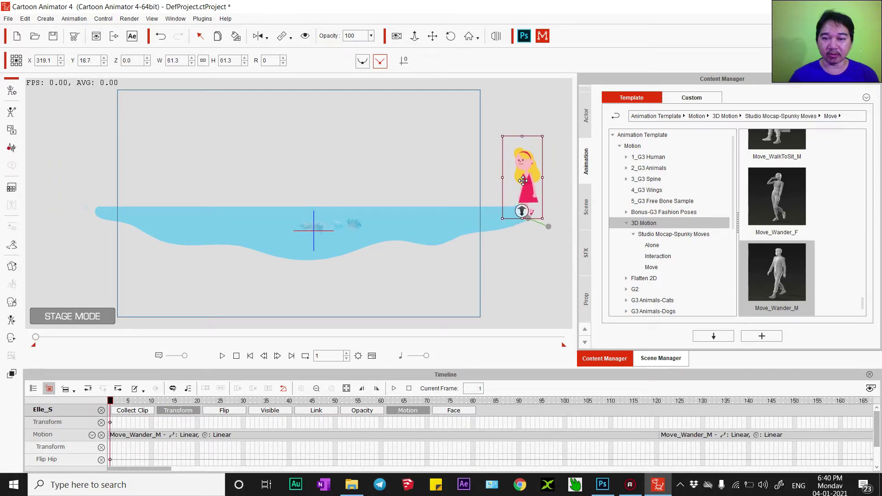
scroll(421, 297, "up", 2)
scroll(421, 297, "up", 2)
scroll(438, 220, "up", 2)
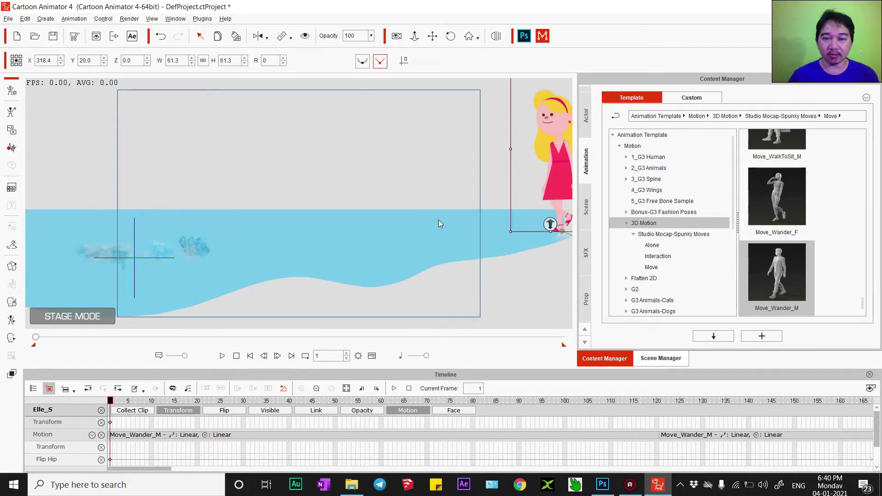
scroll(438, 224, "up", 2)
scroll(438, 224, "up", 2)
scroll(402, 157, "up", 2)
left_click_drag(402, 152, 353, 169)
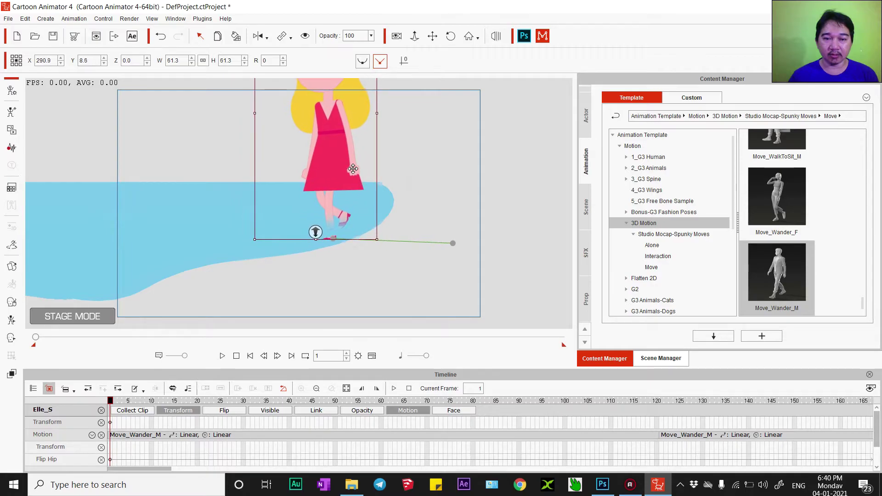
left_click_drag(353, 169, 471, 174)
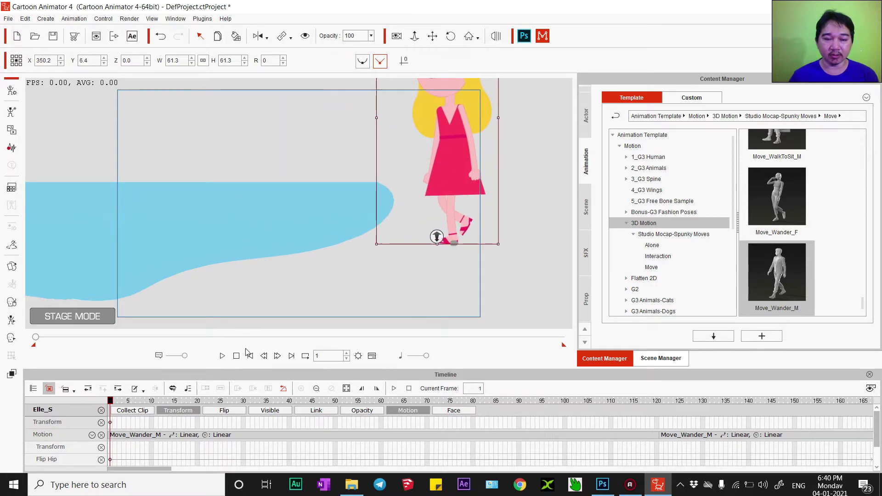
left_click(227, 355)
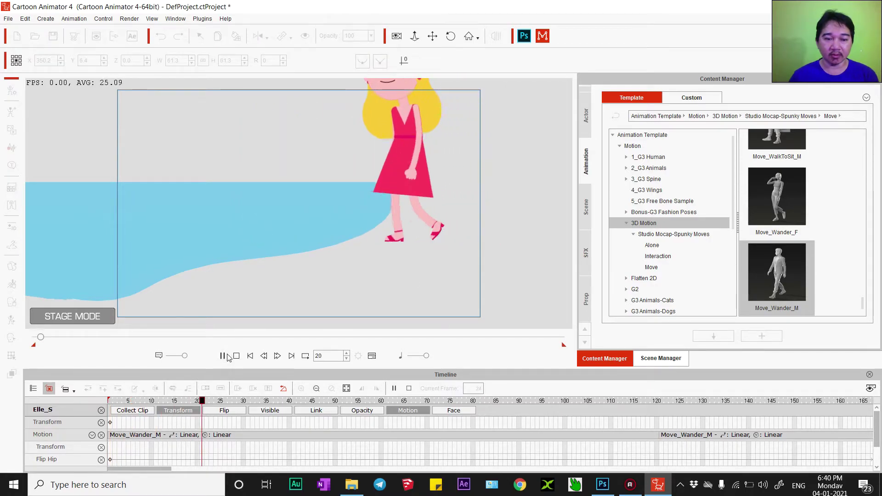
left_click(236, 356)
Key the girl at frame 61 so her feet stay on the shore, then replay the walk.
scroll(189, 433, "down", 2)
scroll(189, 433, "up", 2)
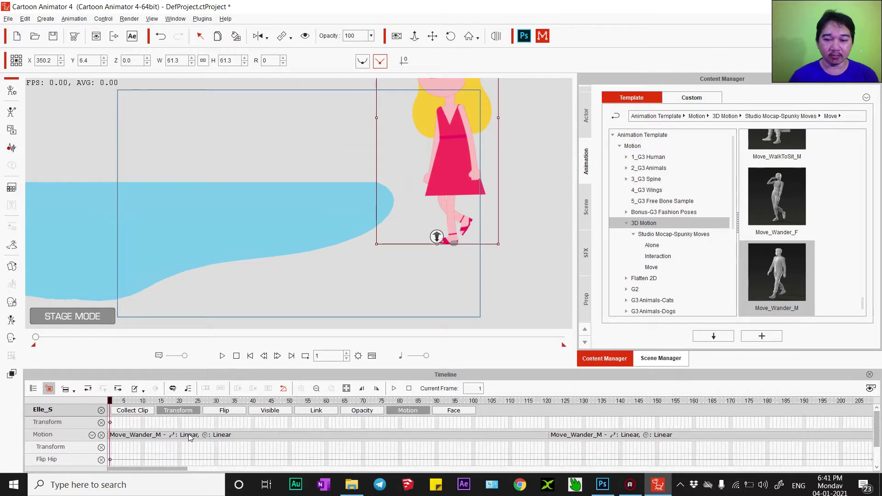
scroll(188, 433, "down", 5)
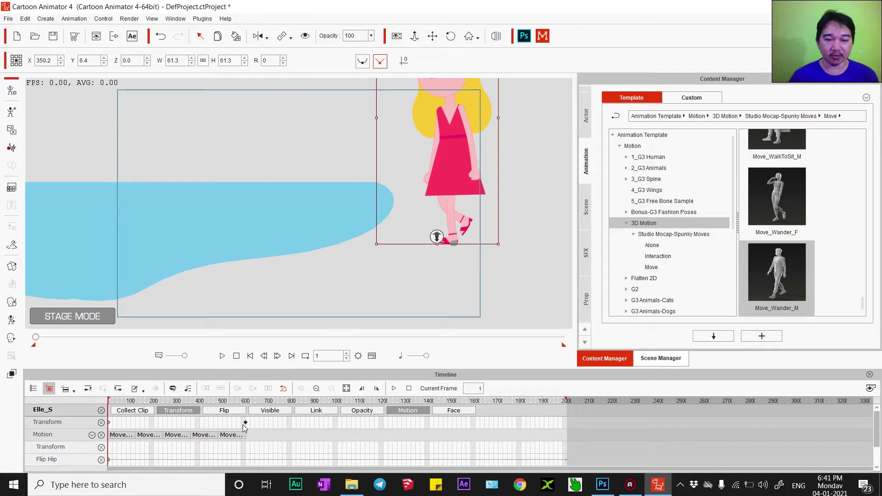
left_click(110, 422)
scroll(110, 425, "up", 5)
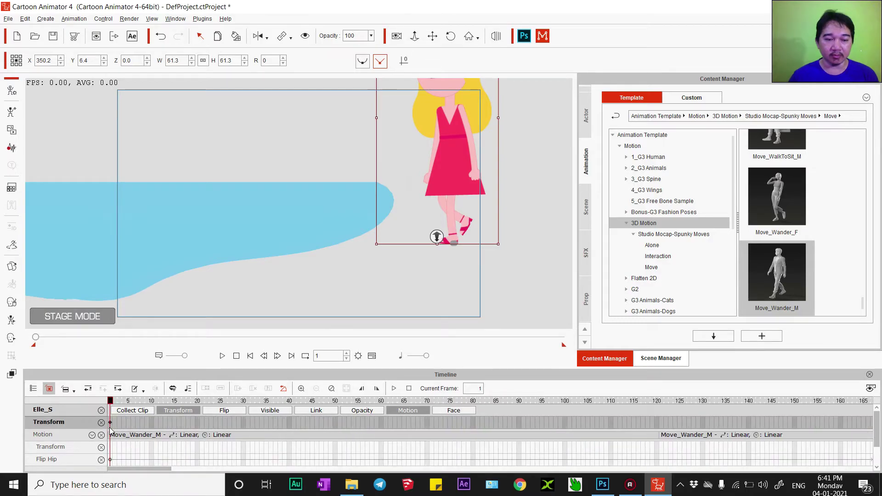
left_click(221, 358)
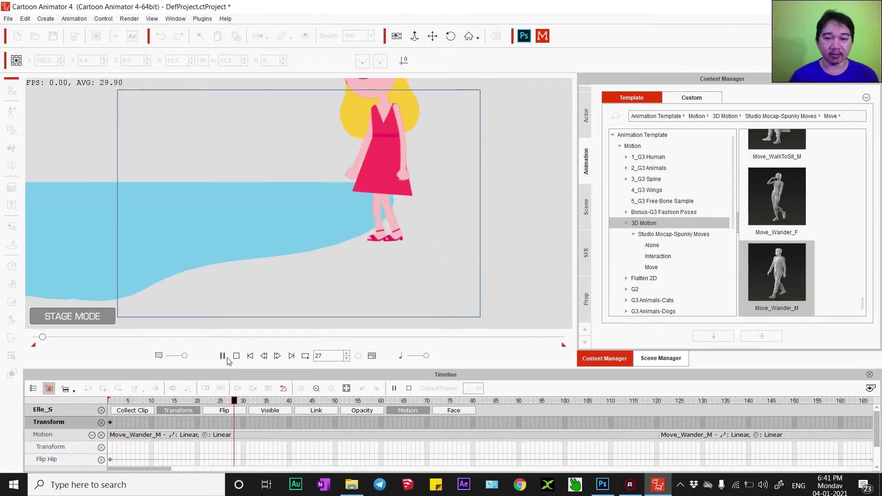
left_click(223, 357)
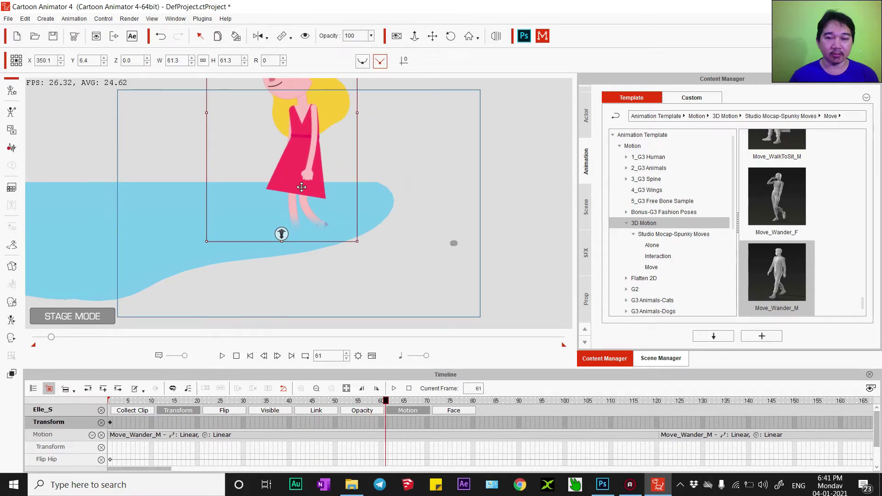
left_click_drag(308, 146, 316, 142)
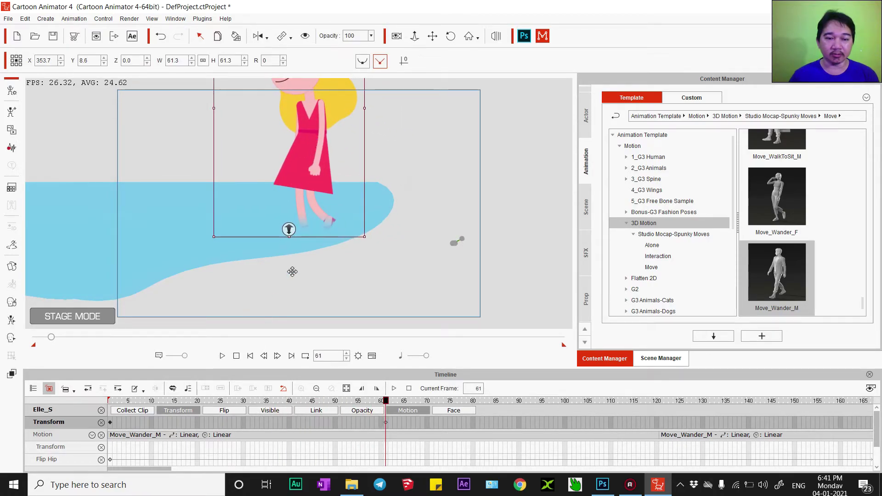
left_click(384, 421)
left_click(110, 423)
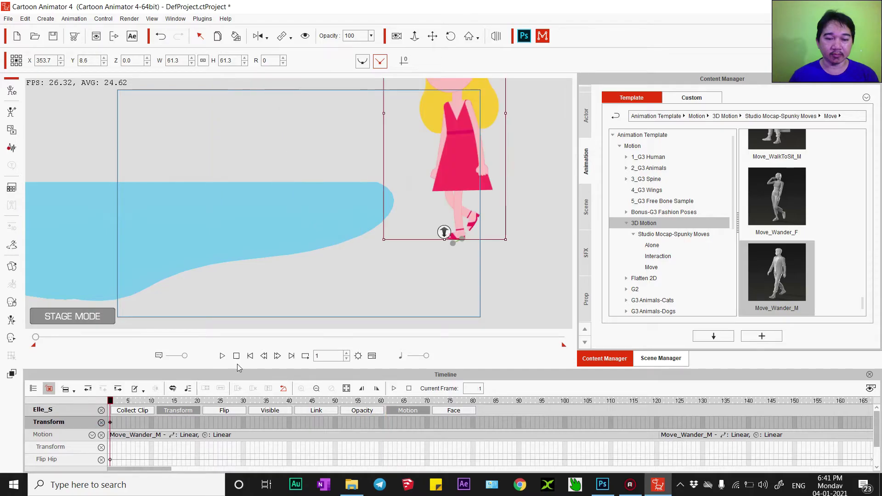
left_click(223, 356)
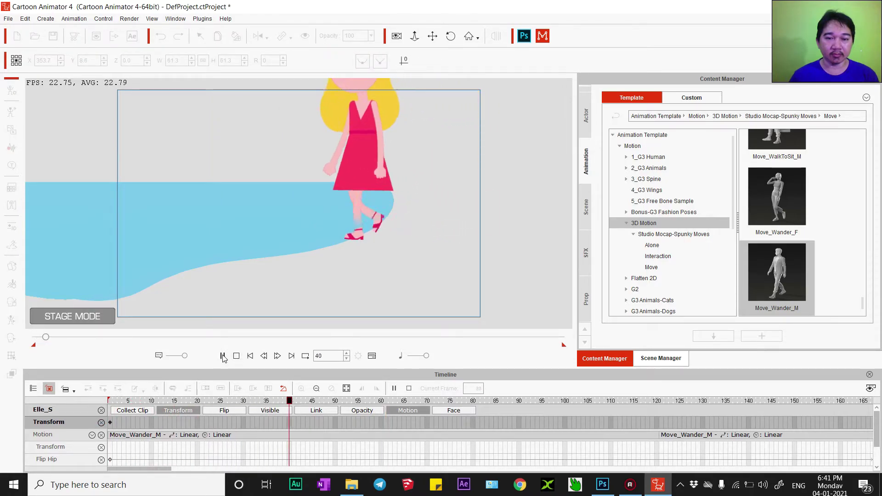
left_click(223, 357)
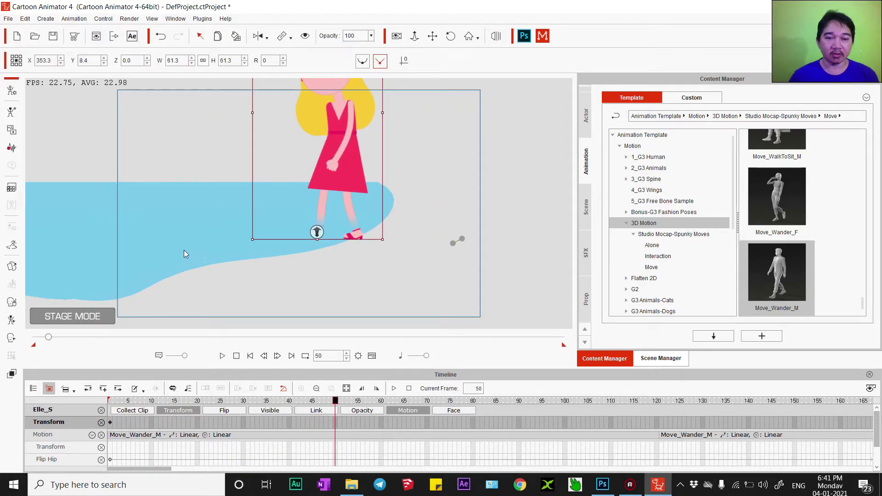
left_click(329, 253)
Fine-tune the selected prop's width at frame 50, settling near 100.2%.
left_click_drag(410, 256, 423, 257)
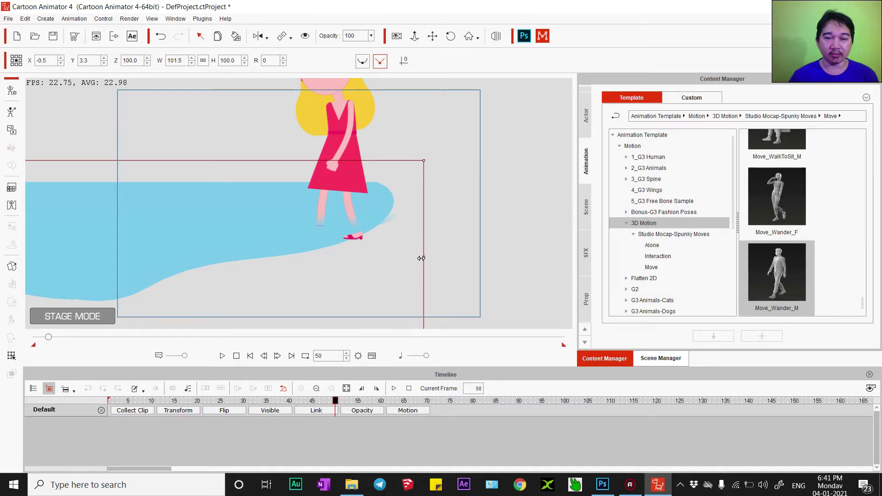
left_click_drag(424, 265, 411, 256)
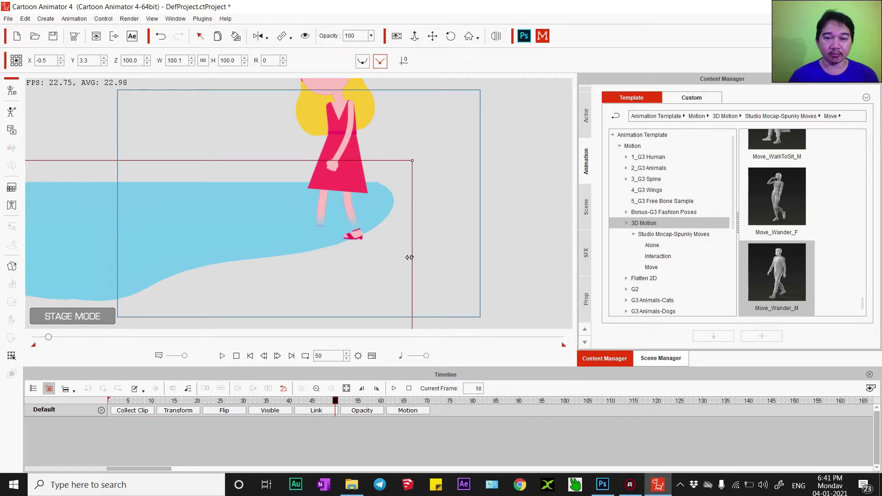
mouse_move(409, 257)
left_mouse_down()
mouse_move(426, 260)
mouse_move(411, 261)
left_mouse_up()
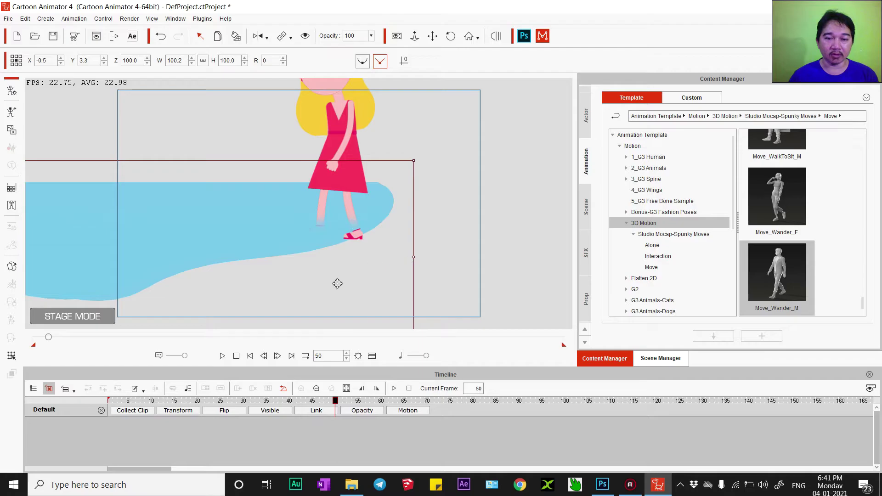
Dismiss the prop's context menu, replay the walk from the start, stop it, and deselect.
right_click(227, 240)
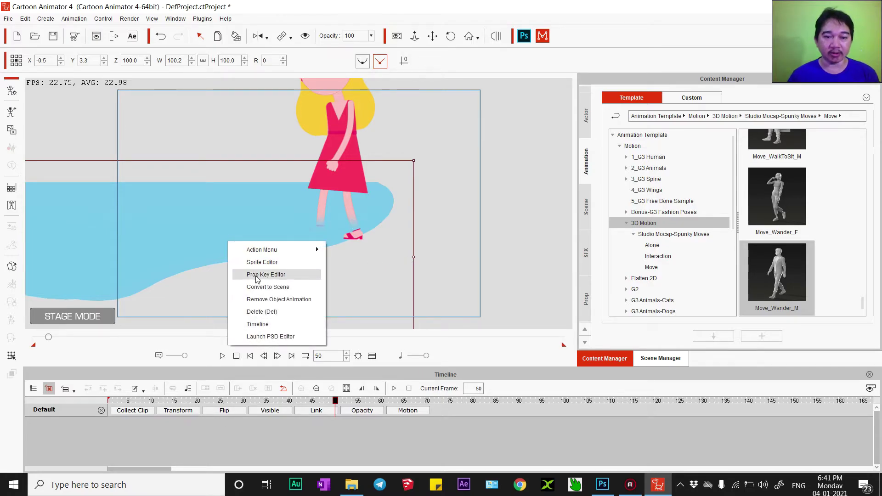
left_click(261, 299)
left_click(236, 356)
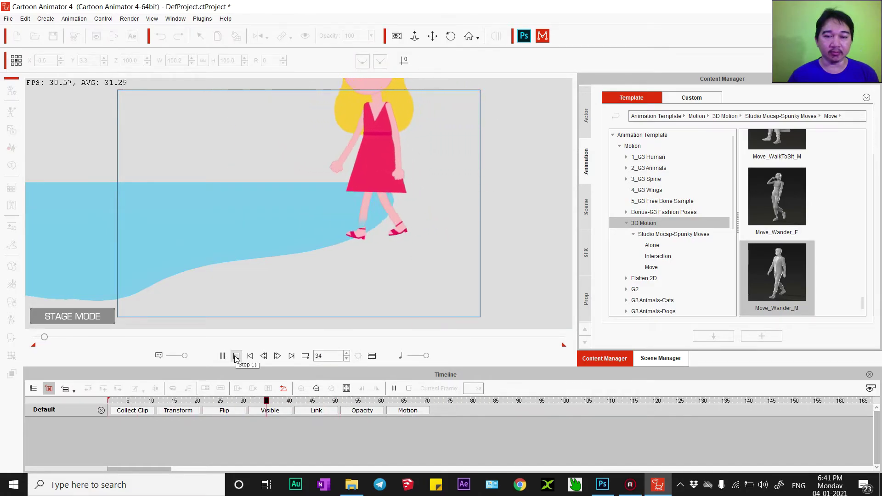
left_click(236, 357)
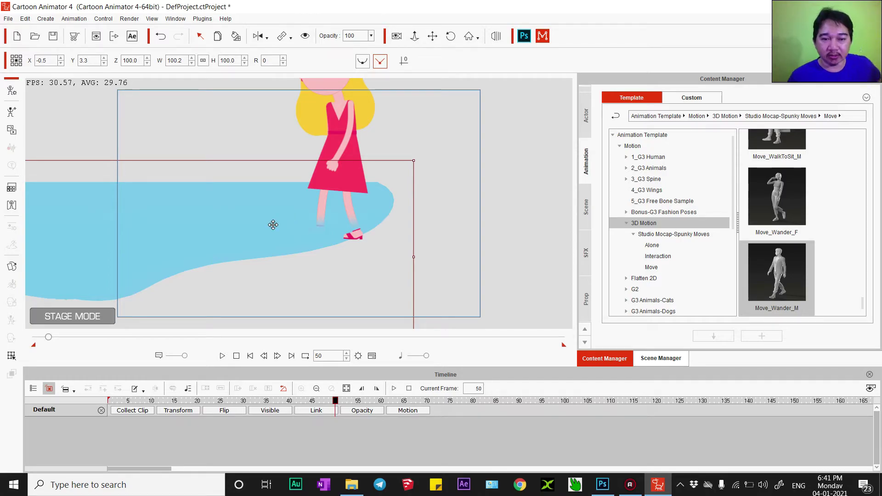
left_click(466, 234)
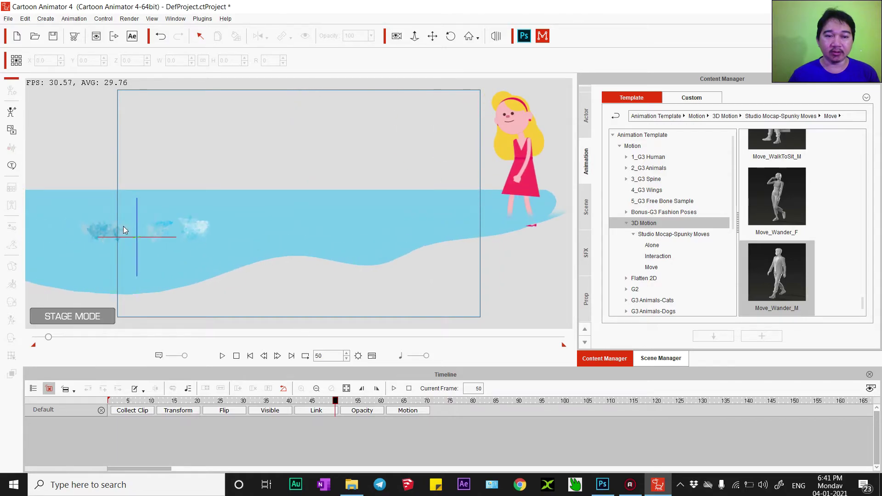
At frame 38, drag the Group 1_S splash prop right under the girl's feet.
left_click(110, 226)
left_click(238, 361)
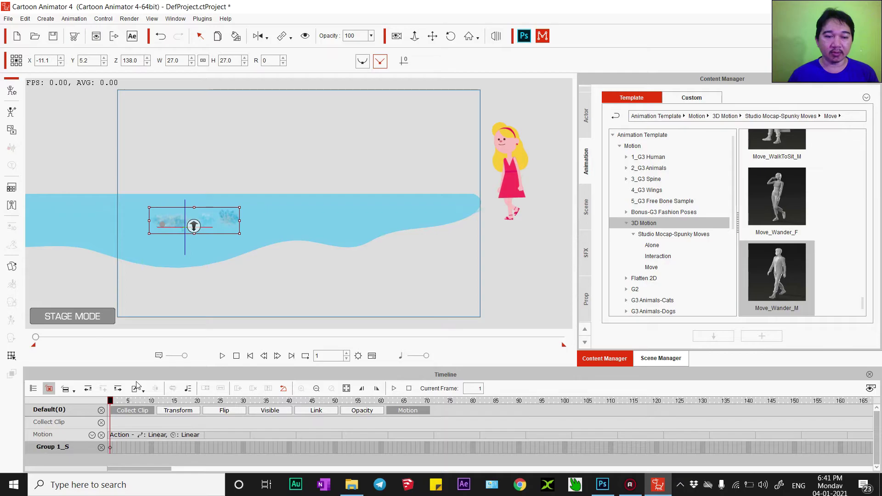
mouse_move(111, 401)
left_mouse_down()
mouse_move(257, 401)
mouse_move(281, 410)
left_mouse_up()
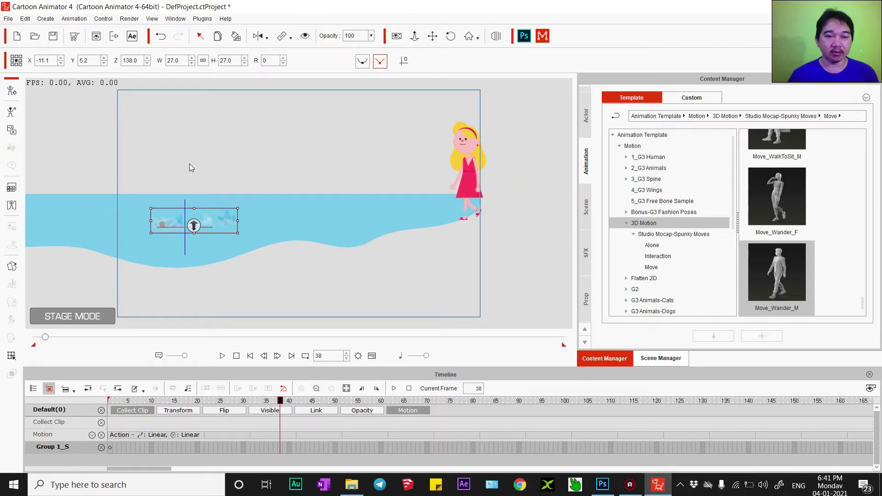
left_click_drag(214, 220, 453, 215)
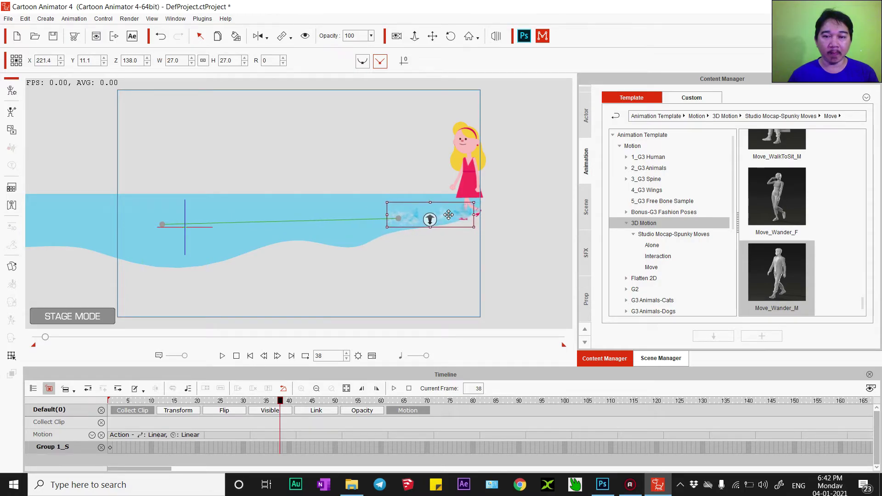
left_click_drag(453, 215, 511, 214)
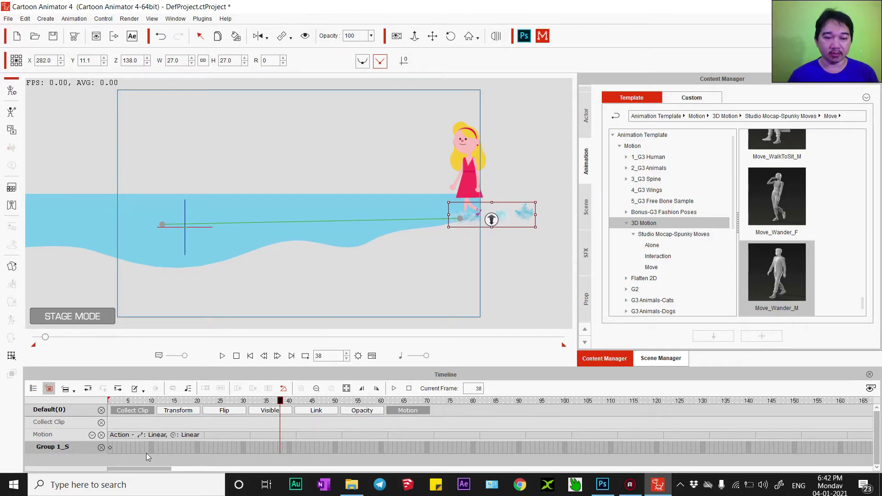
Add a splash transform key at frame 37 beside the frame-38 key, undoing an accidental narrowing.
left_click(178, 410)
left_click(280, 435)
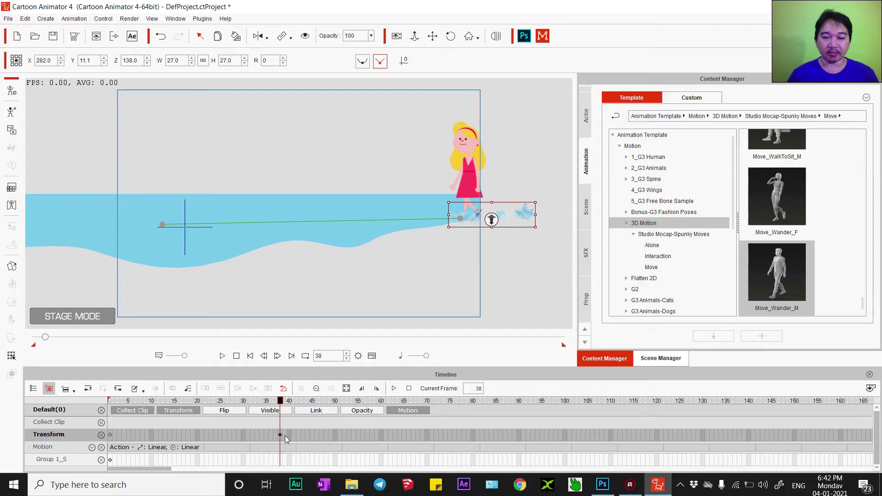
left_click(274, 434)
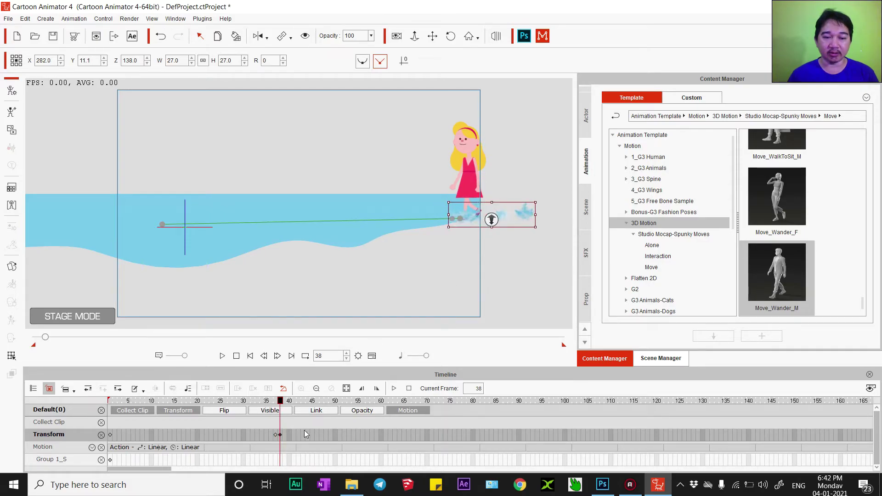
left_click_drag(533, 215, 481, 220)
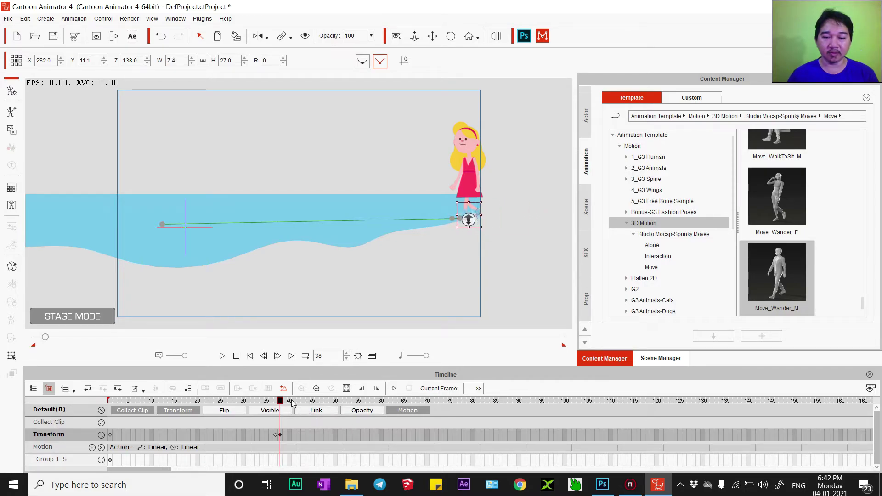
left_click_drag(281, 401, 362, 410)
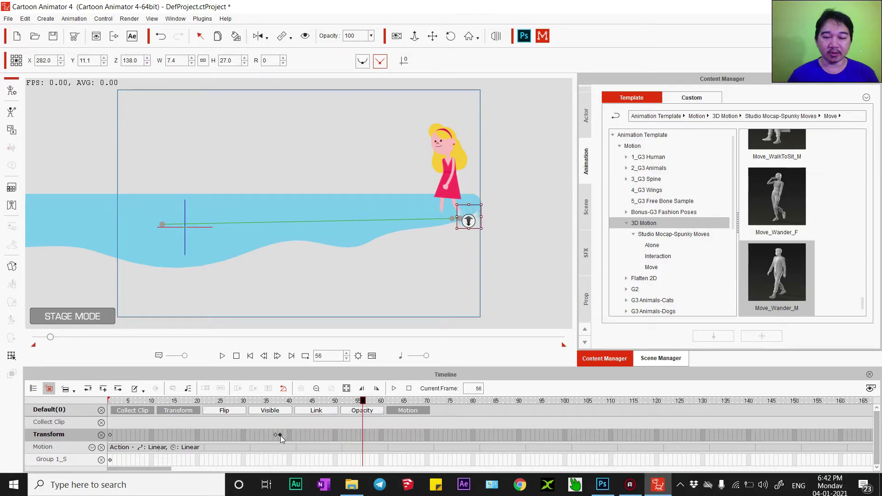
key("ctrl+z")
key("ctrl+z")
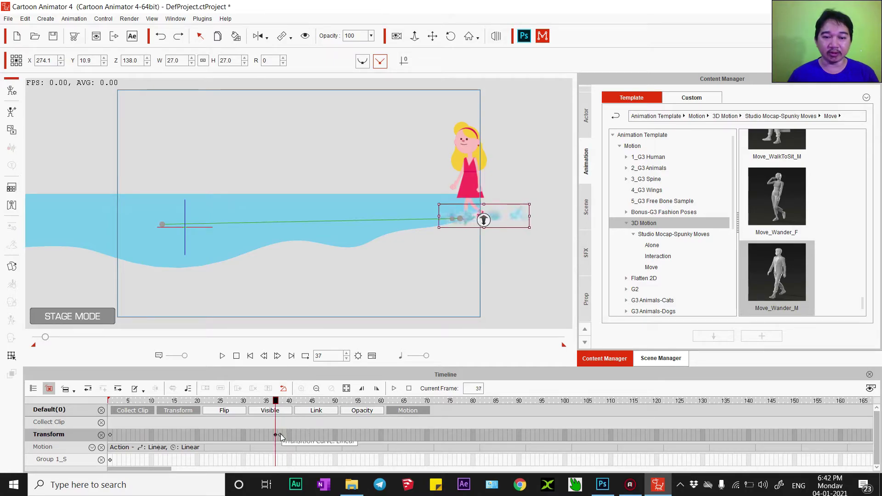
Zoom the timeline out and scrub to frame 525, where the girl reaches the shore's left end.
scroll(281, 435, "down", 3)
scroll(282, 434, "down", 3)
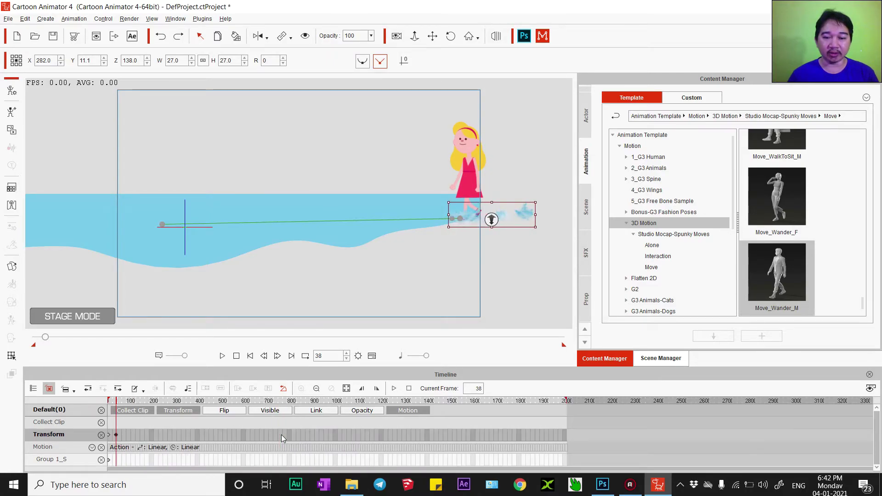
left_click(392, 402)
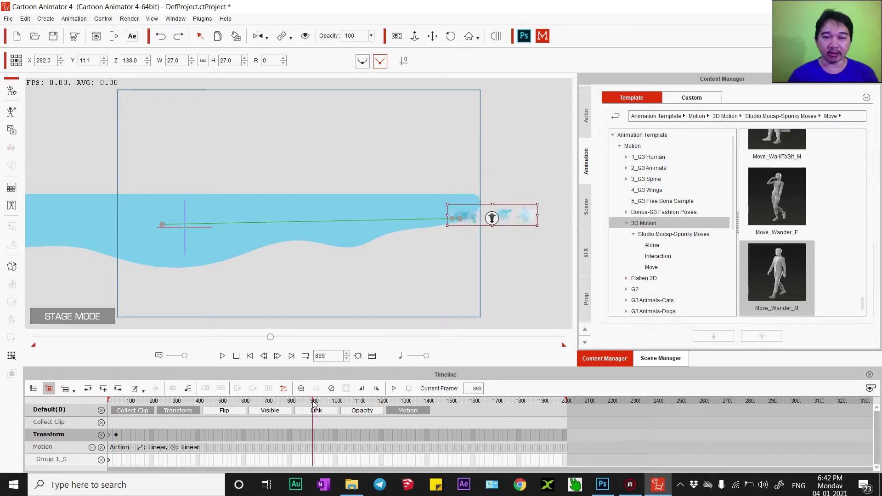
mouse_move(392, 403)
left_mouse_down()
mouse_move(531, 403)
mouse_move(336, 409)
left_mouse_up()
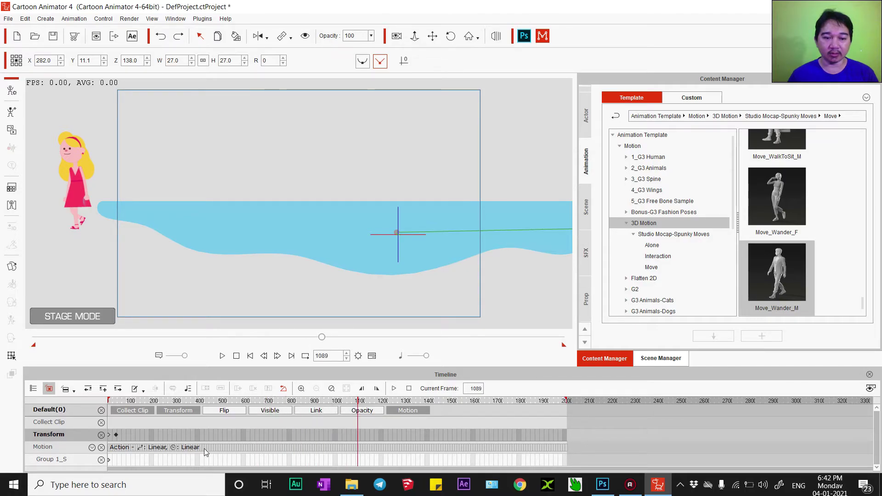
left_click_drag(134, 404, 228, 416)
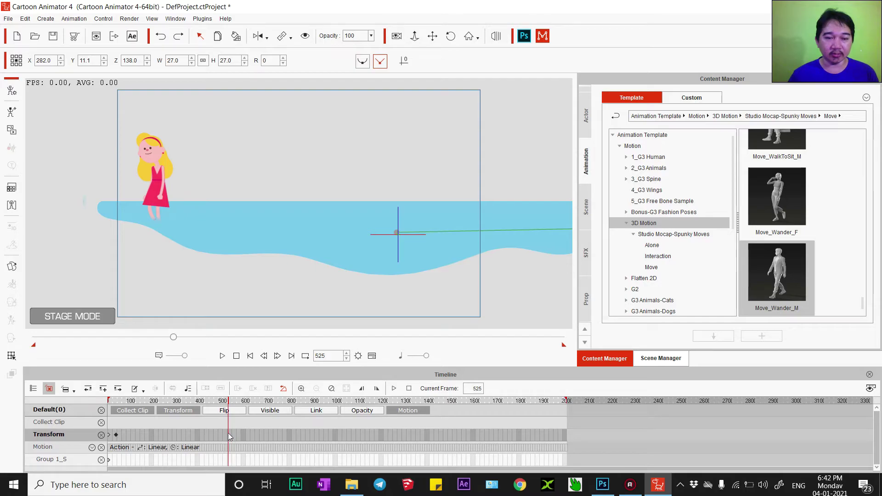
Key the splash prop under the girl's feet at frame 525, then return to frame 38.
left_click(228, 433)
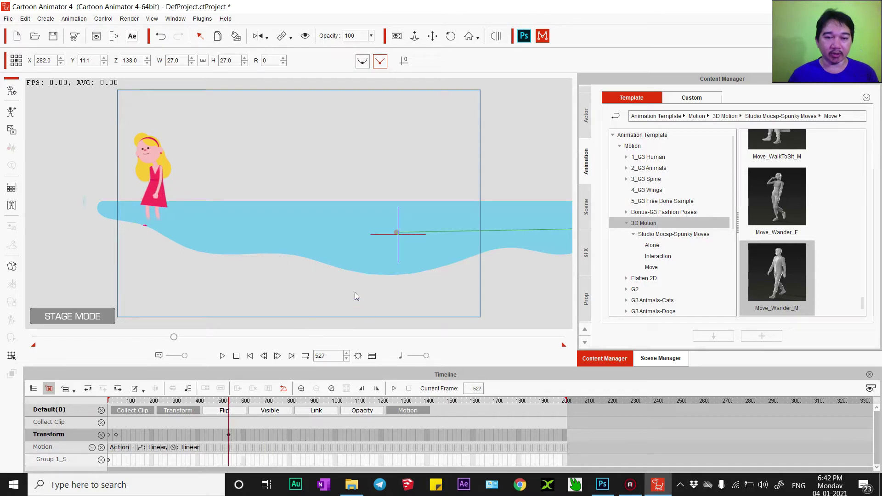
scroll(438, 434, "up", 5)
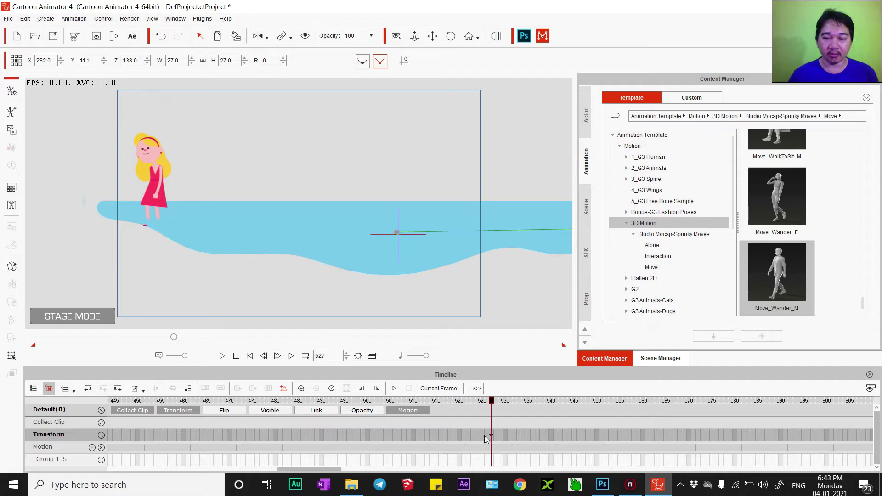
mouse_move(494, 408)
left_mouse_down()
mouse_move(484, 410)
mouse_move(482, 435)
left_mouse_up()
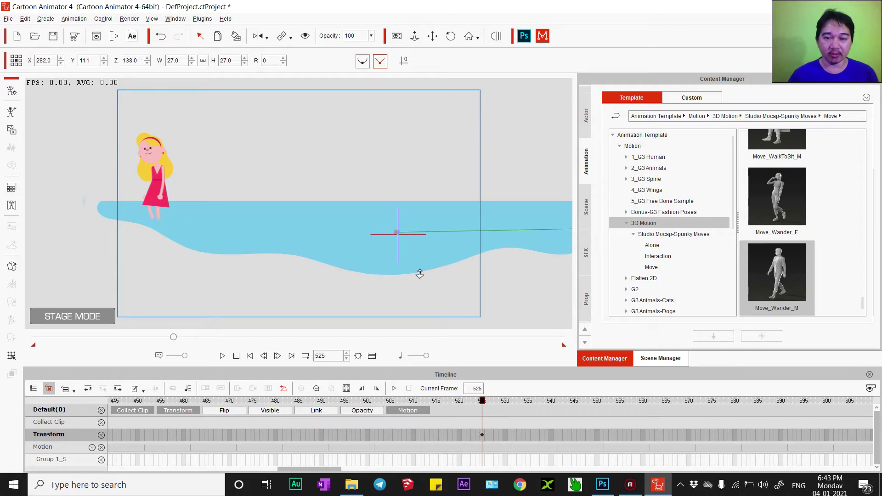
left_click_drag(419, 274, 289, 240)
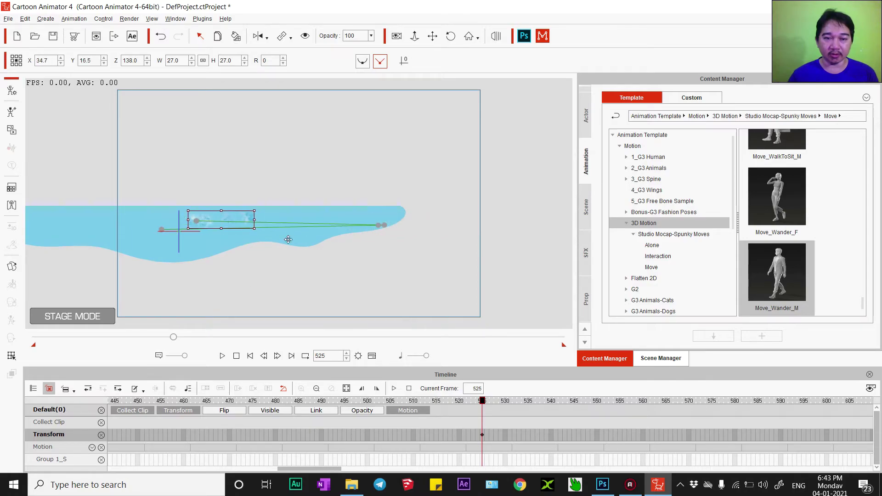
key("ctrl+z")
left_click_drag(495, 239, 279, 239)
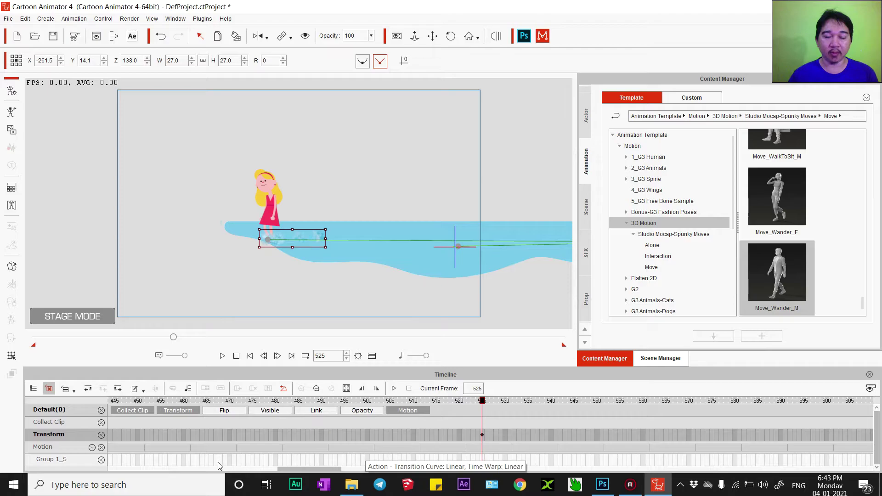
scroll(340, 443, "down", 5)
left_click(121, 435)
scroll(122, 439, "up", 5)
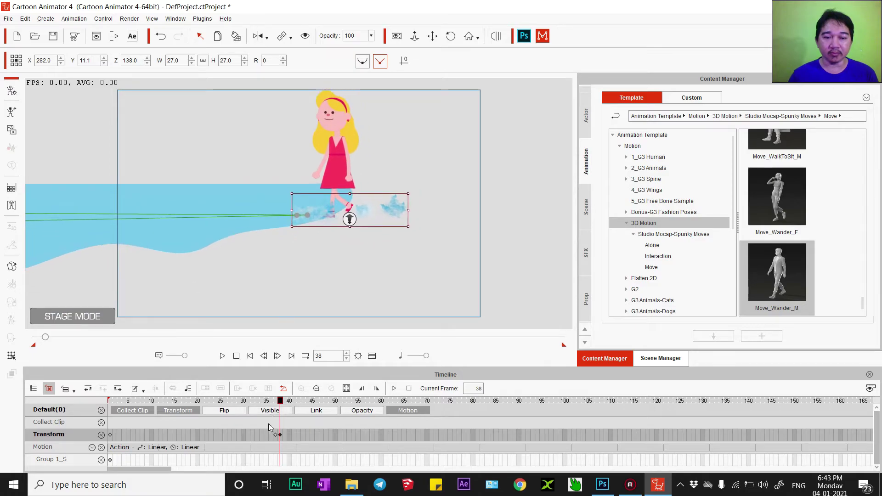
Narrow the splash with its side handles at frames 38, 52 and 59, ending on the full-width key at frame 66.
left_click(277, 435)
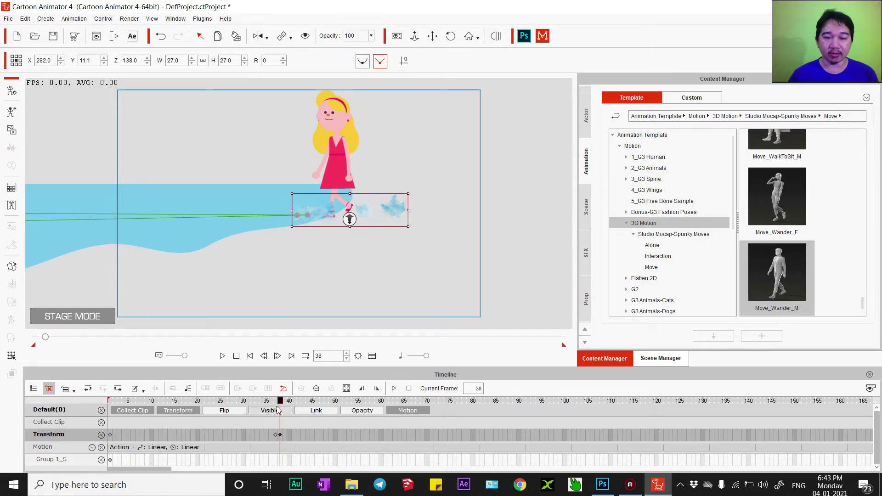
mouse_move(289, 401)
left_mouse_down()
mouse_move(437, 414)
mouse_move(382, 413)
mouse_move(410, 416)
left_mouse_up()
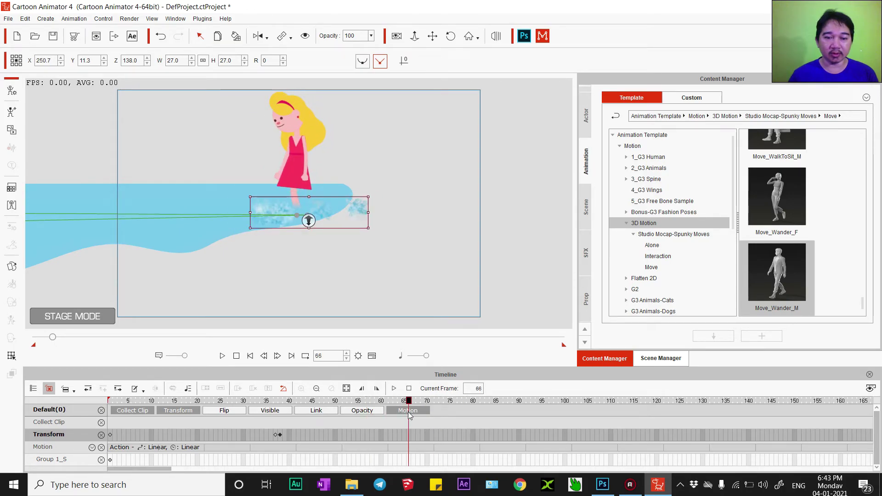
left_click(280, 435)
mouse_move(294, 209)
left_mouse_down()
mouse_move(374, 212)
mouse_move(355, 221)
mouse_move(353, 211)
left_mouse_up()
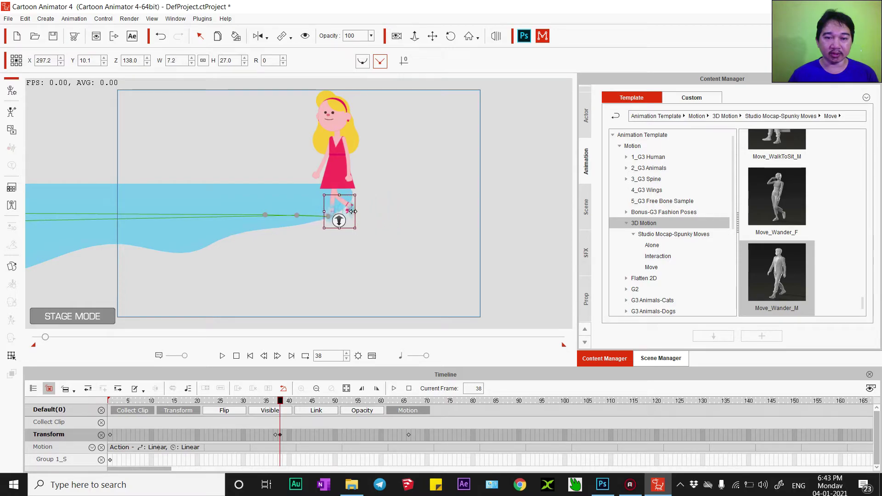
left_click_drag(279, 401, 345, 401)
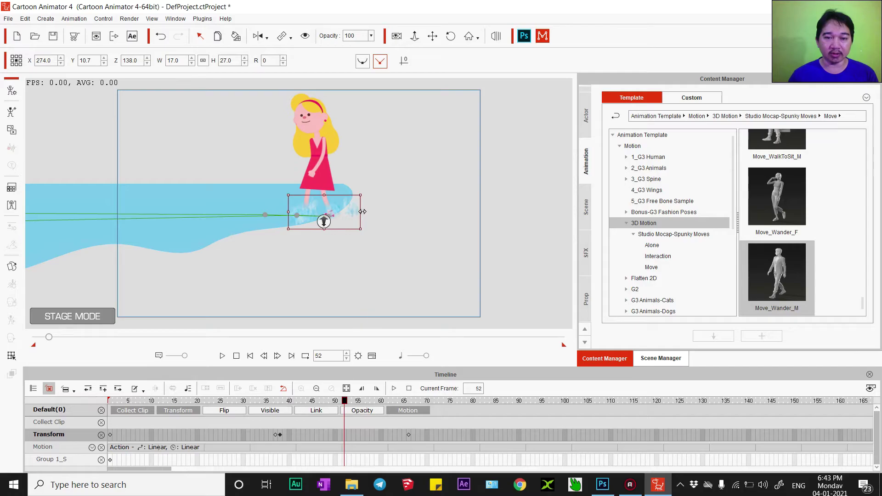
left_click_drag(363, 211, 329, 209)
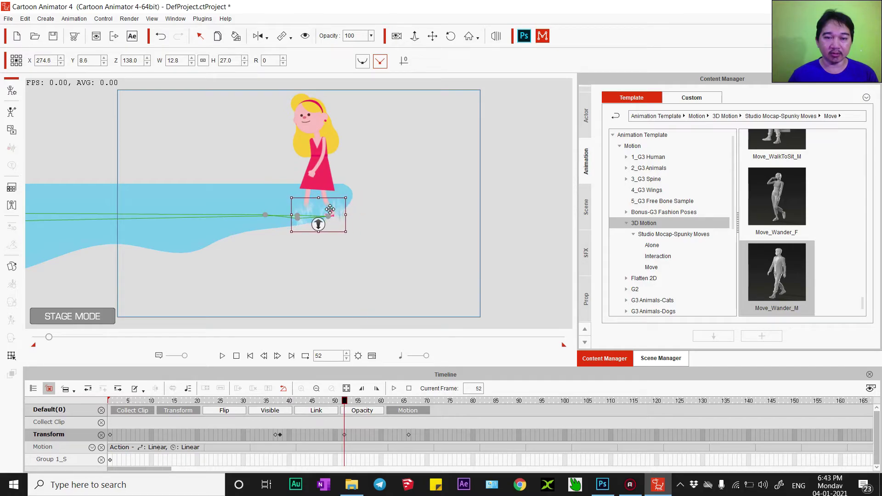
left_click_drag(346, 404, 381, 412)
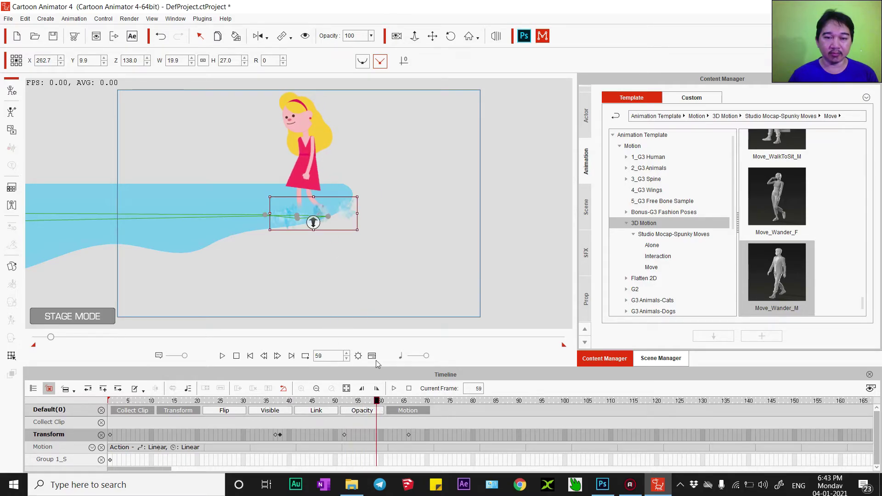
left_click_drag(359, 213, 326, 212)
left_click(409, 435)
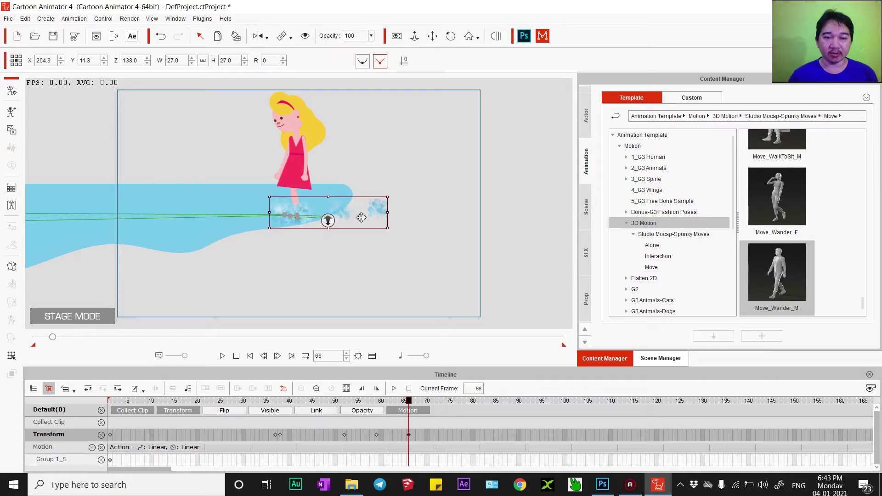
Undo the half-width narrowing, then key the splash at frame 80 shifted left under her feet.
left_click_drag(385, 212, 333, 212)
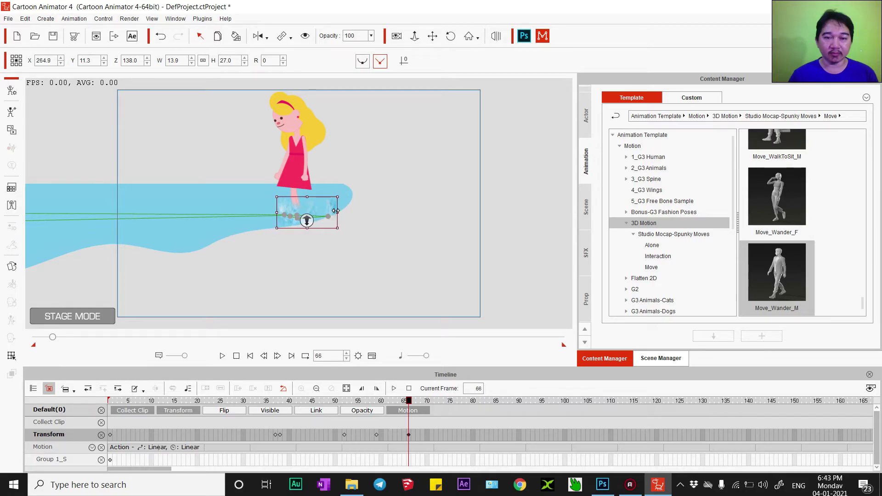
key("ctrl+z")
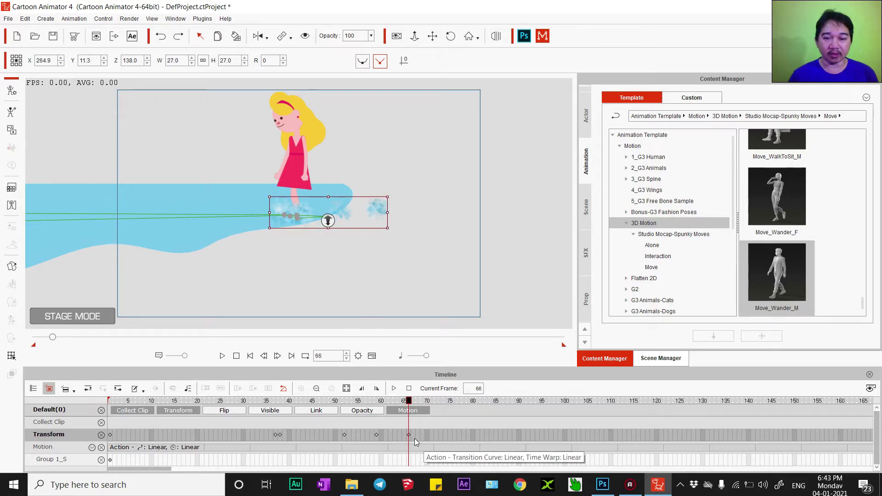
left_click(471, 434)
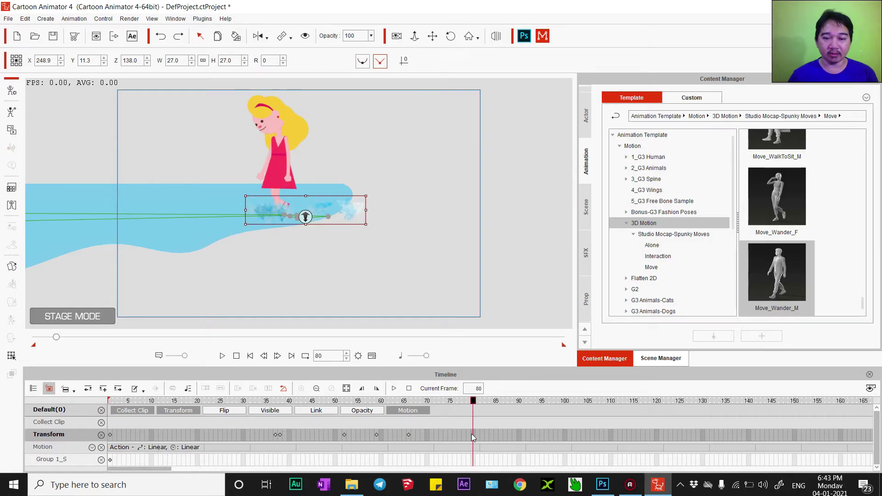
left_click(309, 212)
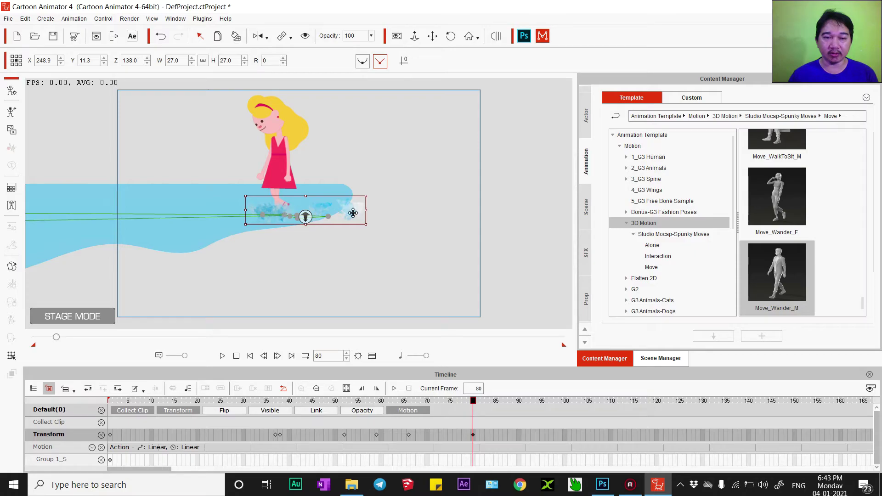
left_click_drag(362, 209, 349, 210)
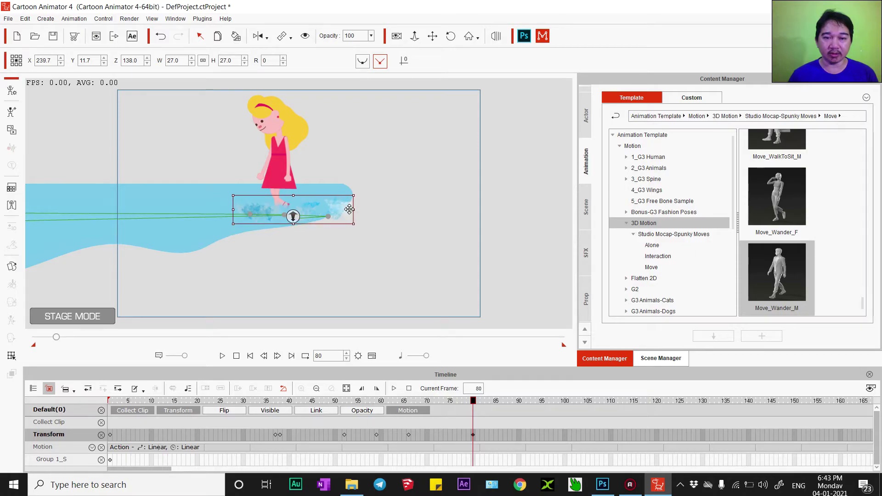
left_click(478, 435)
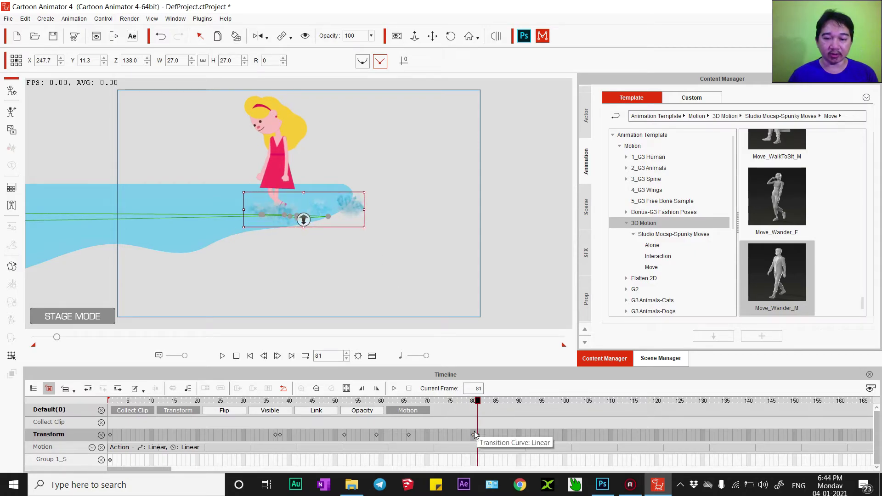
Add a later splash key at frame 97 and retime the frame-80 key to about frame 63.
left_click_drag(478, 406, 556, 407)
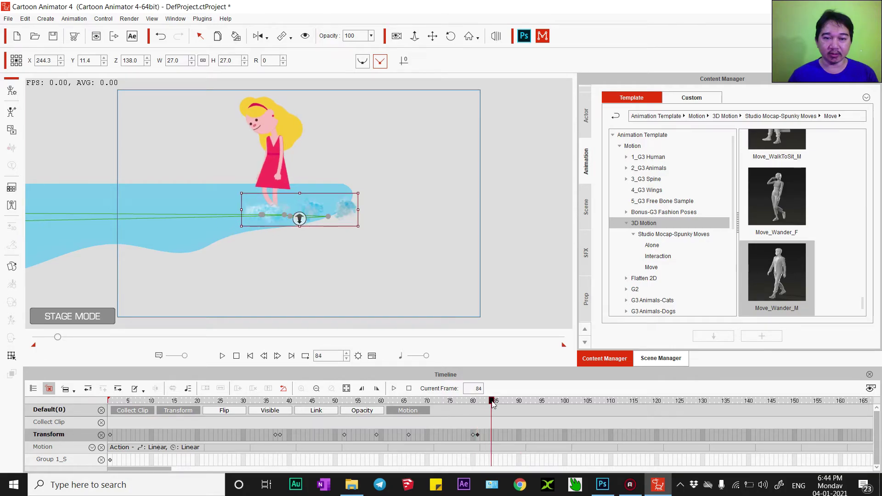
left_click(559, 407)
left_click_drag(558, 435, 550, 434)
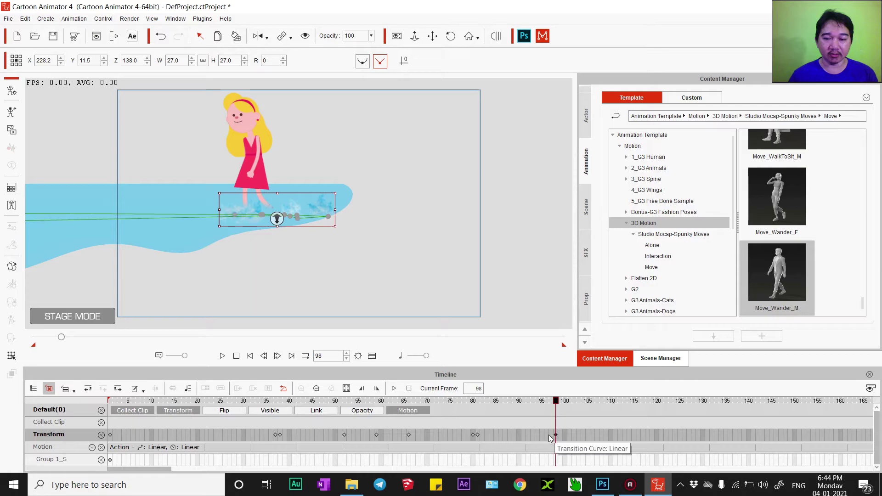
left_click(475, 434)
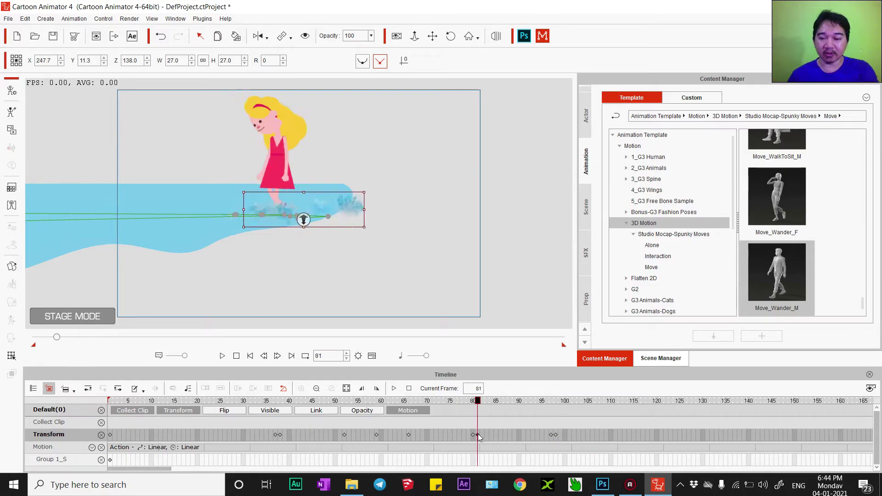
left_click_drag(473, 435, 409, 435)
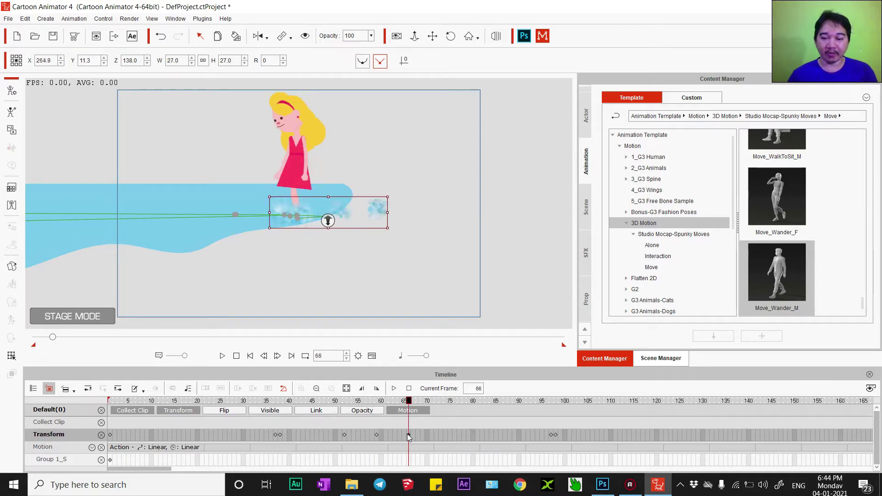
left_click_drag(407, 434, 395, 435)
Narrow the splash at frame 59 and play back to check it.
left_click(375, 434)
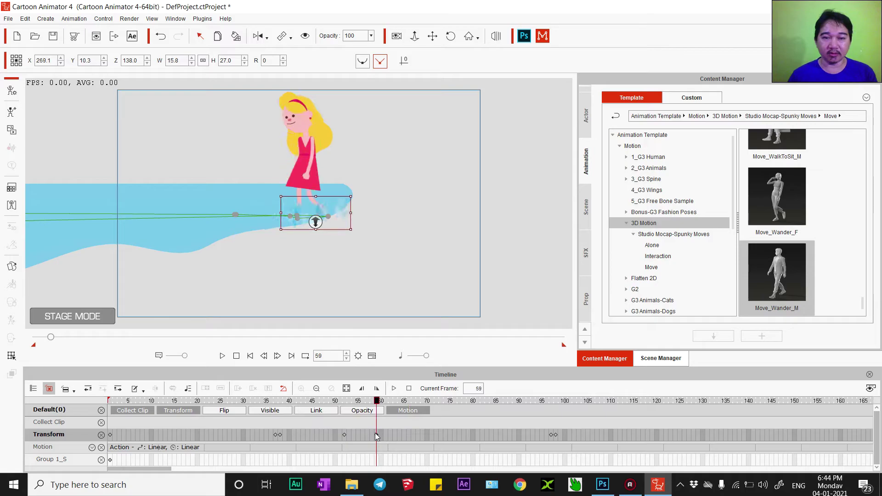
left_click_drag(349, 212, 334, 215)
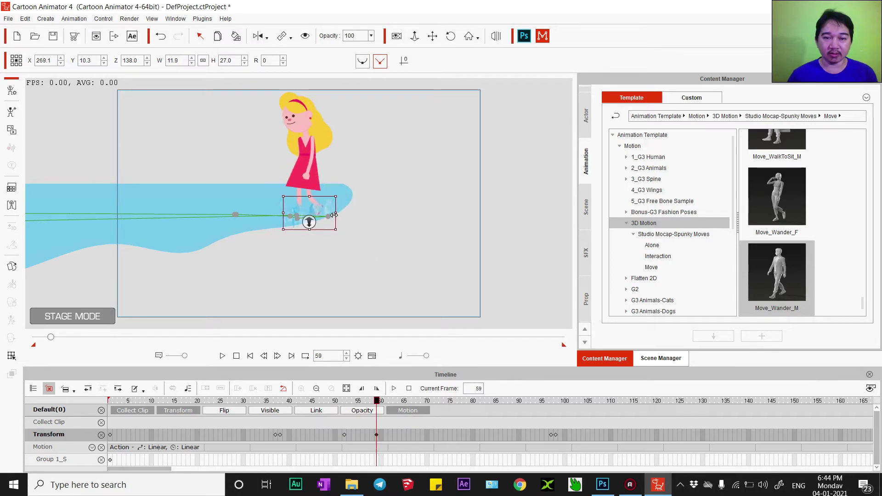
left_click(279, 435)
key("space")
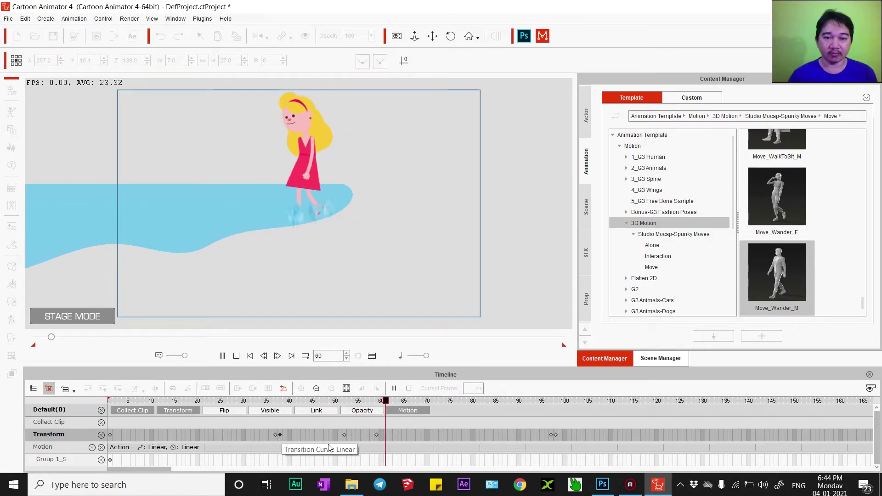
Narrow the splash to half width at frame 97, move the next key to frame 102, and preview.
left_click(552, 435)
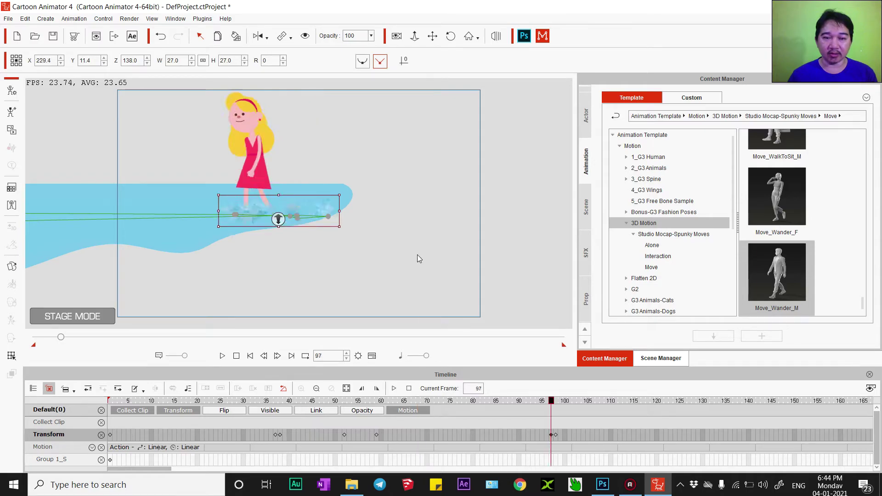
left_click_drag(338, 210, 277, 209)
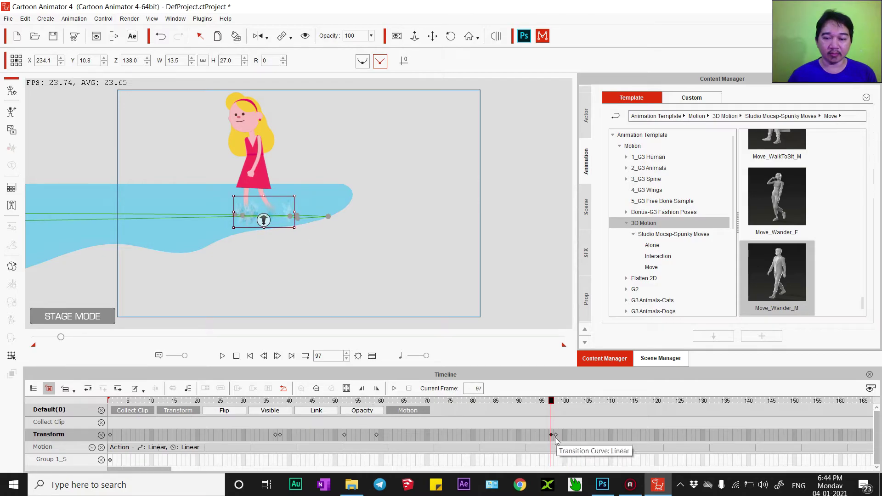
left_click_drag(556, 434, 577, 438)
key("space")
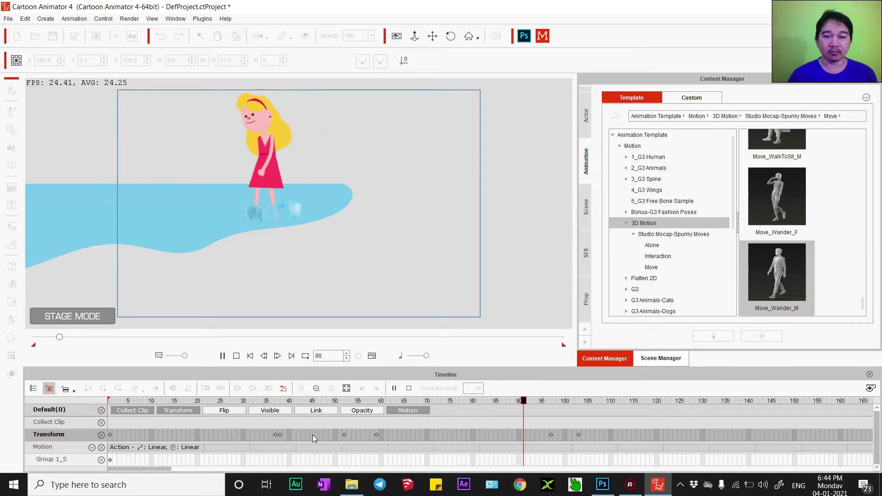
left_click(551, 434)
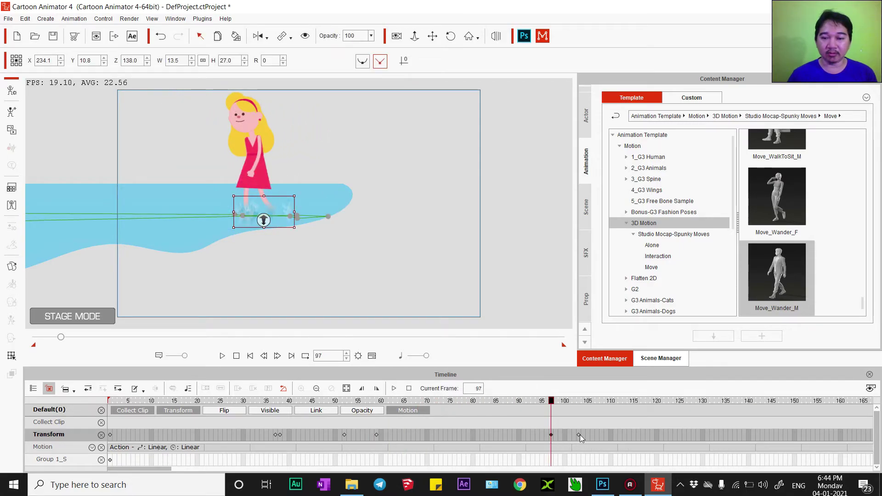
Move the last splash key out to frame 115, widen the splash again at frame 97, and preview.
left_click_drag(579, 434, 634, 436)
left_click(634, 435)
left_click(551, 435)
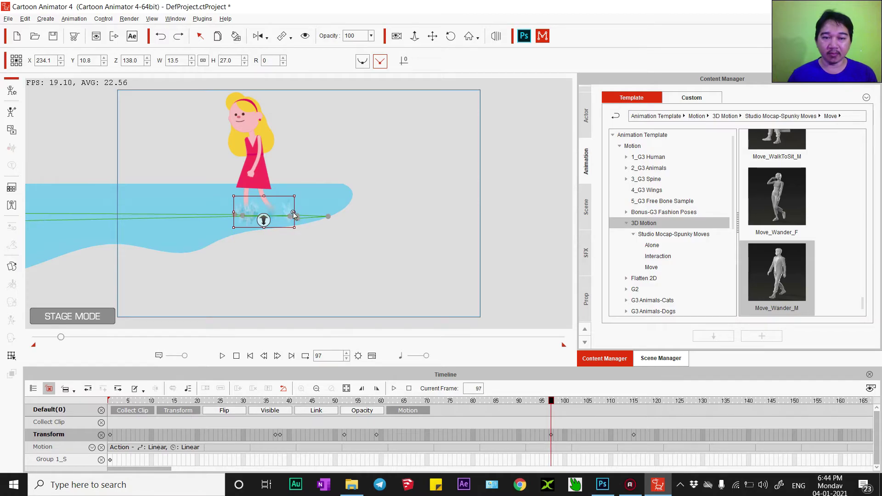
left_click_drag(295, 215, 329, 217)
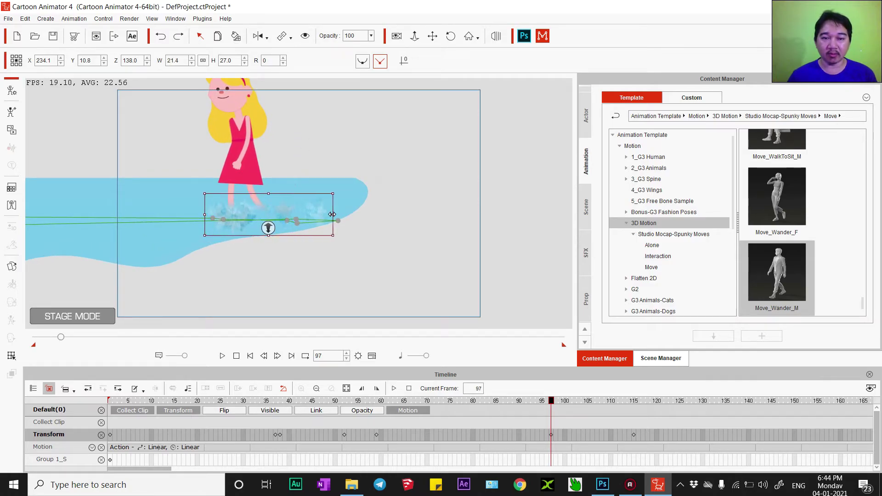
left_click(264, 422)
key("space")
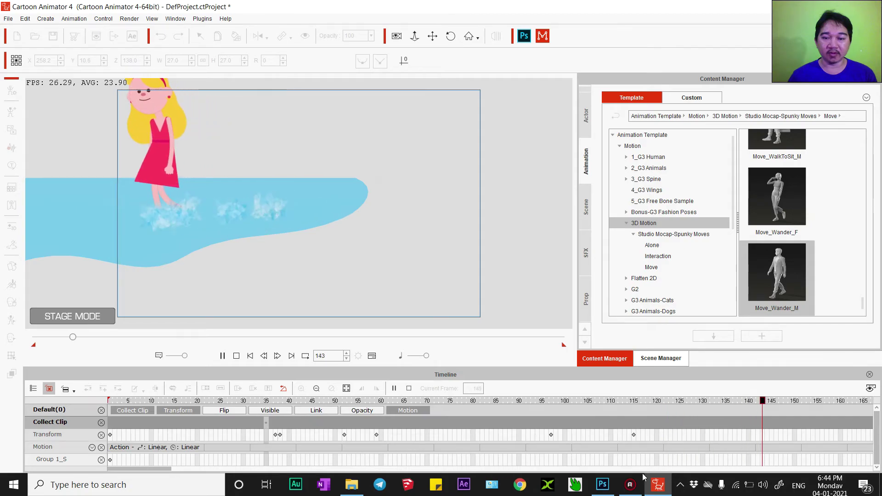
Shift the splash left under the girl's feet at frame 115.
left_click(633, 435)
left_click_drag(251, 214, 232, 212)
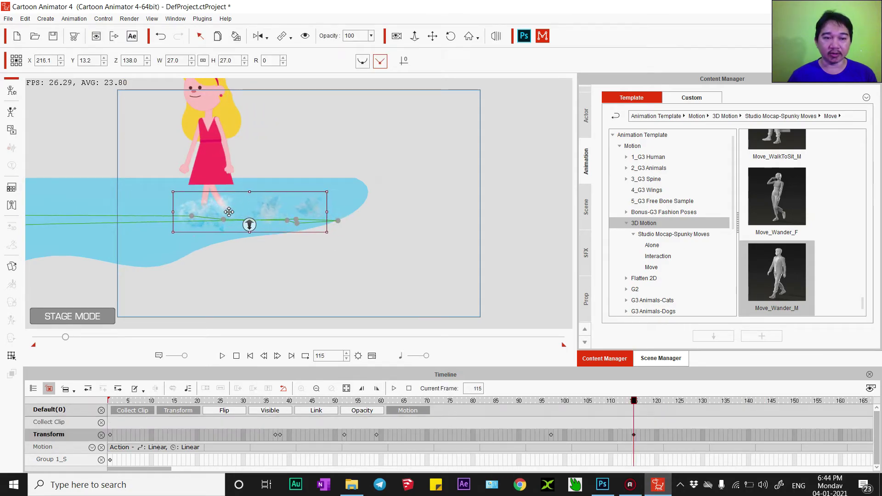
scroll(228, 197, "down", 2)
scroll(222, 230, "down", 2)
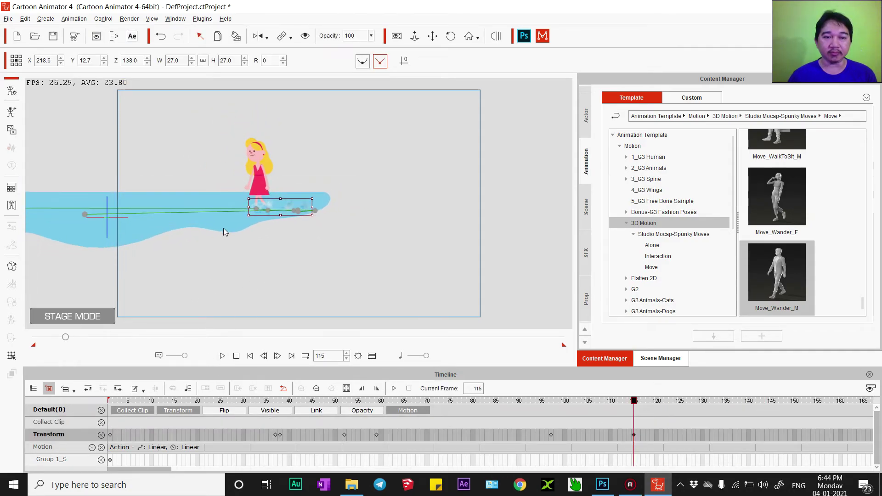
scroll(222, 230, "down", 2)
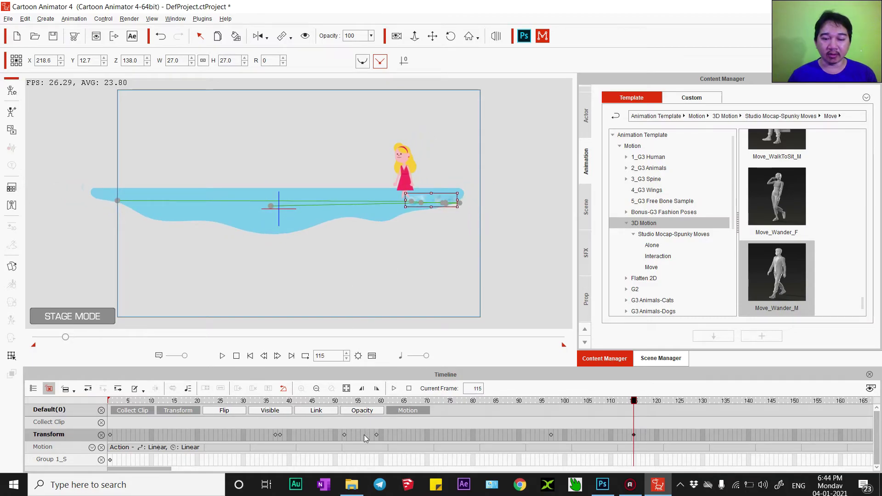
scroll(364, 435, "down", 5)
At frame 317, shift the splash left so it sits under the girl's feet.
left_click(180, 437)
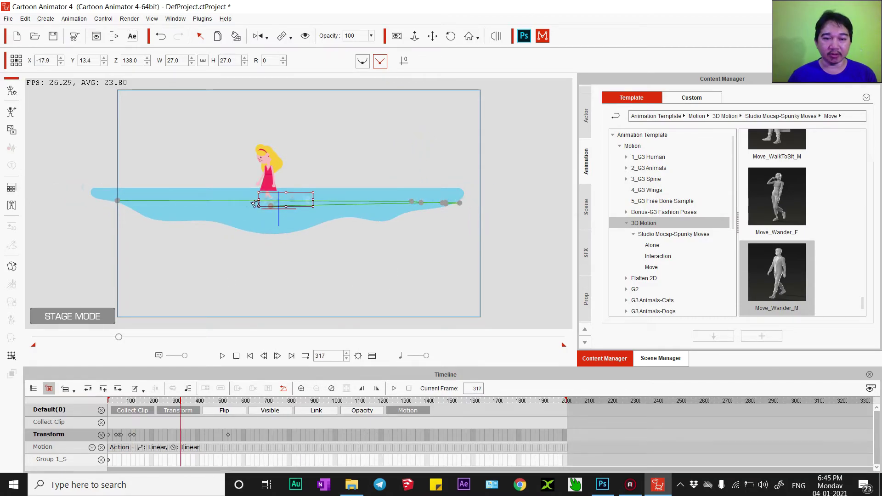
scroll(275, 211, "up", 1)
scroll(280, 197, "up", 1)
scroll(279, 197, "up", 1)
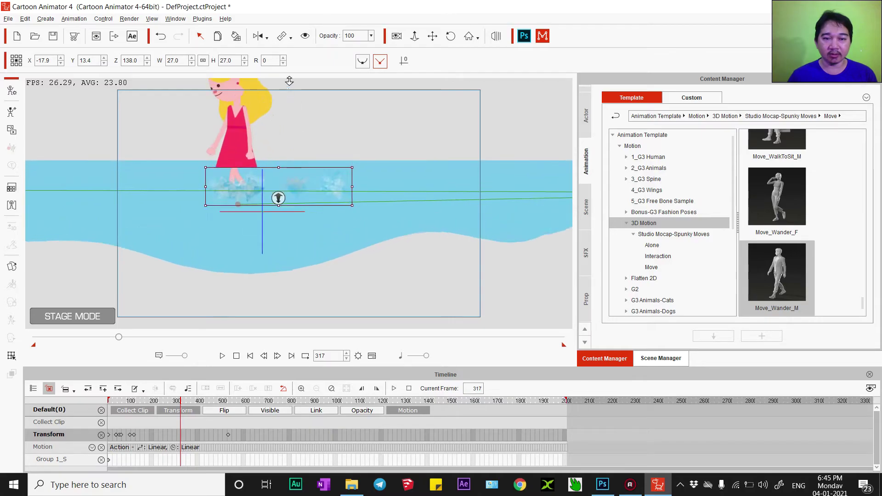
scroll(352, 221, "up", 2)
scroll(353, 222, "up", 2)
left_click_drag(322, 212, 294, 211)
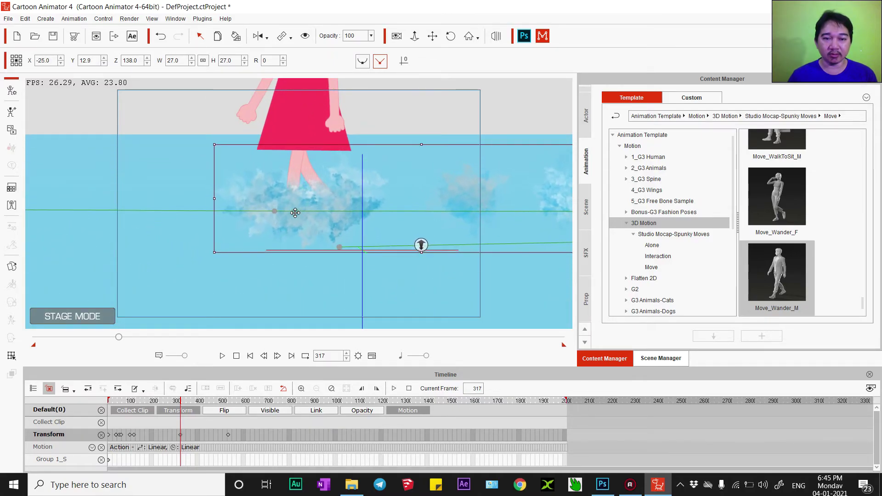
Key the splash slightly left and lower at frame 427, nudge it left at frame 223, then rewind to frame 1.
left_click(205, 434)
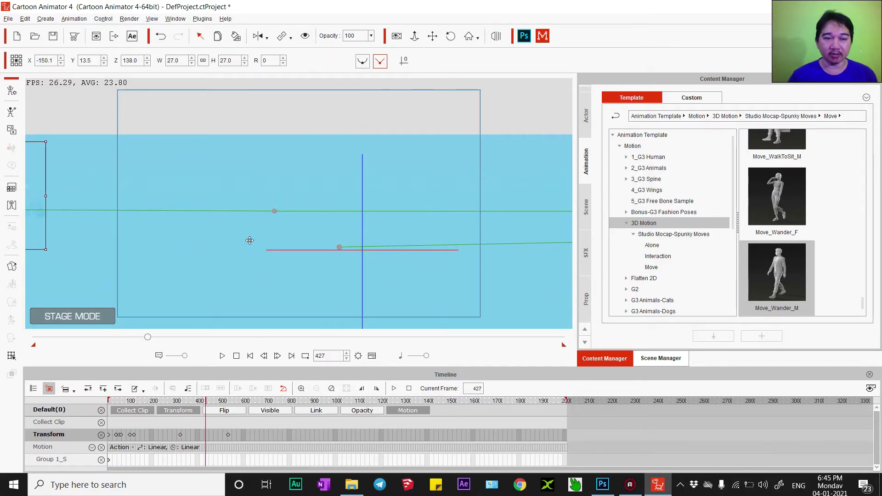
left_click_drag(278, 222, 271, 225)
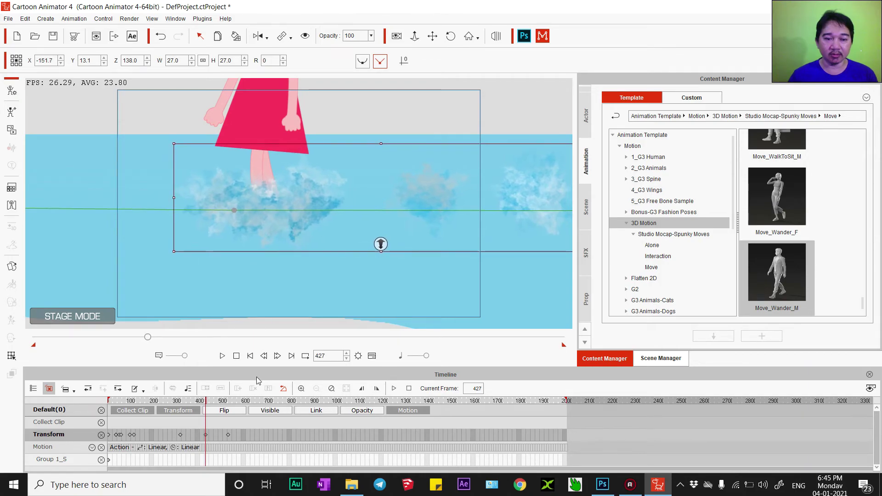
left_click(159, 435)
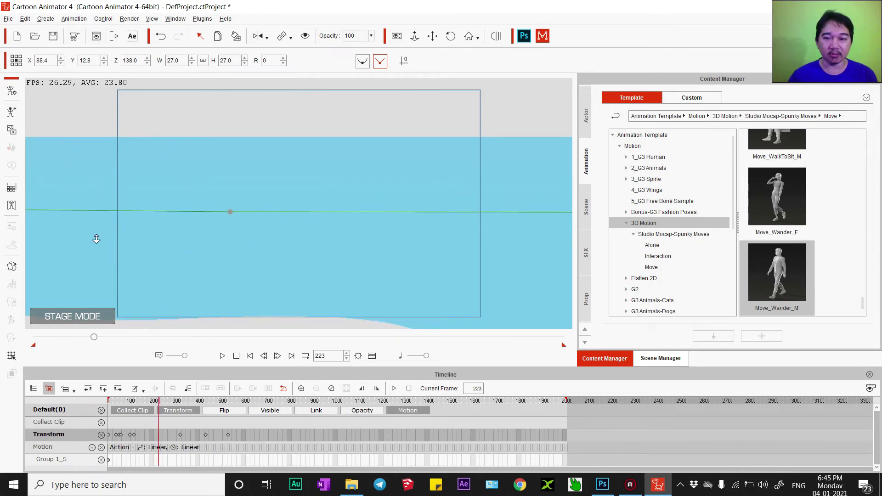
scroll(410, 283, "up", 5)
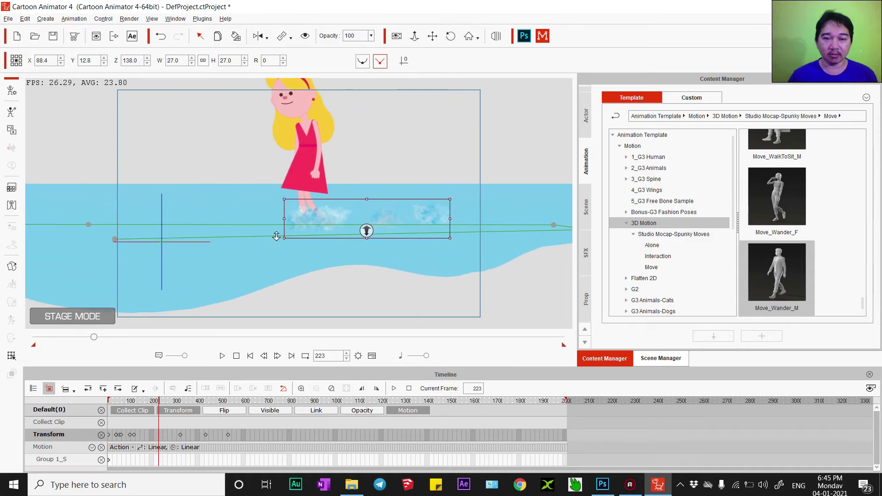
left_click_drag(354, 222, 335, 239)
scroll(338, 225, "down", 5)
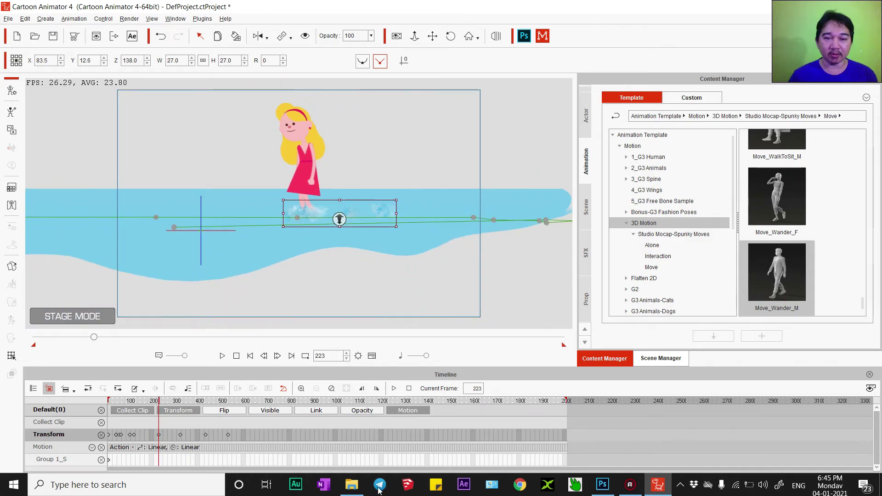
left_click(236, 355)
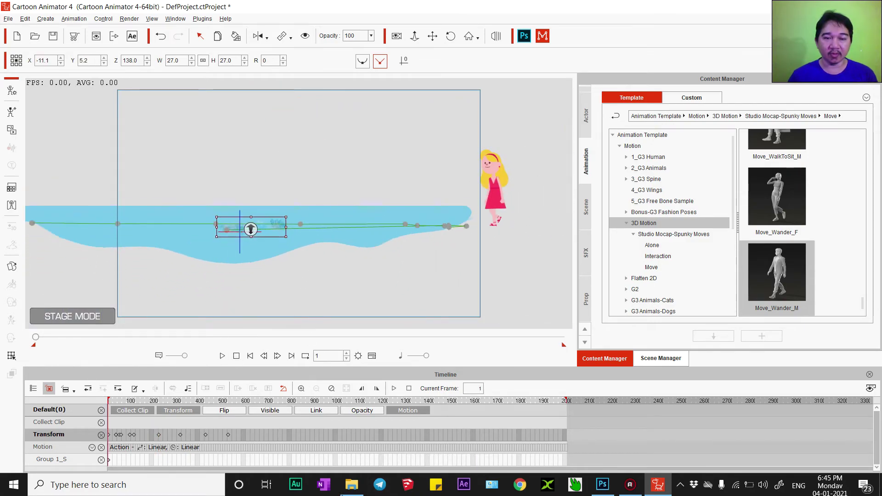
Delete the splash's frame-37 Transform key, rewind to frame 1, and deselect the stage.
scroll(118, 441, "up", 5)
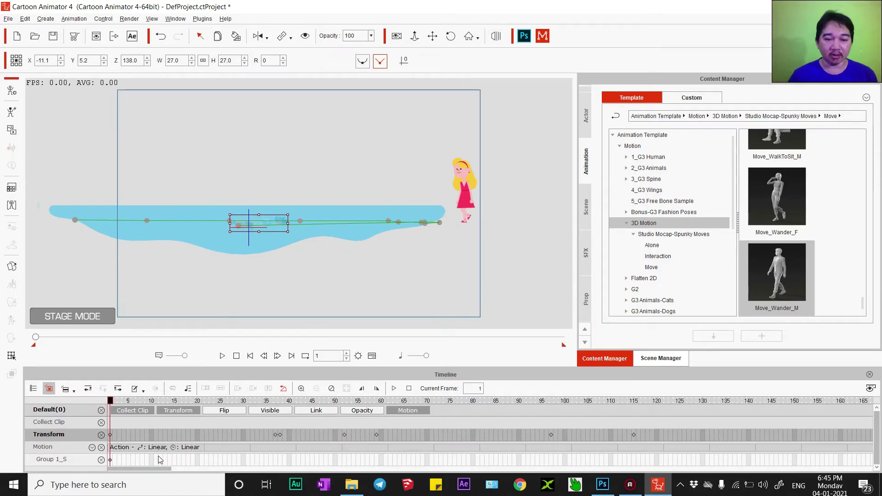
left_click(274, 435)
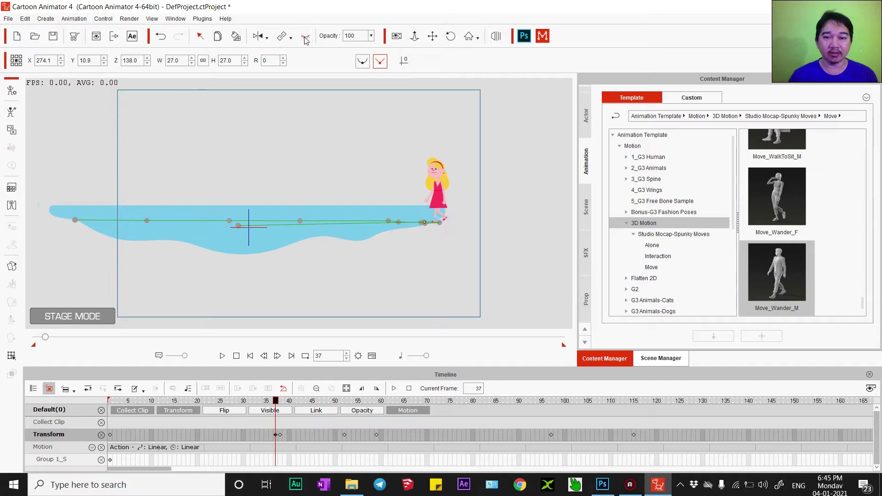
left_click(280, 401)
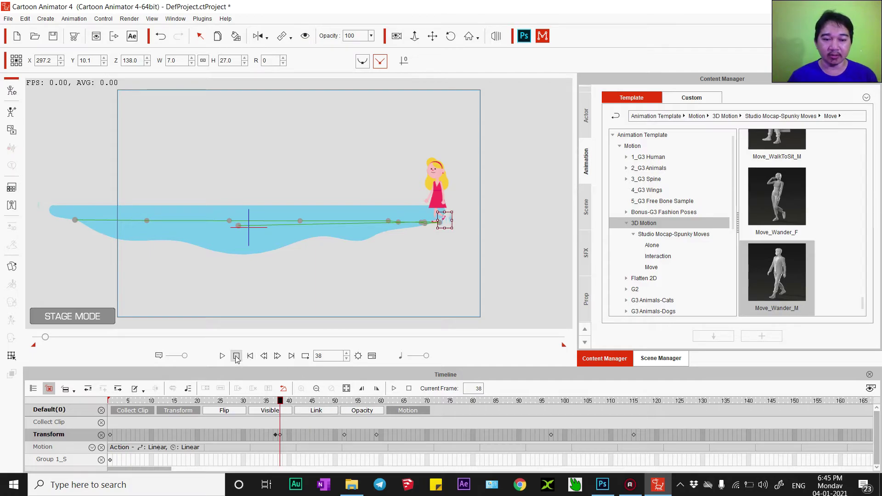
left_click(274, 435)
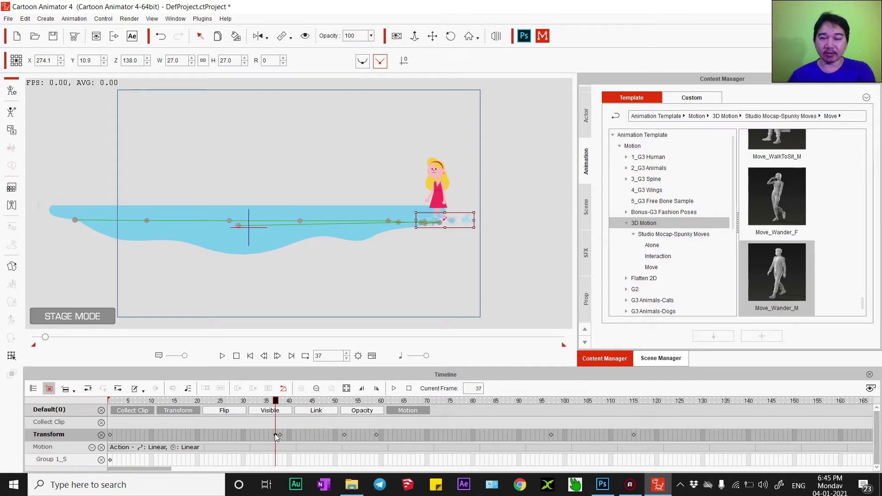
key("Delete")
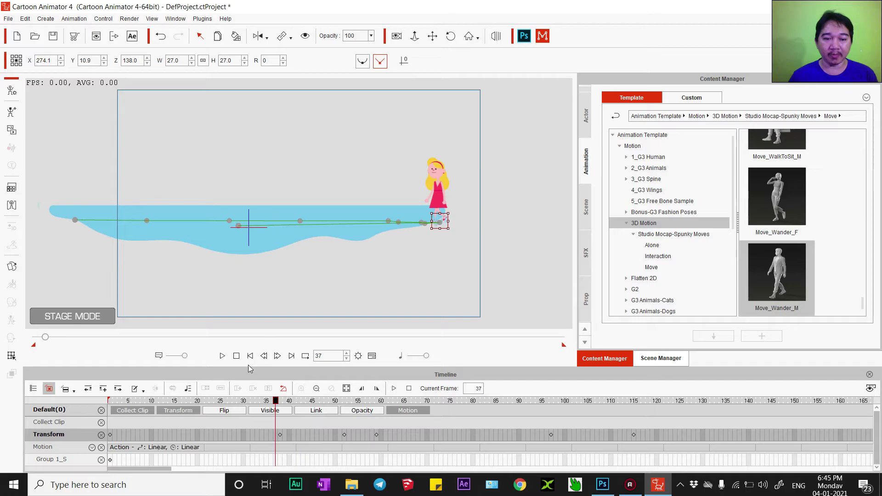
left_click(237, 357)
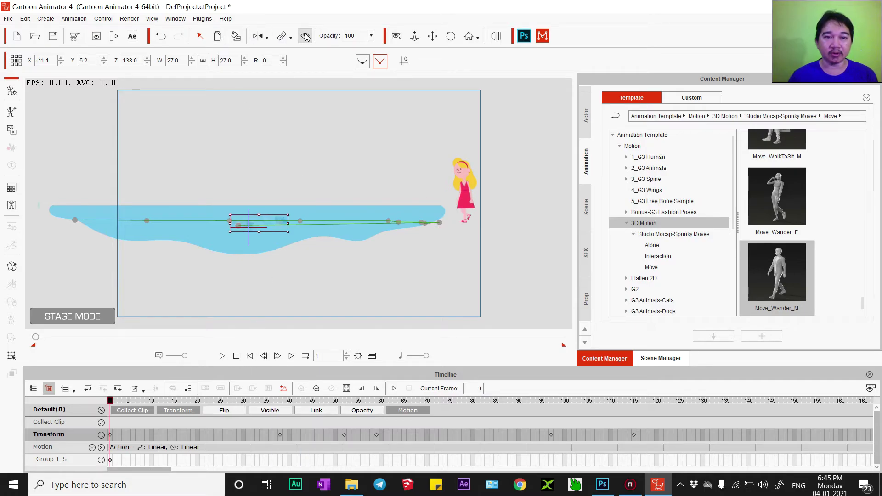
left_click(315, 108)
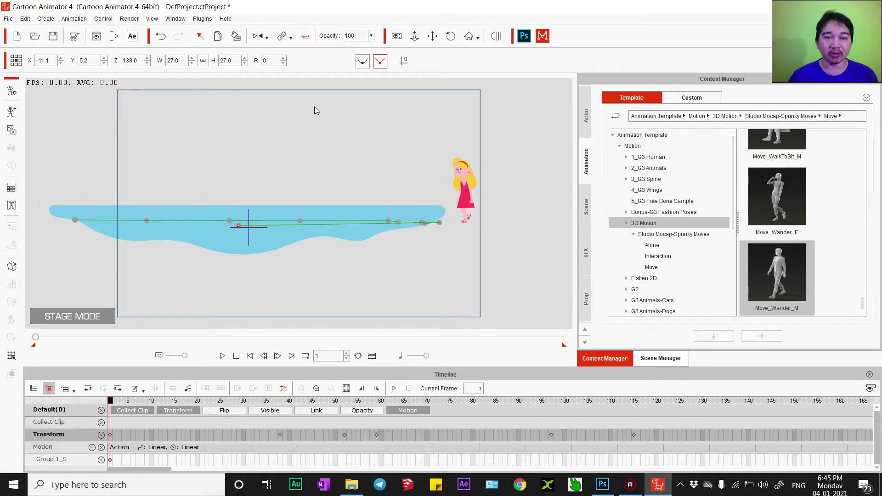
left_click(222, 356)
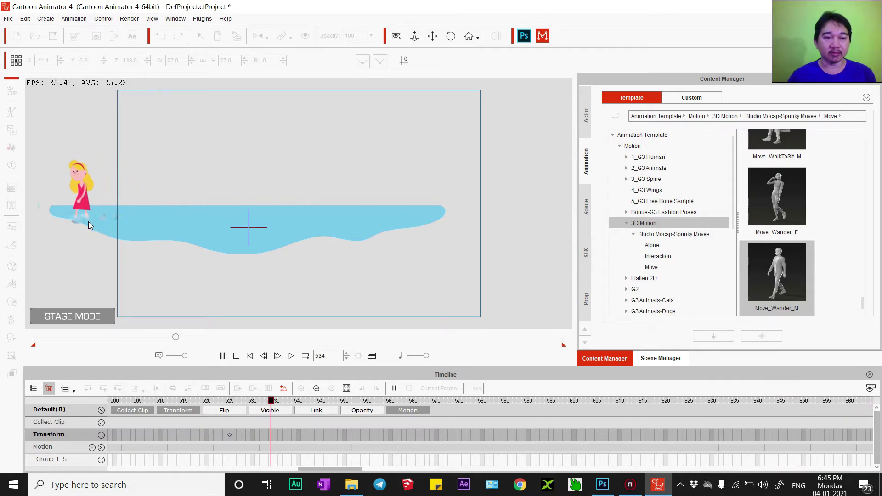
key("space")
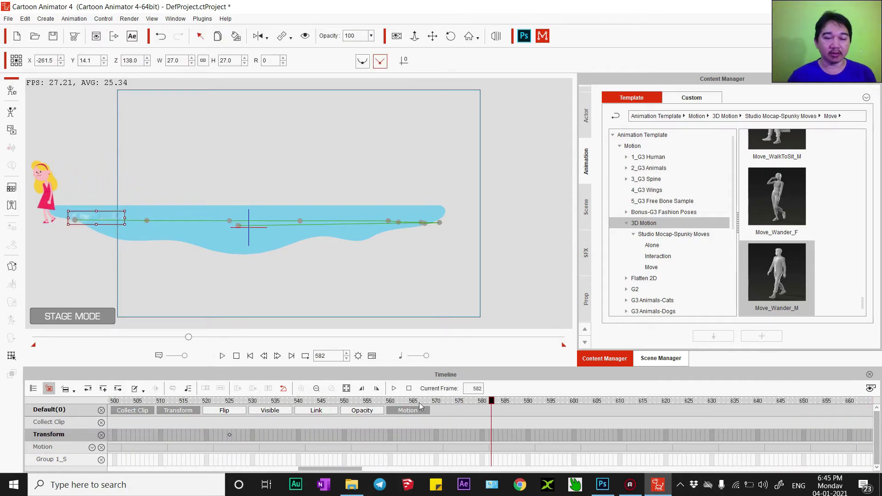
mouse_move(492, 404)
left_mouse_down()
mouse_move(193, 407)
mouse_move(224, 409)
left_mouse_up()
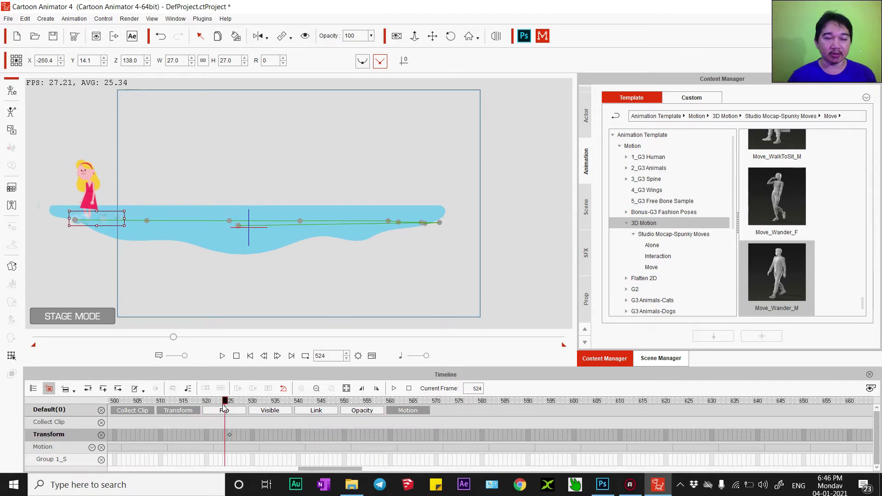
left_click(236, 356)
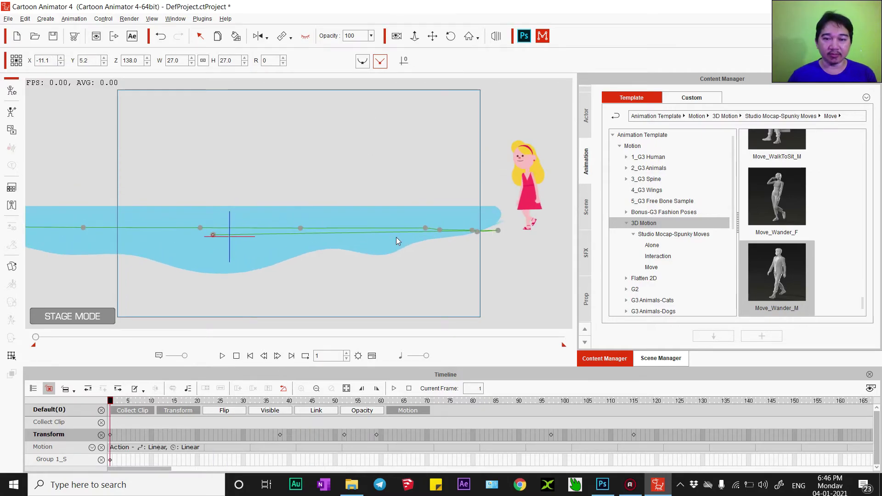
Switch to Camera mode and show the Project > Camera track in the timeline.
scroll(397, 237, "up", 3)
left_click_drag(411, 294, 325, 300)
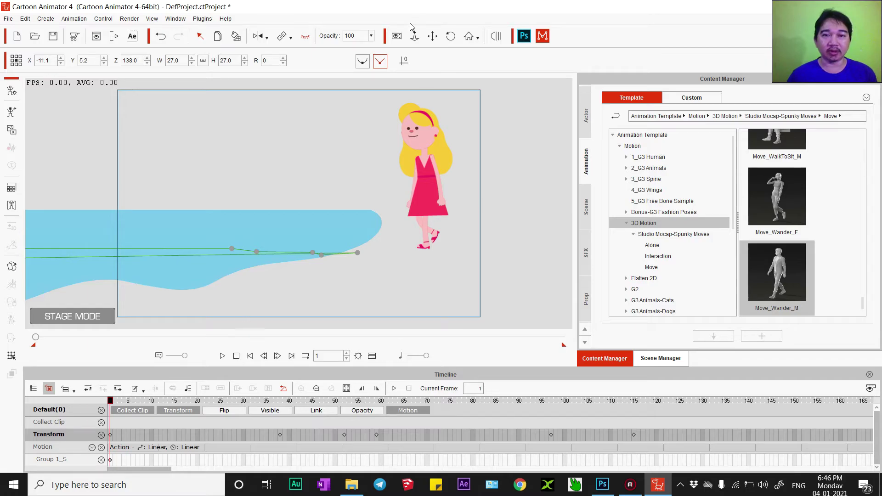
left_click(397, 36)
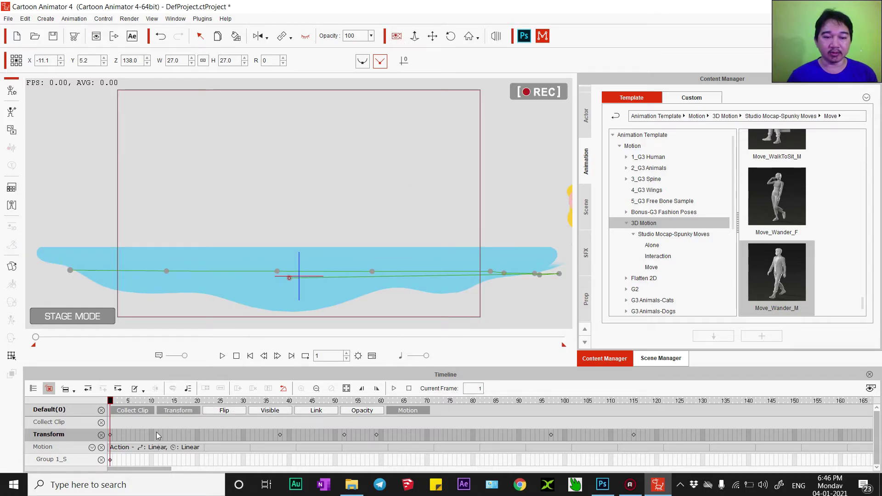
left_click(34, 389)
left_click(59, 395)
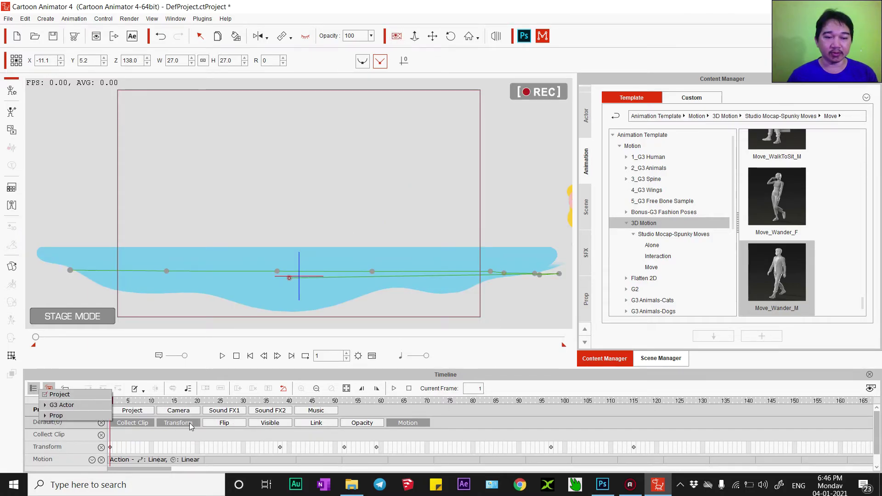
left_click(181, 410)
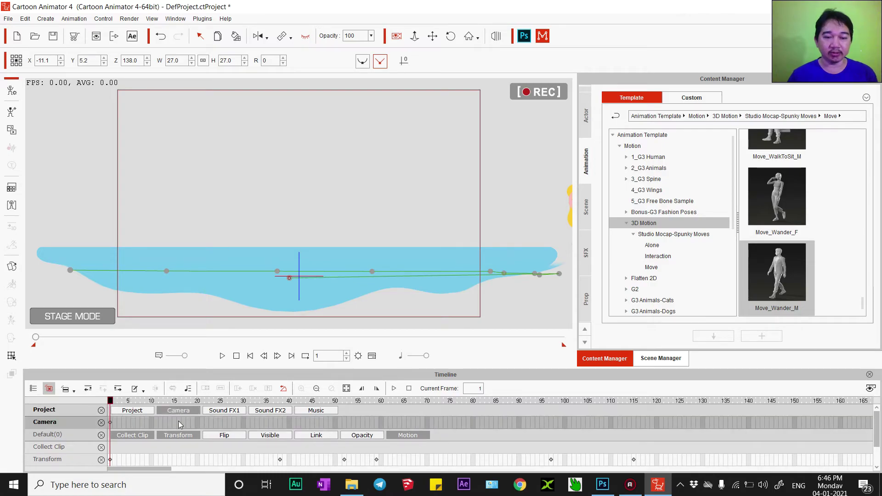
scroll(172, 428, "down", 5)
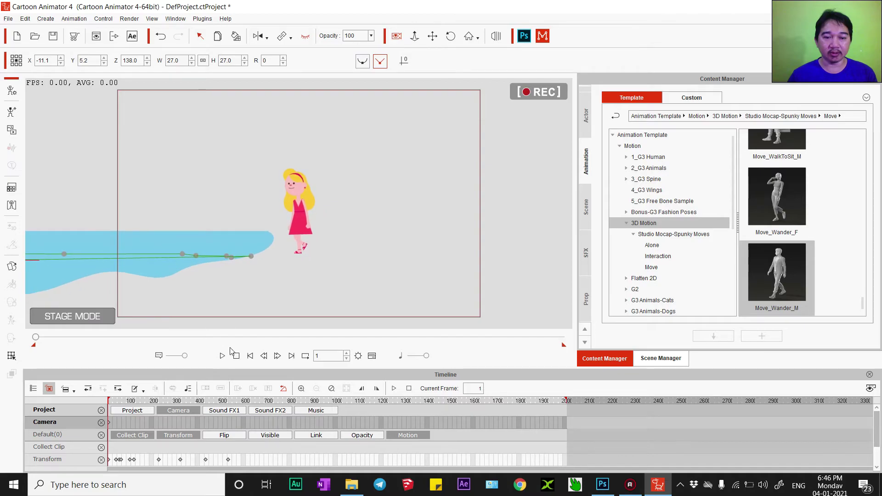
At frame 525, move the camera so the girl is centred, check the camera keys, and play back.
left_click(228, 424)
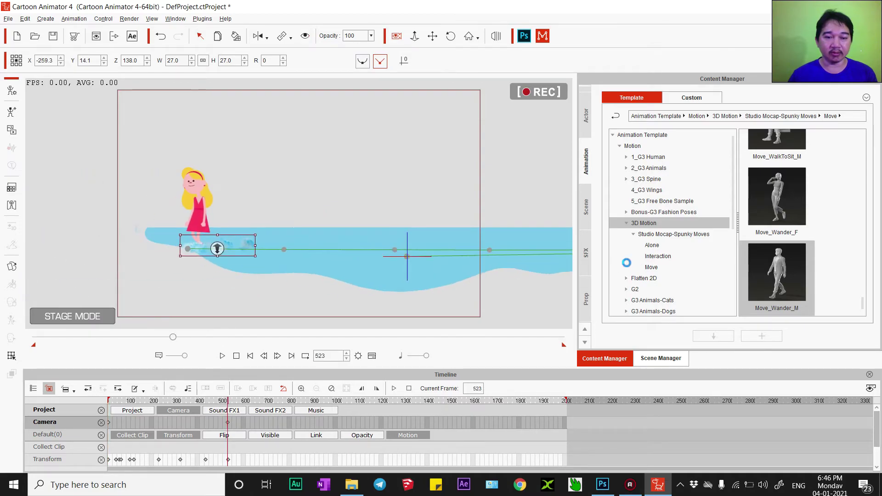
left_click(230, 461)
mouse_move(258, 267)
left_mouse_down()
mouse_move(321, 269)
mouse_move(351, 183)
left_mouse_up()
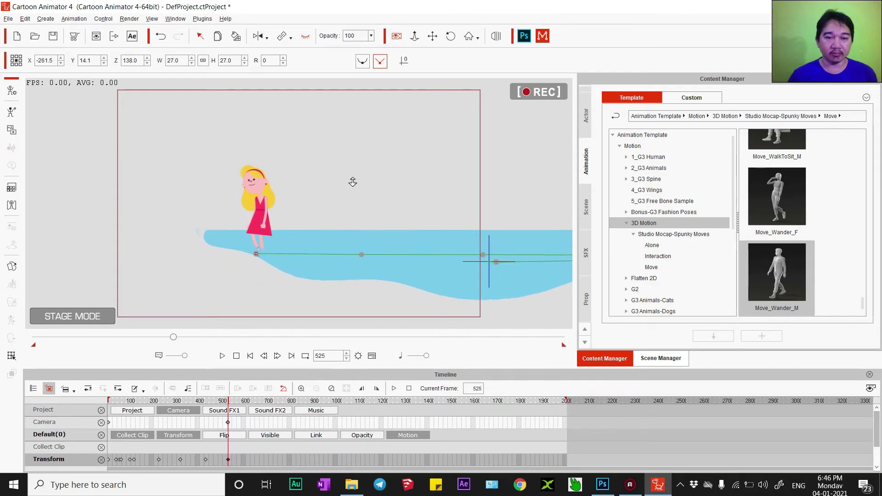
left_click_drag(341, 258, 425, 240)
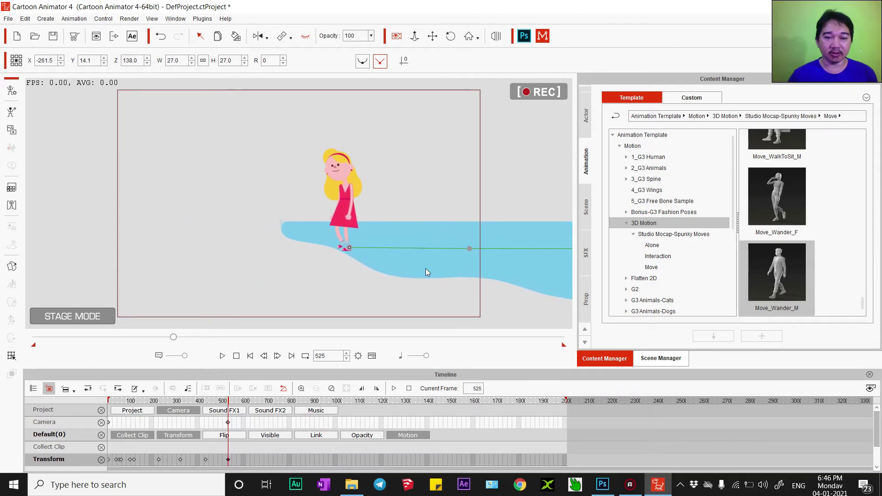
scroll(233, 452, "up", 5)
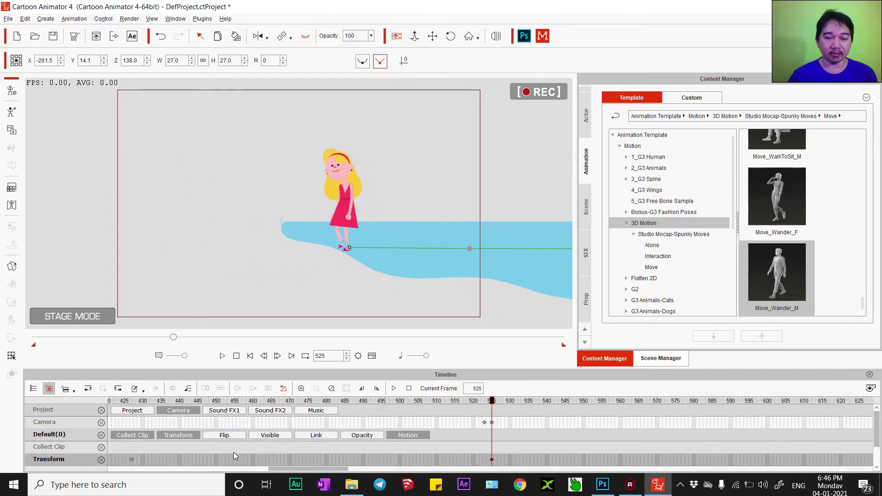
left_click(491, 423)
left_click(482, 423)
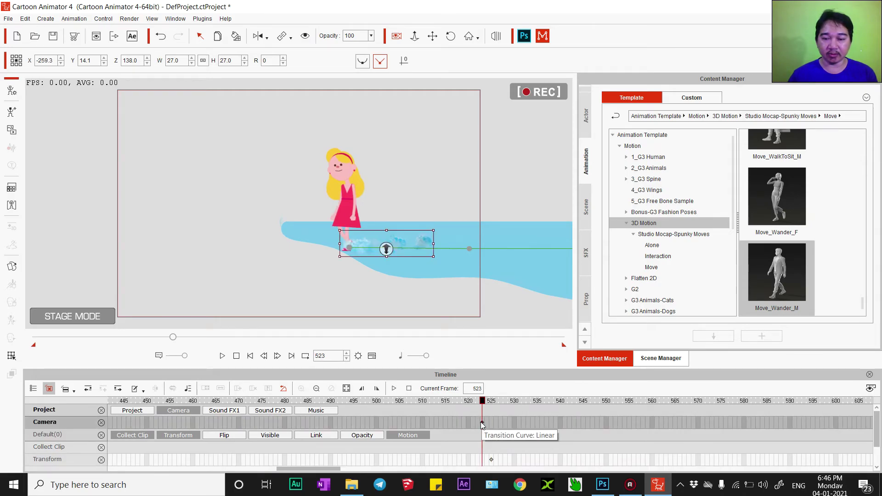
left_click(490, 422)
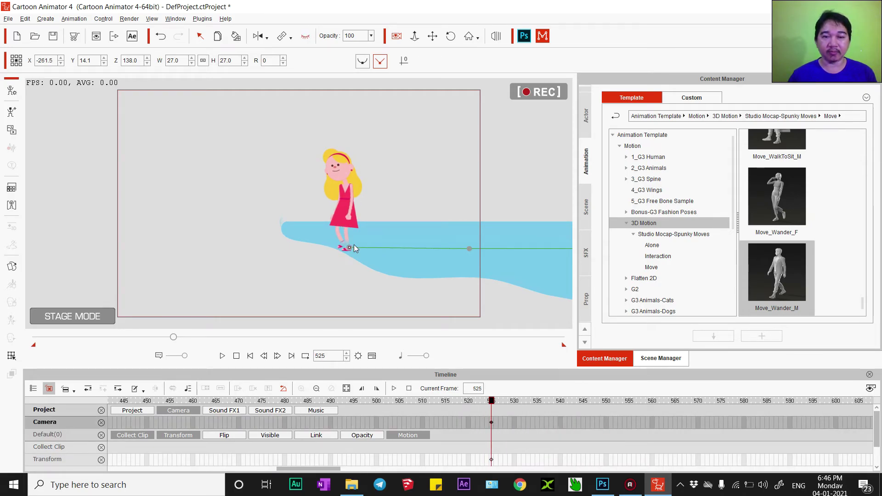
left_click(223, 356)
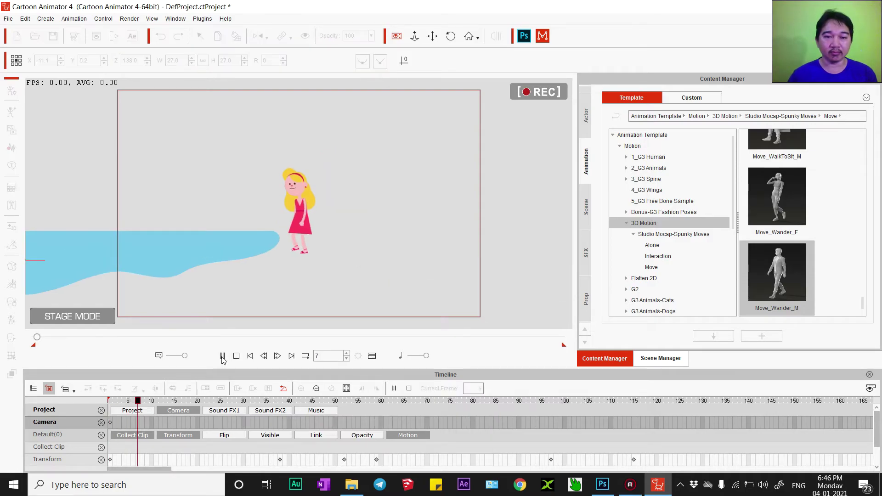
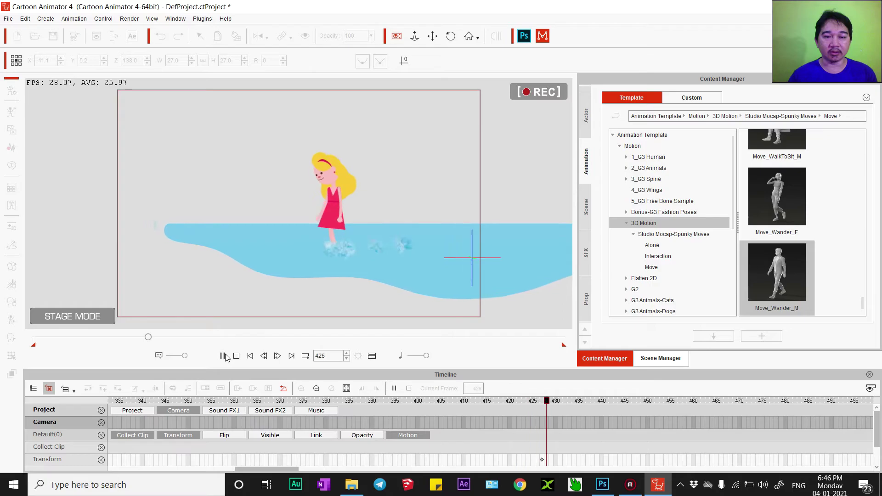
Stop playback and shift the splash left under her feet at keyframes 427 and 318.
left_click(224, 357)
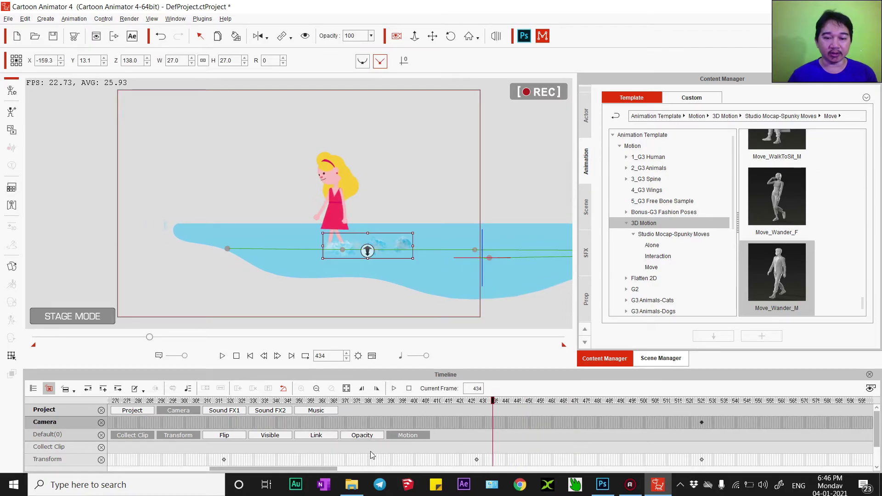
left_click(542, 460)
scroll(542, 459, "down", 2)
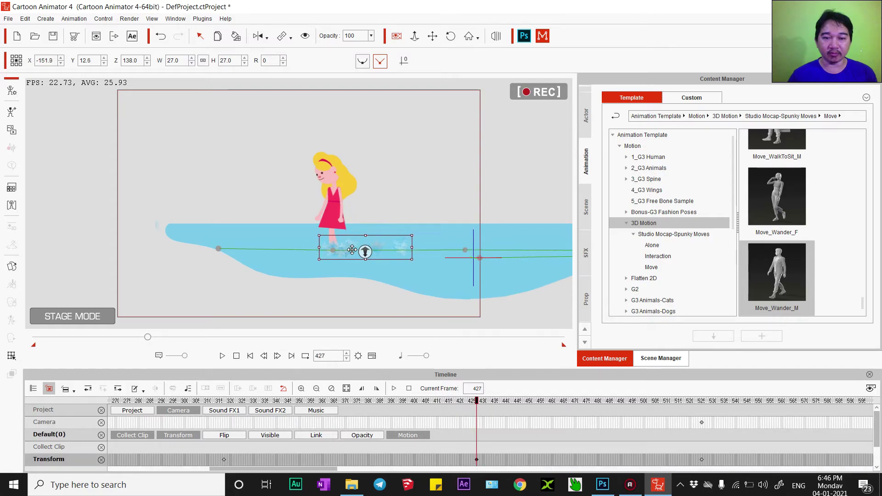
left_click_drag(365, 251, 357, 251)
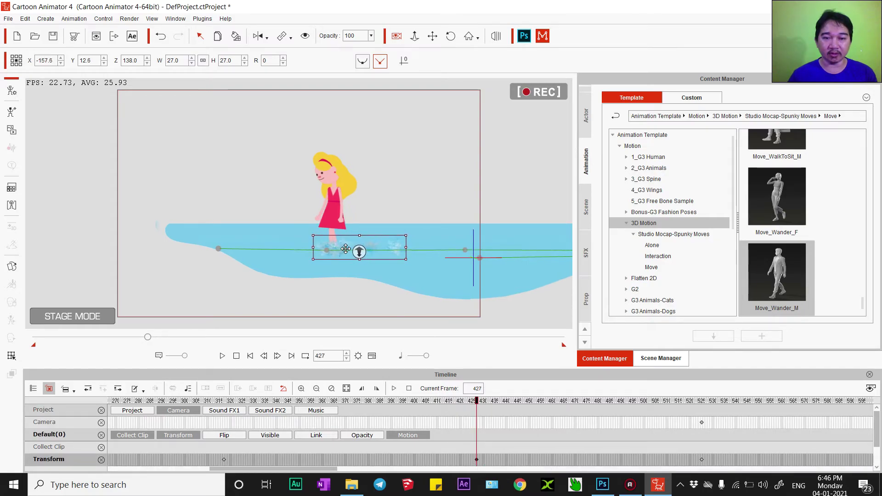
left_click(225, 460)
left_click_drag(330, 250, 323, 249)
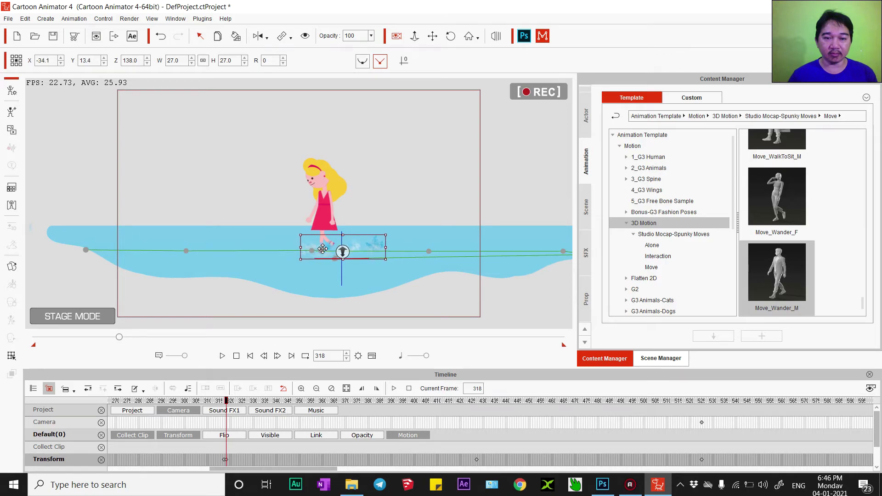
Nudge the splash under her feet at frame 223, then play to check it.
left_click(223, 460)
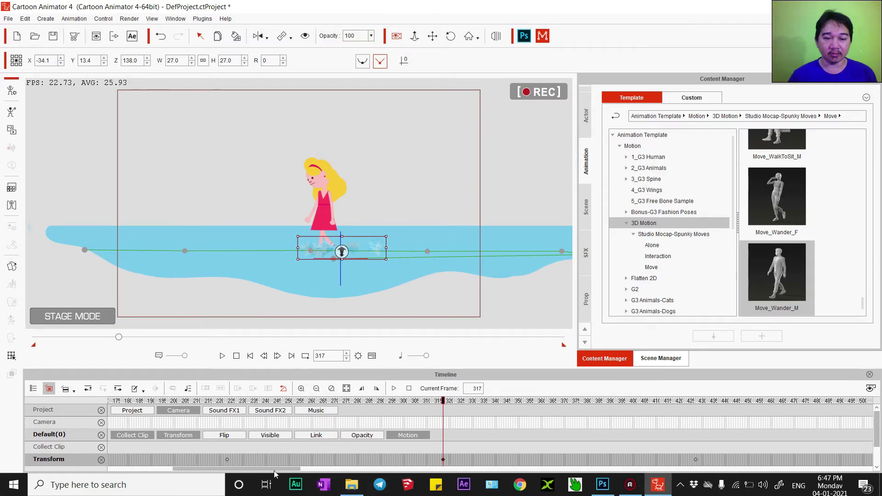
left_click_drag(311, 468, 258, 467)
left_click(323, 459)
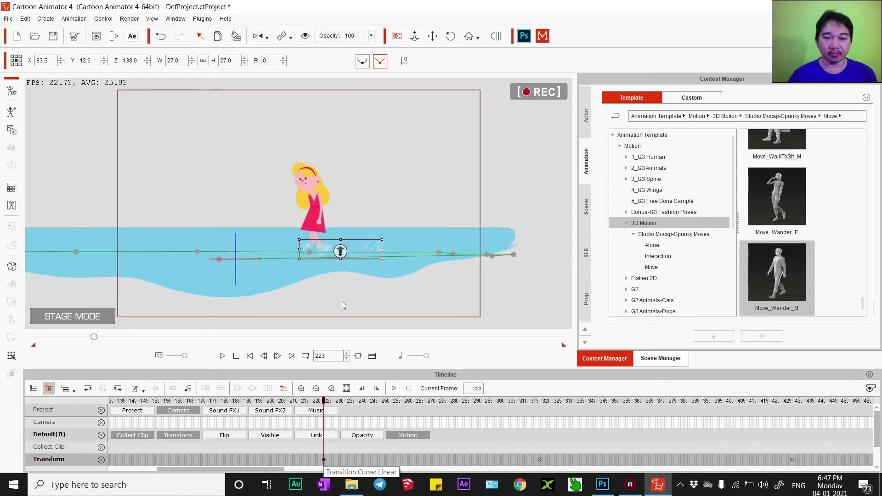
left_click_drag(322, 251, 319, 249)
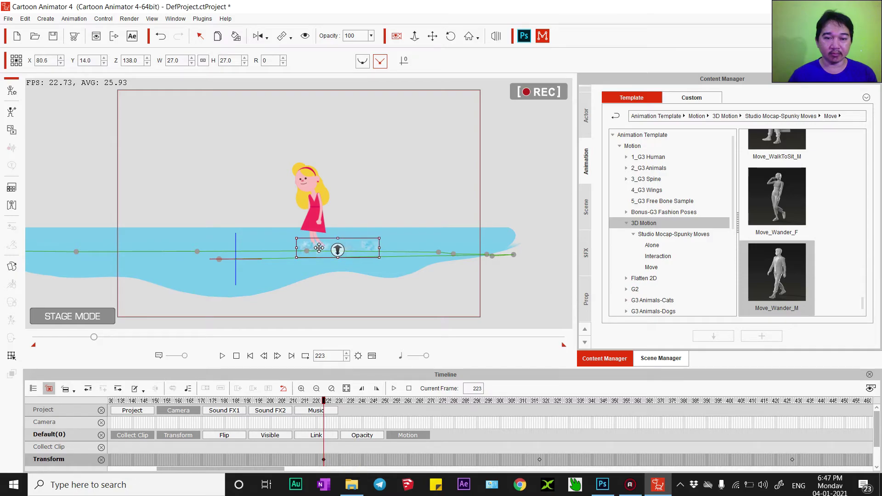
left_click(223, 356)
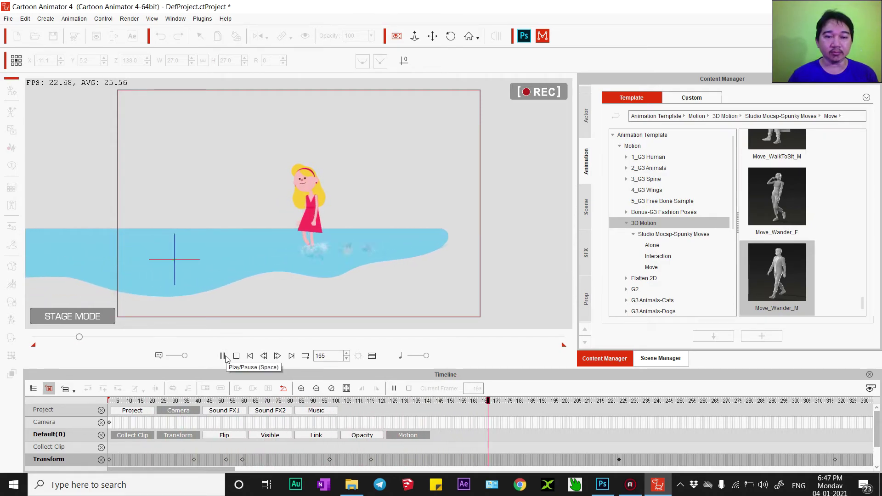
Realign the splash under her feet at keyframes 115 and 97, then replay the walk.
left_click(371, 460)
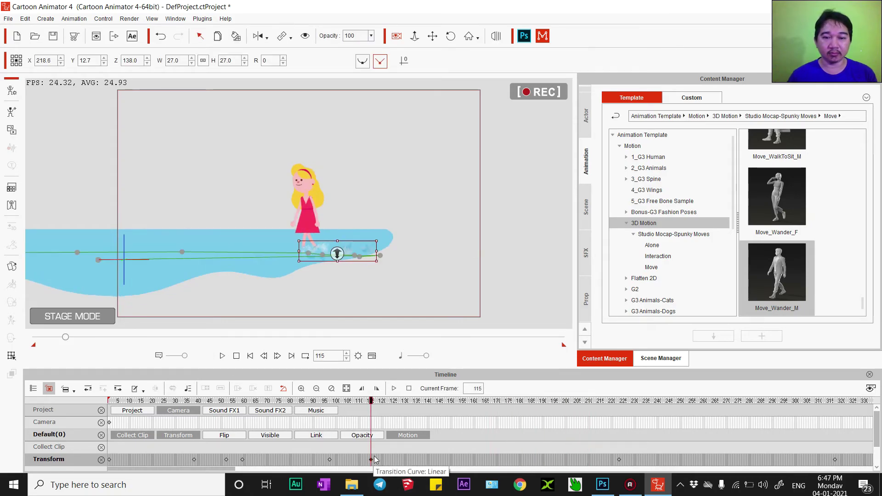
left_click_drag(309, 249, 305, 248)
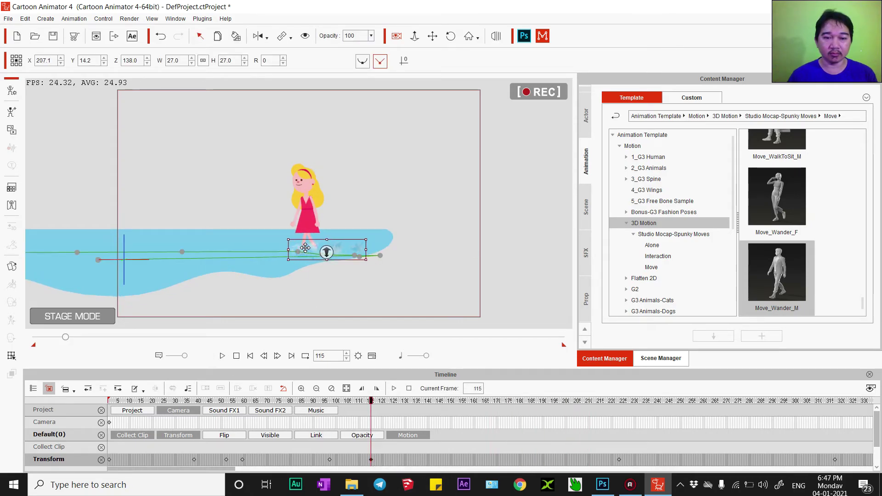
left_click(330, 460)
left_click_drag(303, 254, 302, 252)
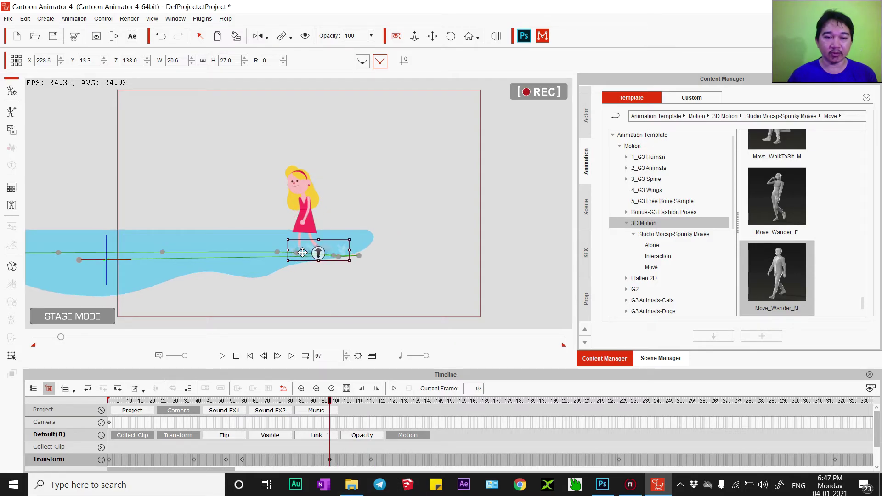
left_click(371, 460)
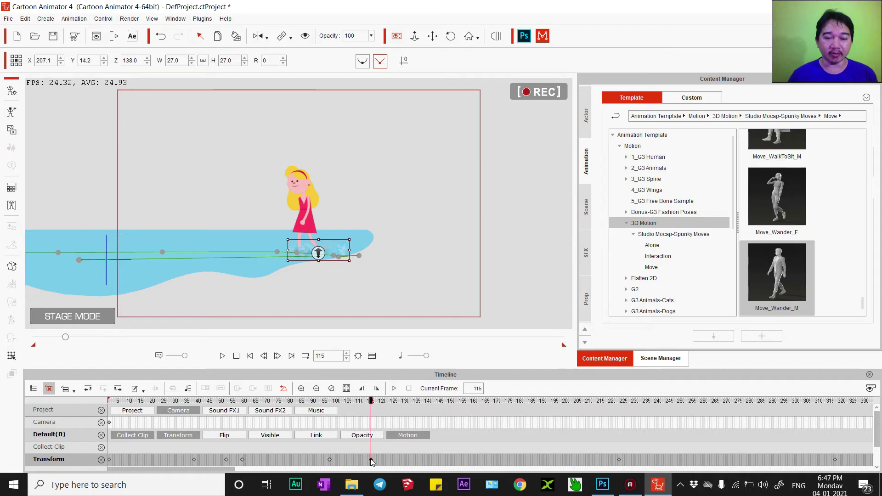
left_click(329, 456)
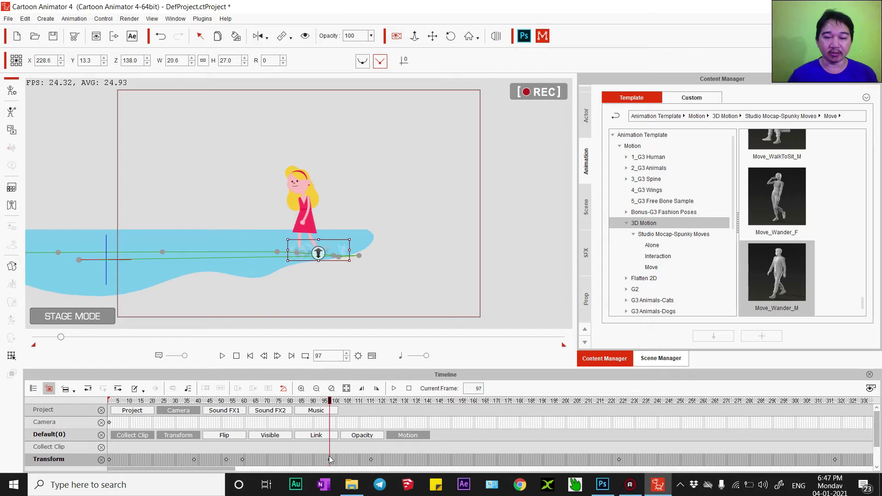
key("space")
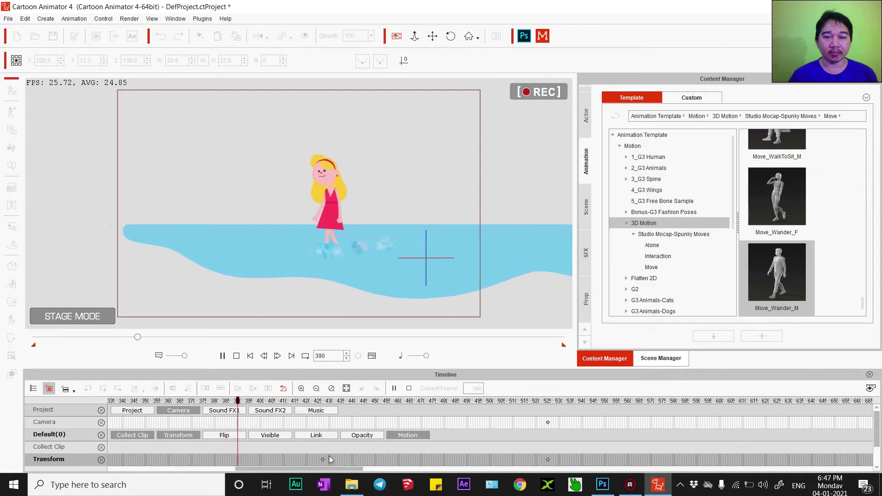
Stop playback and drag the splash under her feet at frame 369.
key("space")
left_click_drag(242, 470, 227, 471)
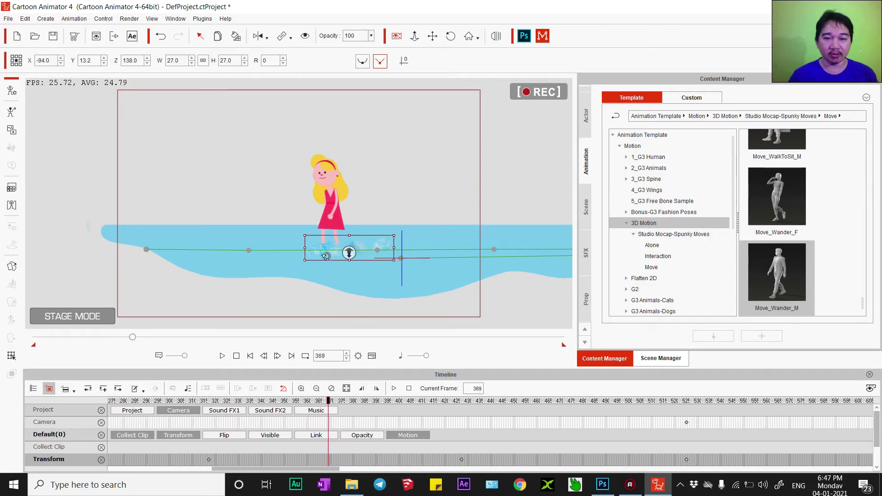
left_click_drag(351, 251, 328, 245)
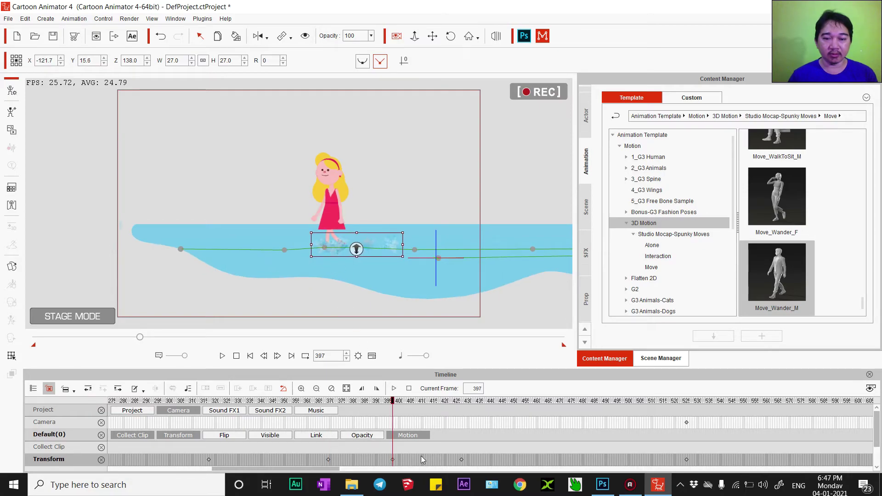
Play until she leaves the water, back up to about frame 526, and select the girl.
key("space")
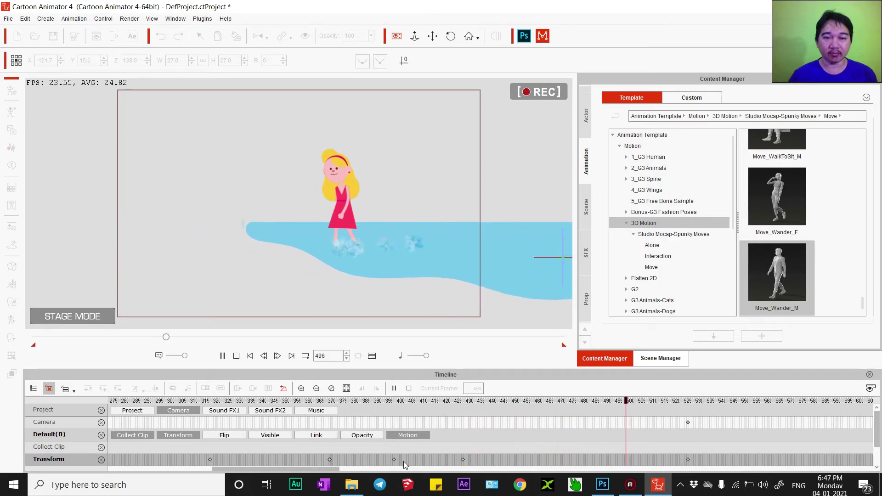
key("space")
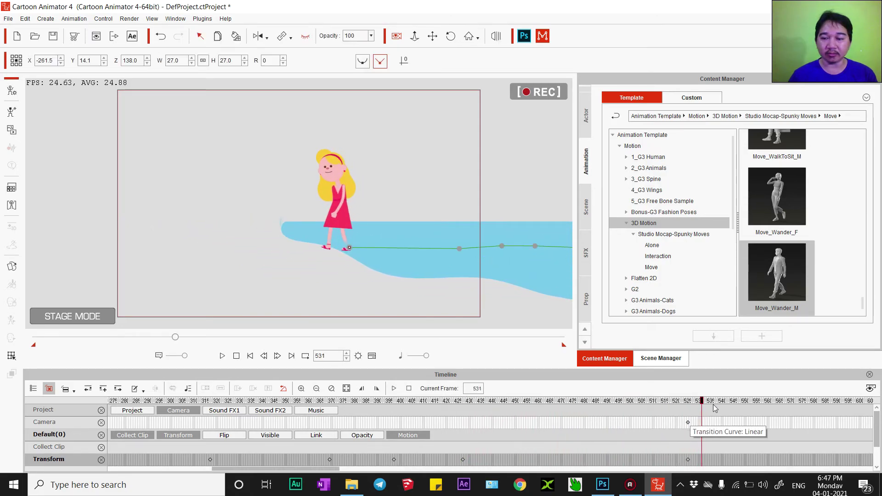
left_click_drag(701, 403, 676, 415)
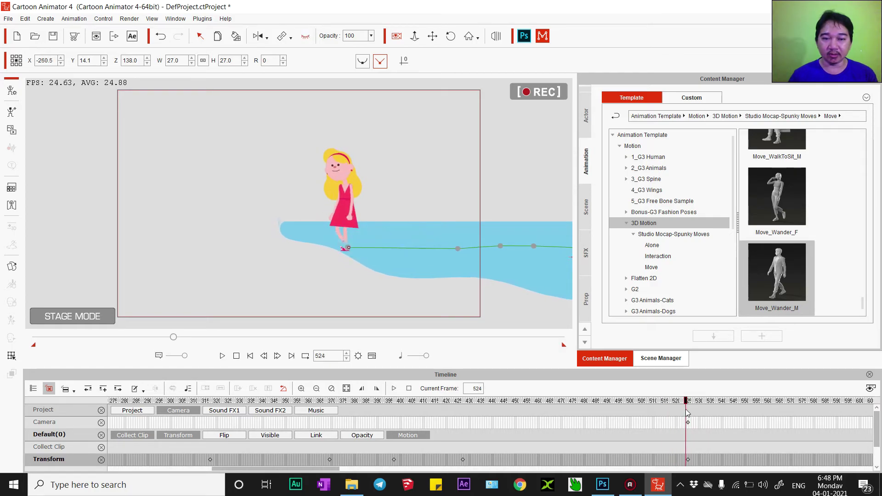
left_click(346, 213)
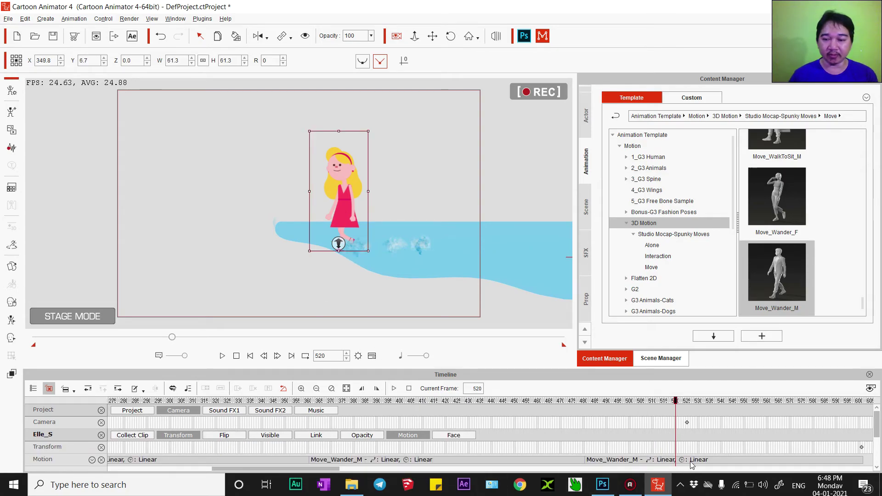
Key the girl's Z depth to 108 at frames 521 and 601.
scroll(679, 451, "up", 3)
left_click(492, 448)
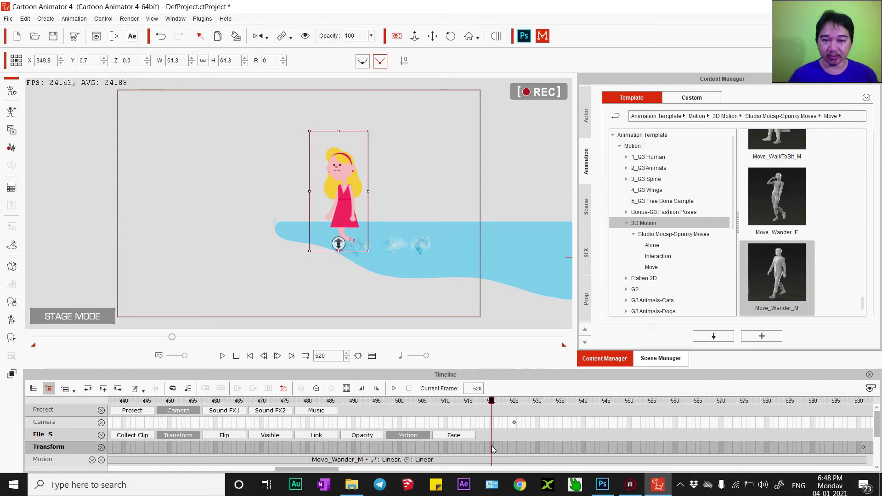
left_click(496, 450)
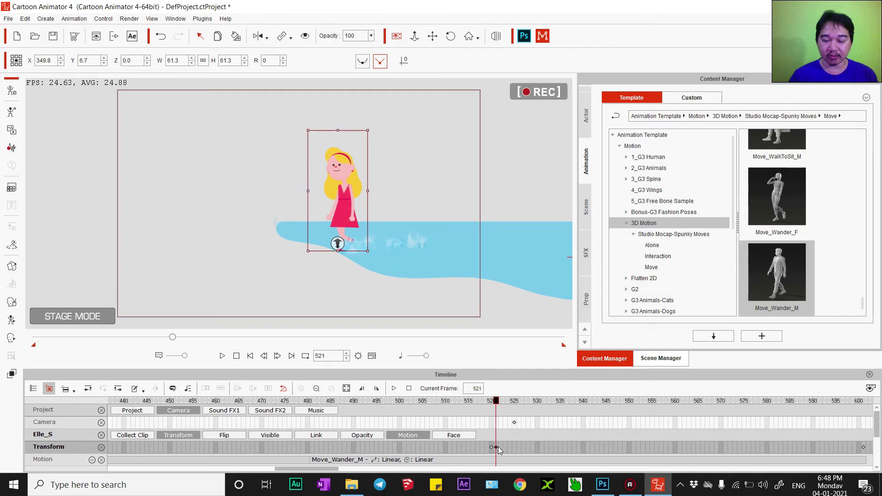
left_click_drag(338, 244, 339, 260)
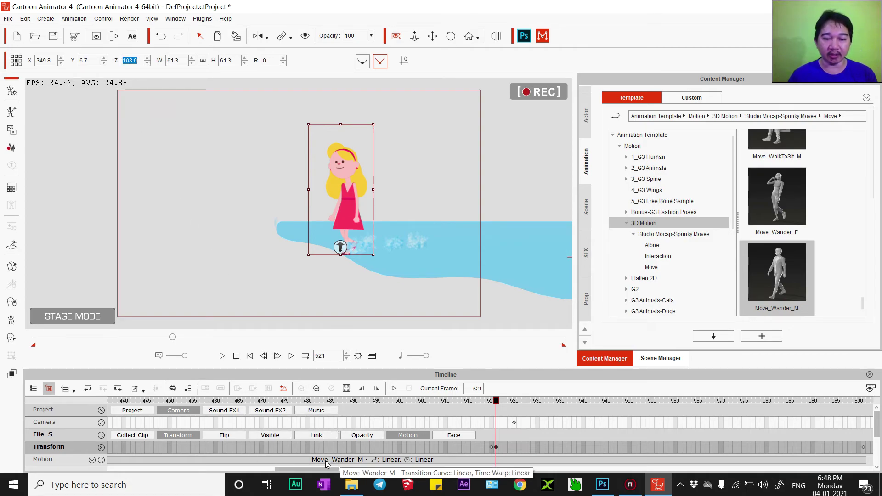
left_click_drag(316, 469, 342, 469)
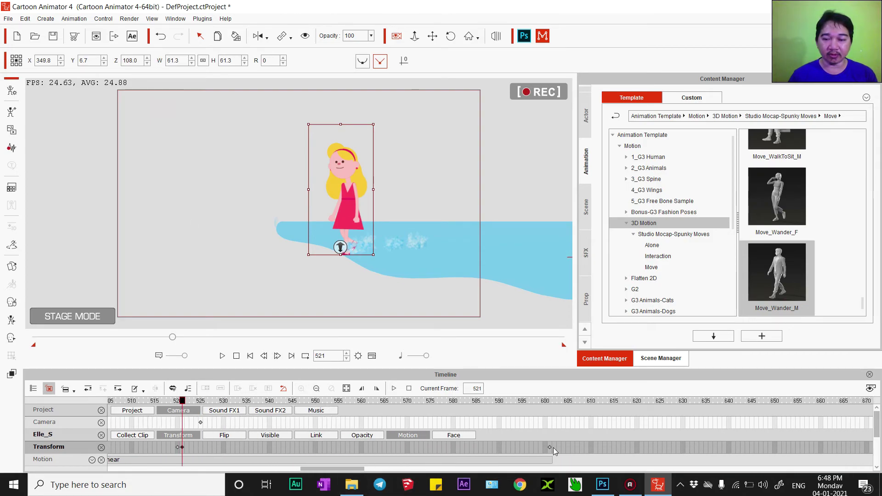
left_click(550, 447)
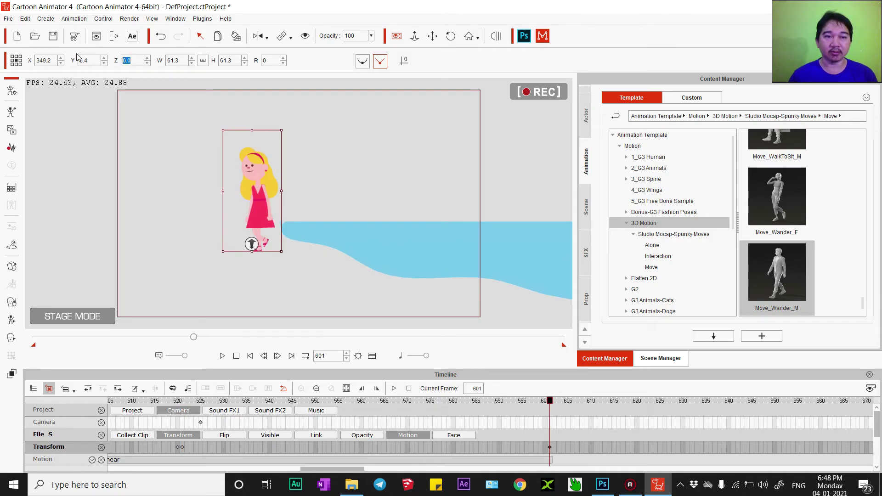
type("108")
key("Return")
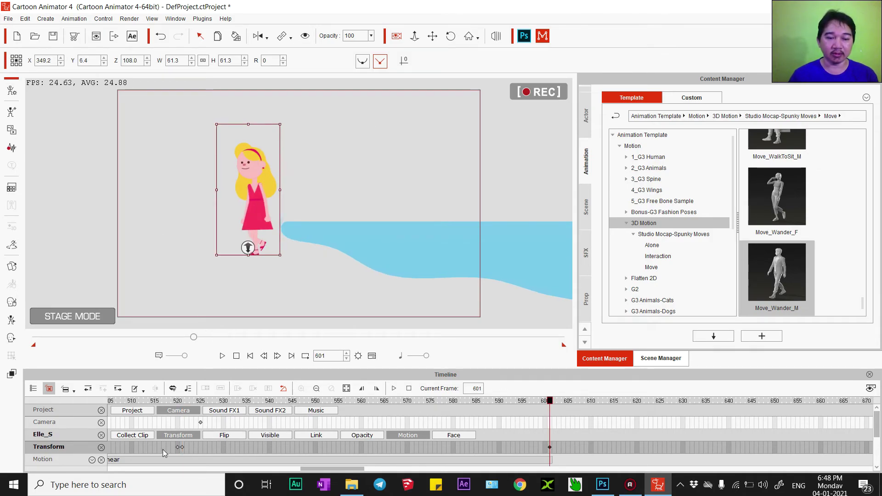
Preview her stepping onto the shore from frame 518.
left_click(155, 447)
key("space")
left_click(168, 451)
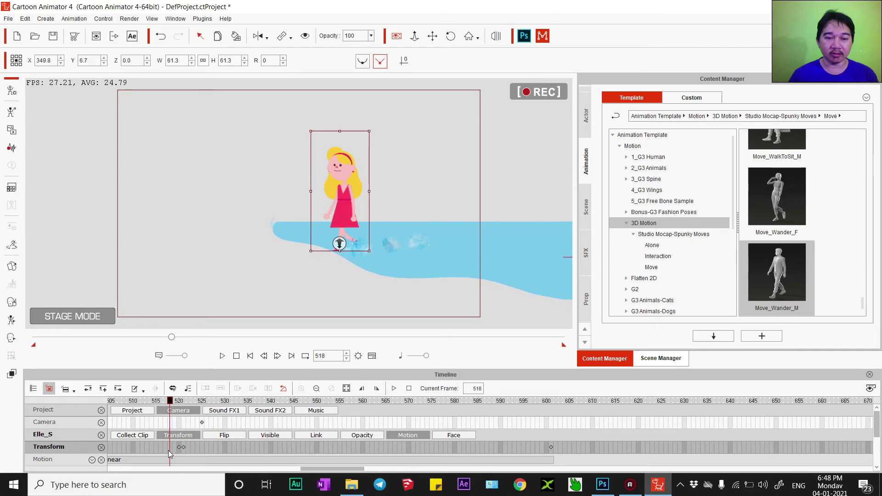
key("space")
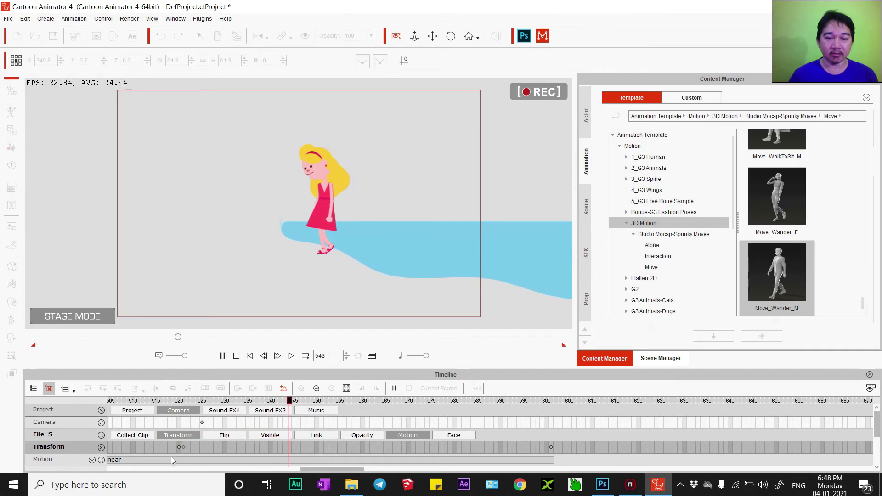
key("space")
Rewind, scrub to frame 48, and select the water, then the girl.
left_click(237, 357)
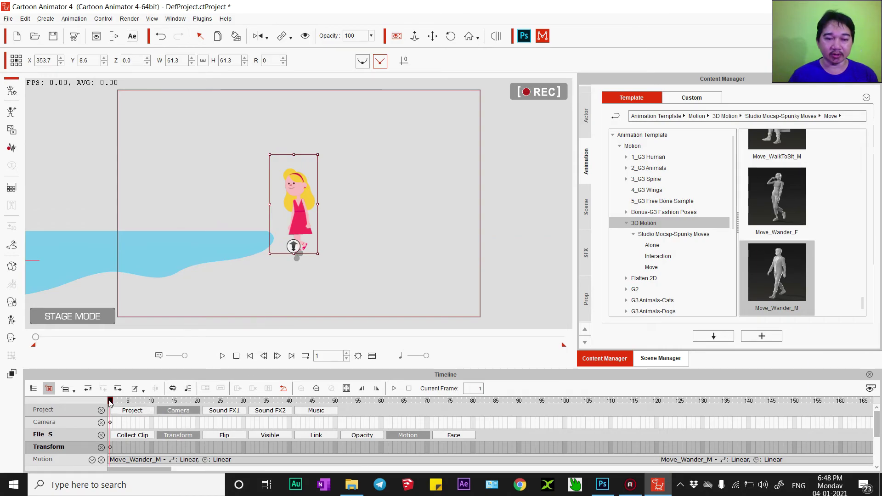
left_click_drag(111, 403, 287, 407)
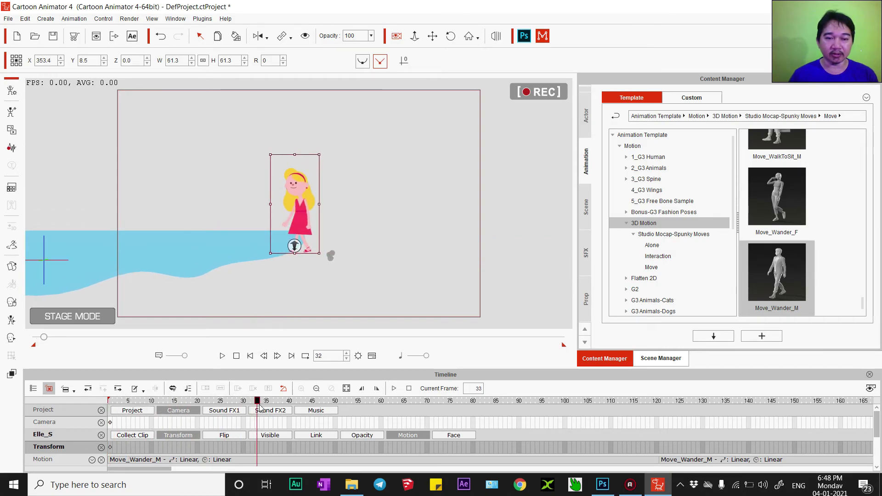
left_click_drag(287, 407, 326, 408)
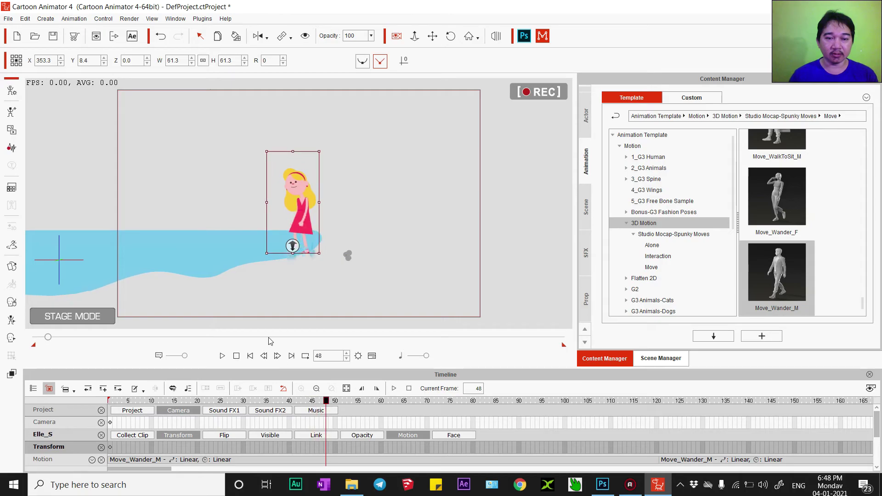
left_click(230, 259)
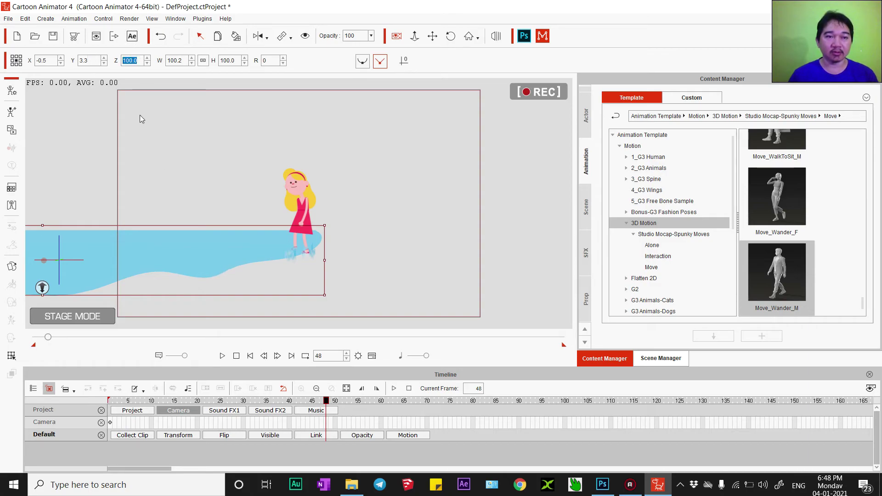
left_click(305, 220)
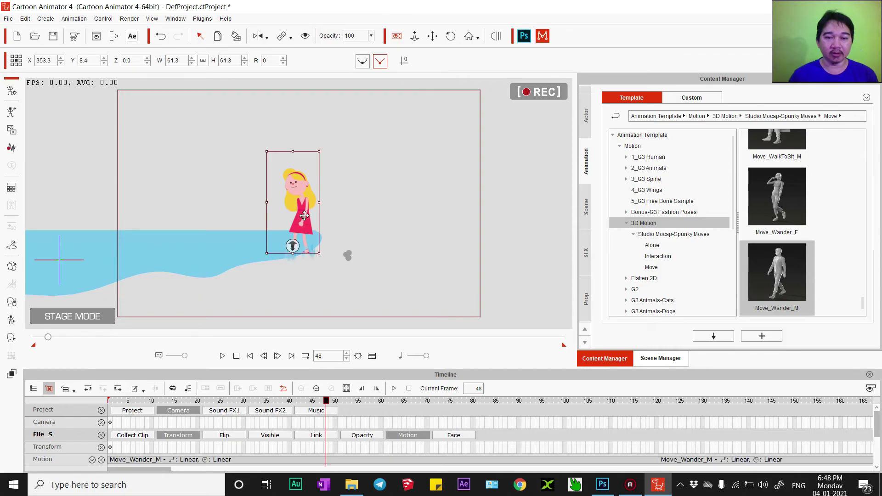
Play her opening steps briefly, then scrub back to frame 58.
scroll(408, 459, "down", 2)
scroll(235, 451, "down", 1)
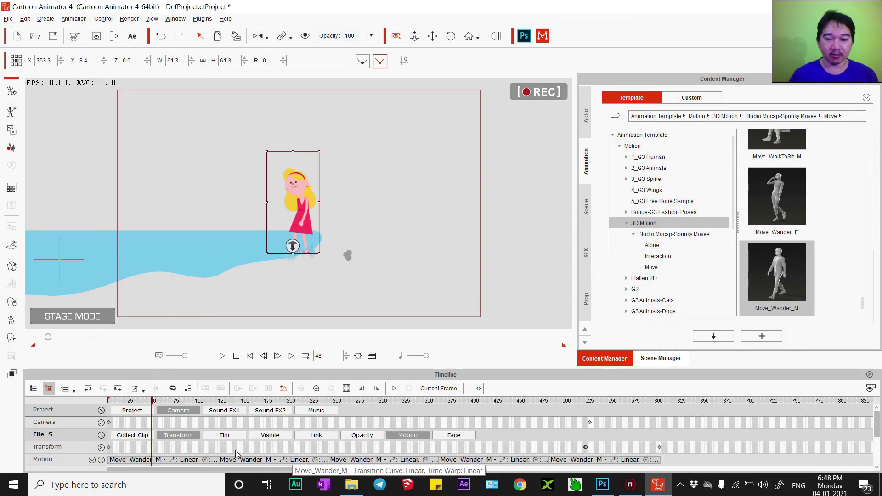
scroll(235, 450, "down", 2)
key("space")
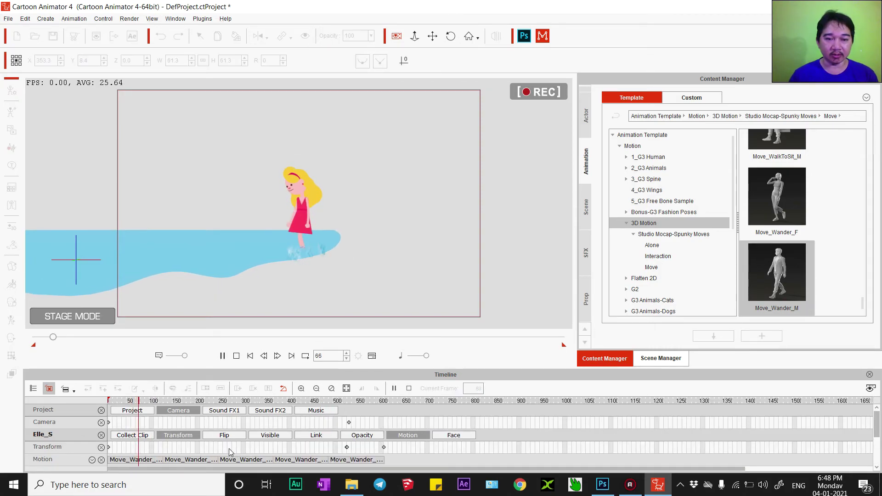
scroll(162, 459, "up", 5)
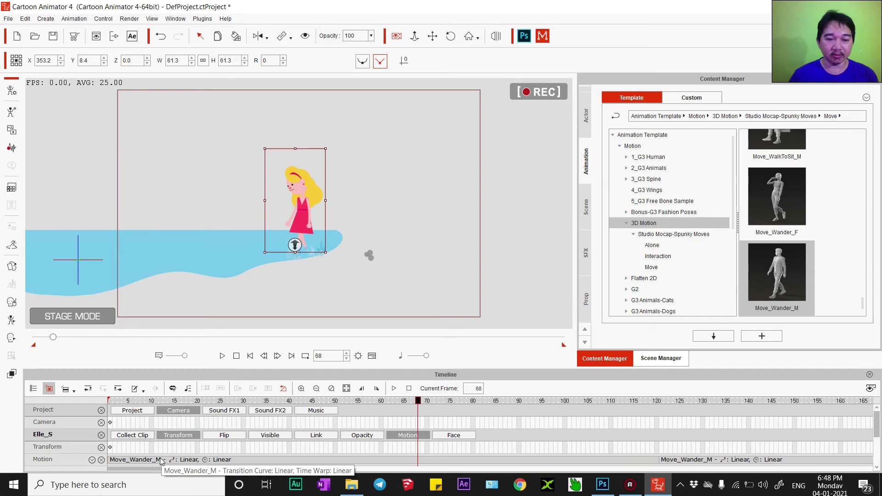
scroll(161, 459, "down", 3)
scroll(163, 457, "up", 1)
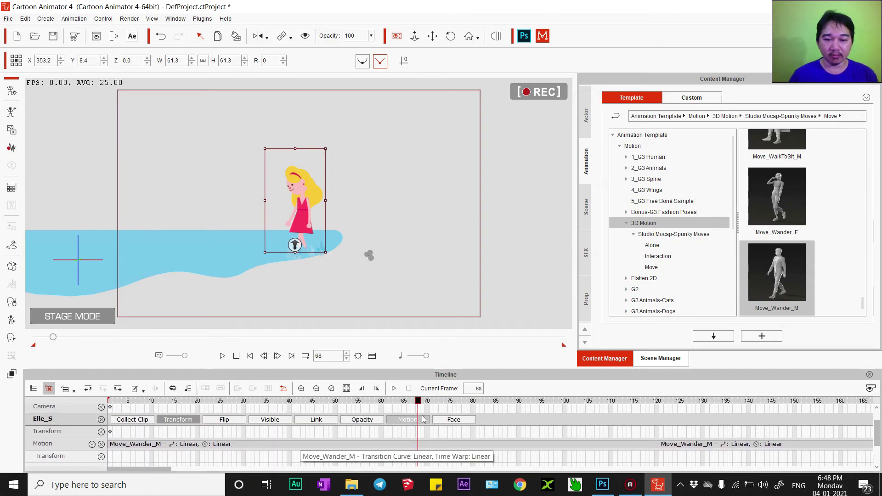
mouse_move(418, 402)
left_mouse_down()
mouse_move(277, 402)
mouse_move(361, 408)
left_mouse_up()
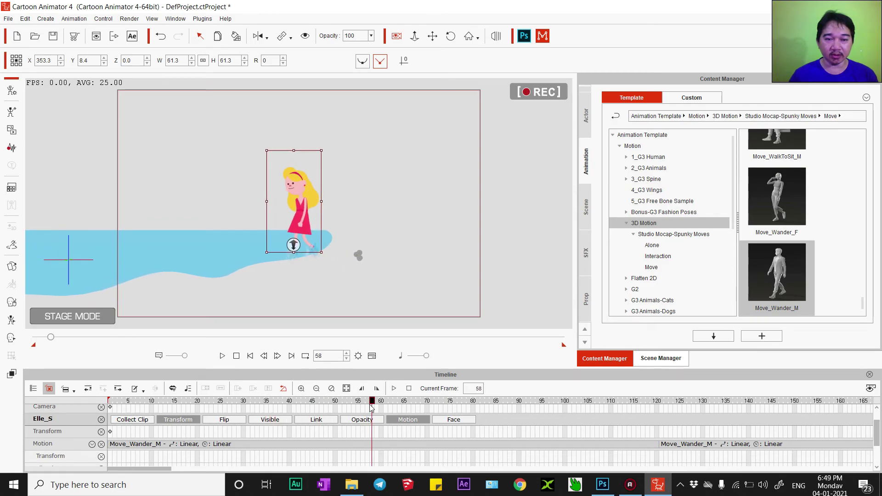
Key the girl's Z to 100 at frame 55 and 1 at frame 68, then preview.
left_click(359, 435)
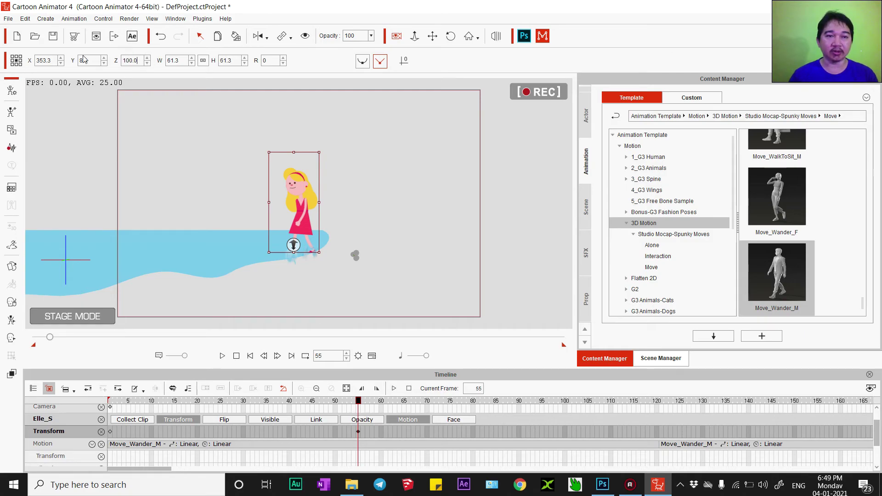
key("Return")
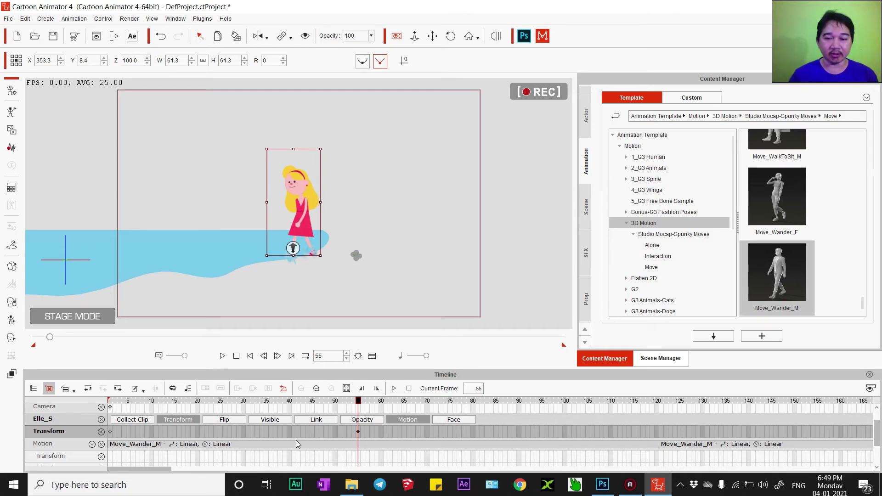
left_click(149, 234)
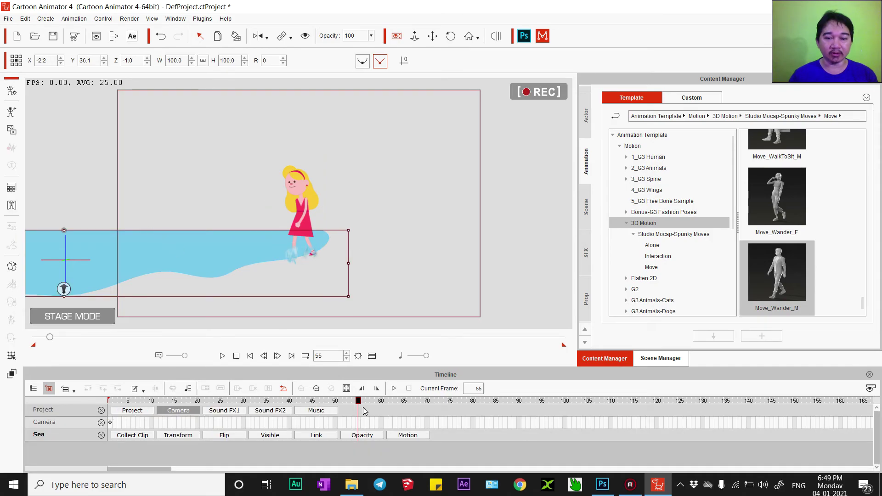
left_click_drag(359, 404, 419, 408)
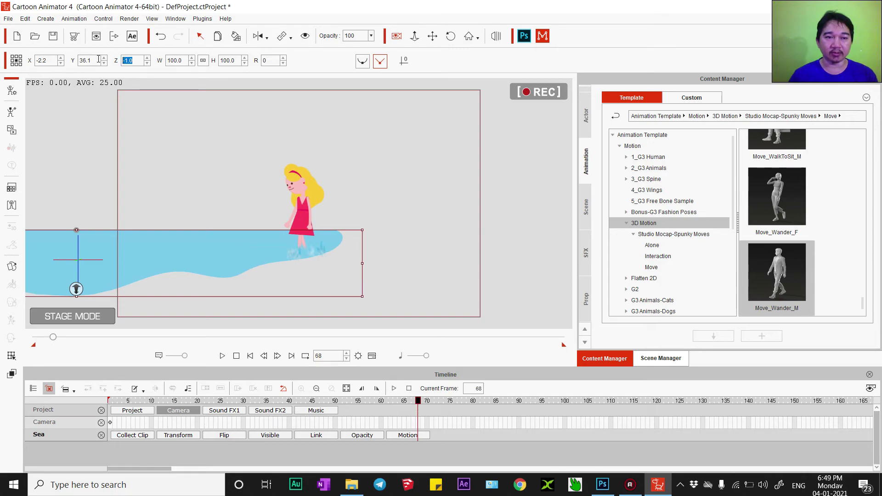
left_click(303, 205)
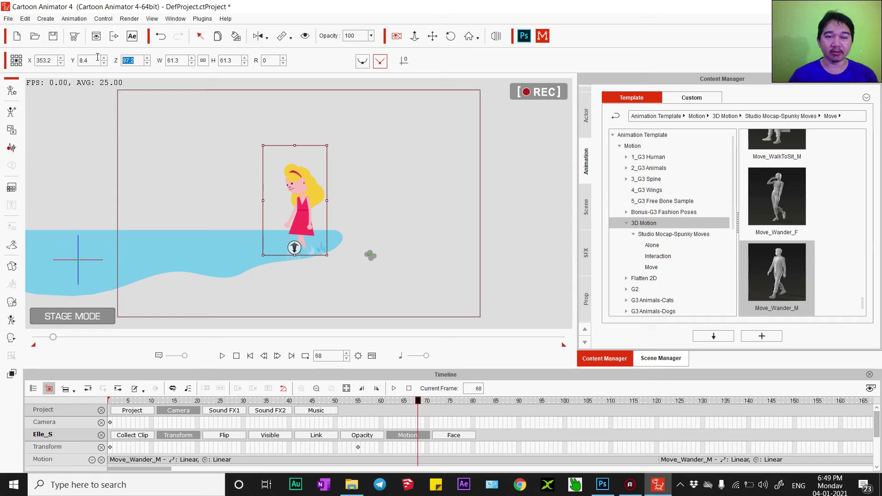
type("1")
key("Return")
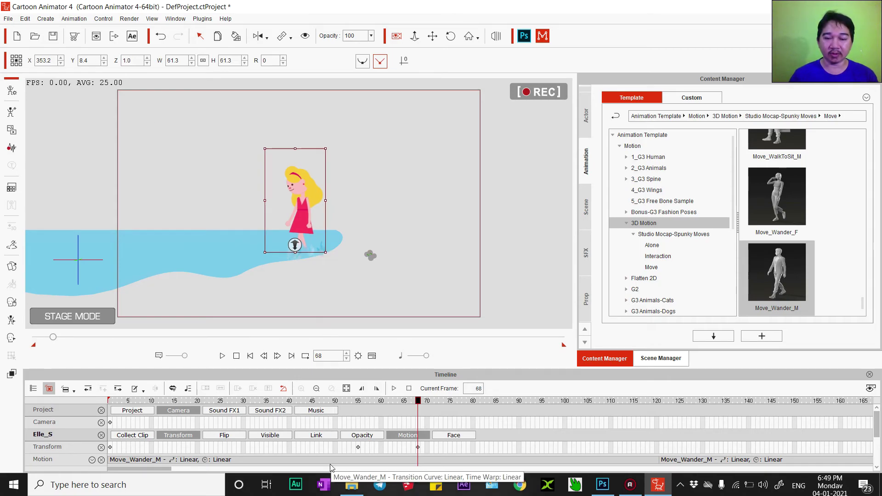
key("space")
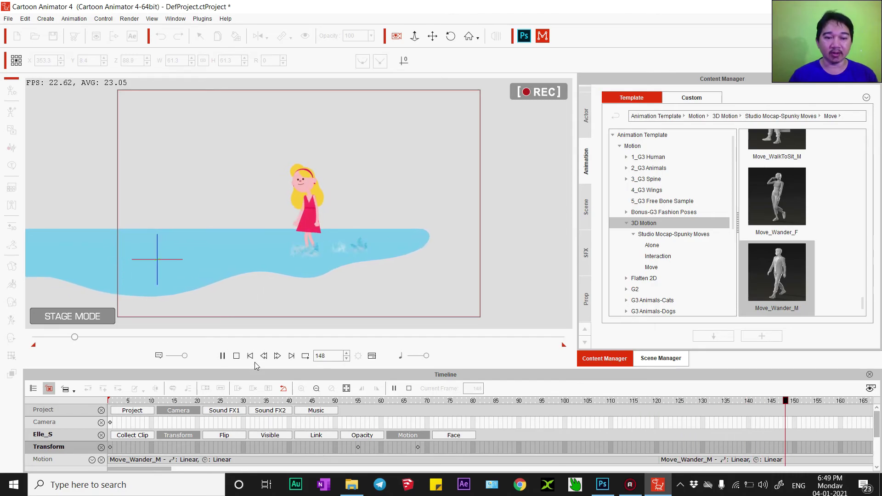
Replay the walk, stop, and lower the girl slightly into the water at frame 234.
left_click(236, 356)
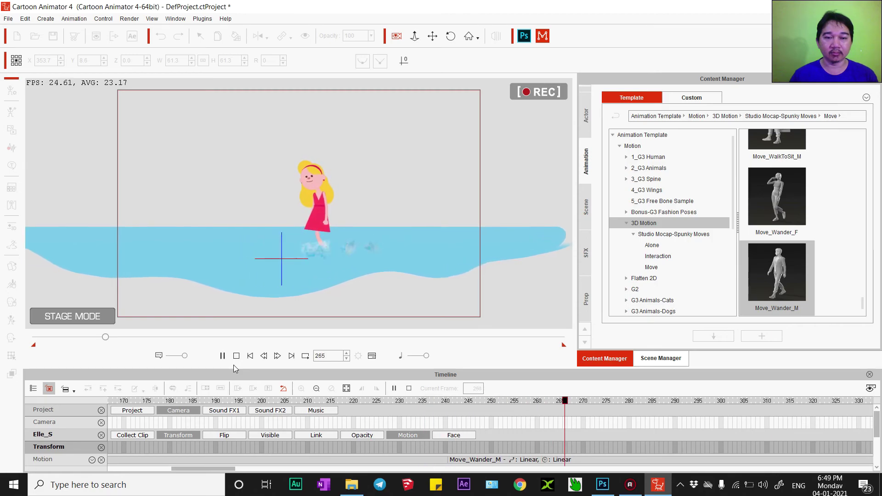
key("space")
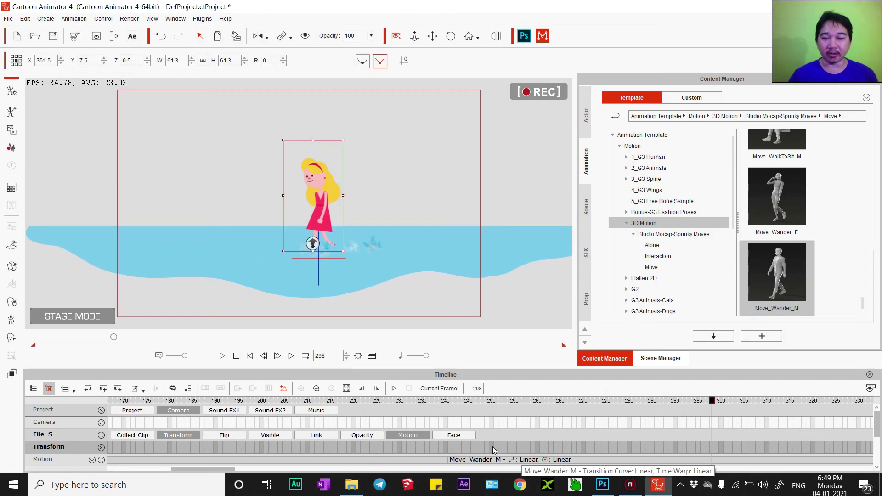
left_click(445, 447)
left_click(420, 448)
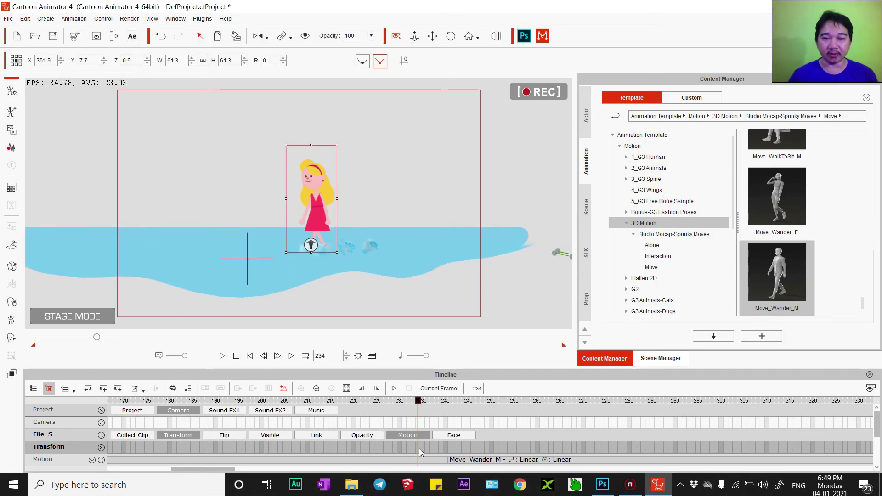
left_click_drag(318, 203, 318, 208)
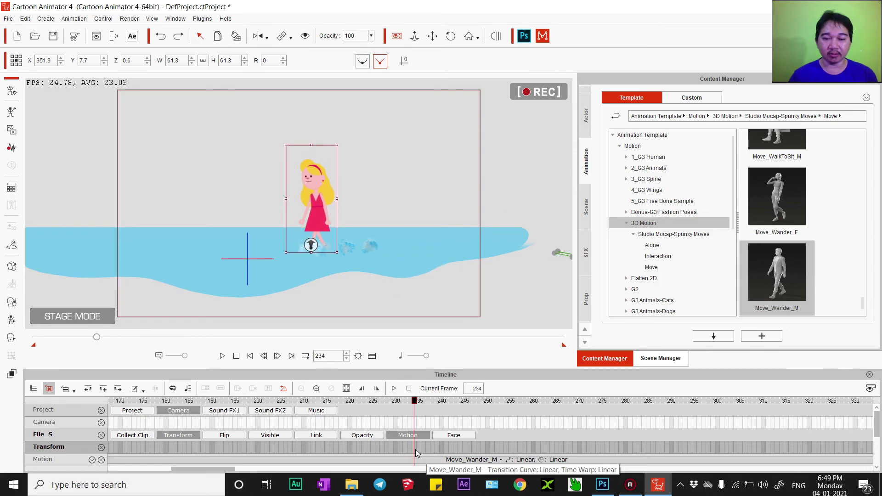
Add a transform key at frame 372 lowering the girl to Y -1.2.
left_click(625, 446)
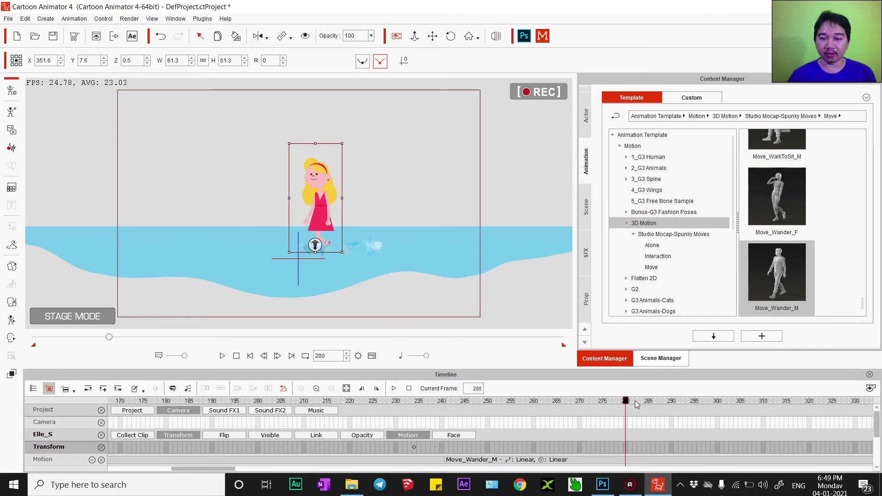
left_click_drag(626, 401, 878, 406)
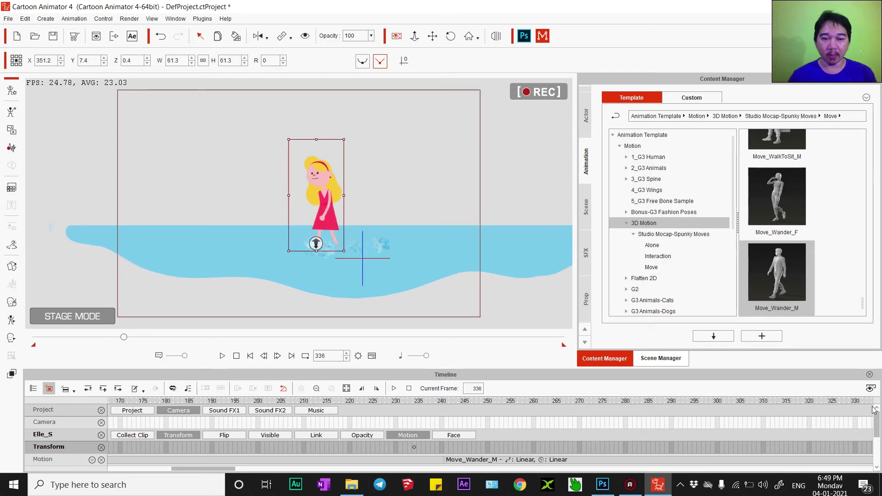
scroll(534, 444, "down", 2)
mouse_move(493, 403)
left_mouse_down()
mouse_move(705, 403)
mouse_move(572, 412)
left_mouse_up()
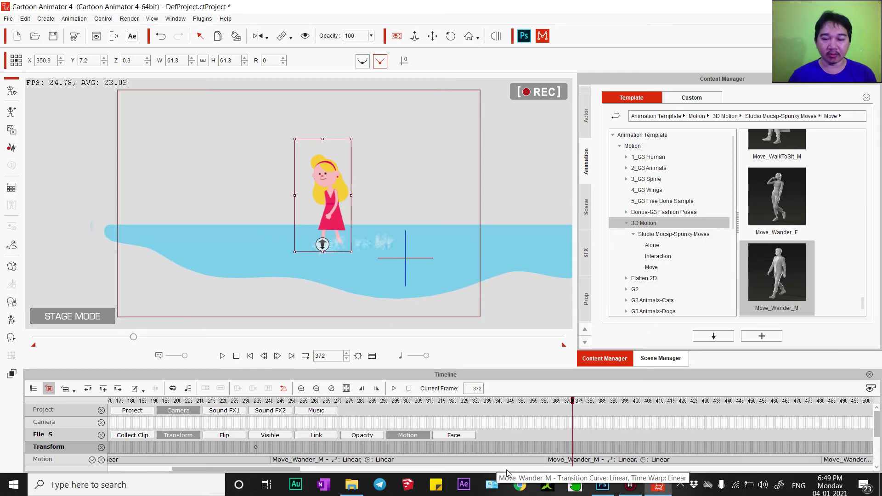
scroll(511, 448, "up", 2)
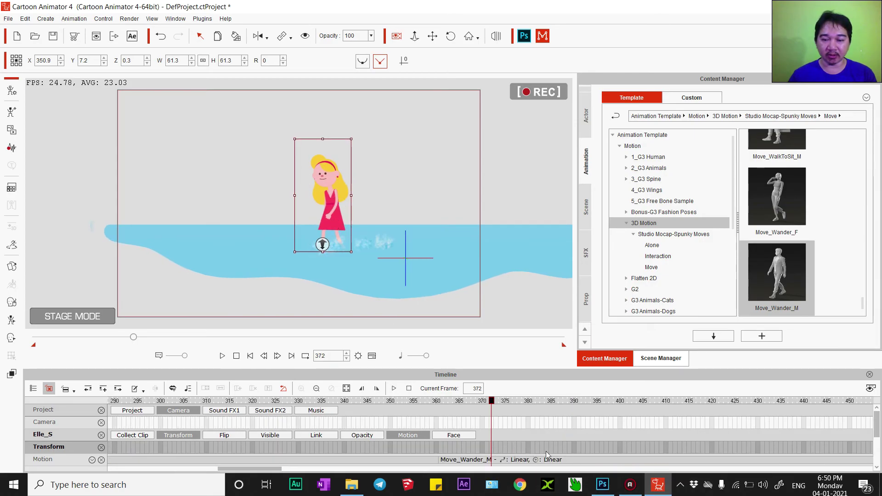
left_click(621, 445)
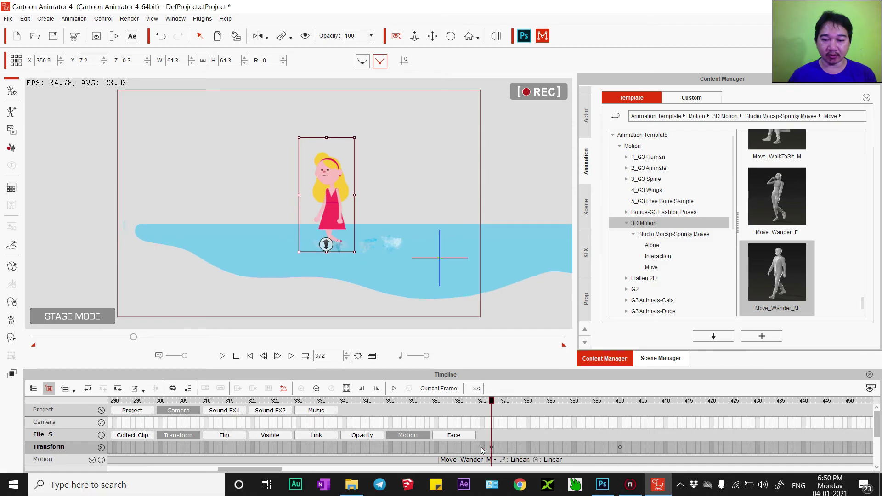
left_click_drag(339, 204, 334, 215)
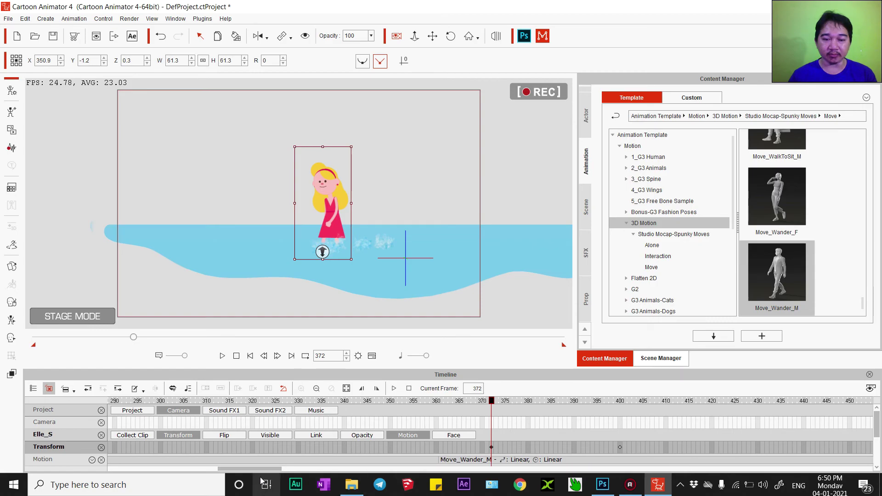
mouse_move(258, 469)
left_mouse_down()
mouse_move(225, 469)
mouse_move(182, 492)
mouse_move(230, 468)
left_mouse_up()
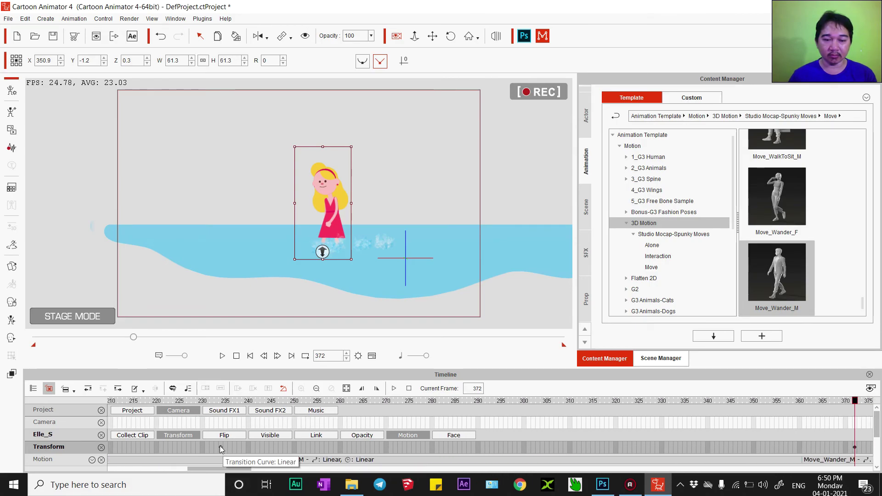
Lower the girl deeper into the water around frame 258 and preview the walk.
left_click(220, 447)
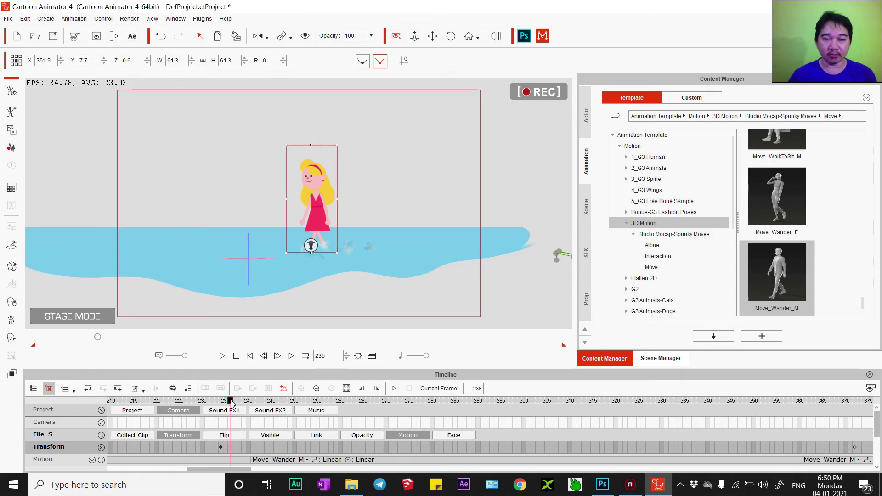
mouse_move(231, 403)
left_mouse_down()
mouse_move(339, 424)
mouse_move(341, 450)
left_mouse_up()
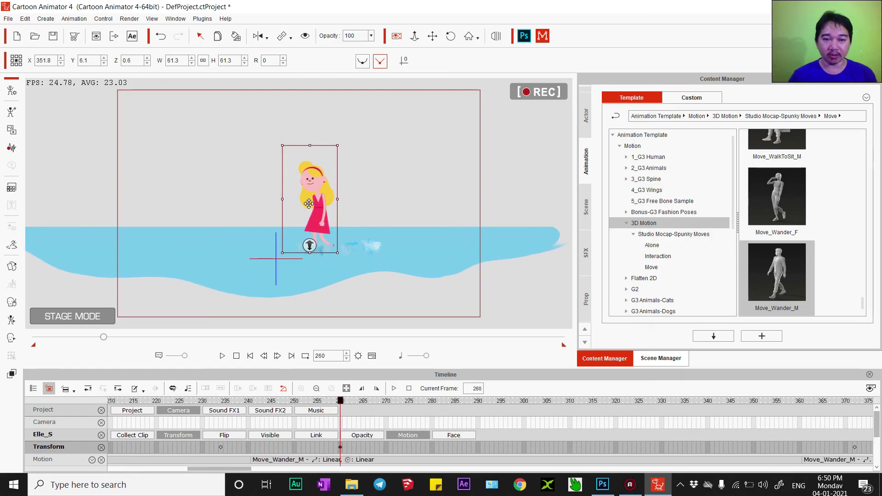
left_click_drag(309, 203, 309, 214)
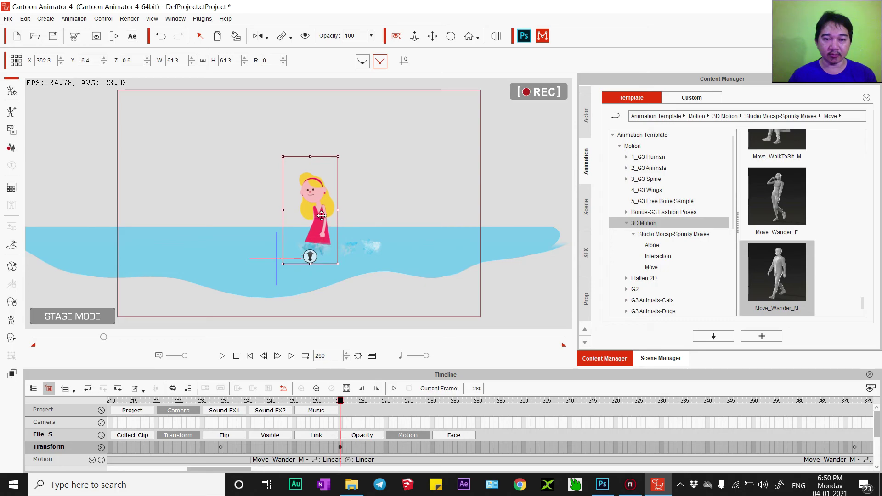
key("space")
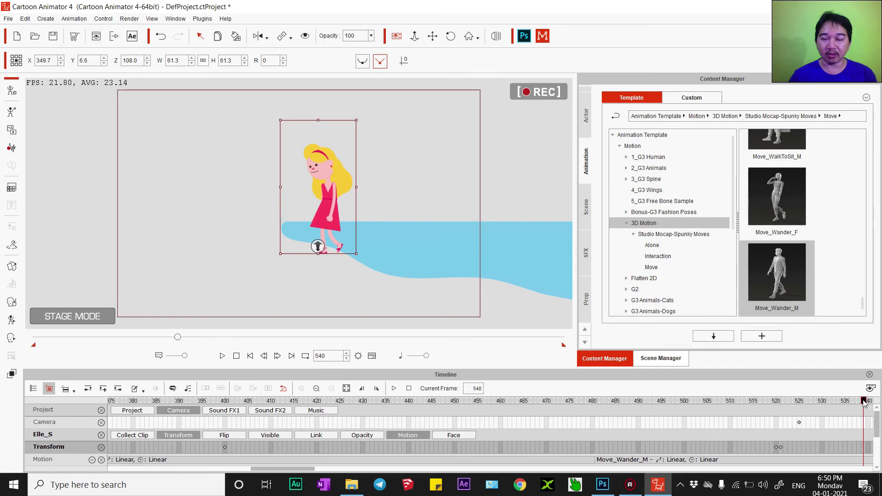
Push the girl back to Z 84 at the frame-521 key and preview.
left_click_drag(864, 403, 789, 410)
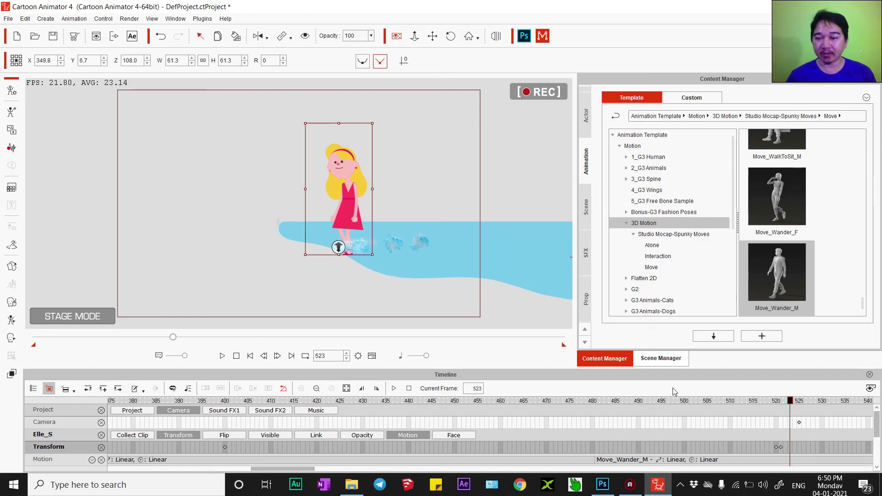
left_click(776, 447)
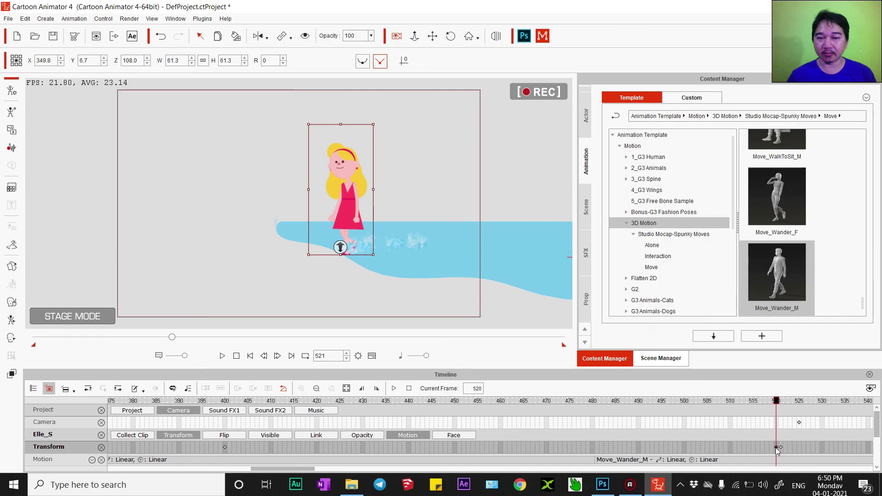
left_click(781, 446)
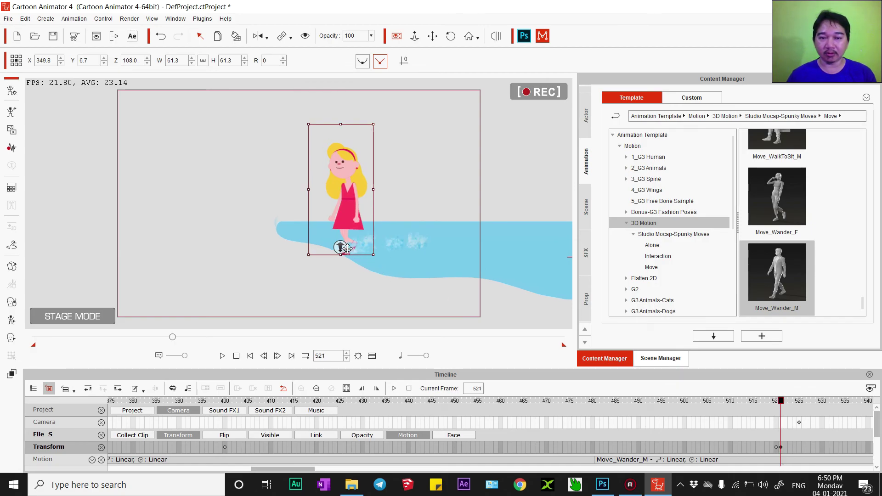
left_click_drag(341, 247, 341, 244)
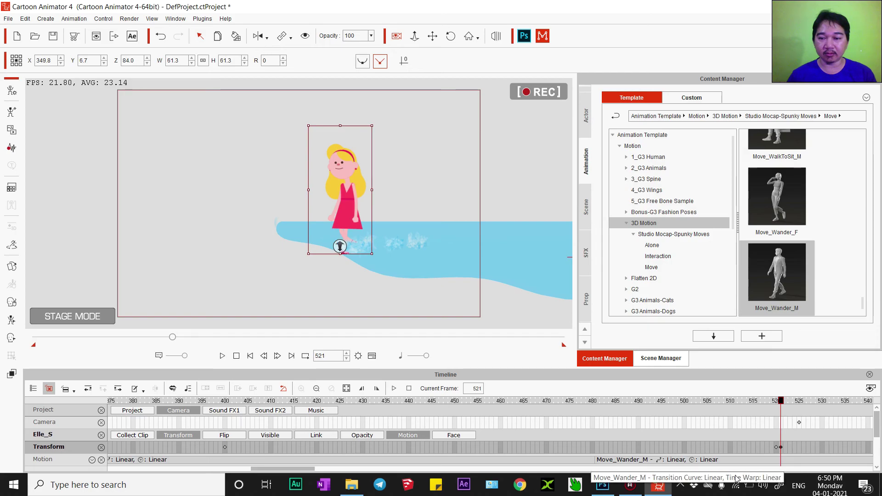
key("space")
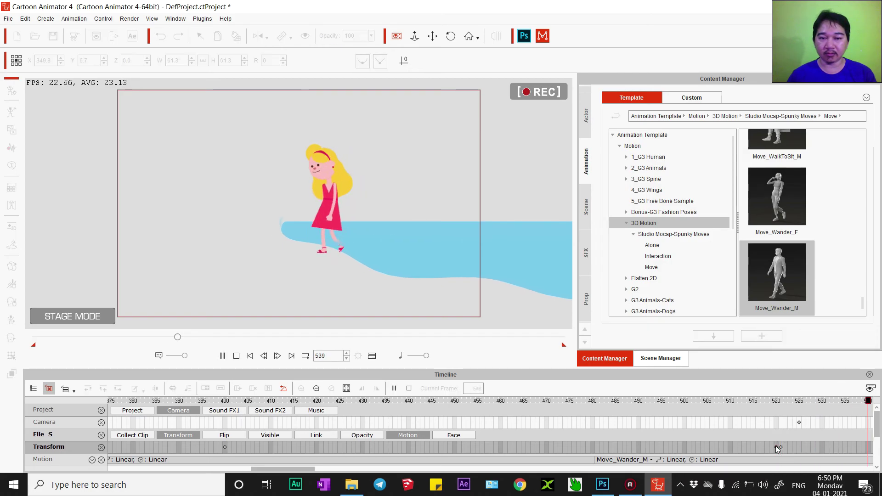
Bring the girl forward in depth at frame 521, set Z 144 at frame 601, and replay.
key("space")
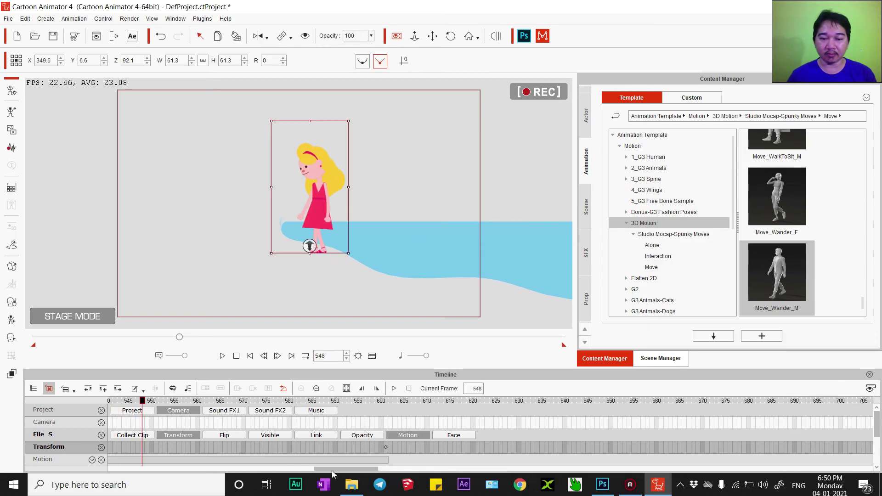
left_click_drag(328, 470, 302, 468)
left_click(320, 448)
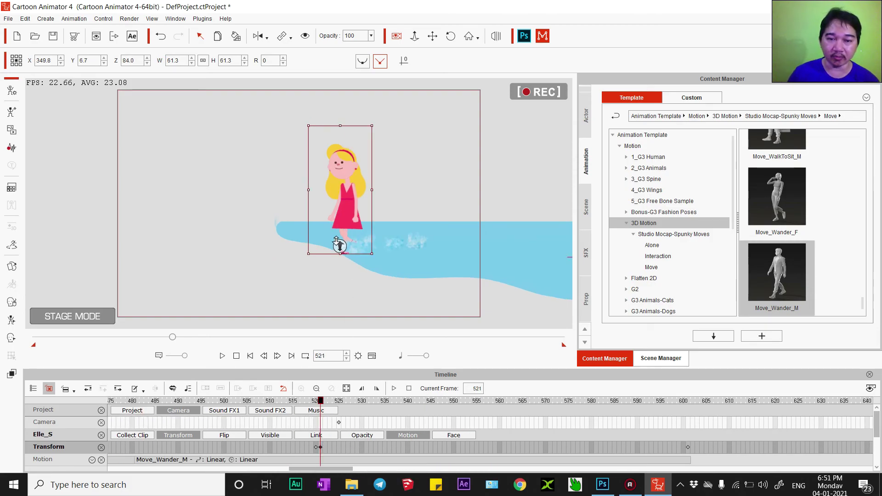
left_click_drag(339, 246, 339, 251)
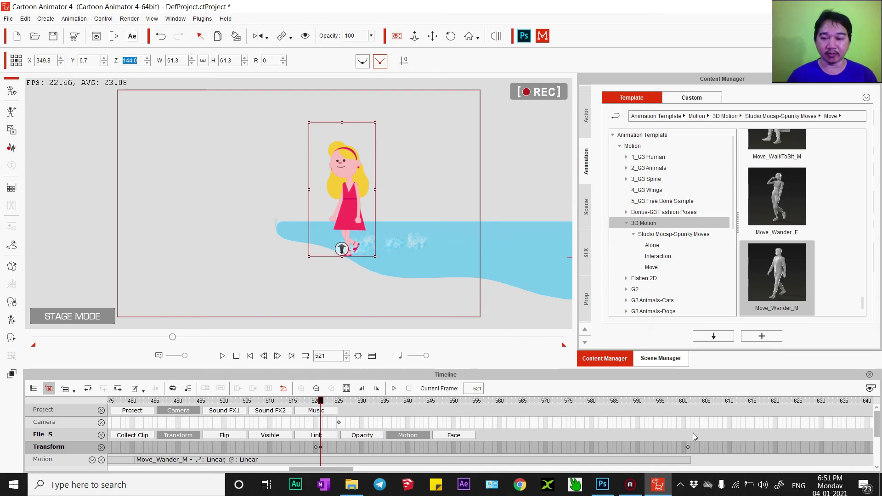
left_click(688, 448)
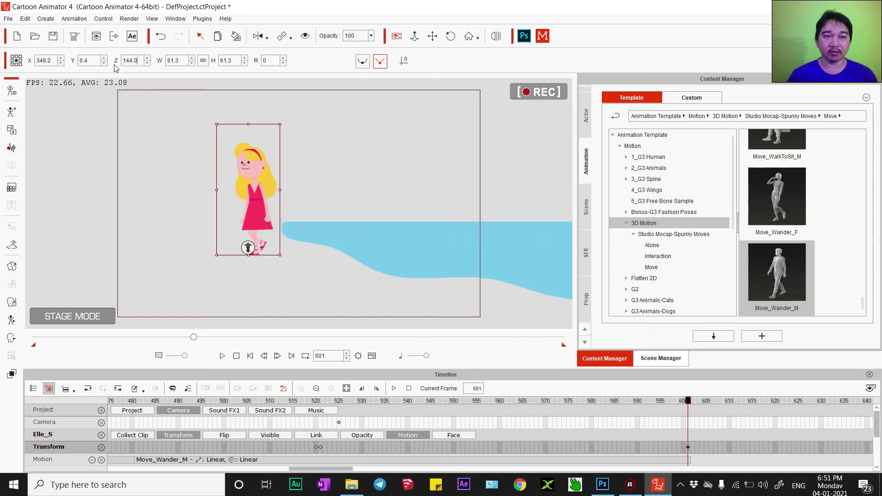
key("Return")
left_click(222, 356)
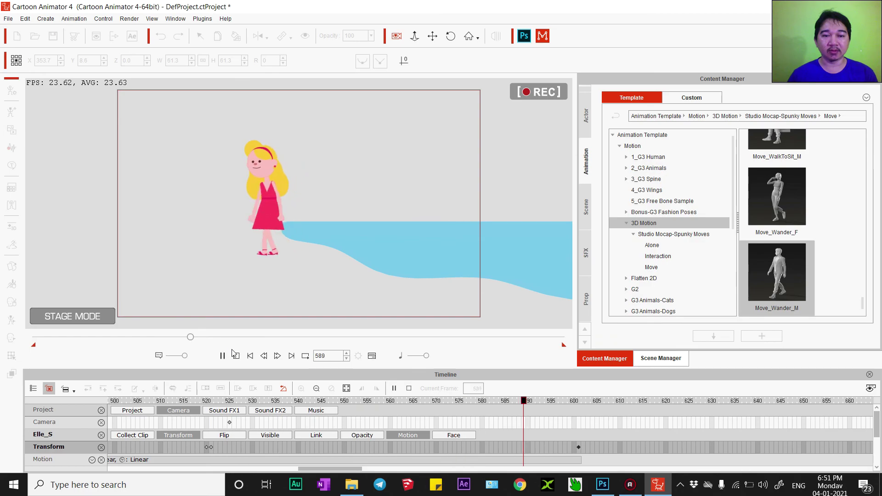
Pause at frame 627 with the girl on shore and select the water prop.
left_click(237, 356)
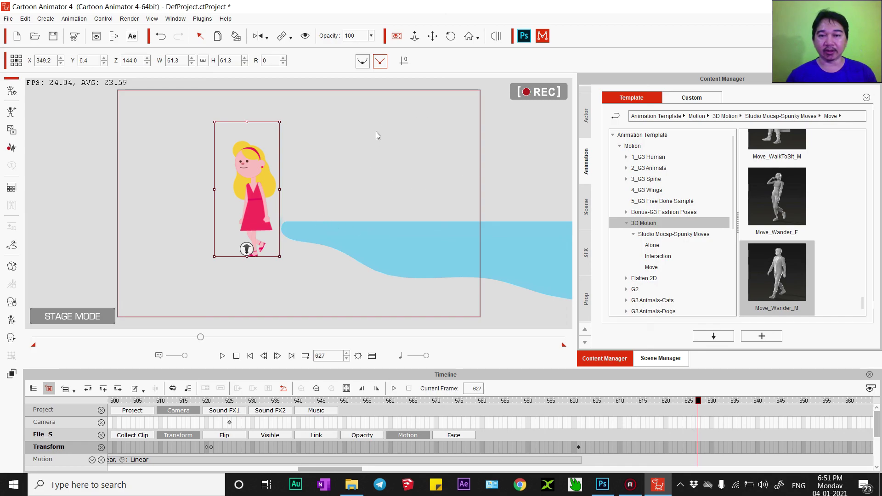
left_click(425, 250)
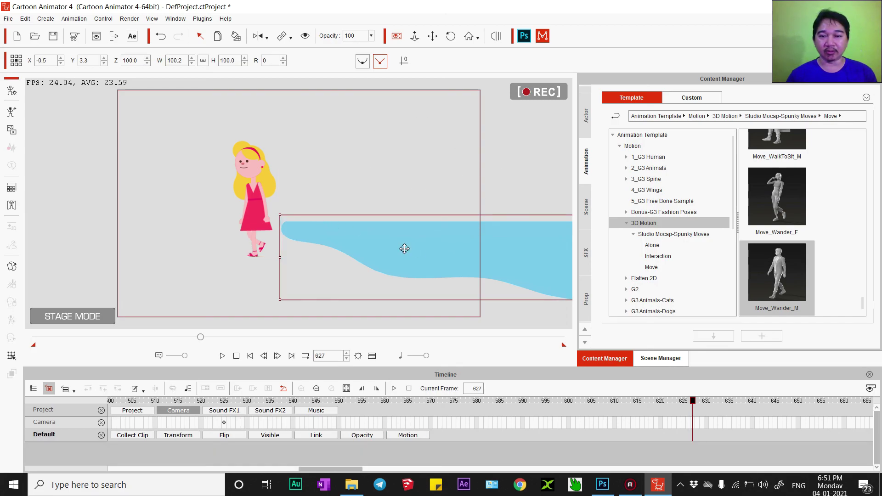
Browse the 03_G3 Beach Scene props, then rewind and play the animation from the start.
left_click(586, 301)
scroll(802, 239, "up", 3)
scroll(802, 239, "up", 3)
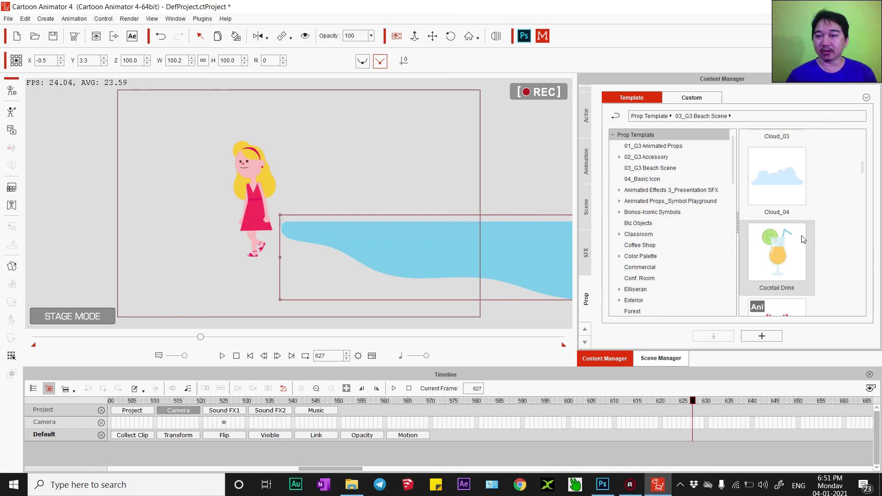
scroll(802, 239, "up", 3)
left_click_drag(863, 146, 870, 286)
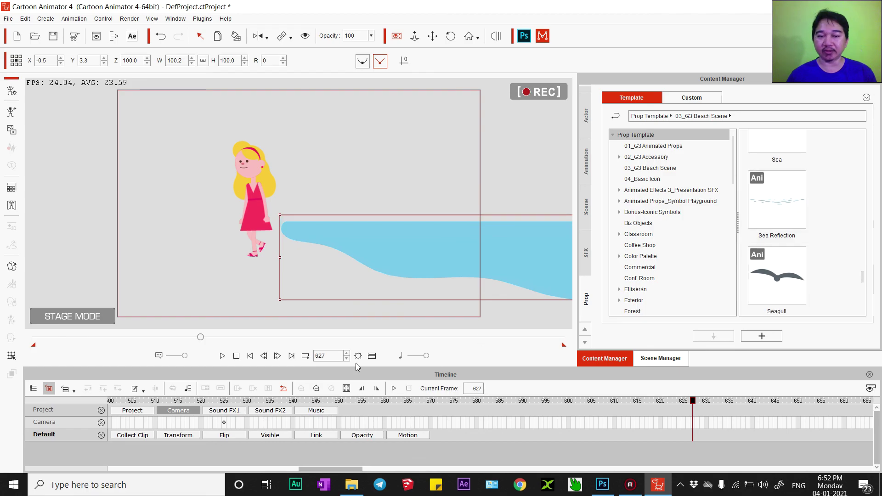
left_click(237, 356)
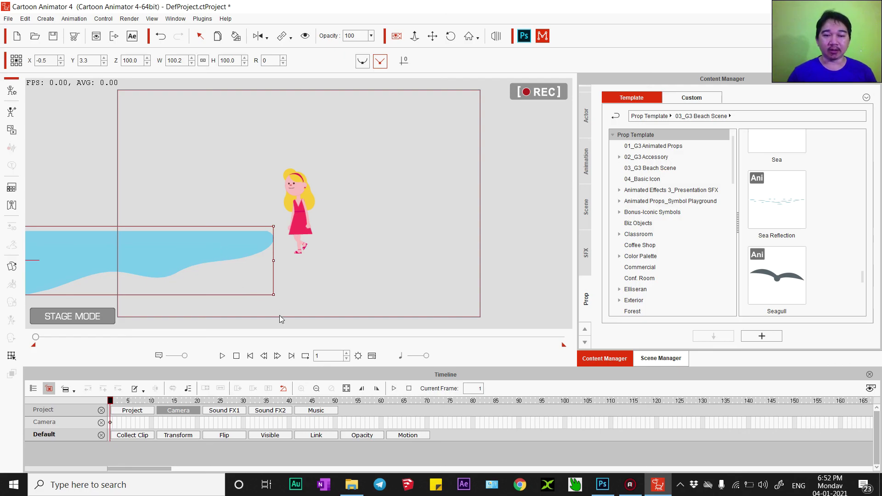
left_click(223, 357)
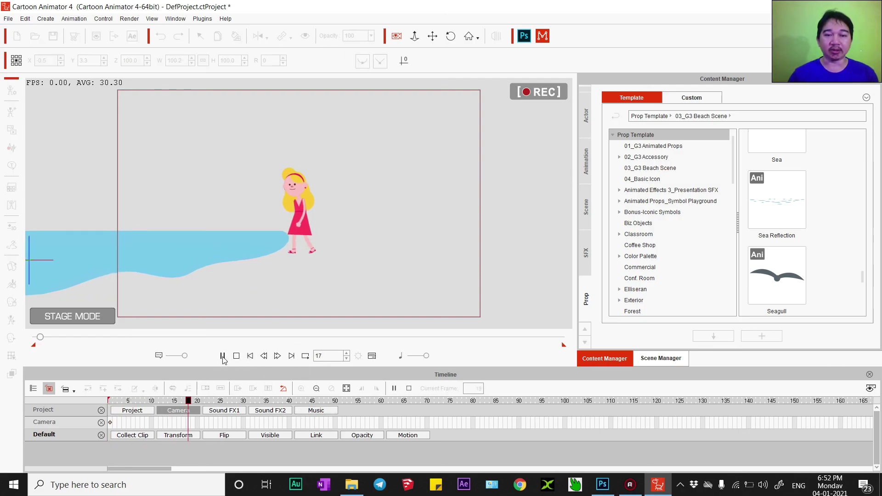